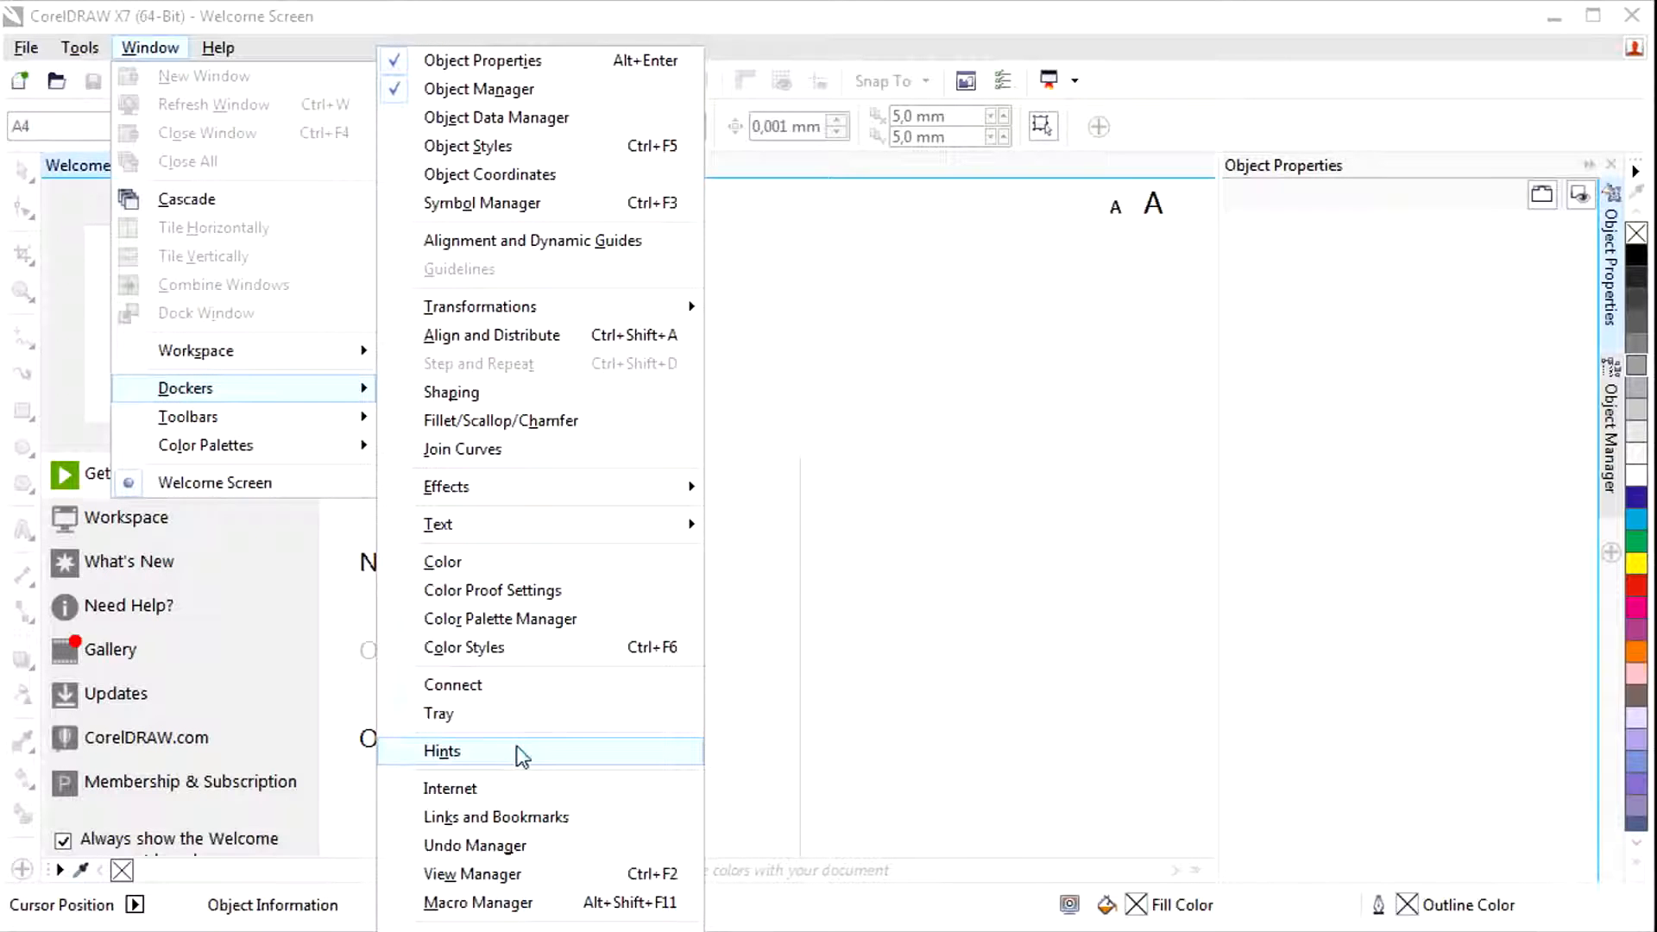
- Show the Hints docker and start a new document
left_click(522, 756)
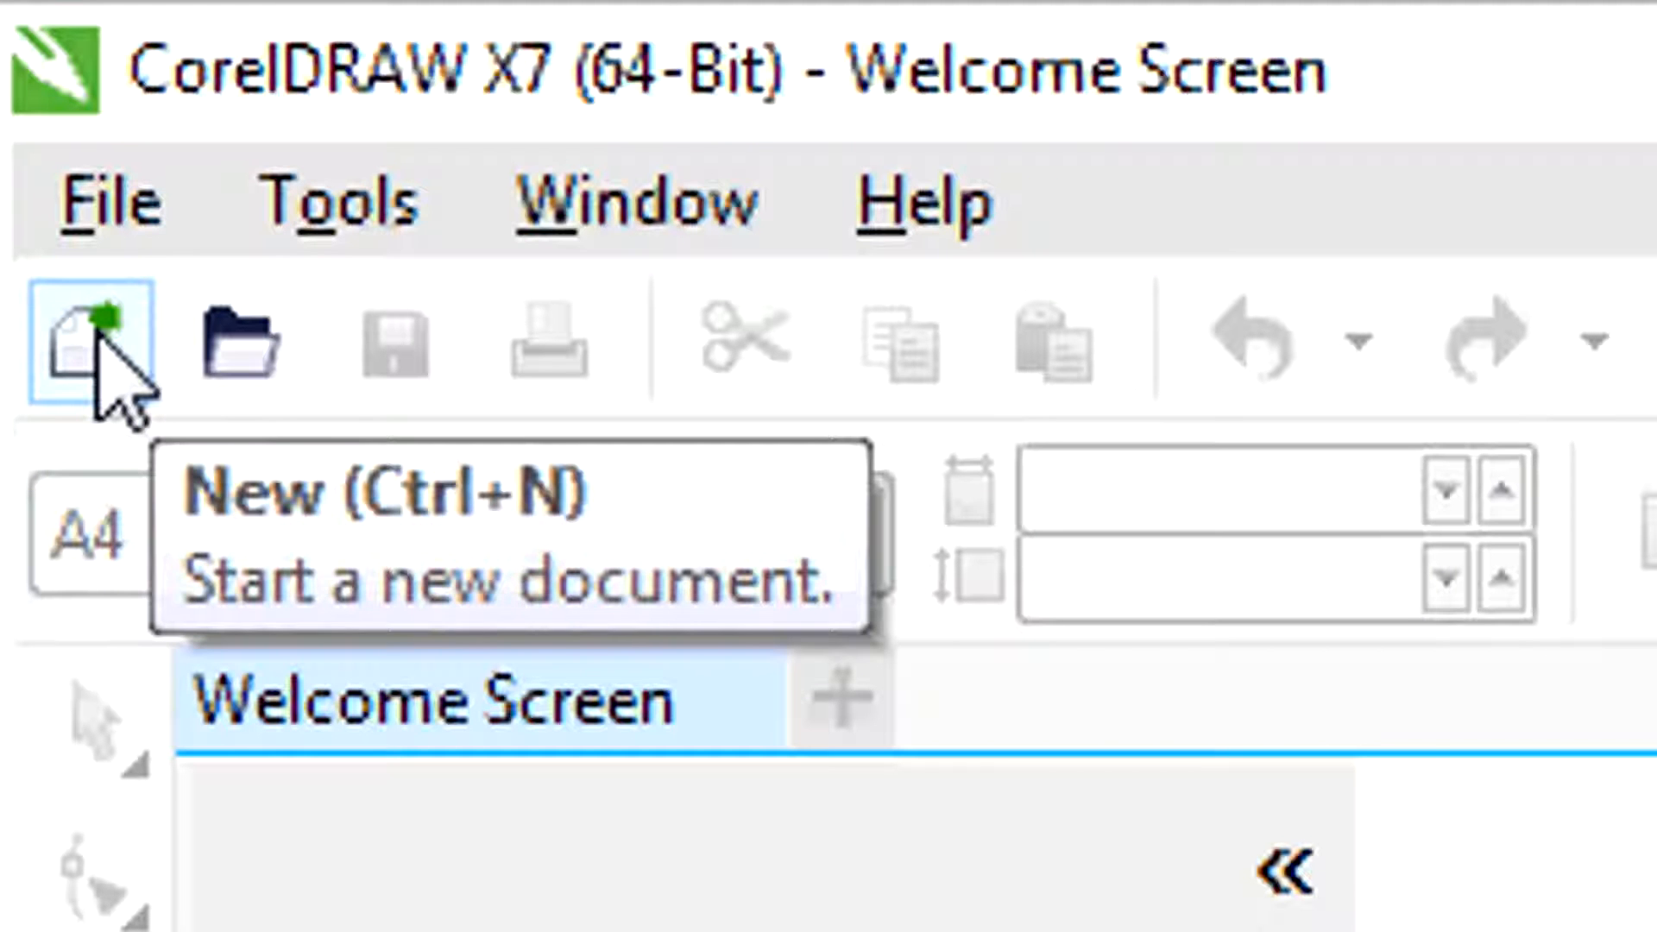
left_click(98, 333)
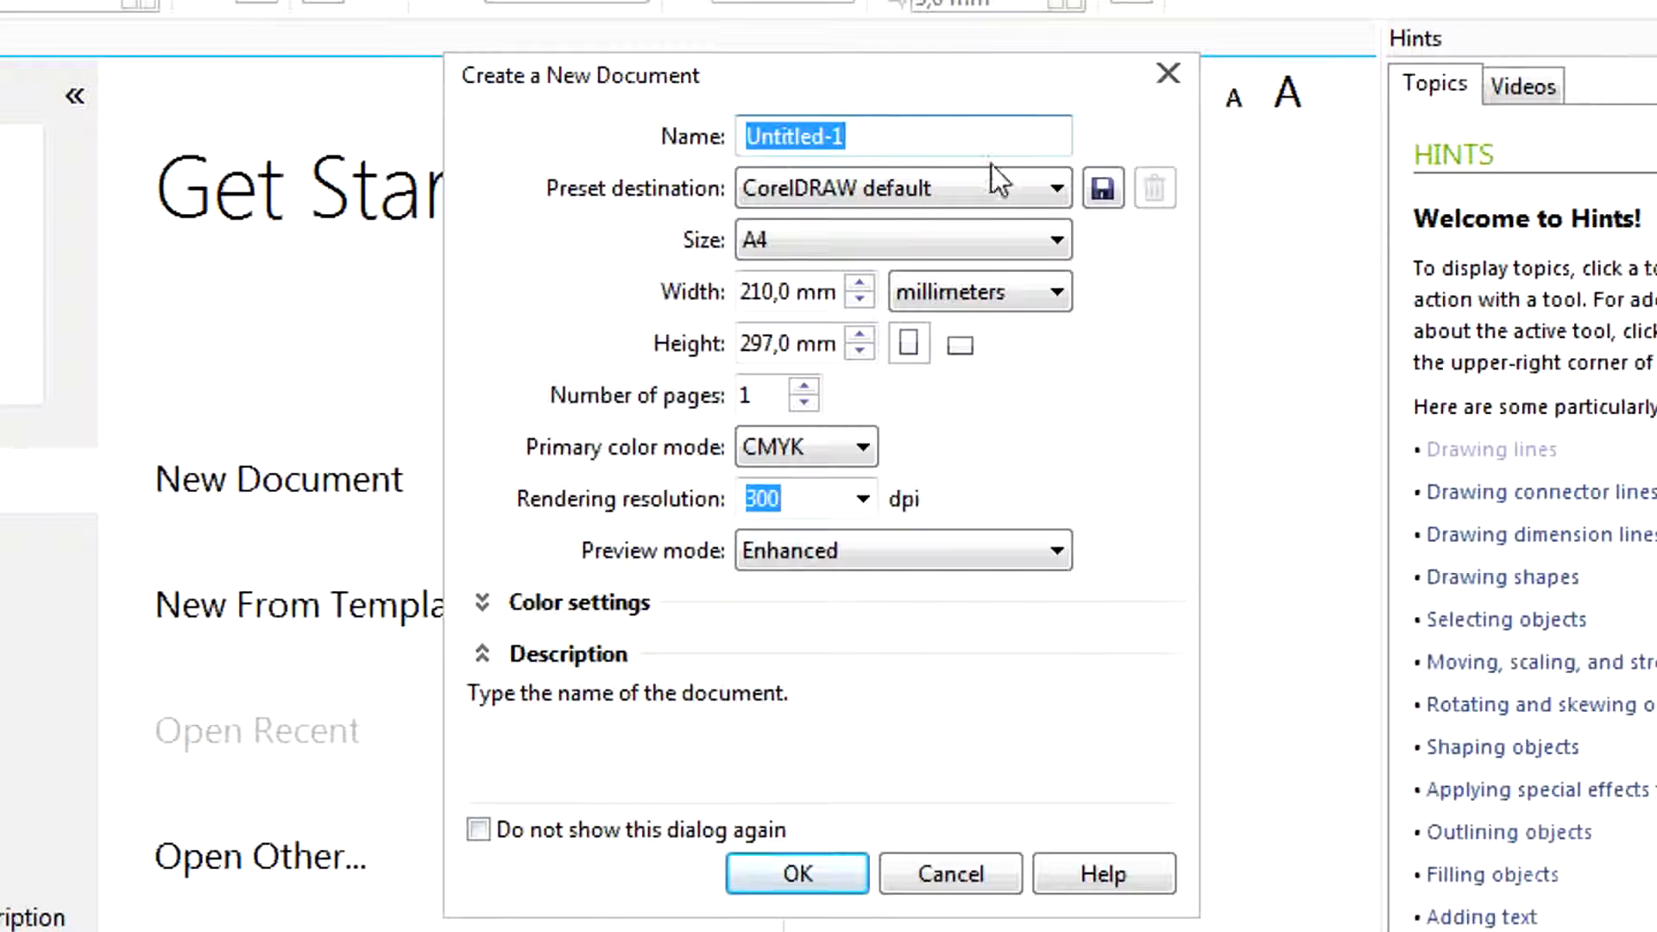
- Try inches as the page unit with a custom size of 8,968 by 12,293 inches for the new document
left_click(804, 386)
left_click(804, 386)
left_click(804, 404)
left_click(804, 405)
left_click(906, 292)
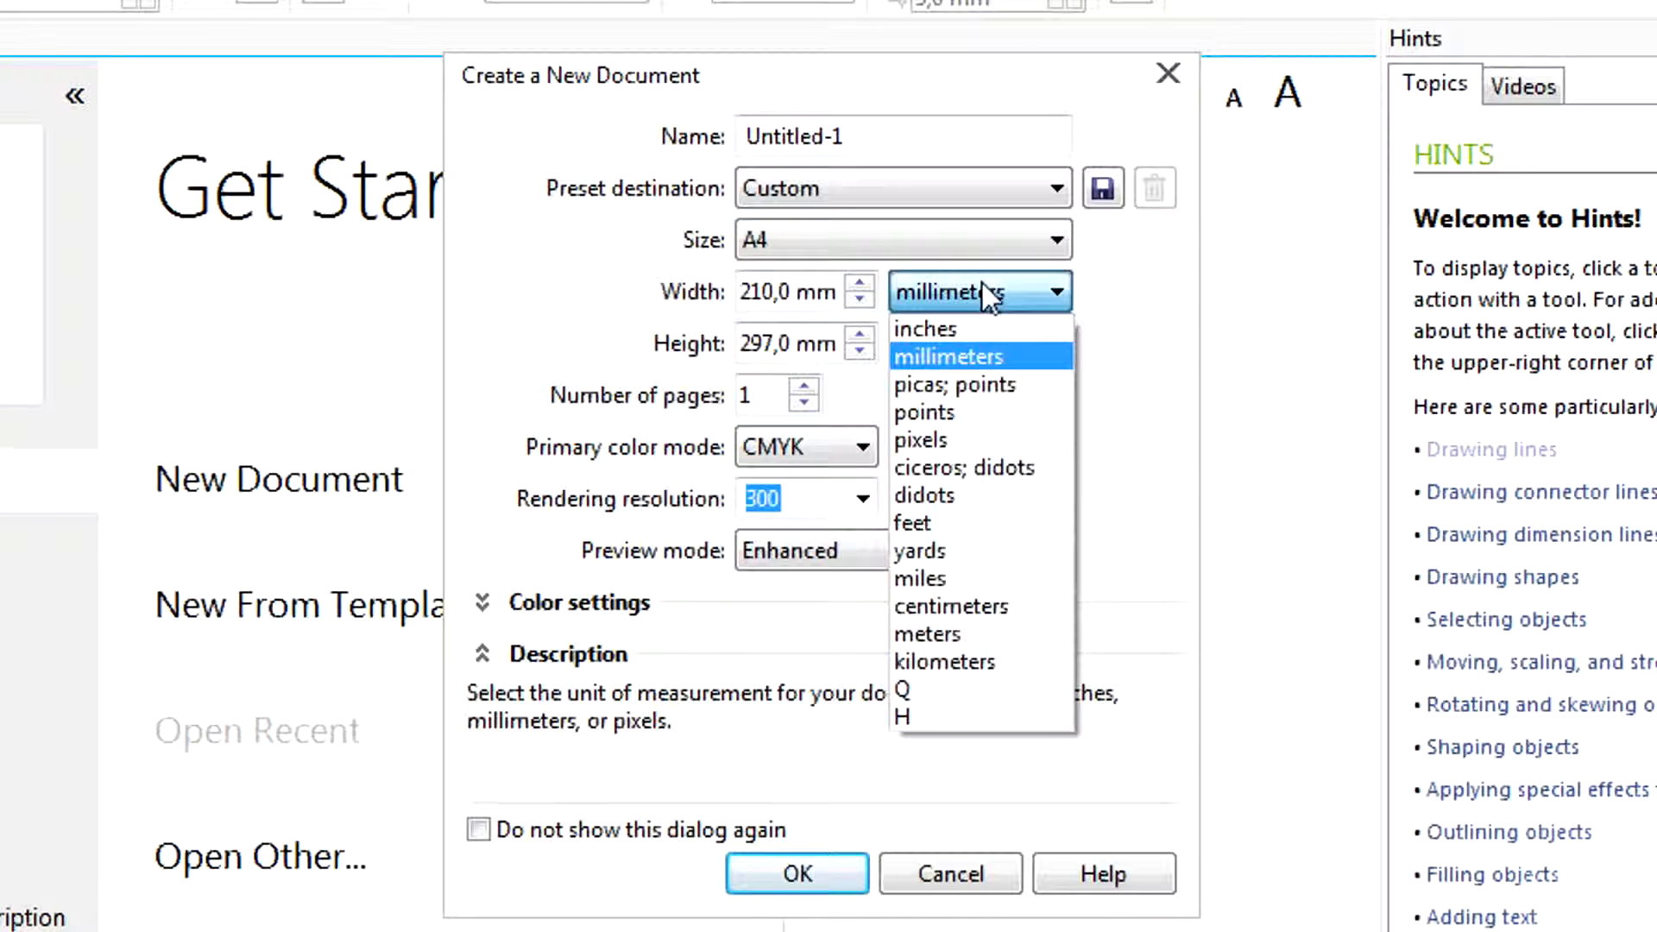
left_click(972, 327)
left_click(867, 284)
left_click(868, 280)
left_click(869, 335)
left_click(868, 335)
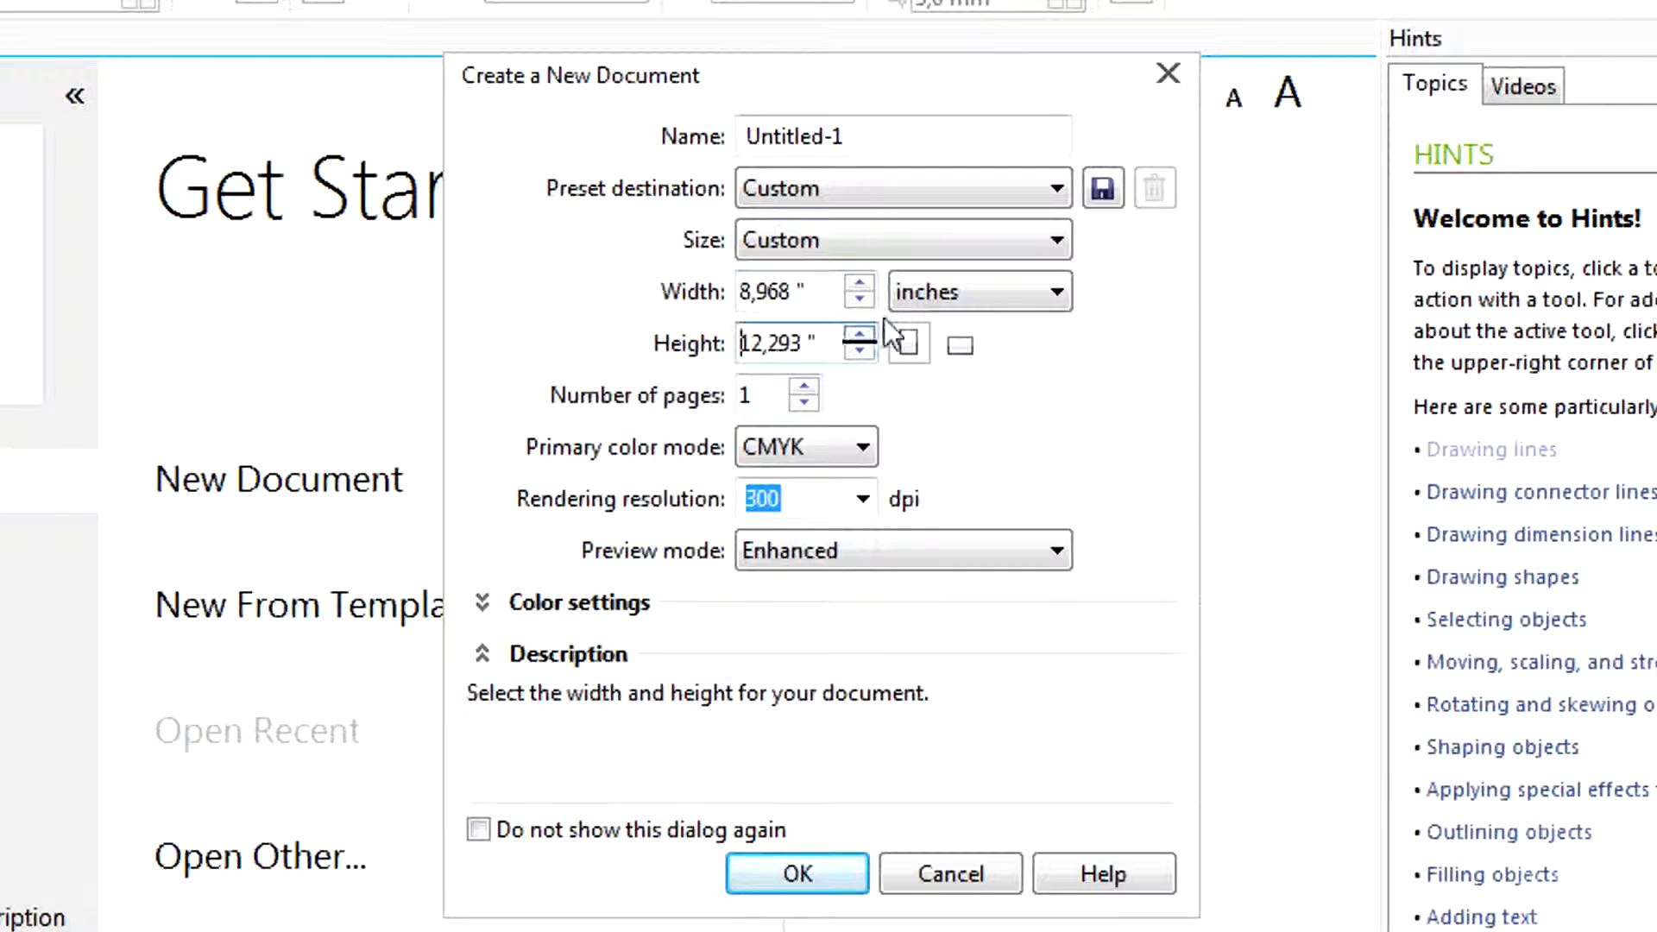
- Set the new document's page size to A4, 210 by 297 mm, and create the document
left_click(932, 246)
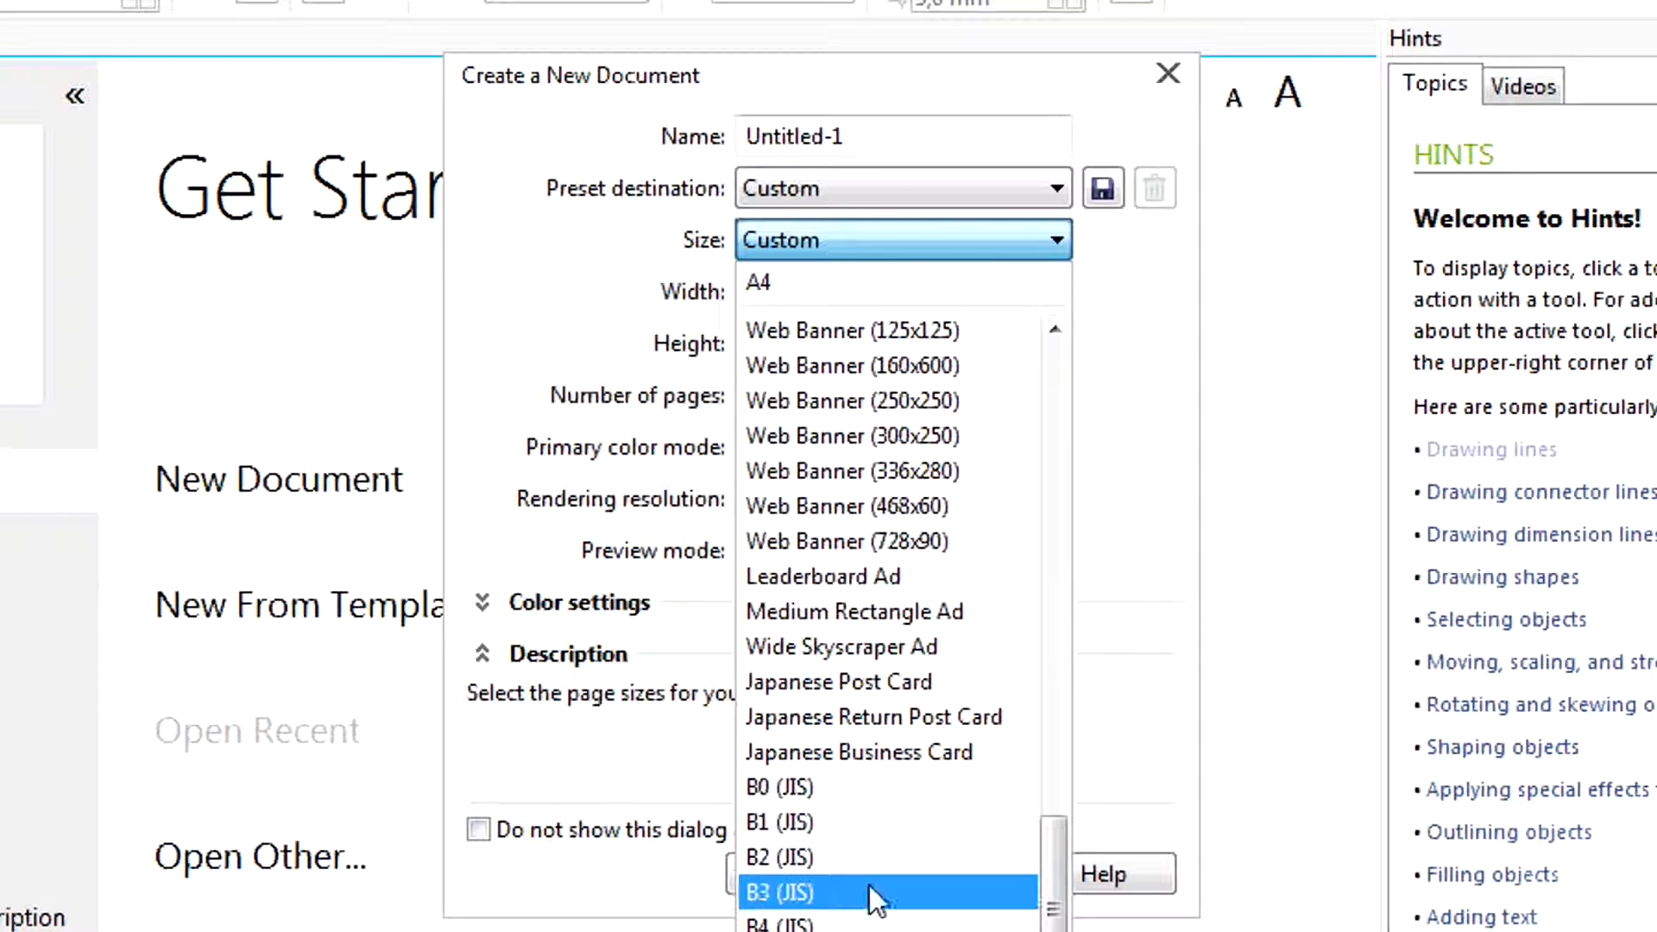
left_click(837, 822)
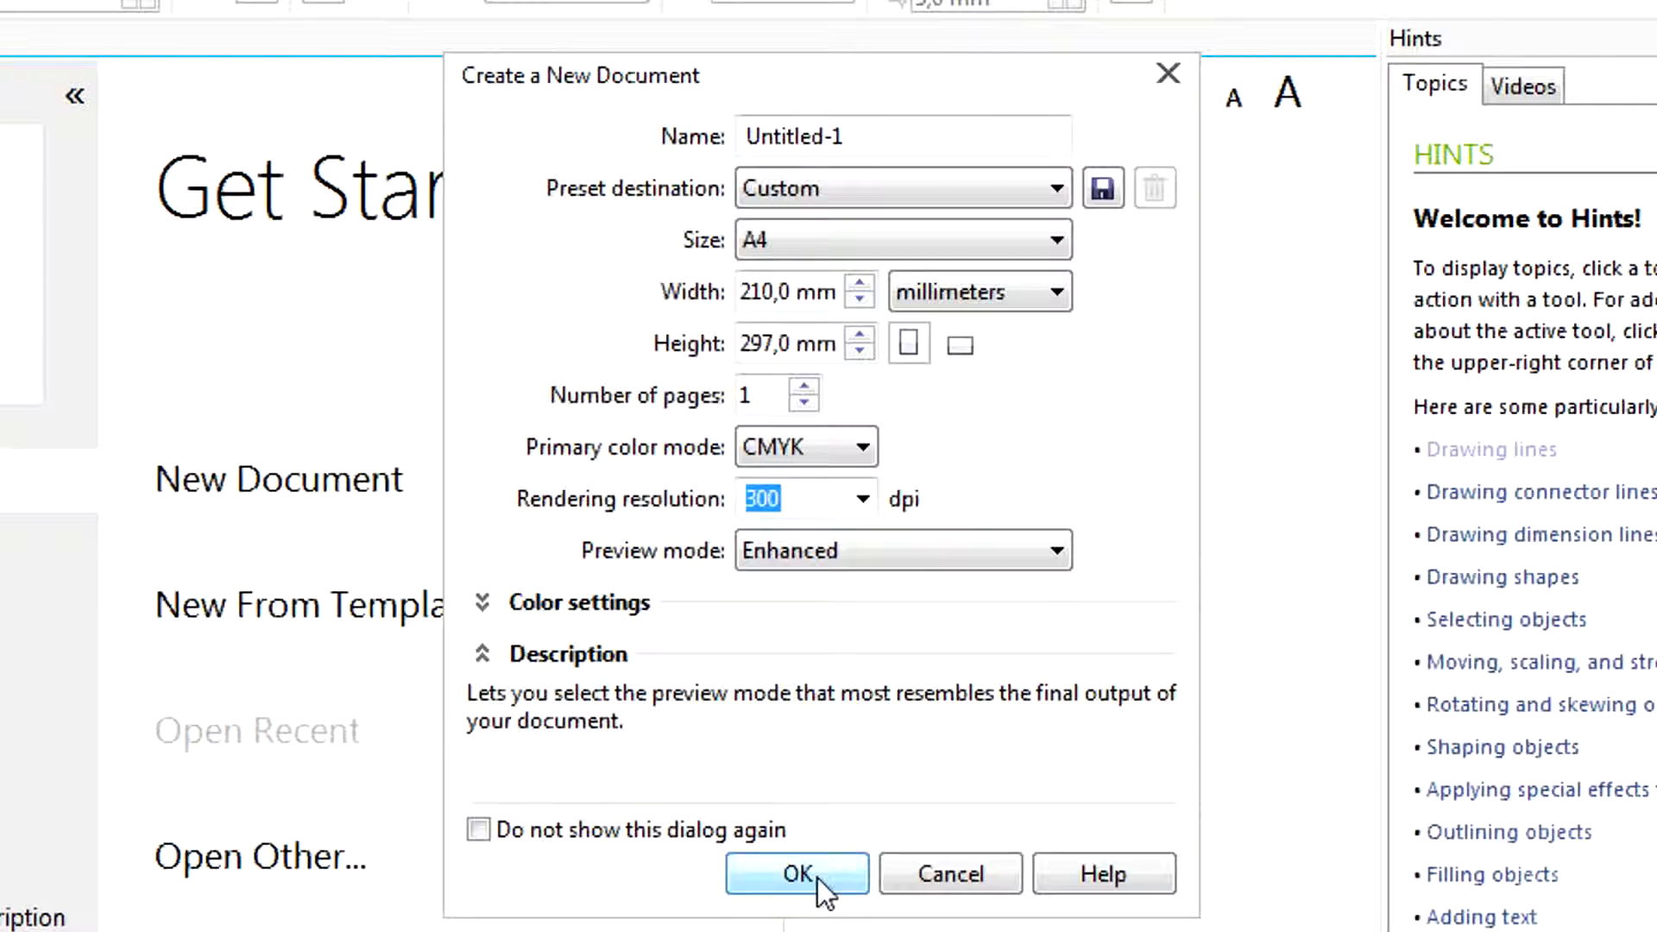
left_click(816, 878)
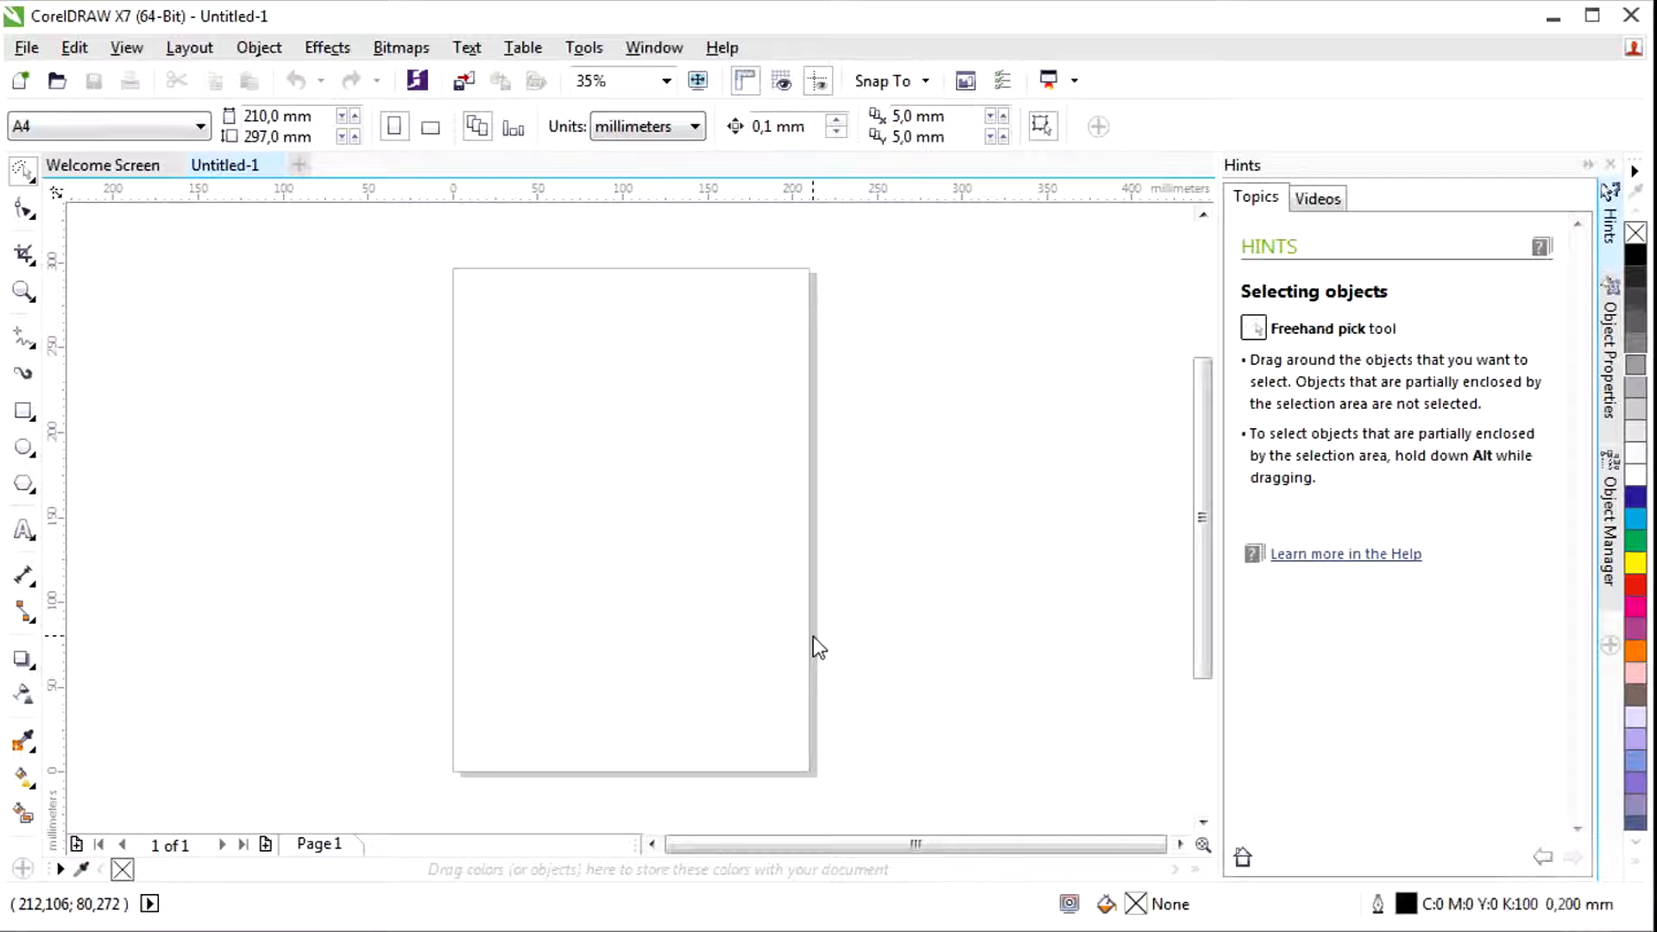
left_click(24, 53)
mouse_move(103, 53)
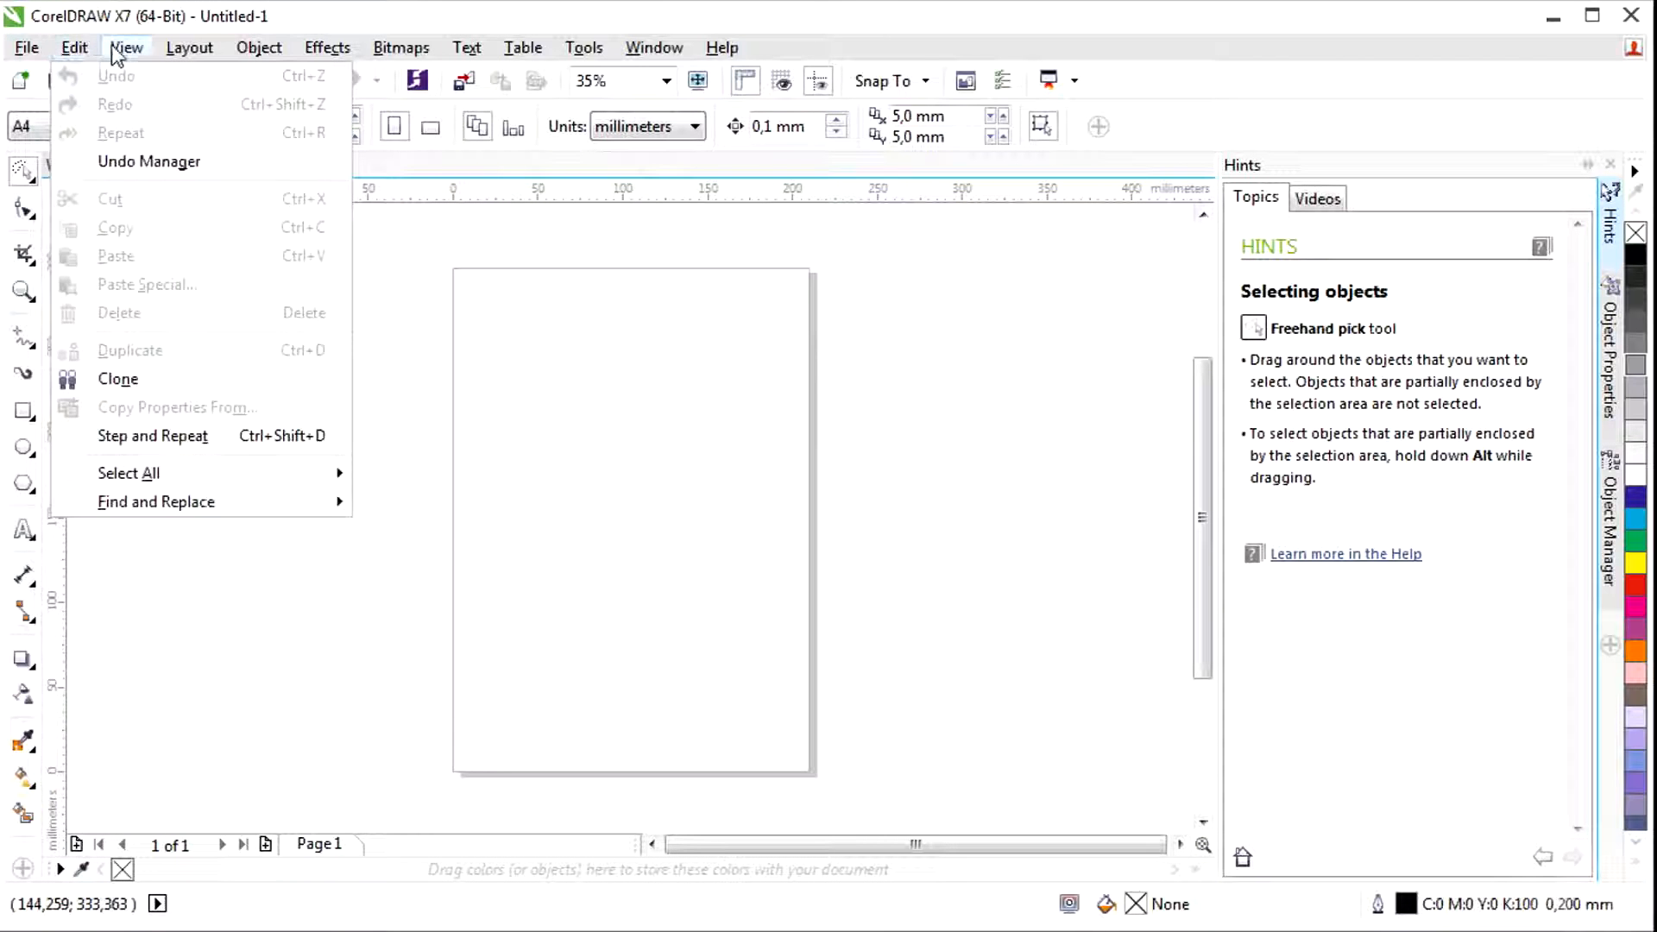
mouse_move(342, 55)
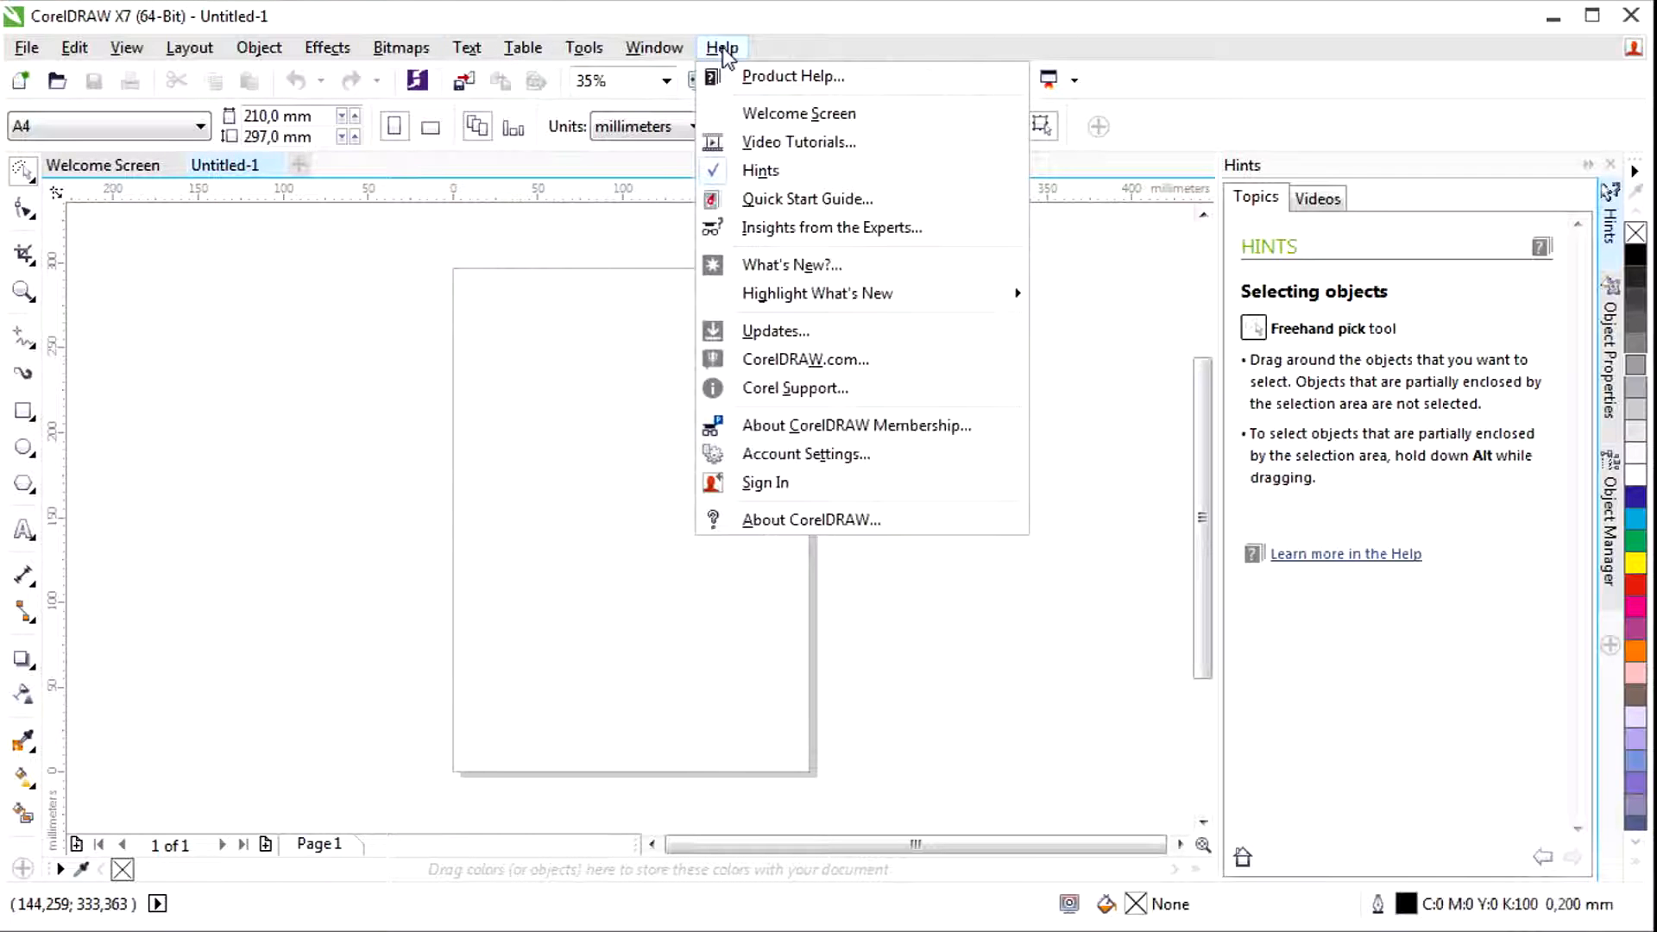
mouse_move(217, 53)
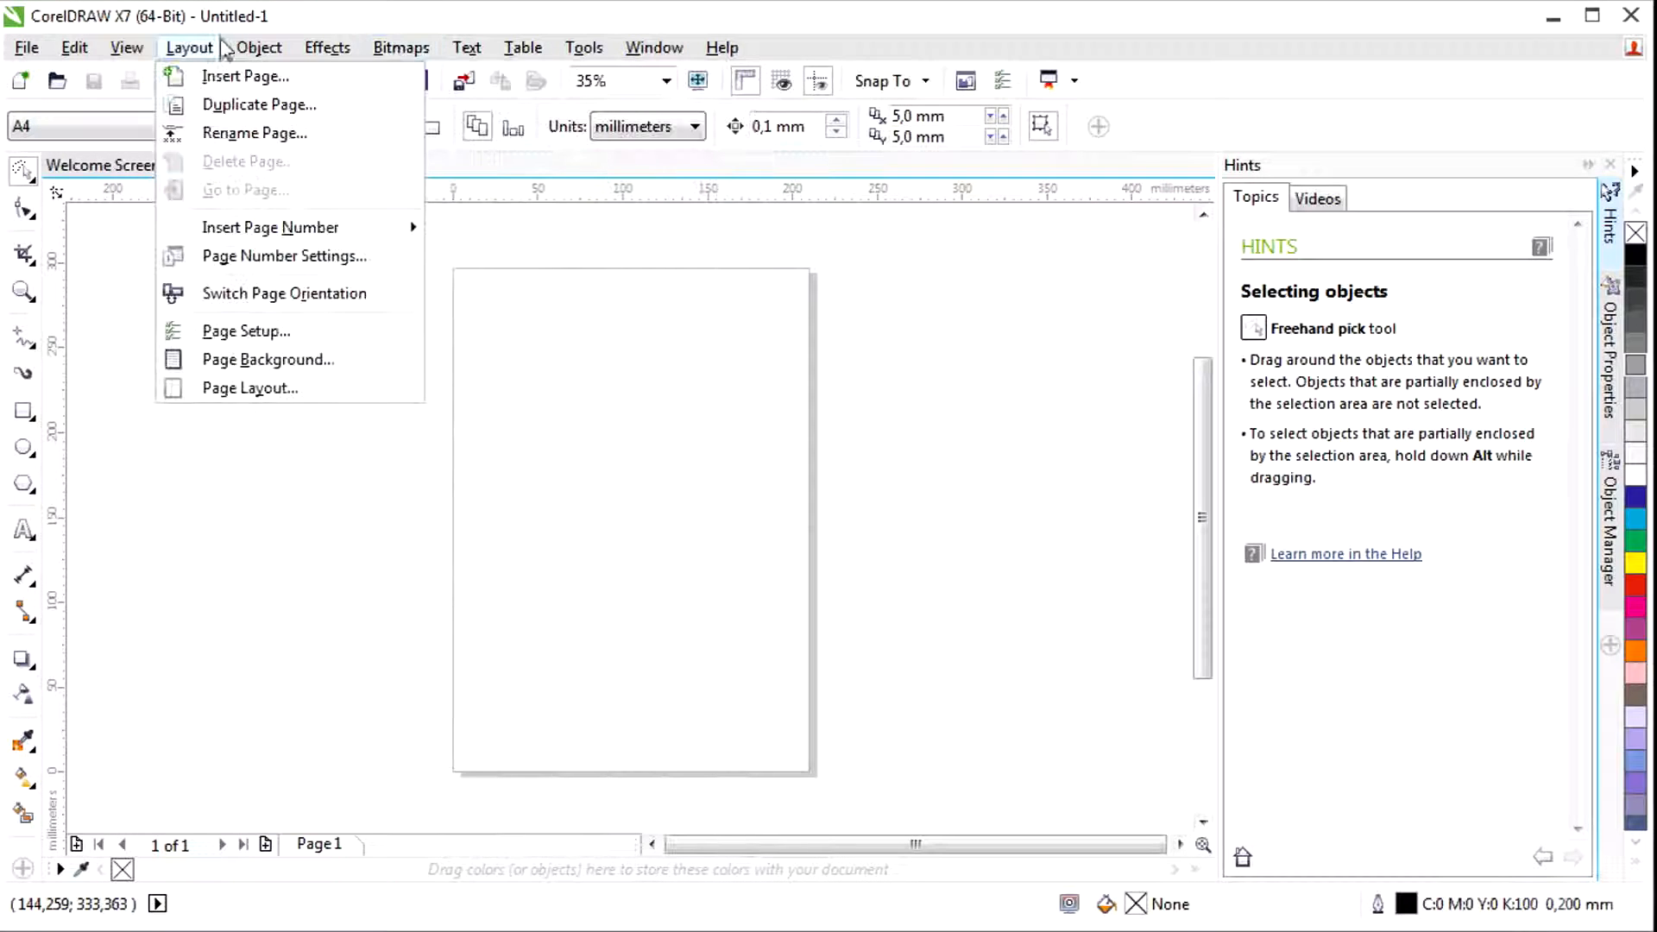
left_click(241, 10)
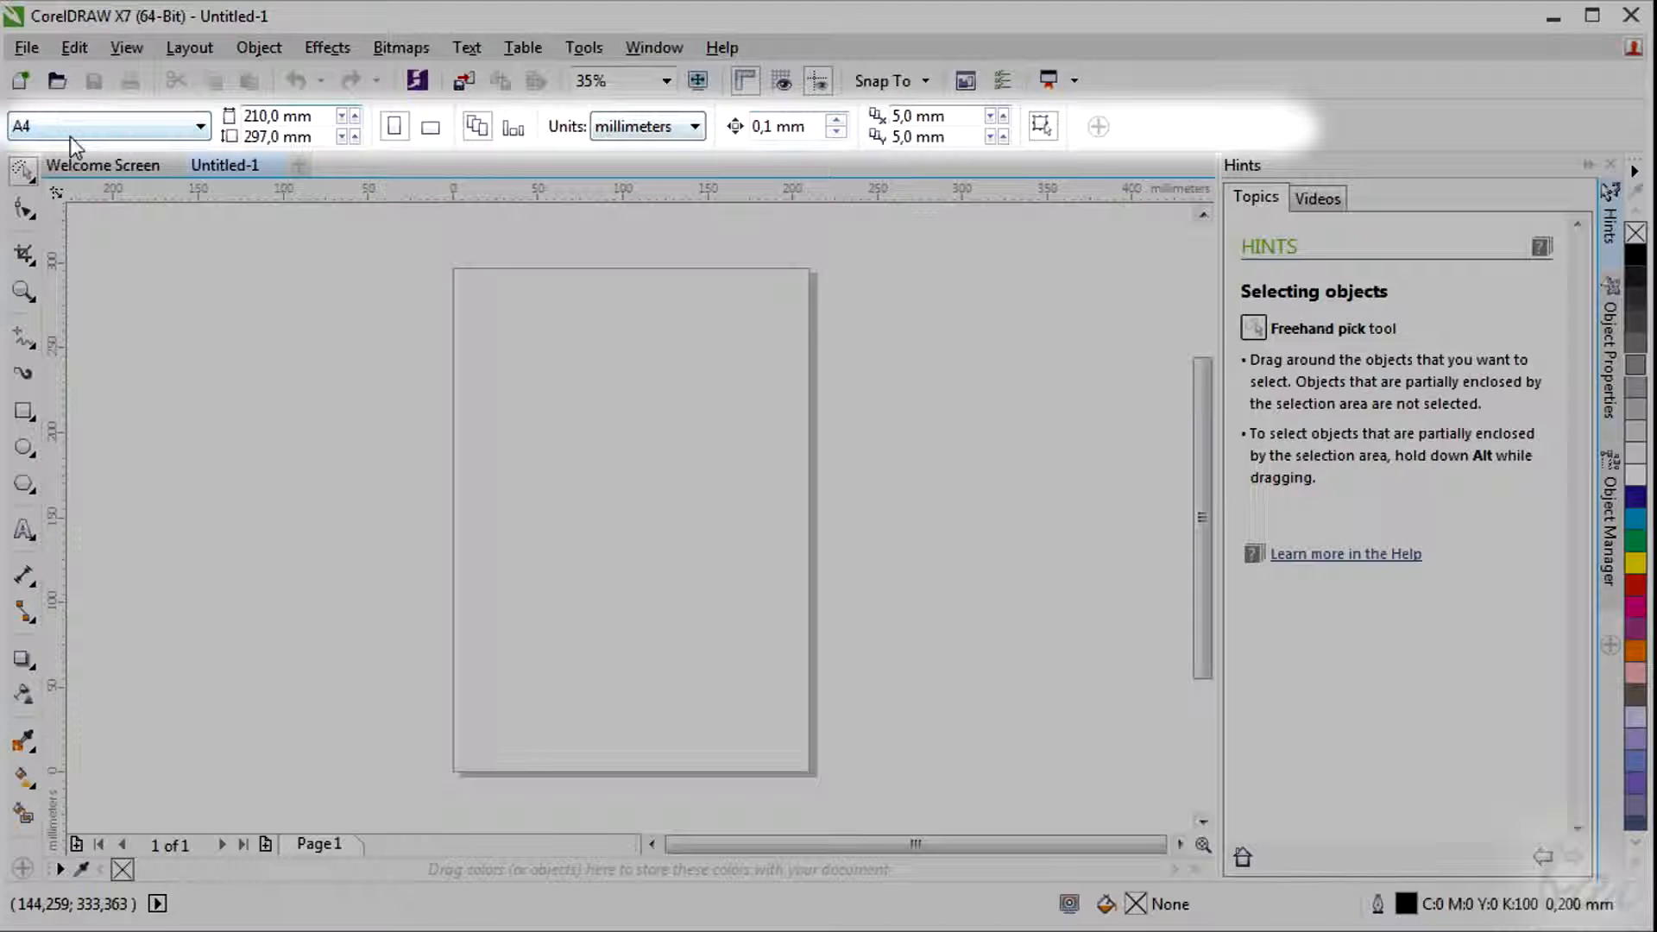
left_click(27, 218)
left_click(26, 261)
left_click(25, 296)
left_click(24, 338)
left_click(24, 375)
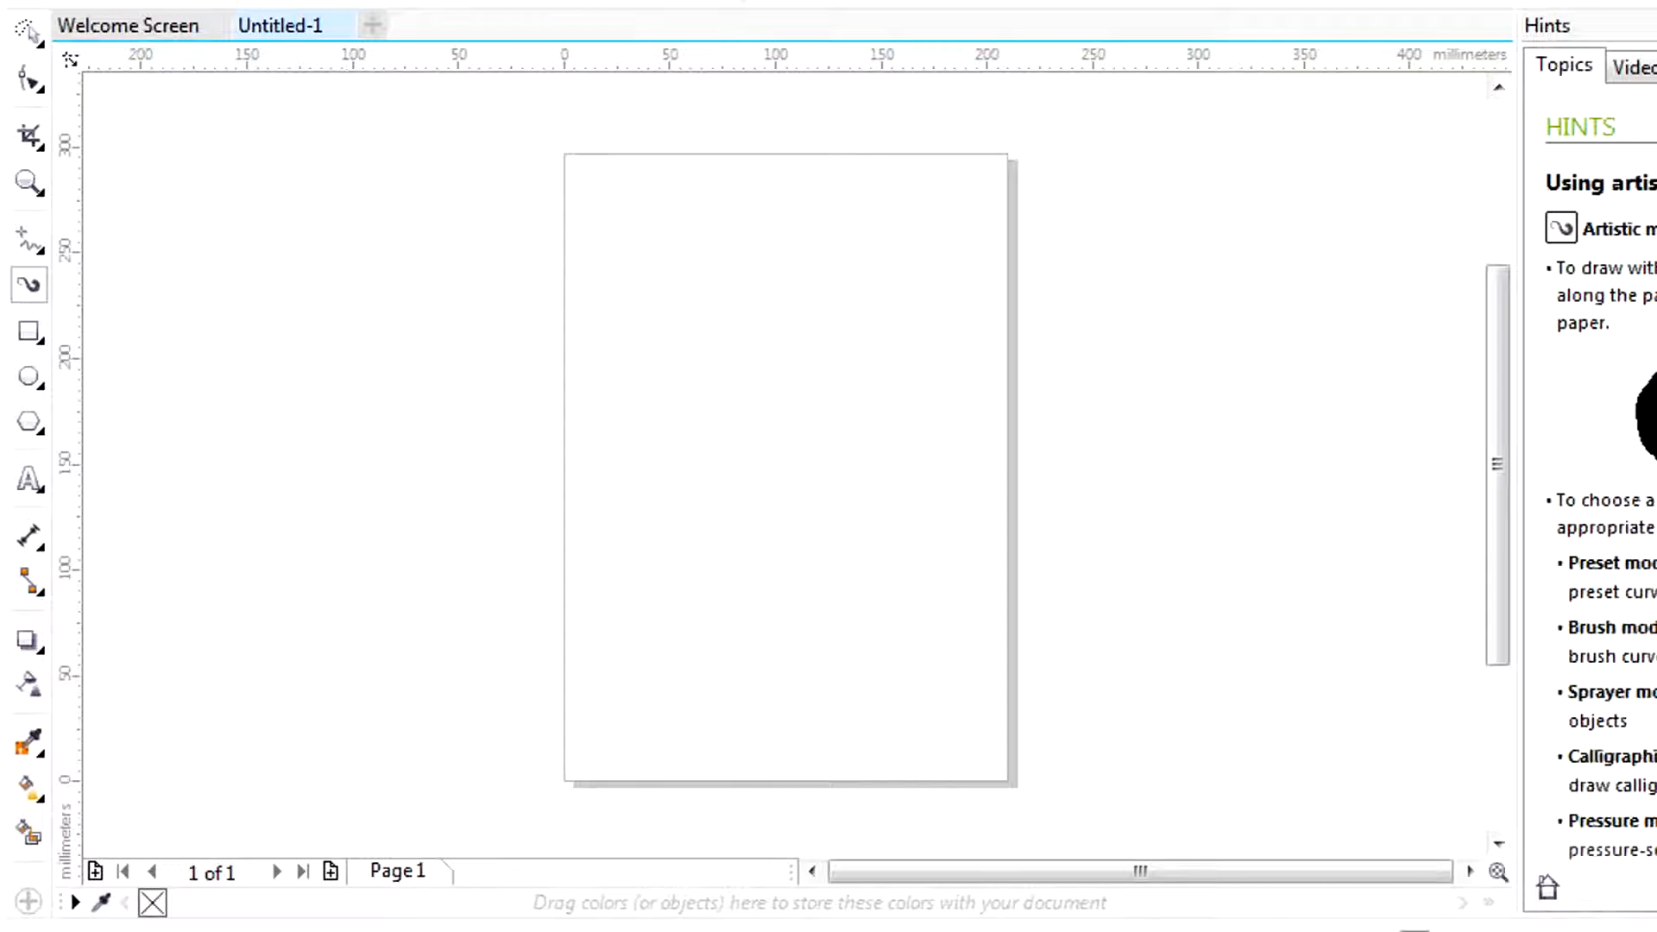
- Try out the Freehand tool by sketching a small curve in the upper part of the page
left_click(28, 239)
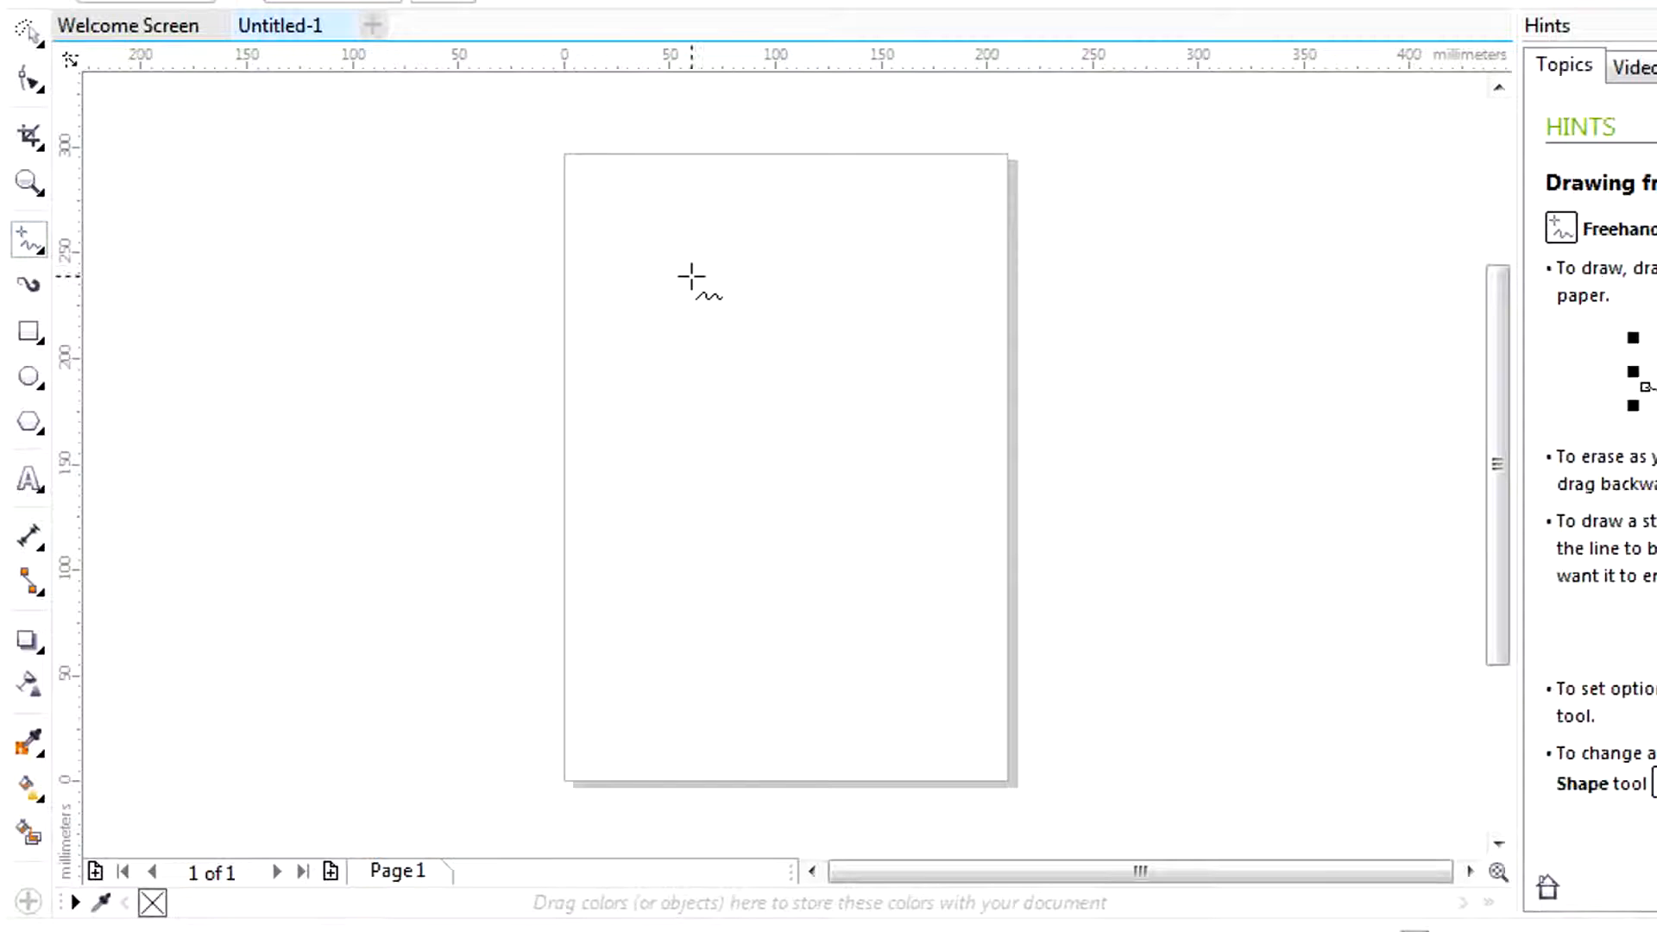
left_click_drag(765, 243, 685, 270)
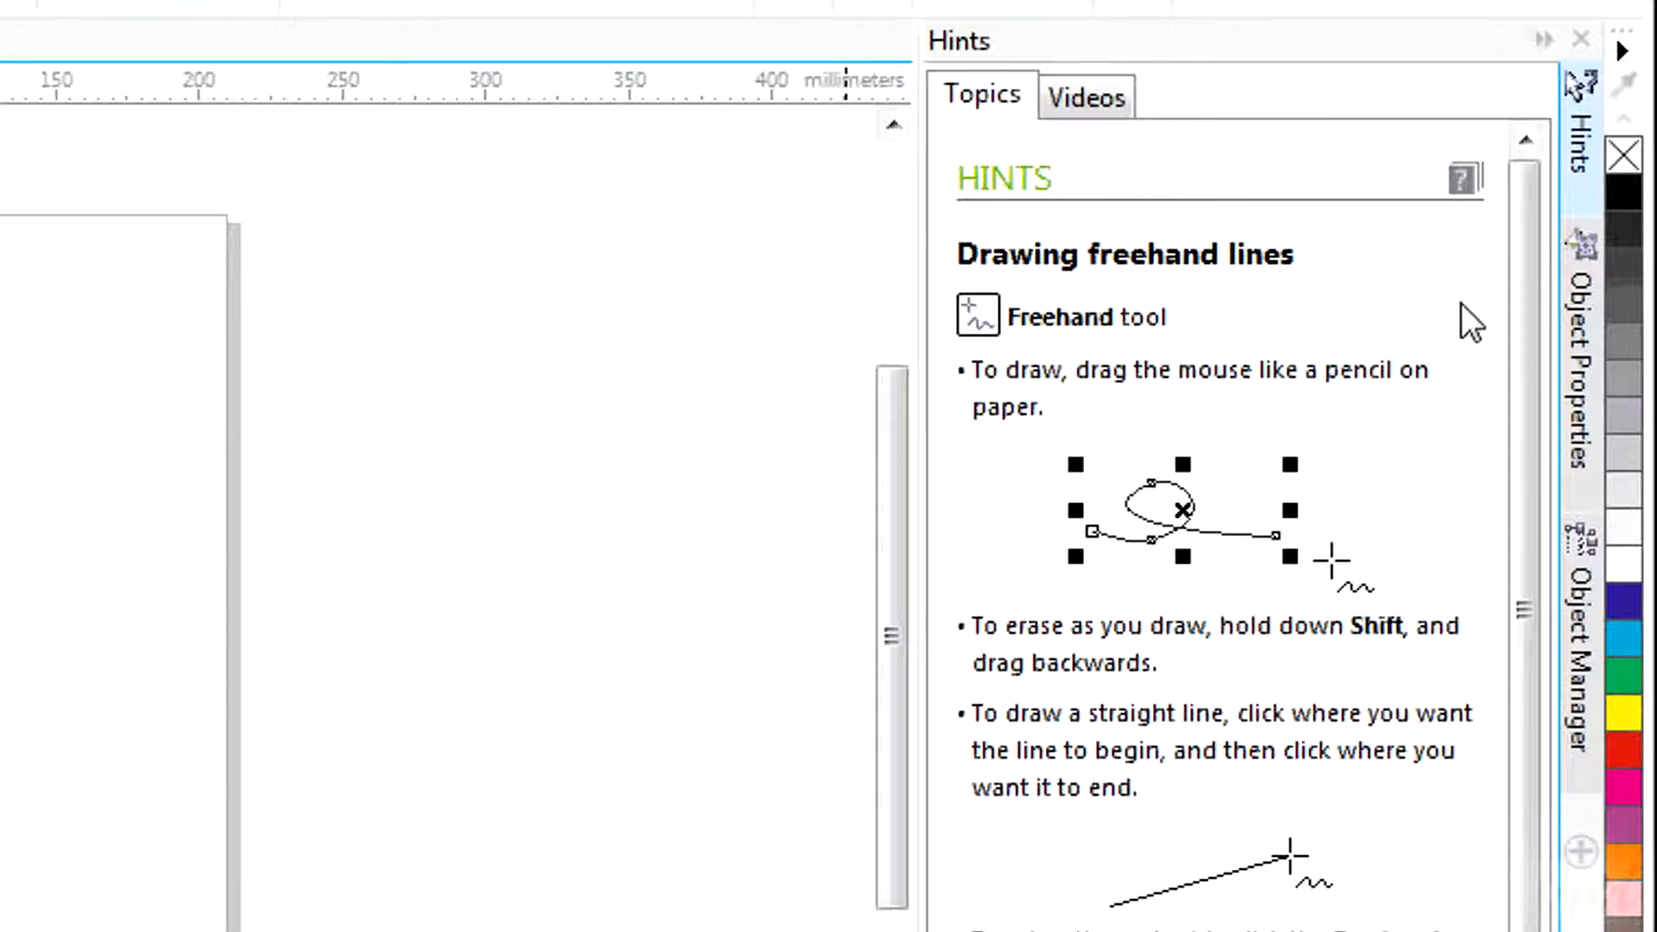
- Look through the Object Properties and Object Manager dockers and return to Hints
left_click(1582, 361)
left_click(1580, 646)
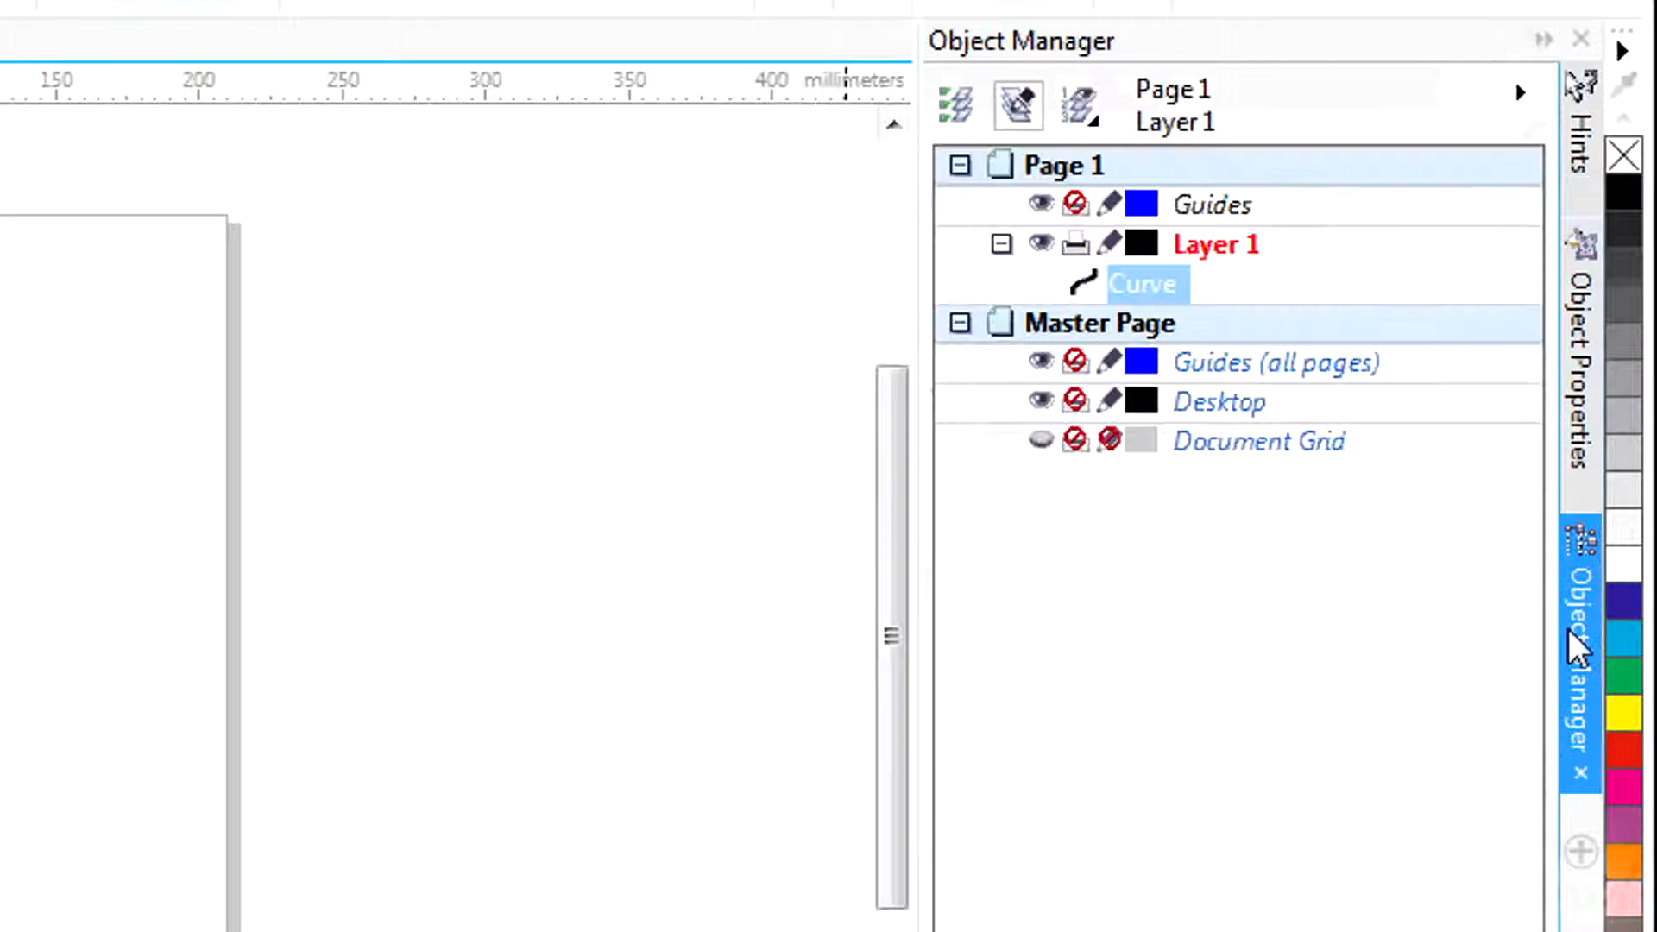
left_click(1585, 141)
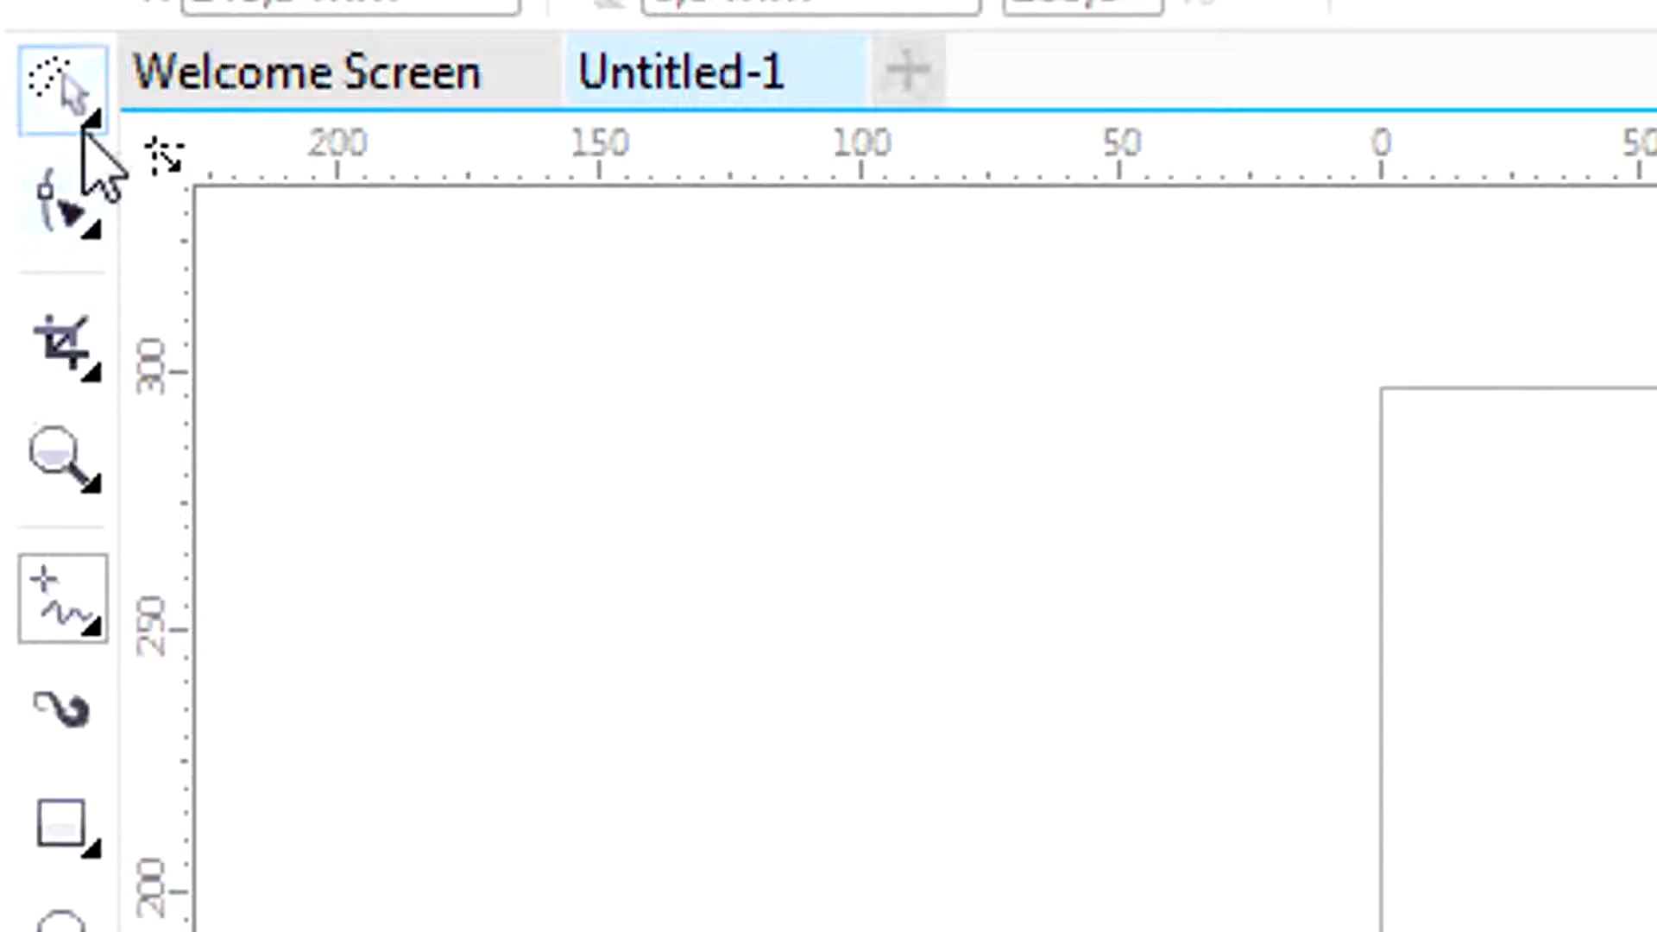
- Draw a closed egg-shaped curve about 39 mm wide and 28 mm high in the page's upper part with the Freehand tool
left_click(67, 107)
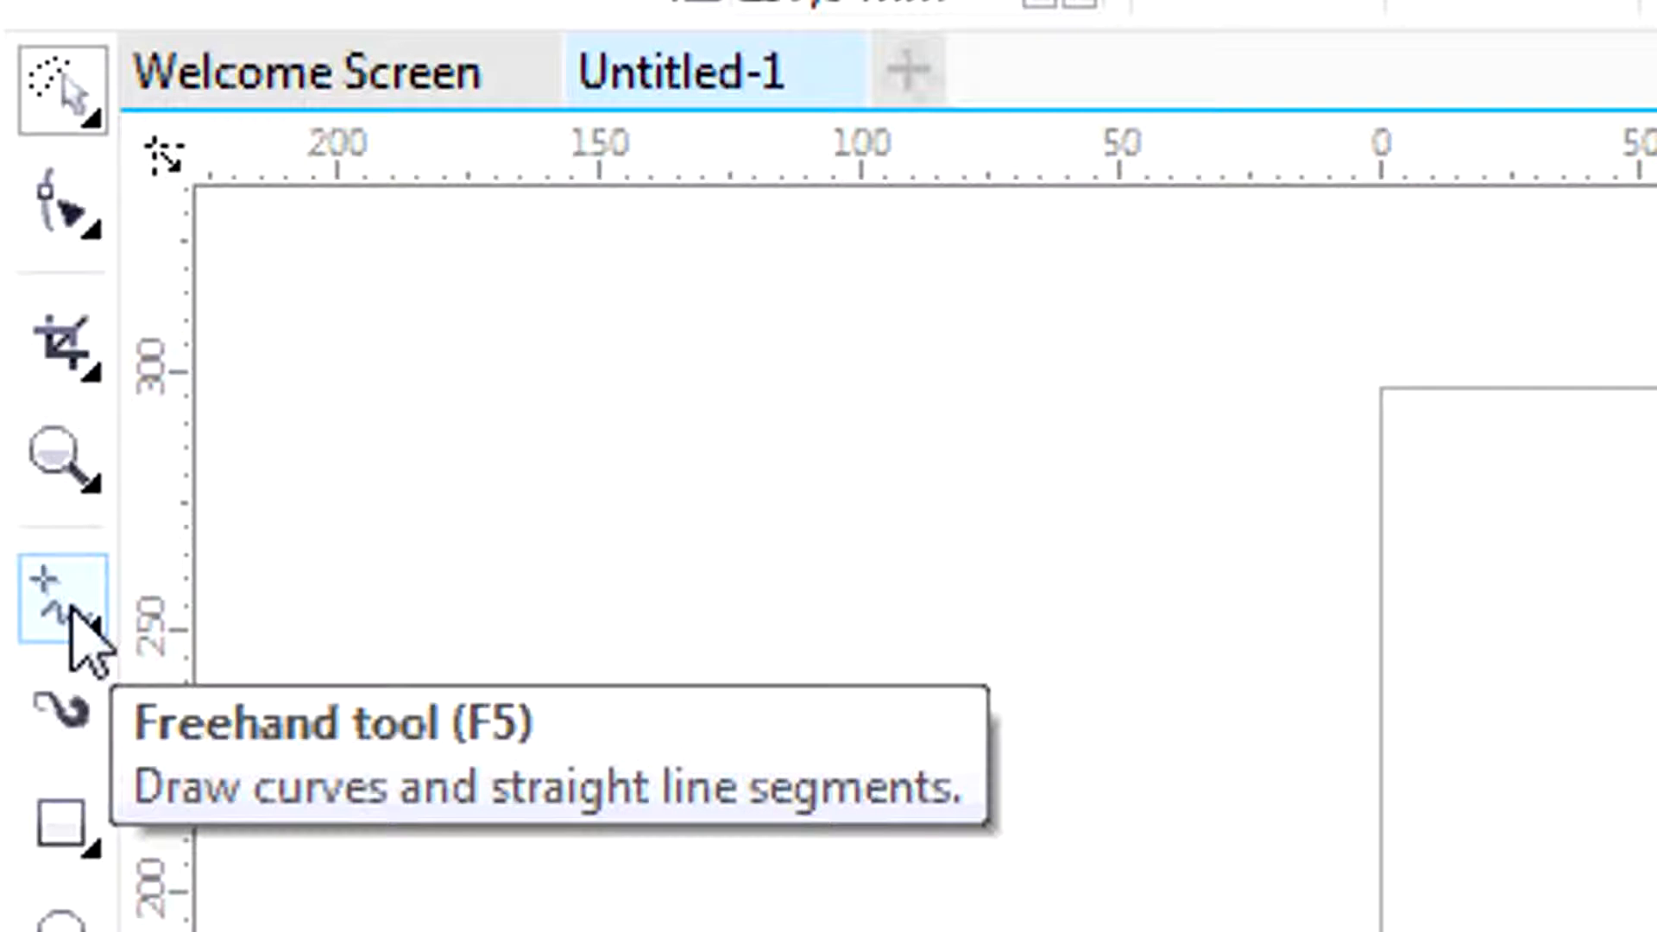
left_click(72, 609)
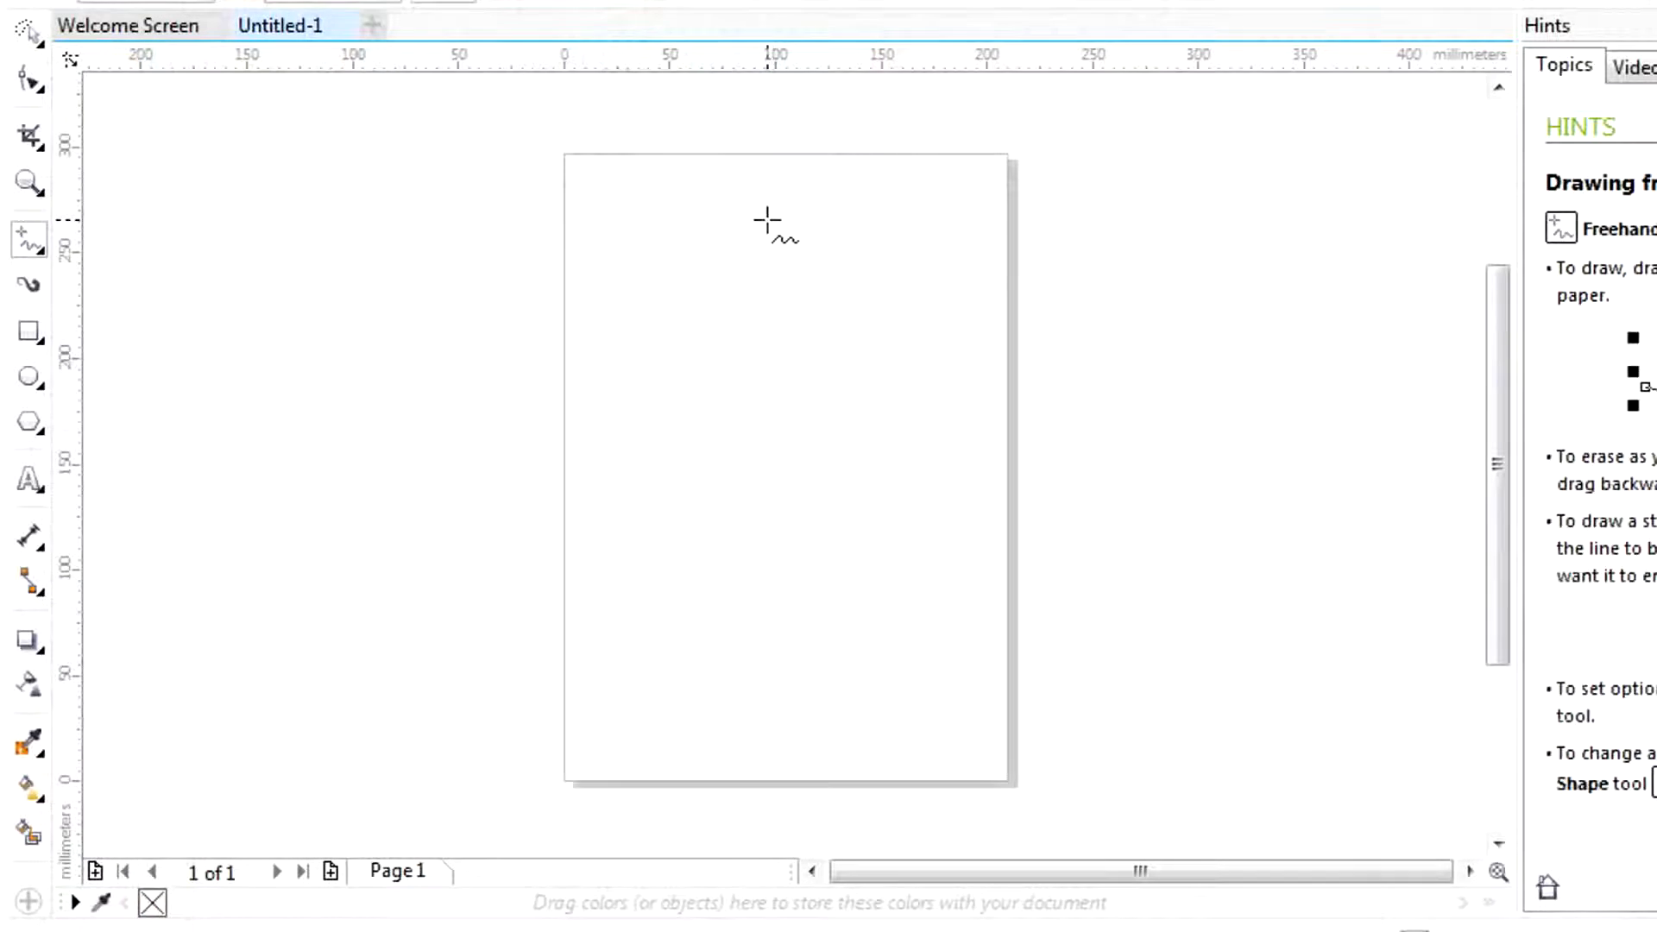
left_click_drag(756, 252, 759, 256)
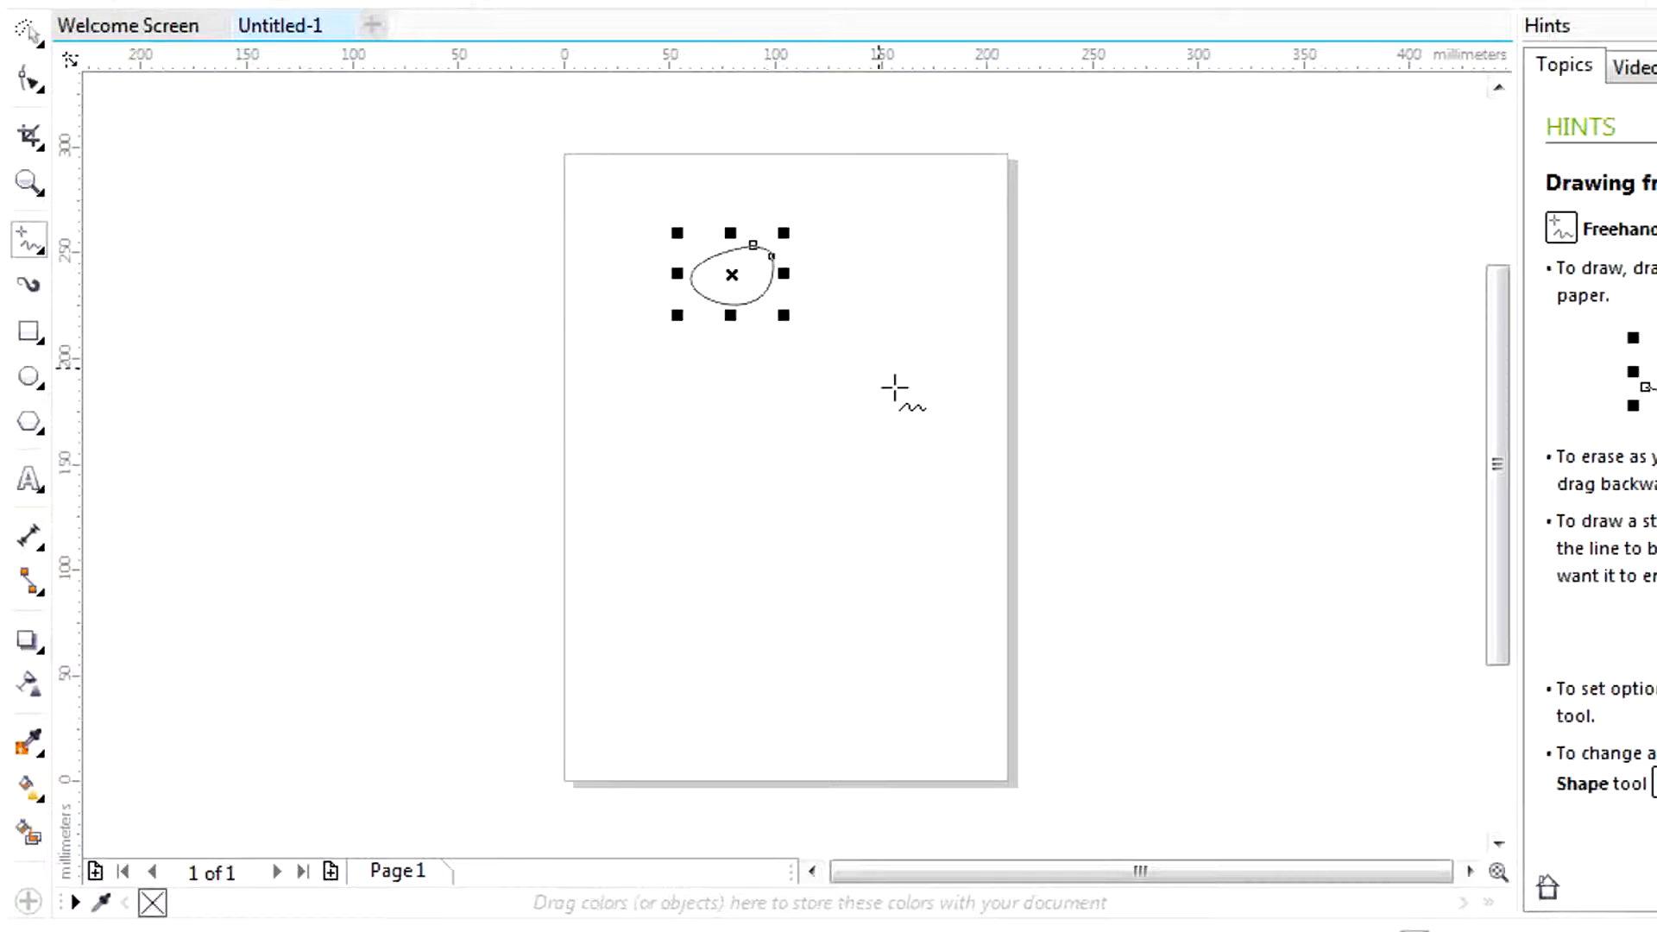
- Examine the closed curve at different magnifications and reposition the view with the Pan tool
scroll(725, 281, "up", 4)
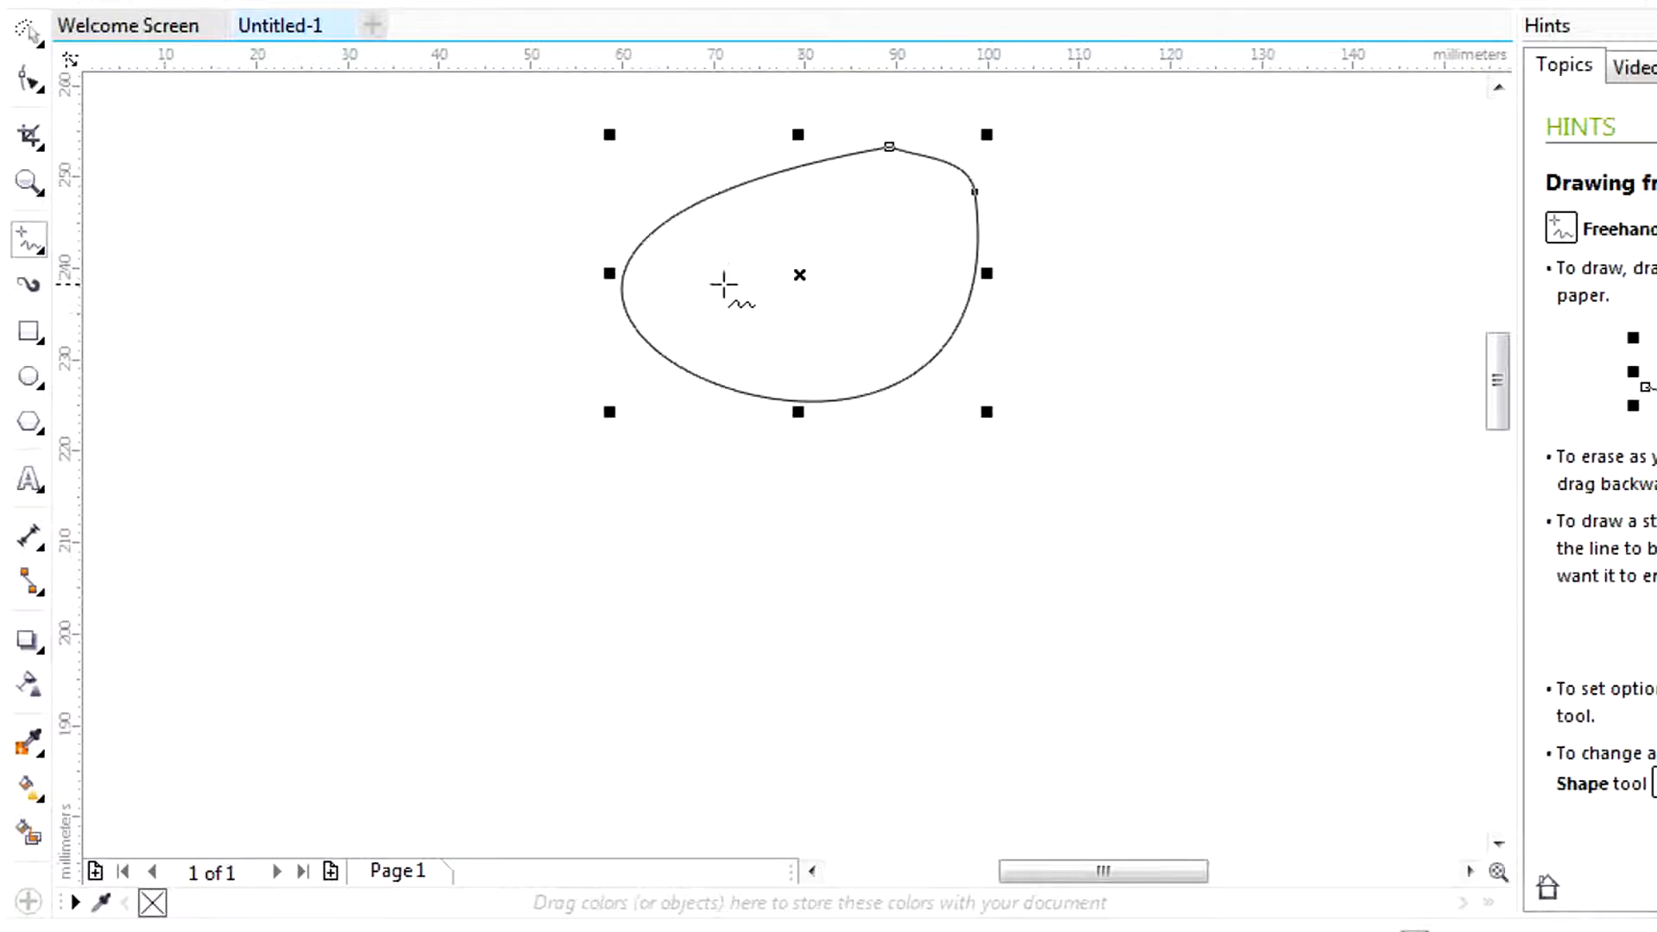
scroll(914, 174, "down", 2)
scroll(851, 137, "down", 3)
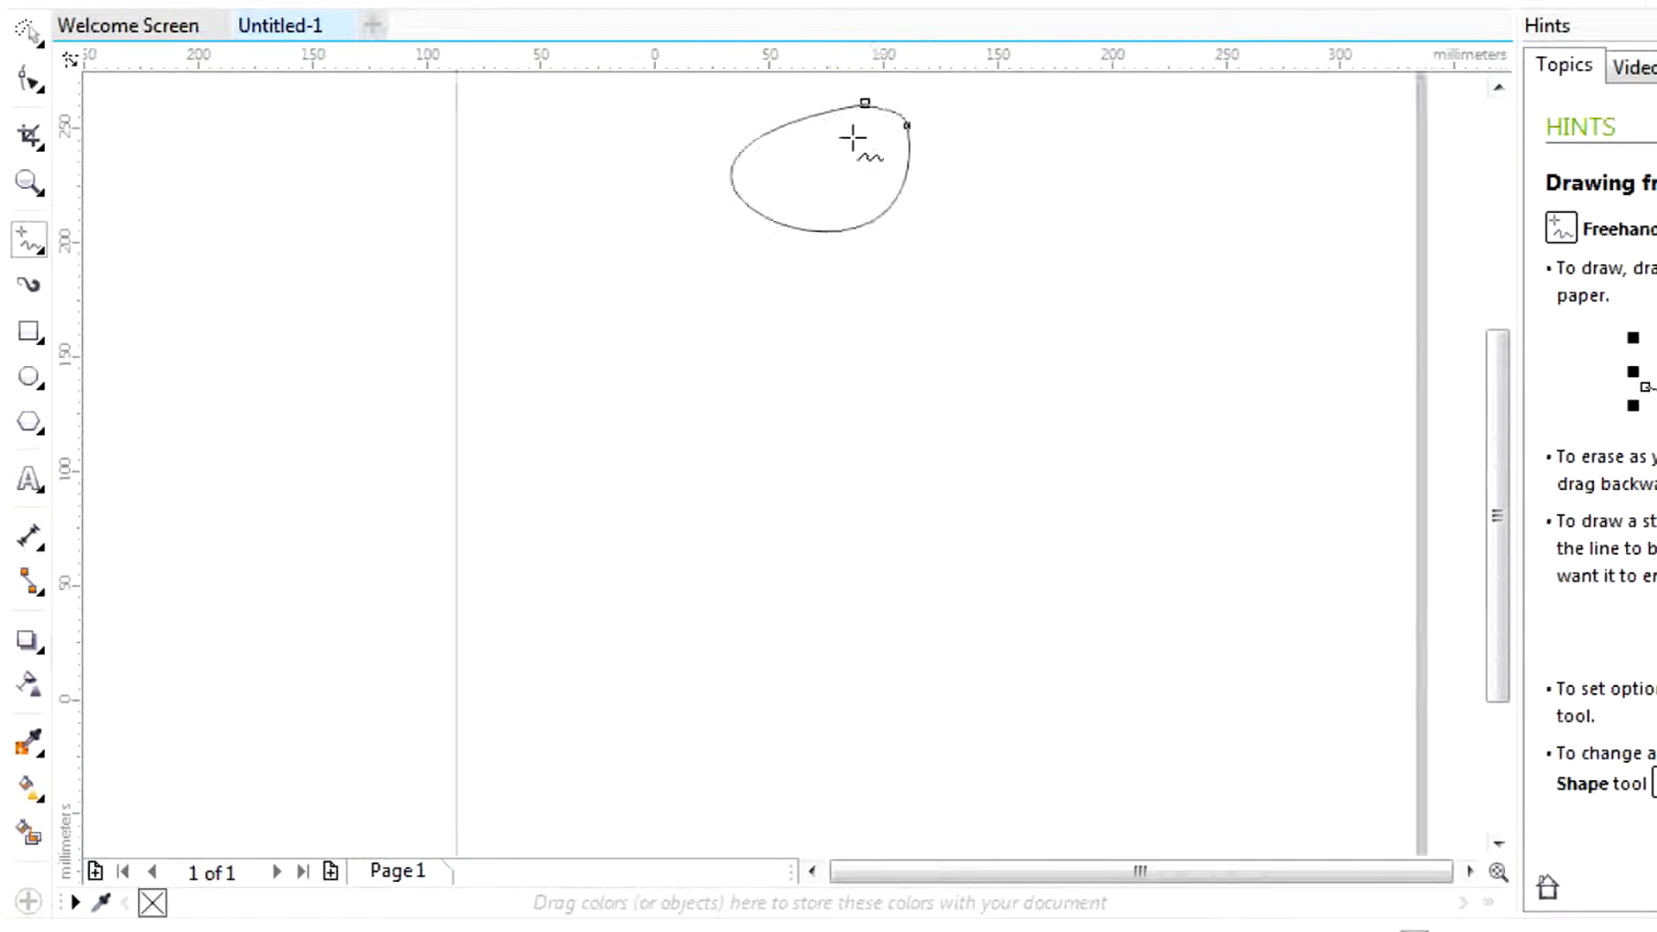
scroll(846, 104, "up", 5)
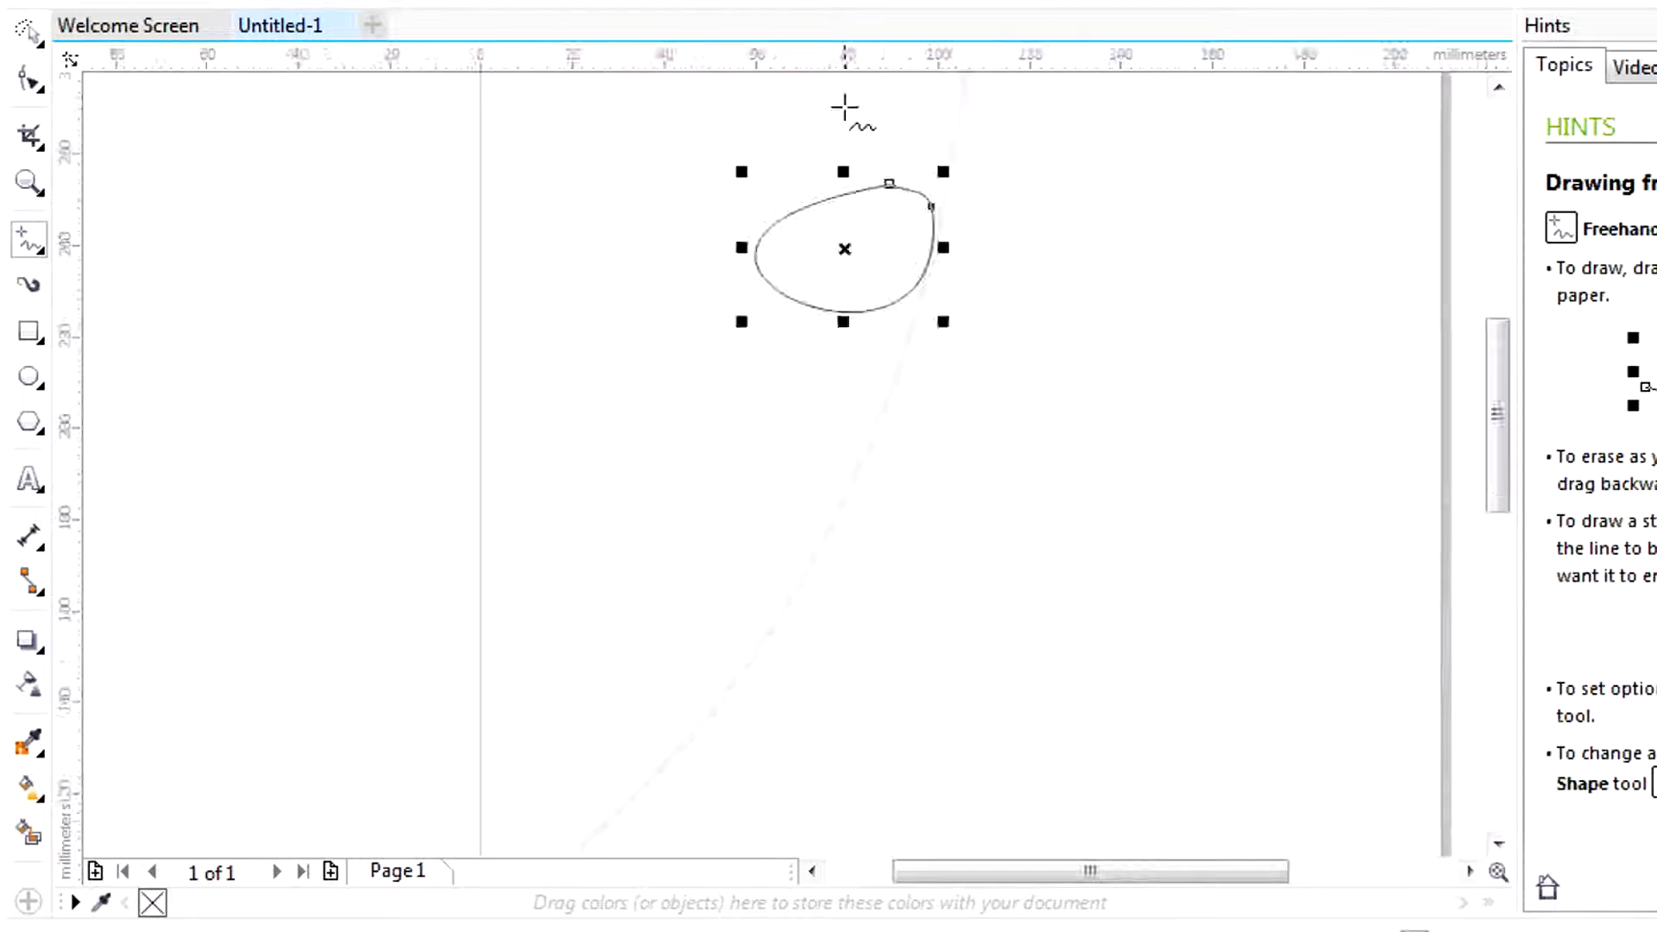
left_click(31, 178)
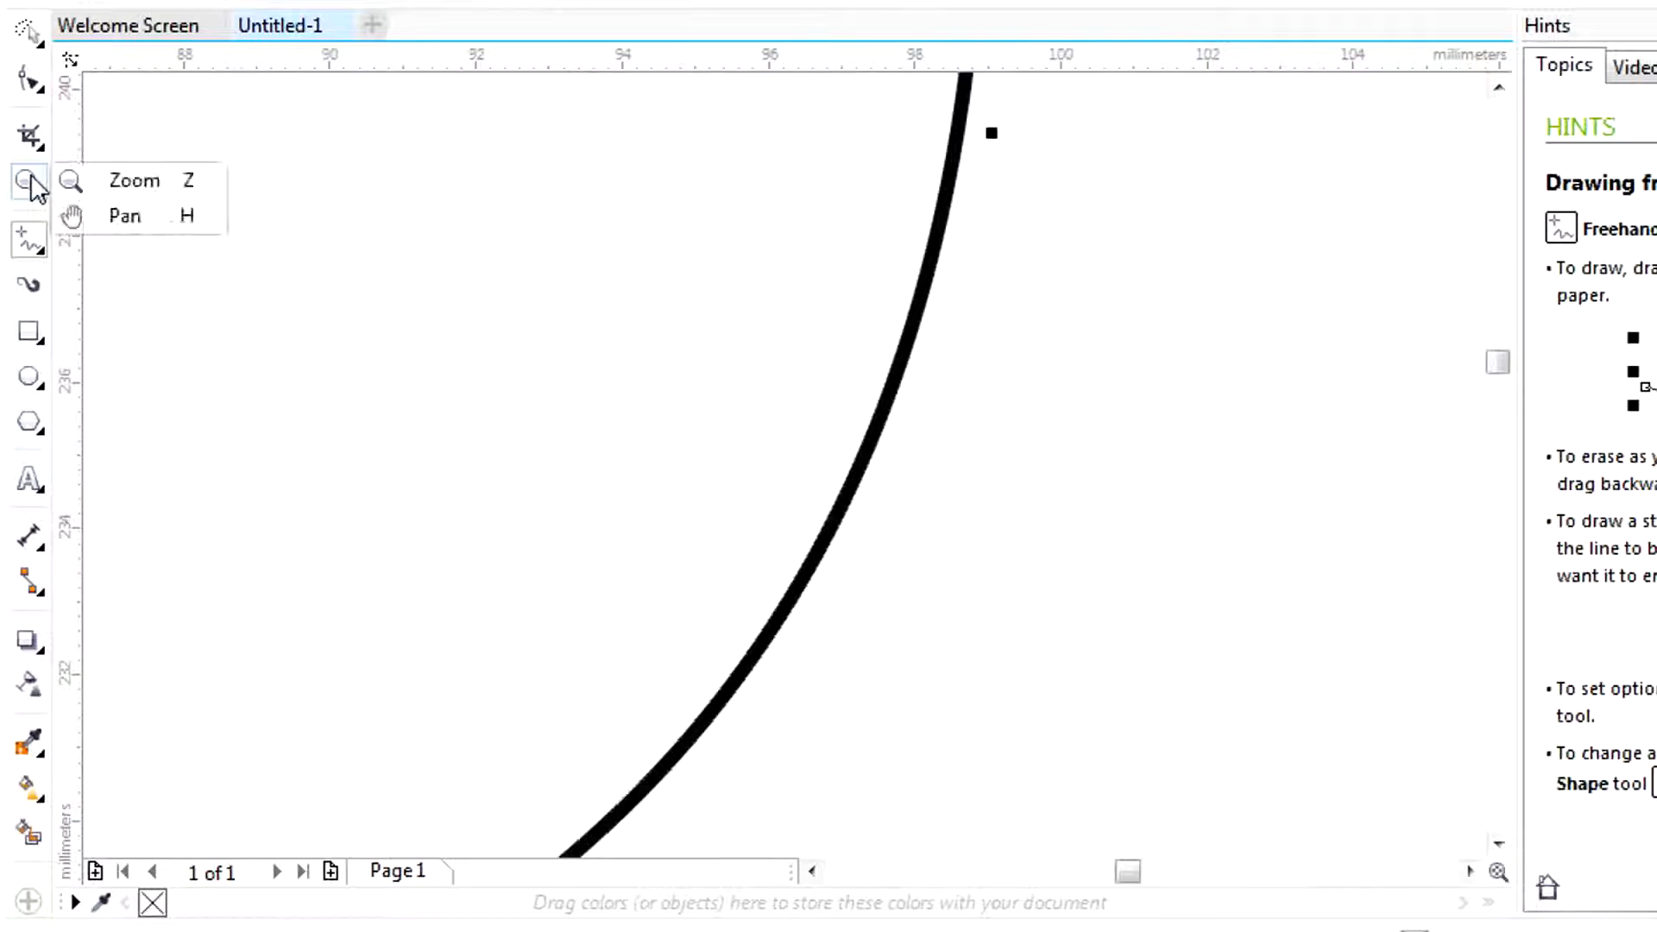
left_click(168, 230)
left_click_drag(1042, 209, 1124, 534)
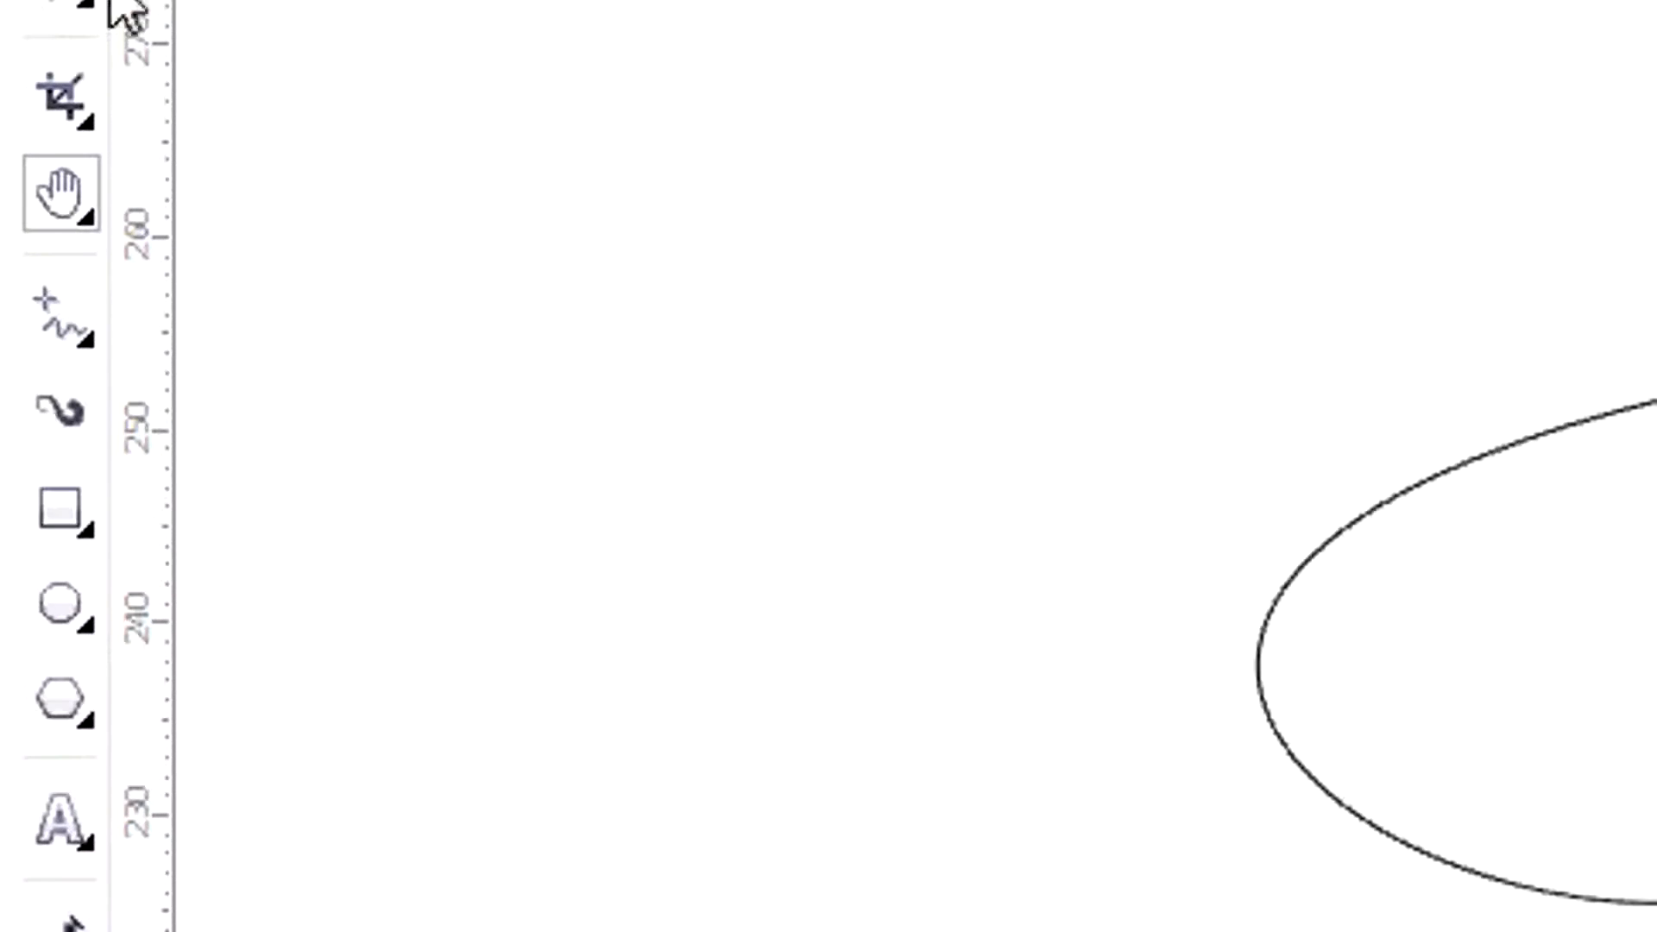
left_click(59, 209)
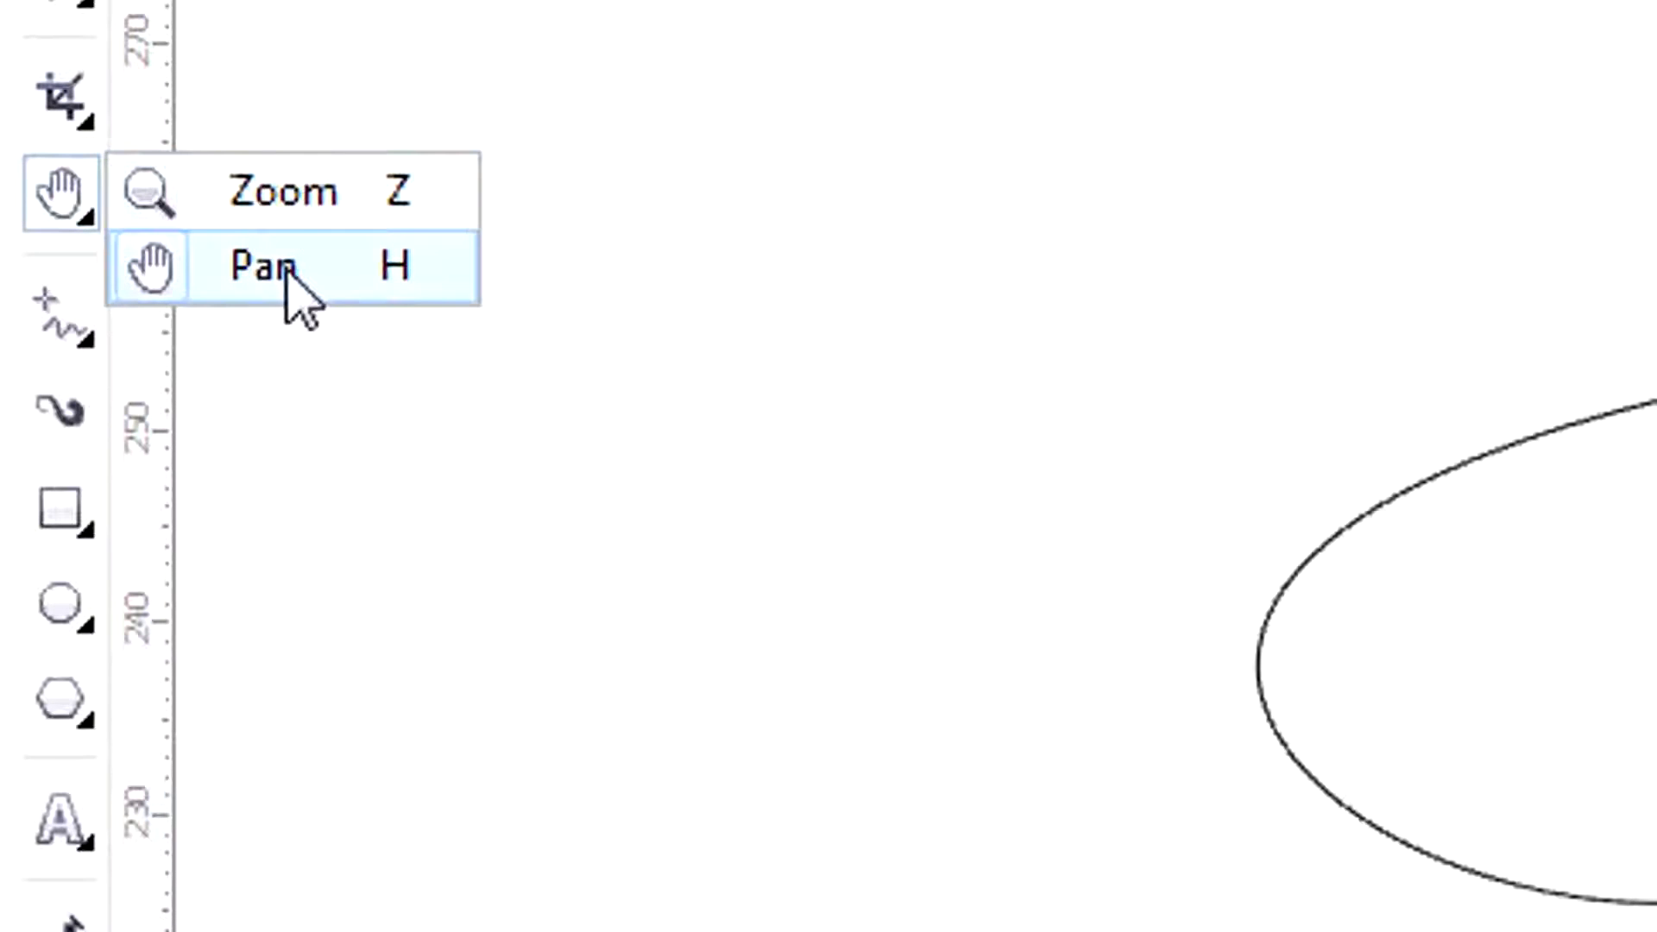
left_click(61, 99)
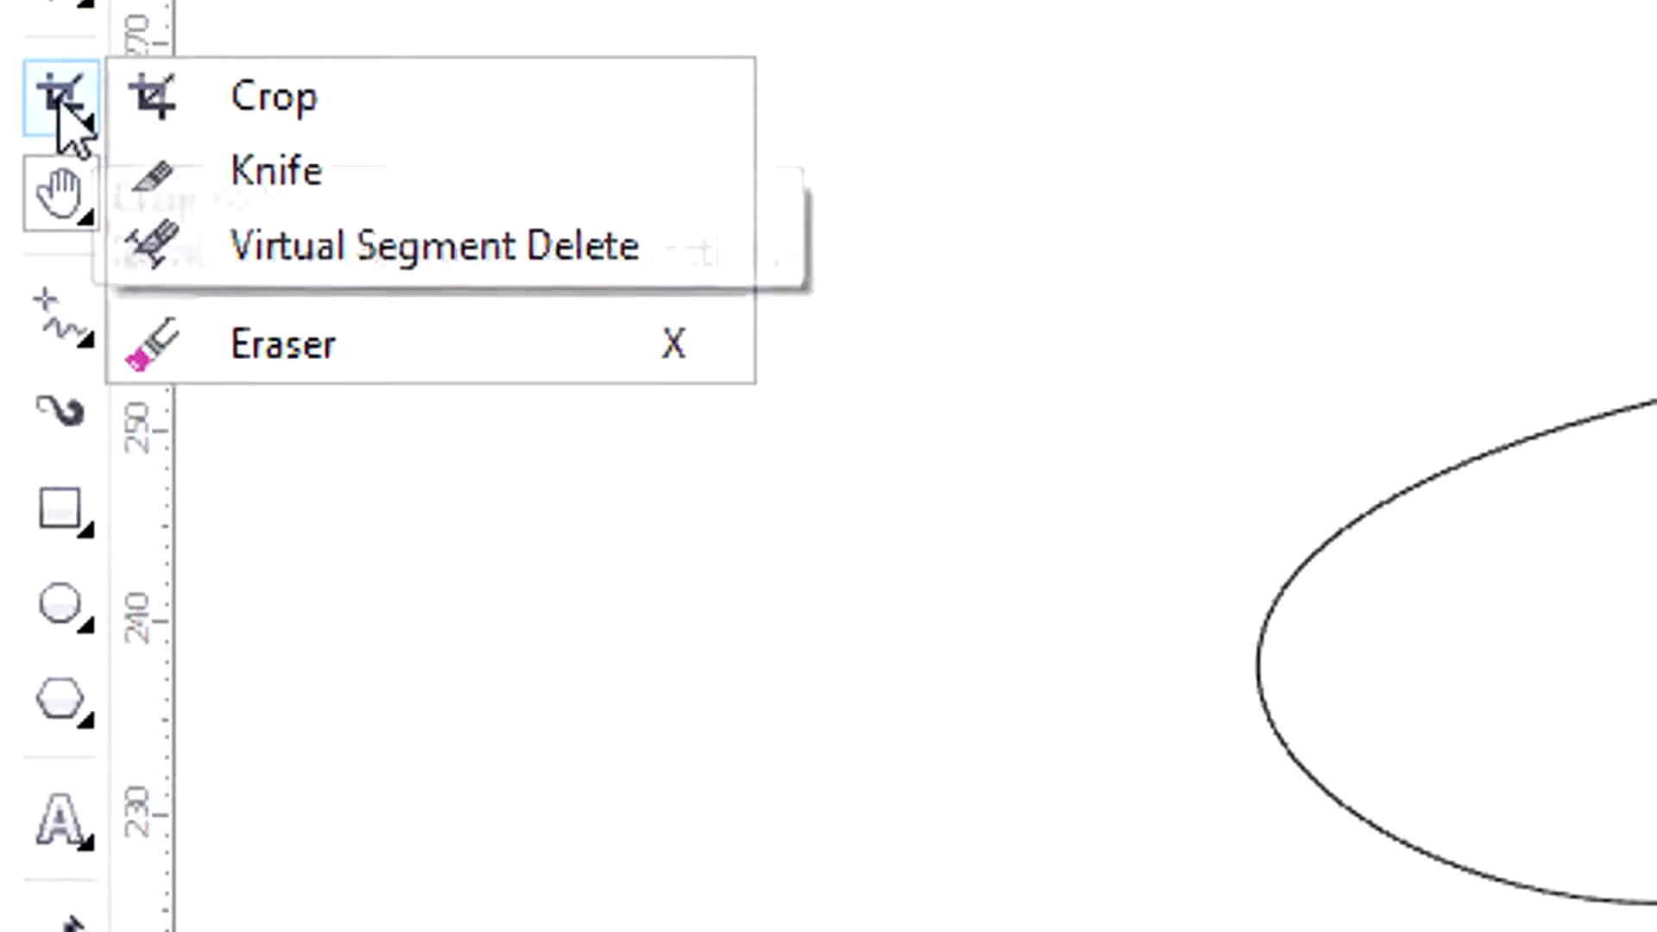
left_click(256, 5)
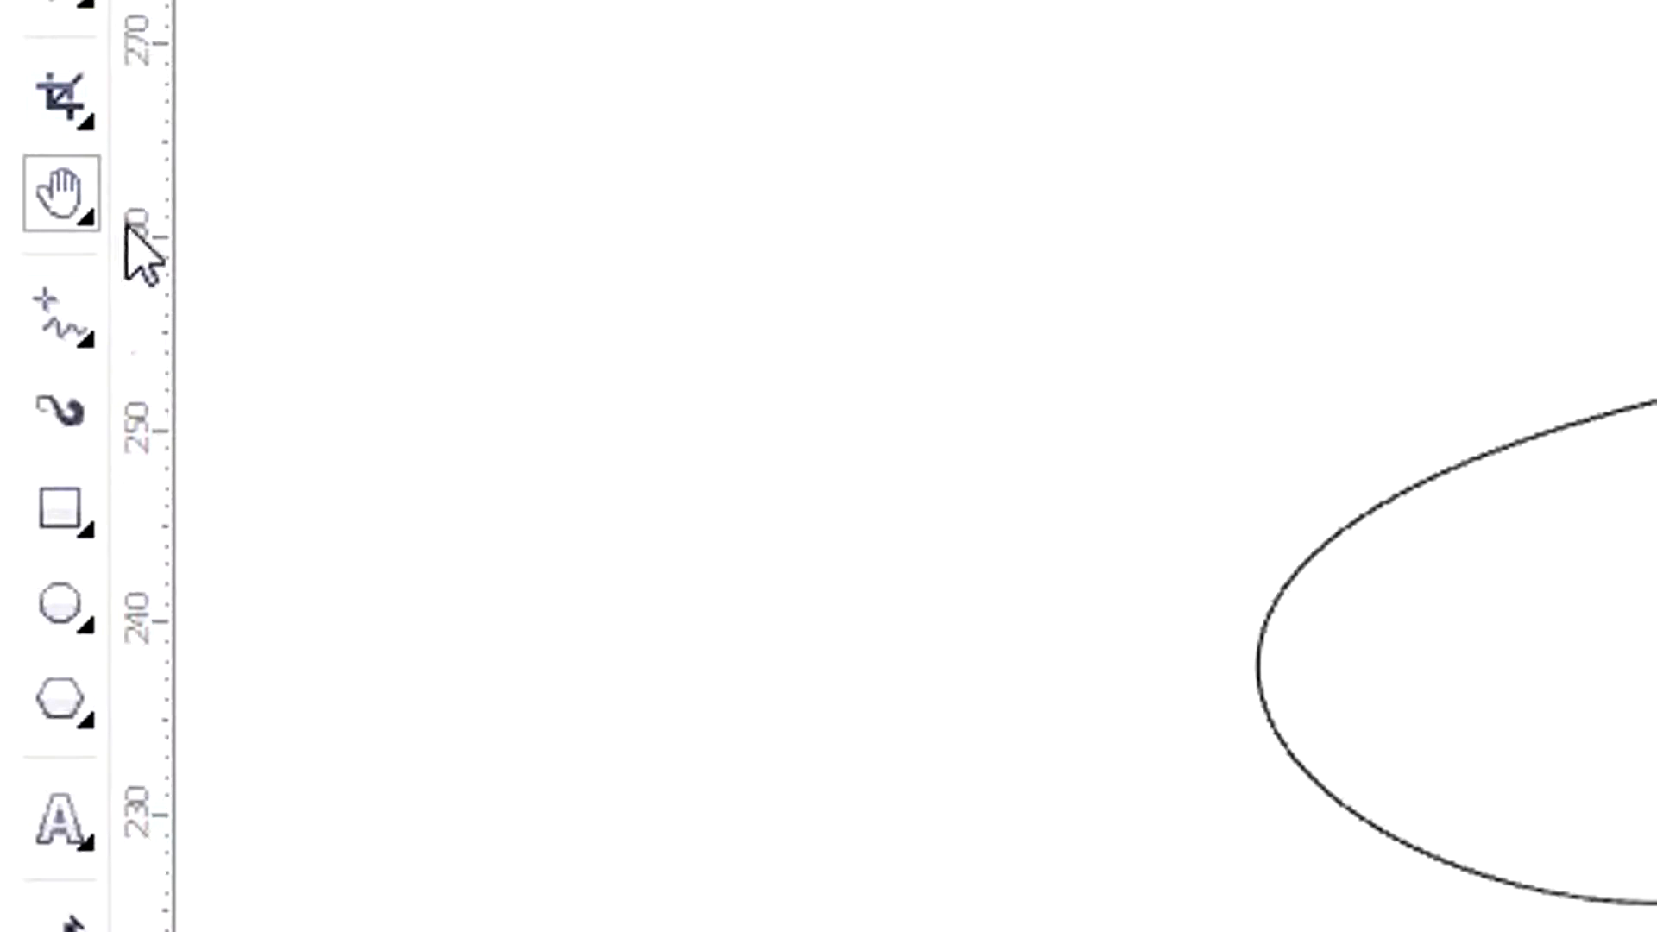
left_click(73, 316)
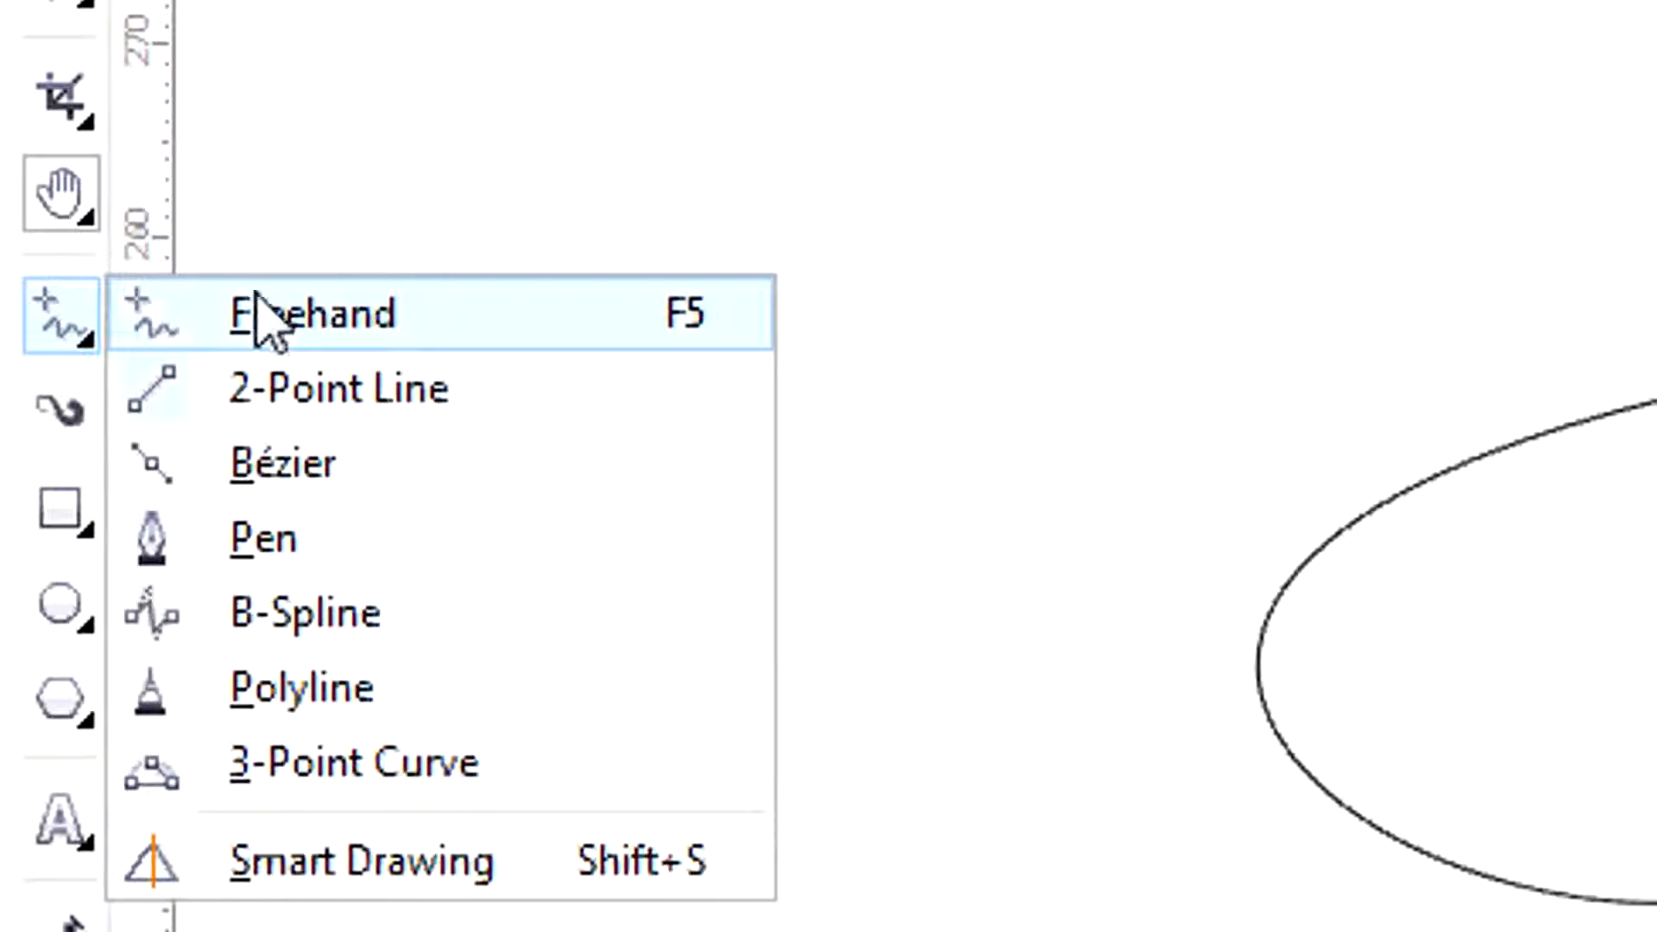
left_click(433, 173)
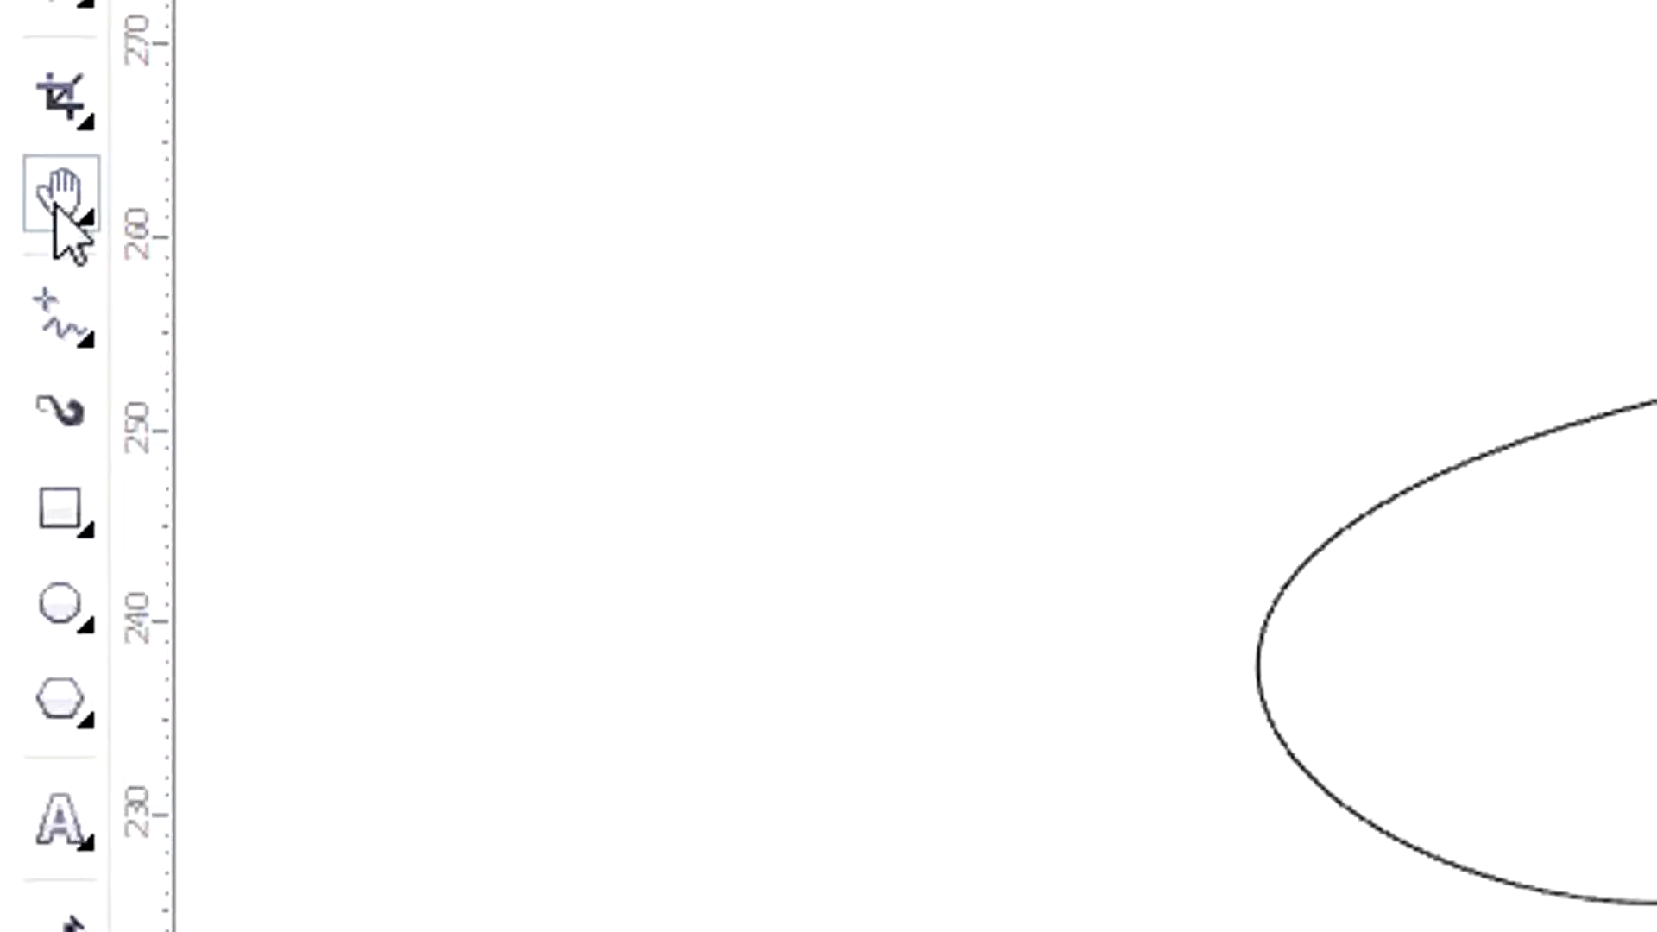
- Try the Zoom tool in both directions, return to the Pan tool, and inspect the curve at 300% magnification
left_click(63, 211)
left_click(185, 200)
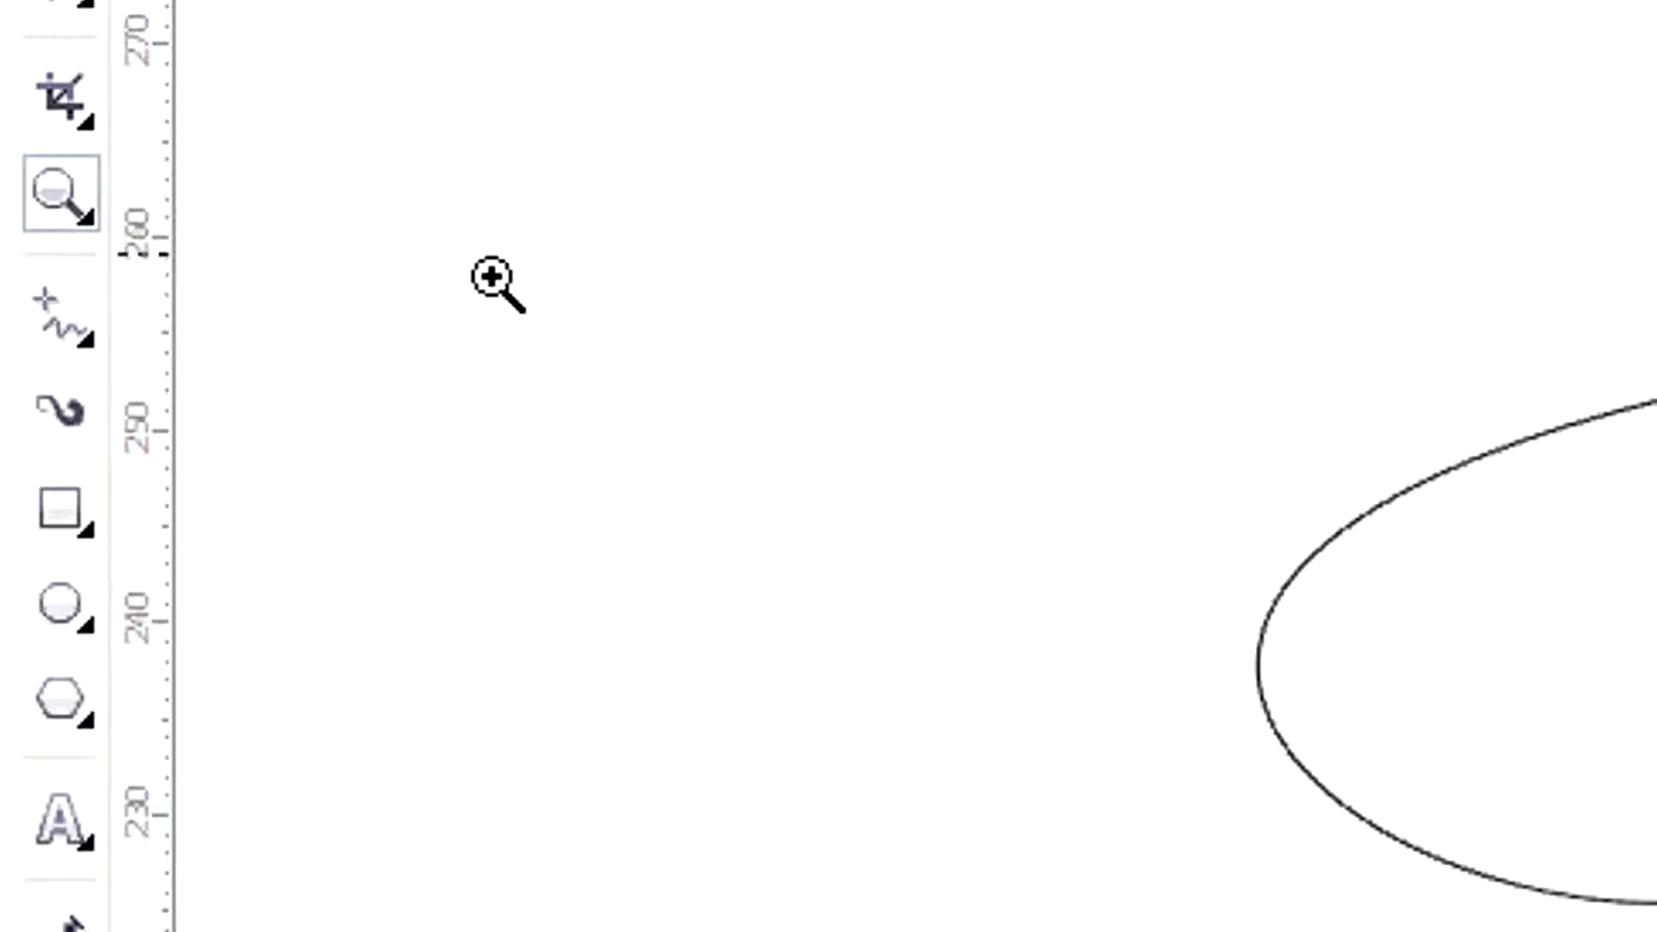
left_click(418, 211)
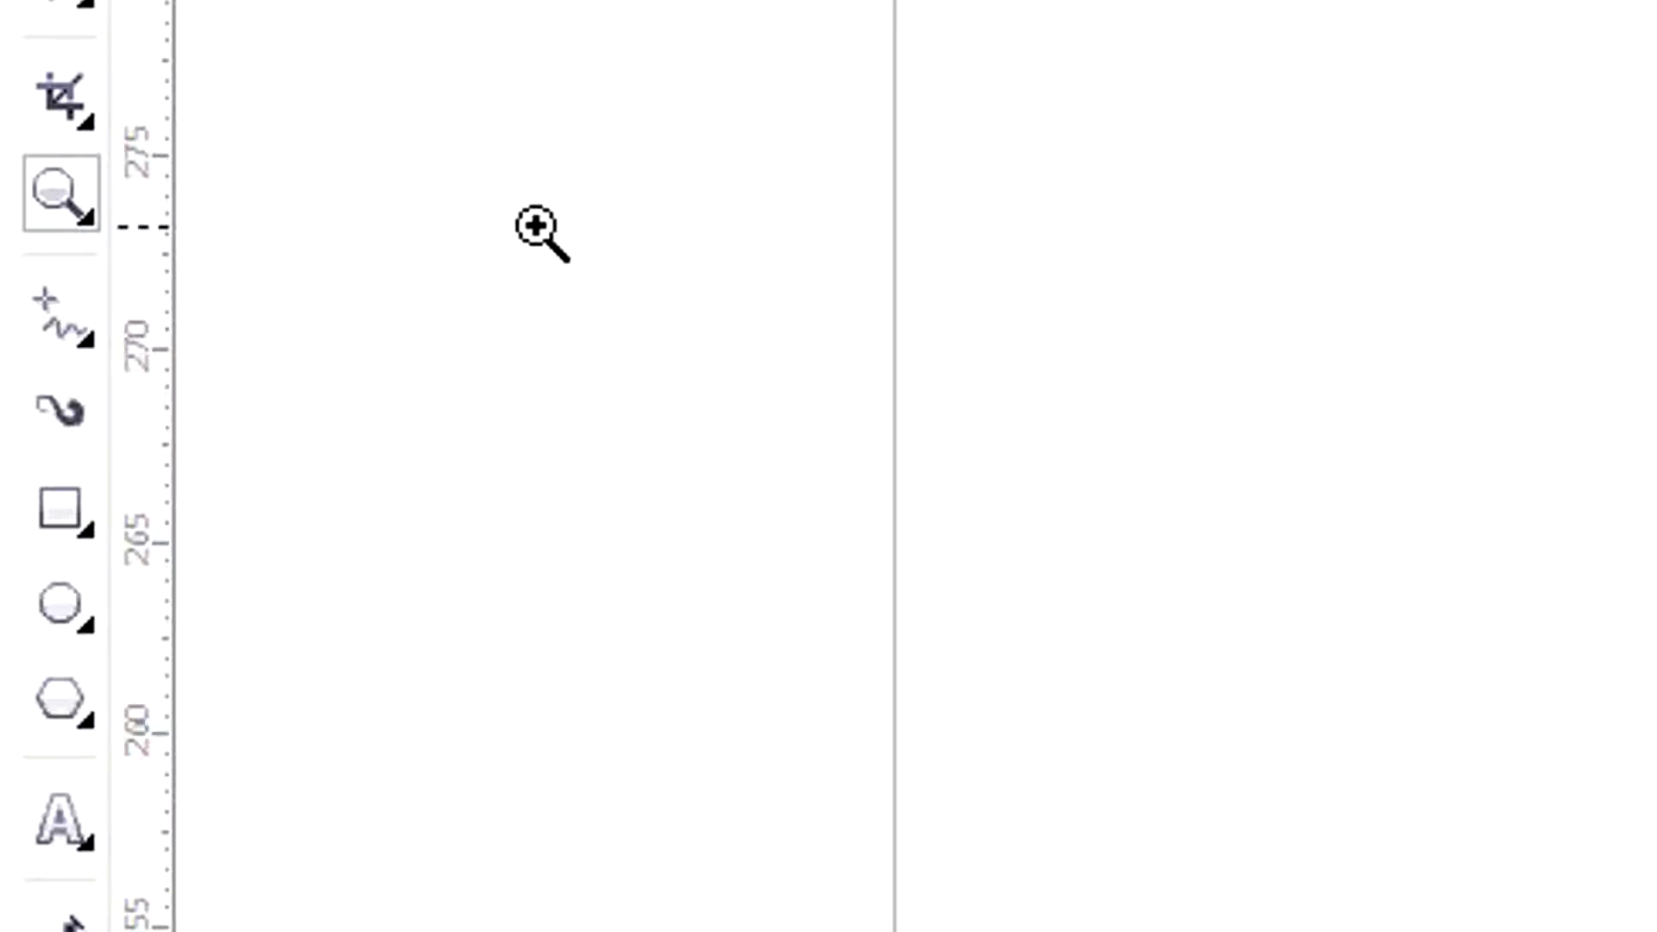
right_click(629, 249)
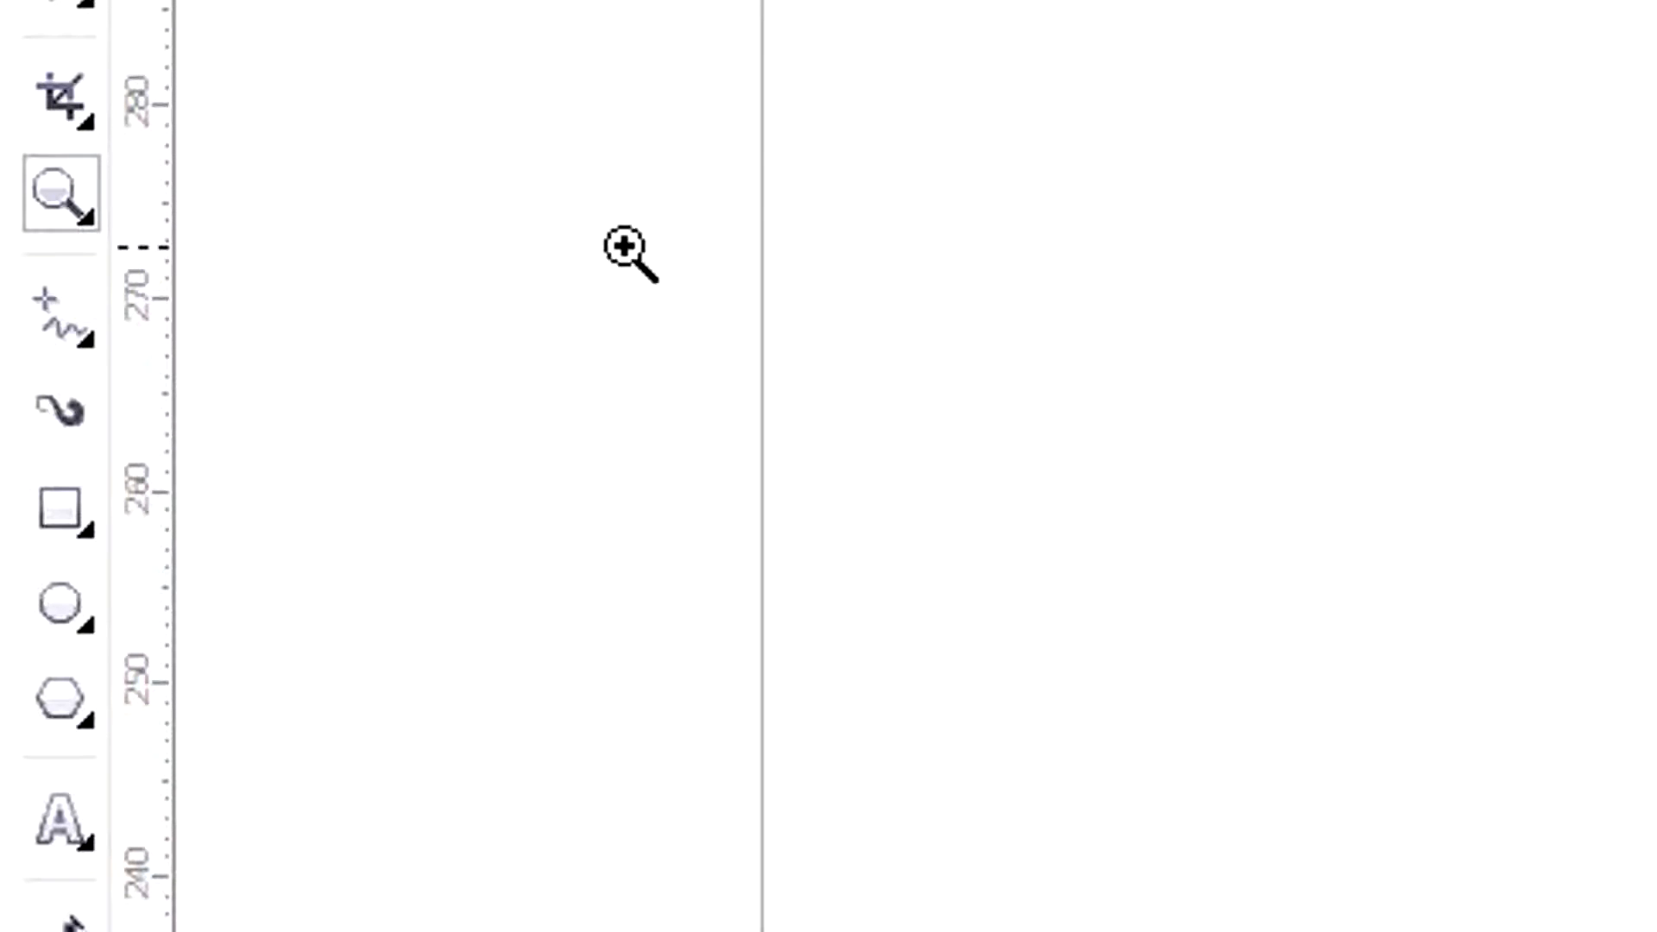
left_click(55, 207)
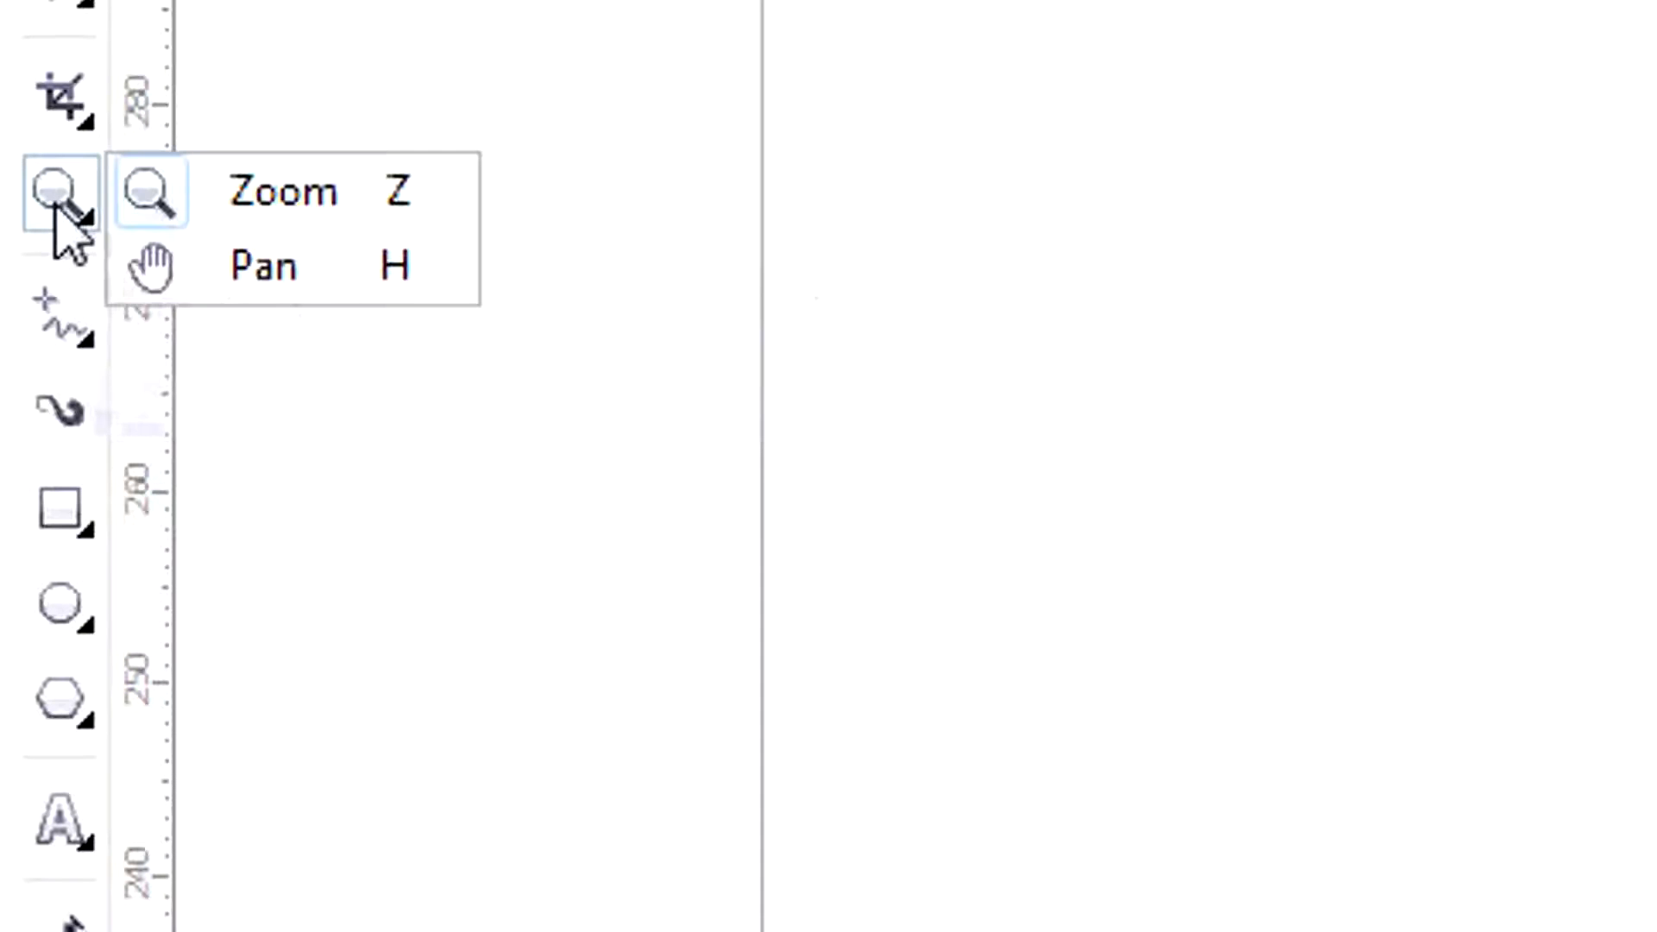
left_click(291, 274)
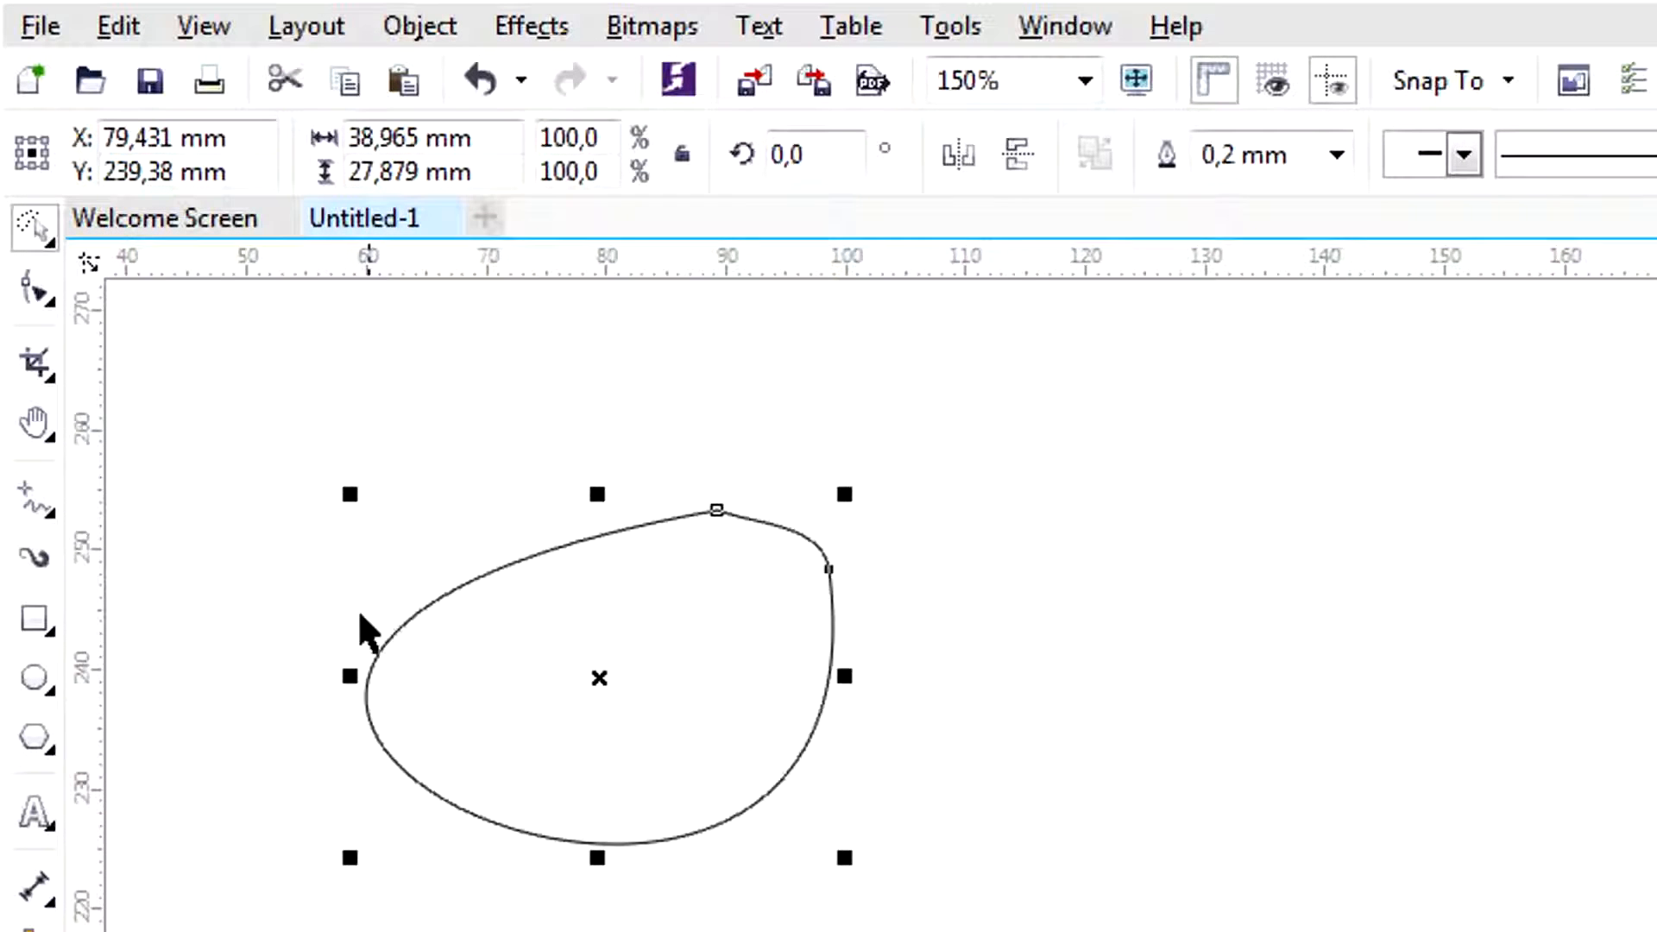
scroll(362, 629, "up", 2)
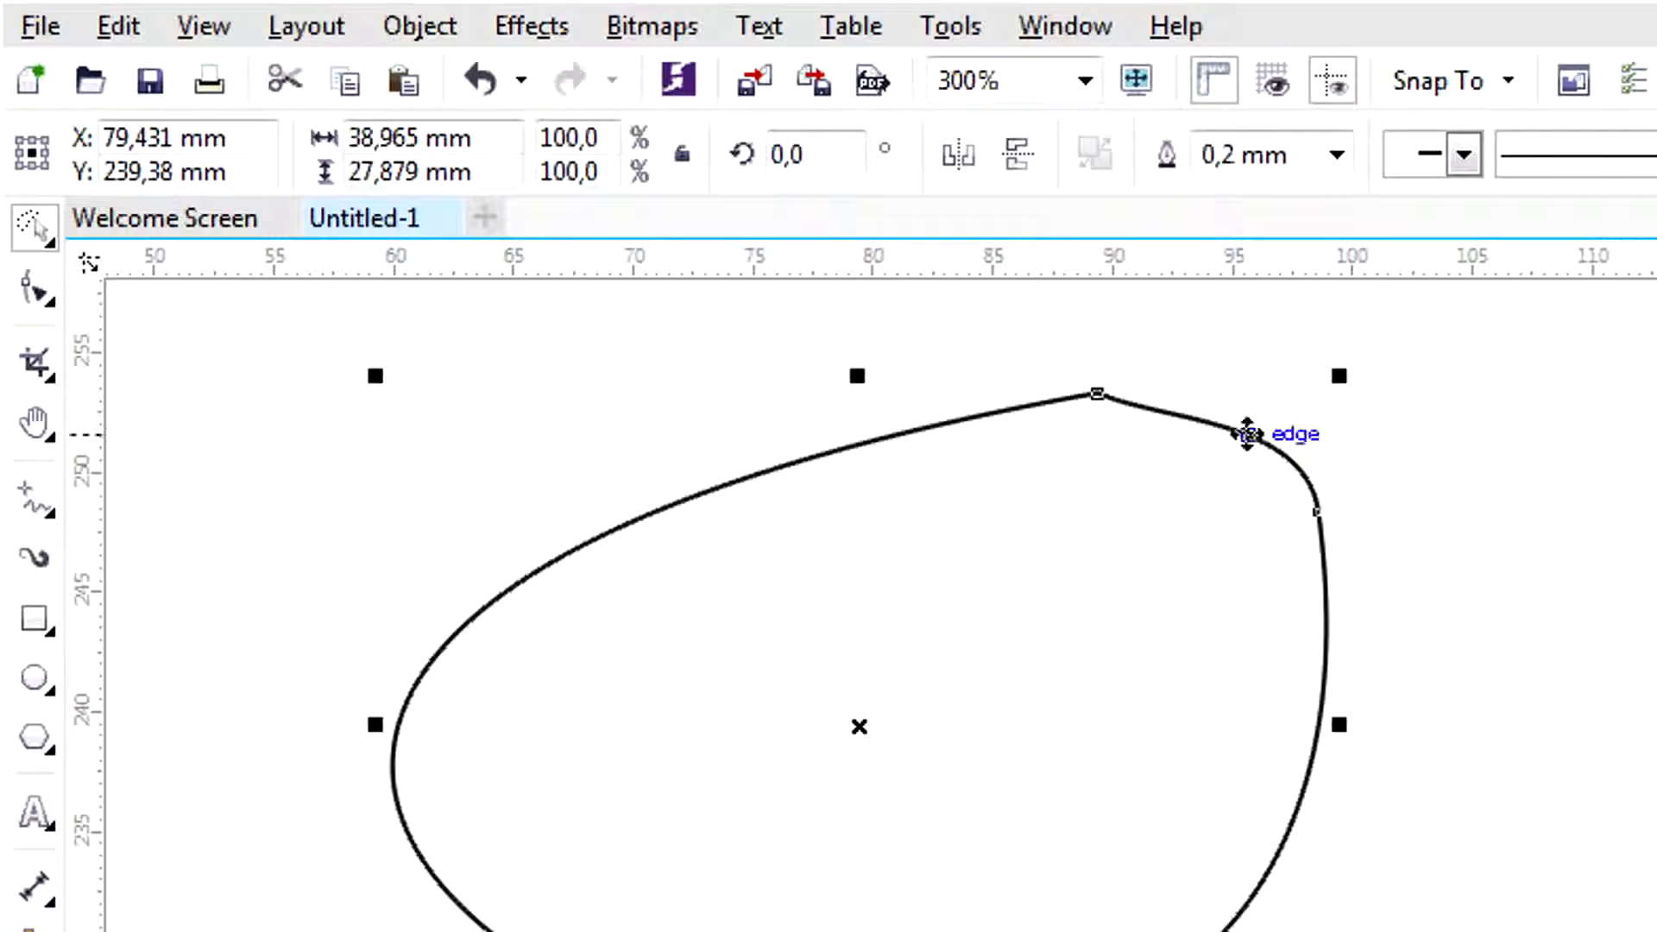
- Toggle the display of the rulers off and back on
left_click(1226, 83)
left_click(1226, 84)
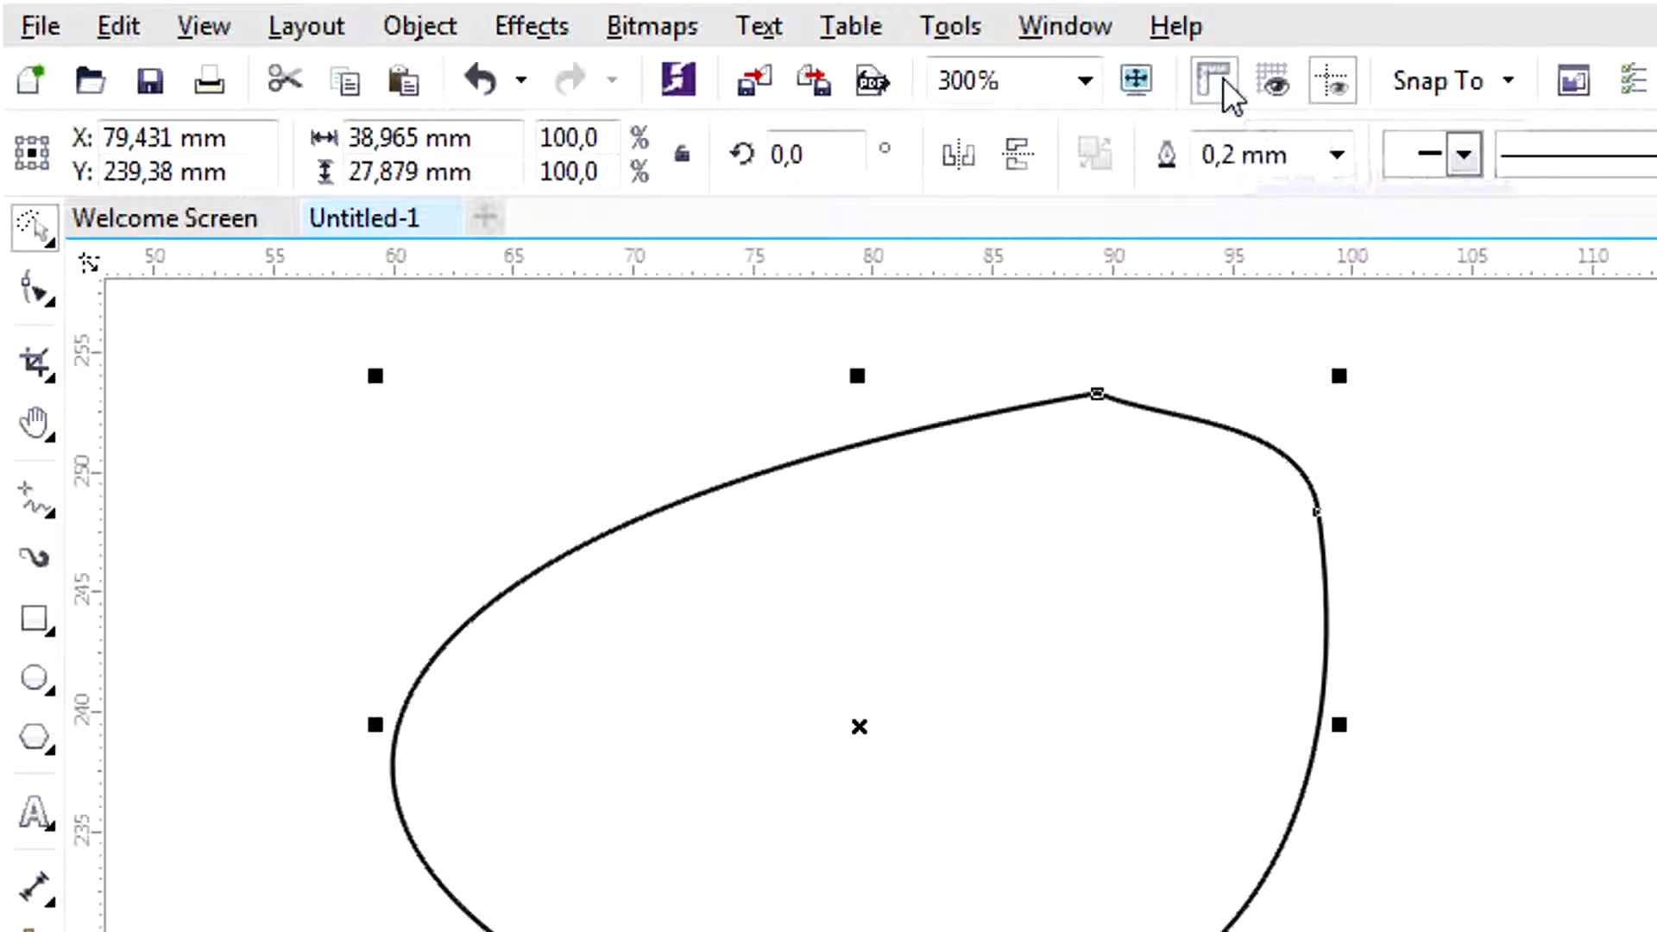
left_click(1226, 83)
left_click(1225, 83)
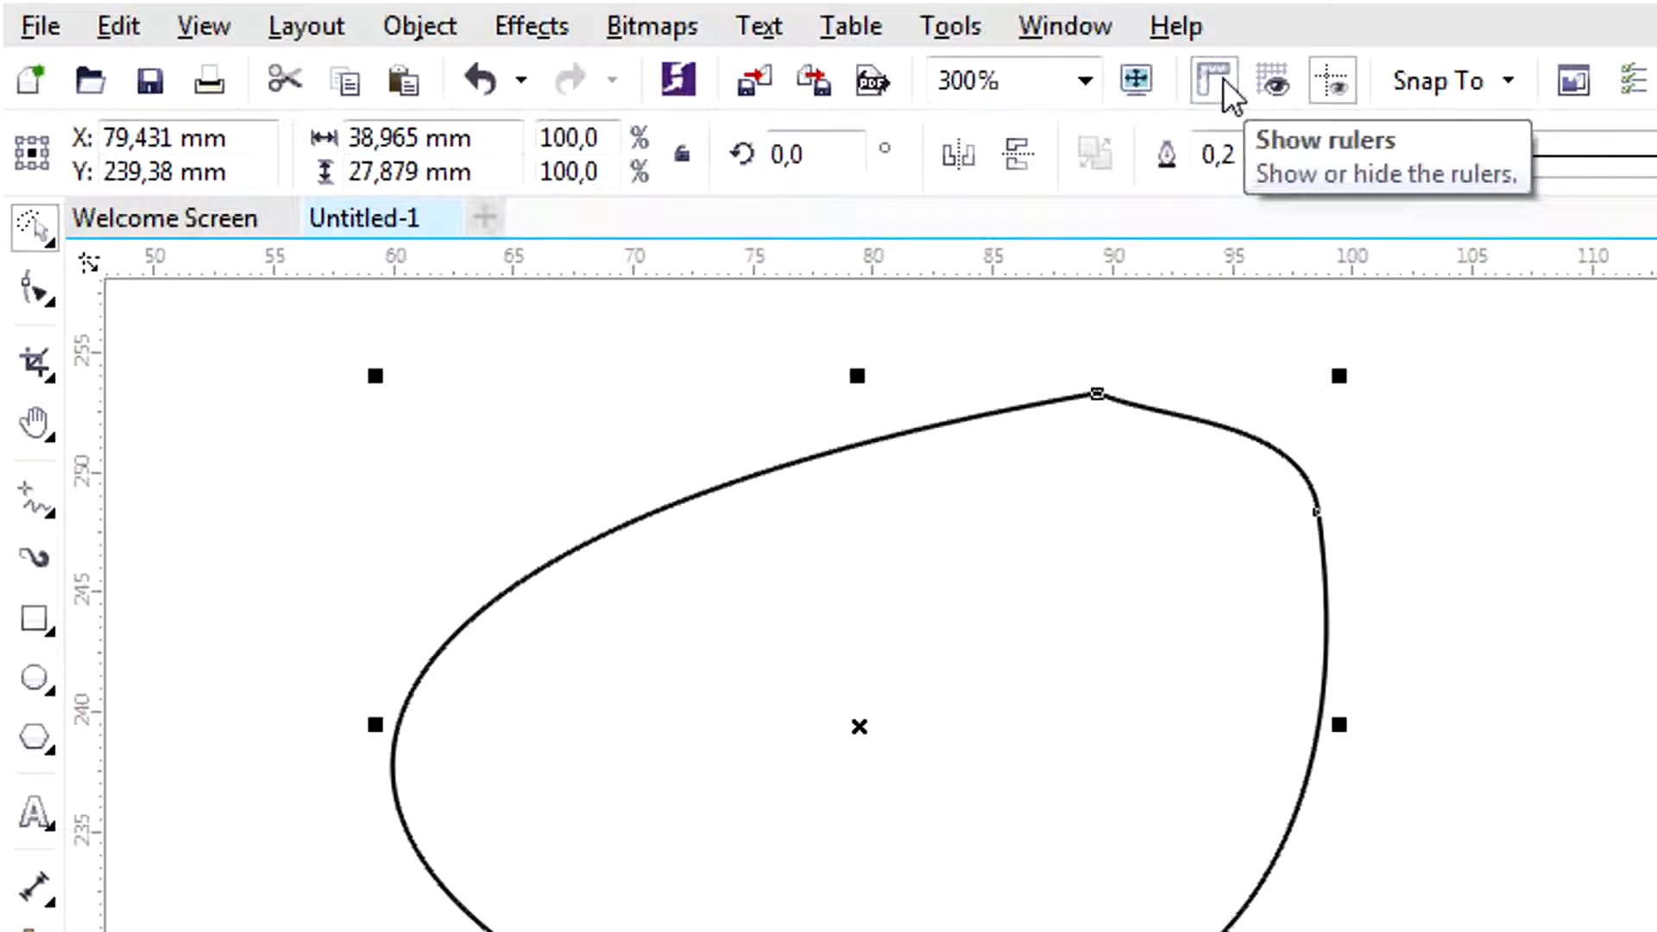
- Show the document grid behind the closed curve and hide it again
left_click(1274, 83)
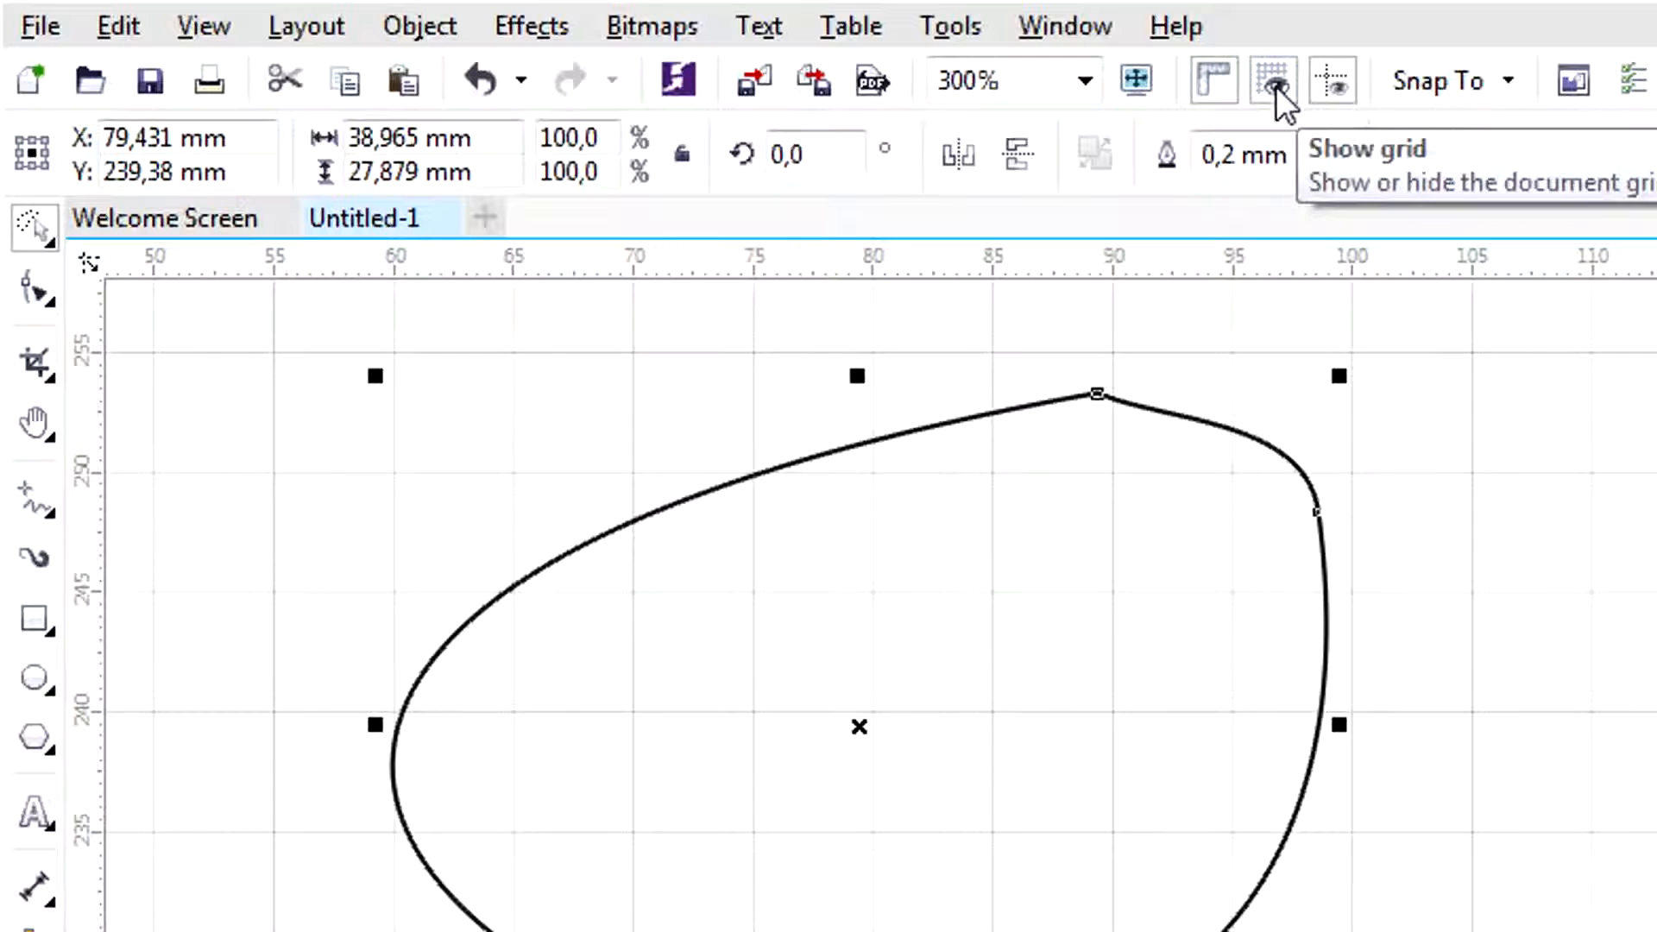
left_click(1276, 85)
left_click(1276, 85)
left_click(1276, 85)
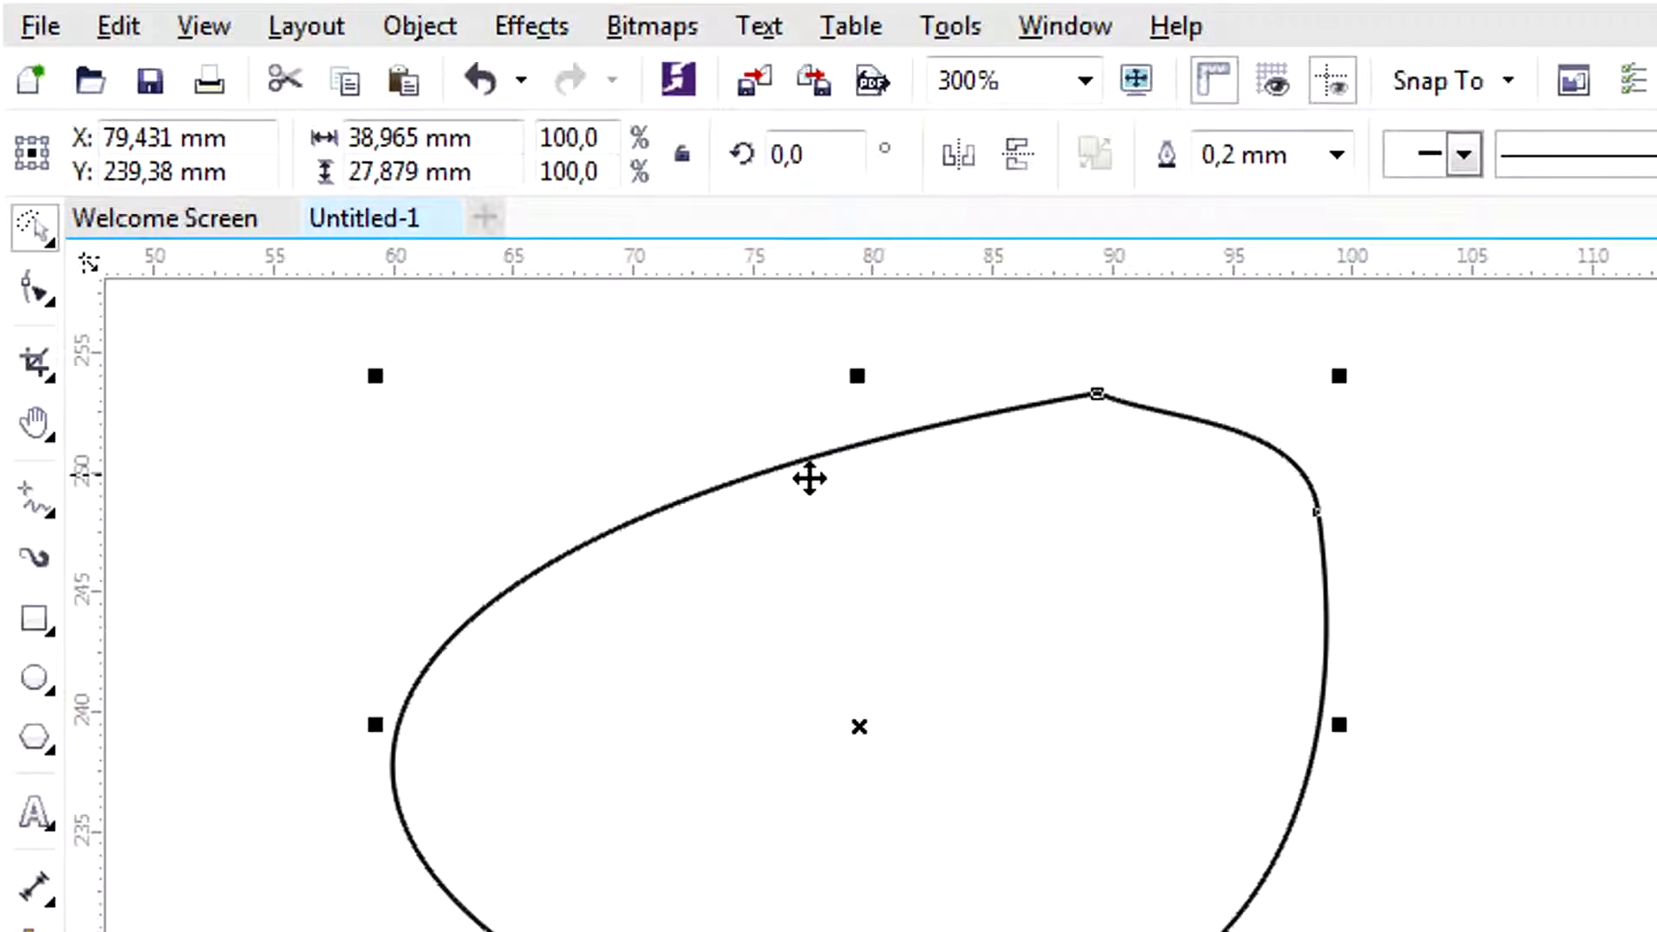
- Spray a freehand stroke on the page with the Artistic Media tool, using the Brush Strokes category
left_click(35, 499)
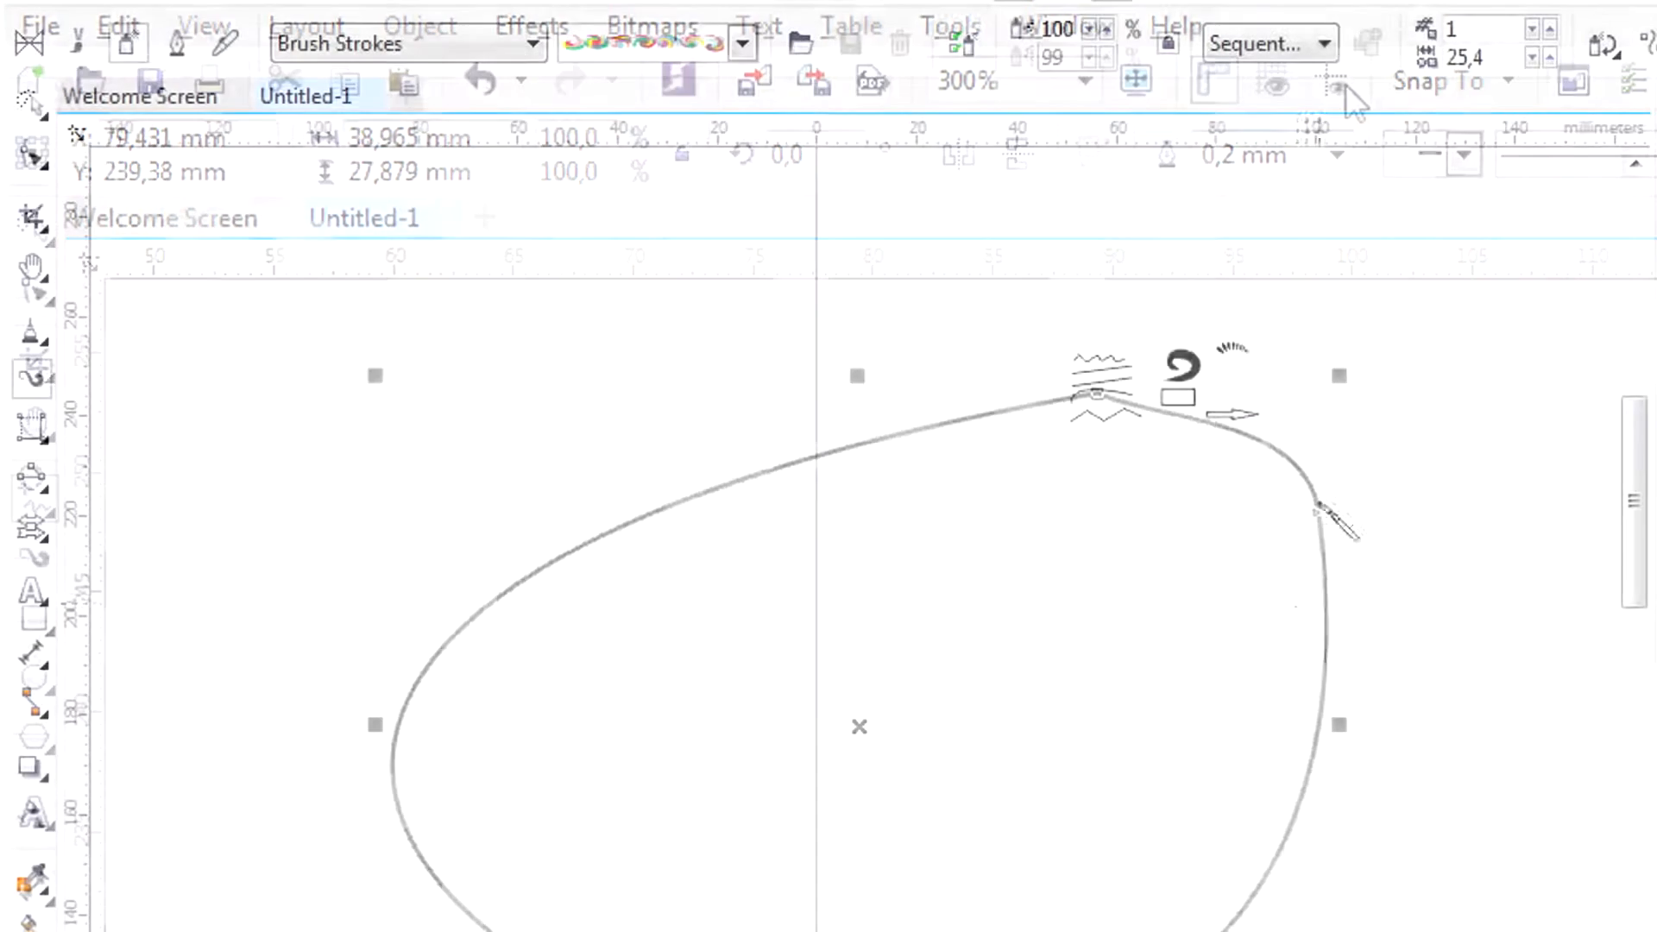
mouse_move(1298, 604)
left_mouse_down()
mouse_move(1160, 585)
mouse_move(1116, 720)
left_mouse_up()
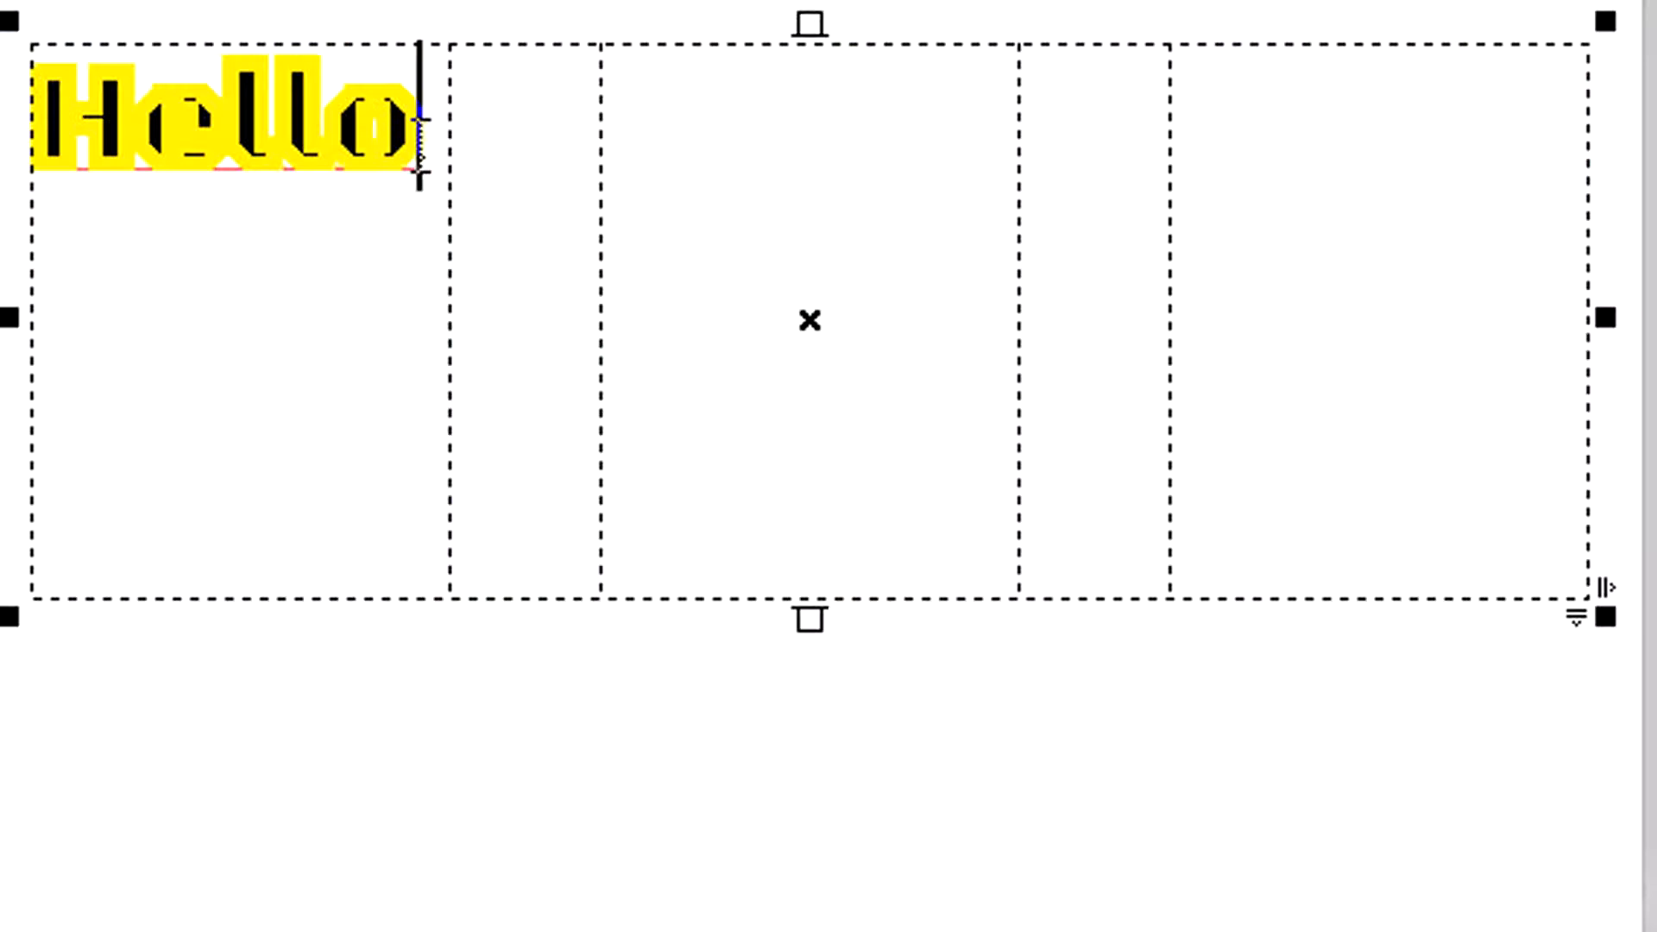
- Add the placeholder lines "sd", "fsst", "sf", "sff", "sfsf" and "ff" after "Hello" in the three-column text frame, tabbing between some entries
key("Return")
type("sd")
key("Tab")
key("Tab")
type("fsst")
key("Return")
type("sf")
key("Tab")
key("Tab")
type("sff")
key("Return")
type("sfsf")
key("Return")
type("ff")
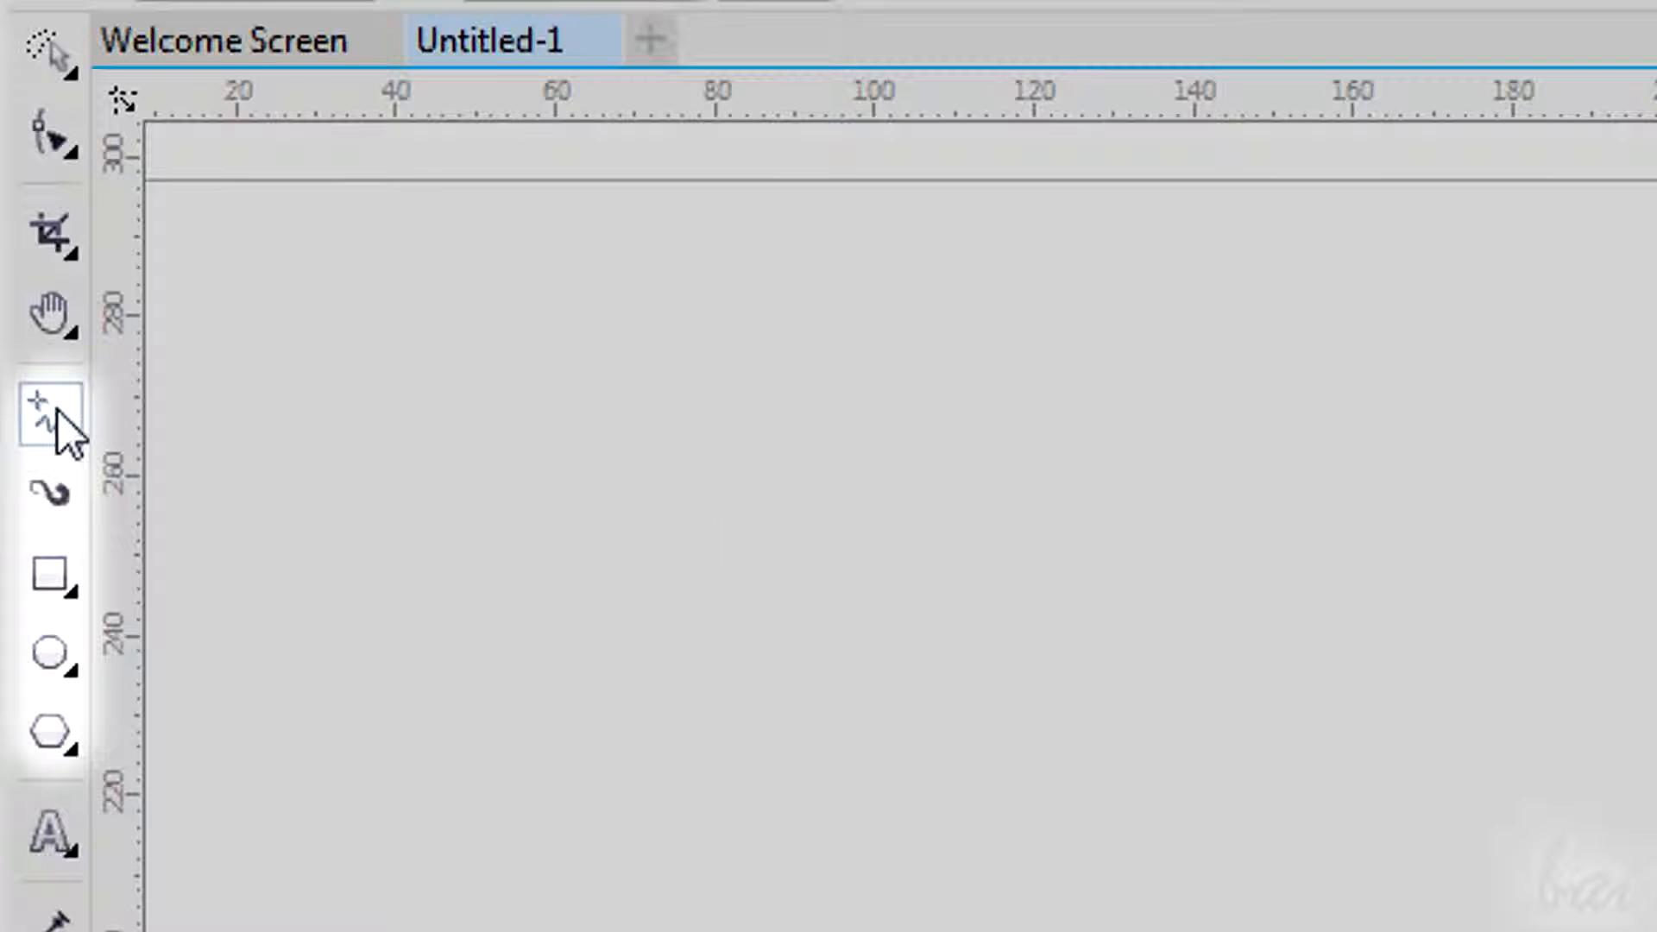
- Draw a wavy line about 10 mm wide and a slanted straight line about 12 mm long below it with the Freehand tool
scroll(521, 570, "up", 3)
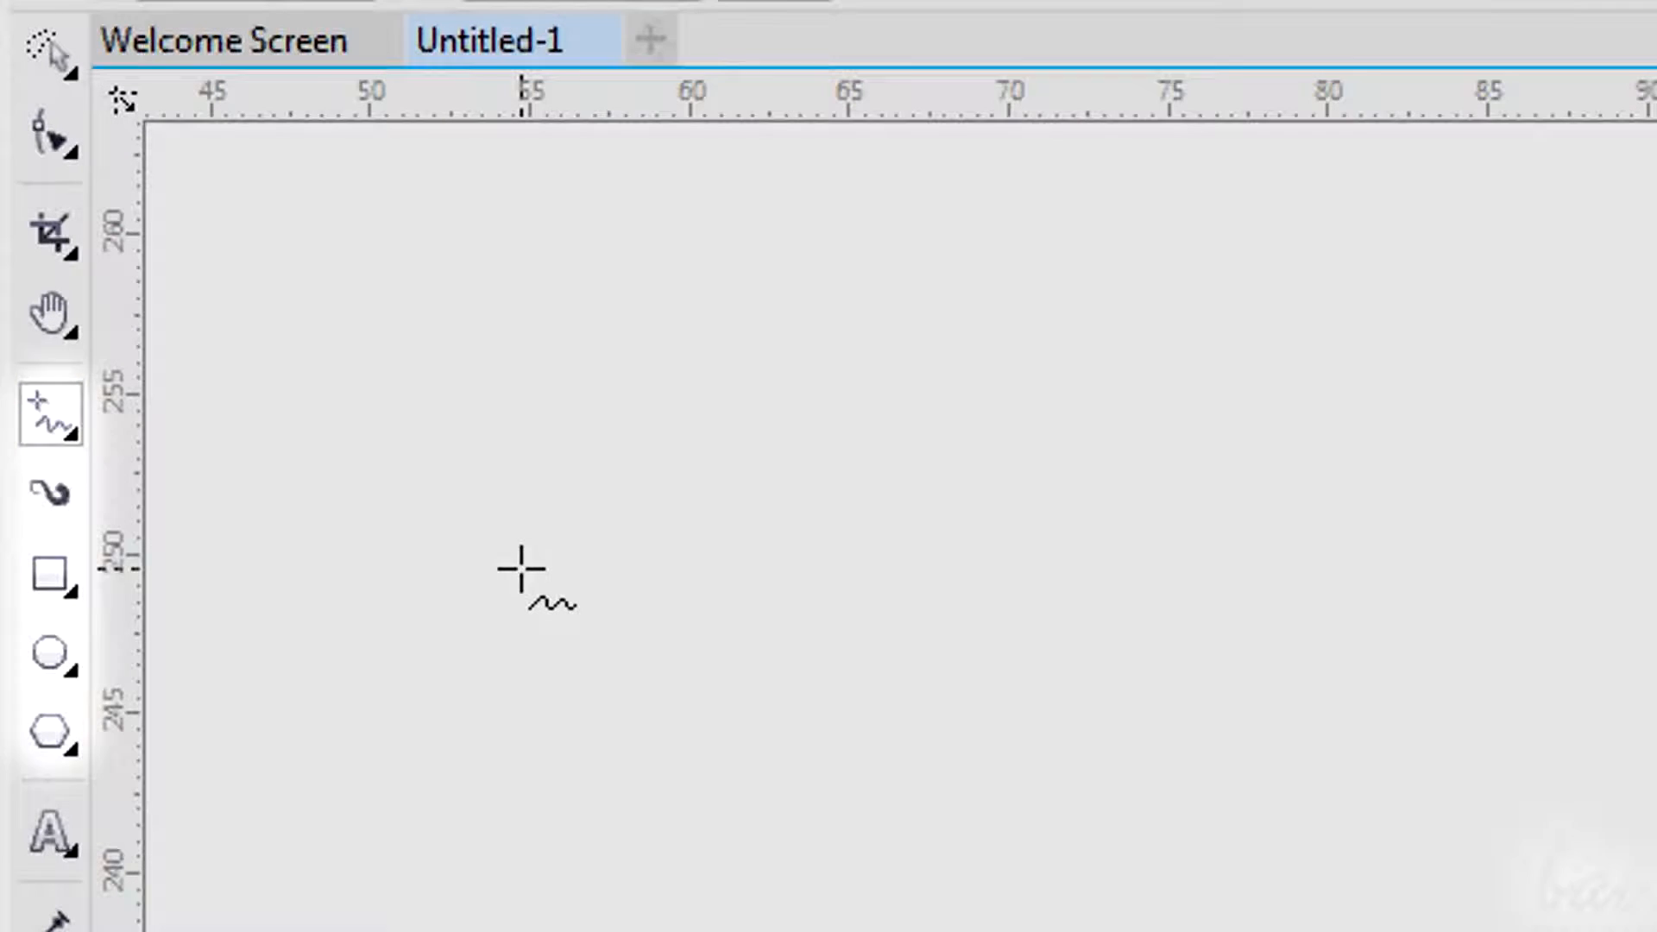
left_click(67, 430)
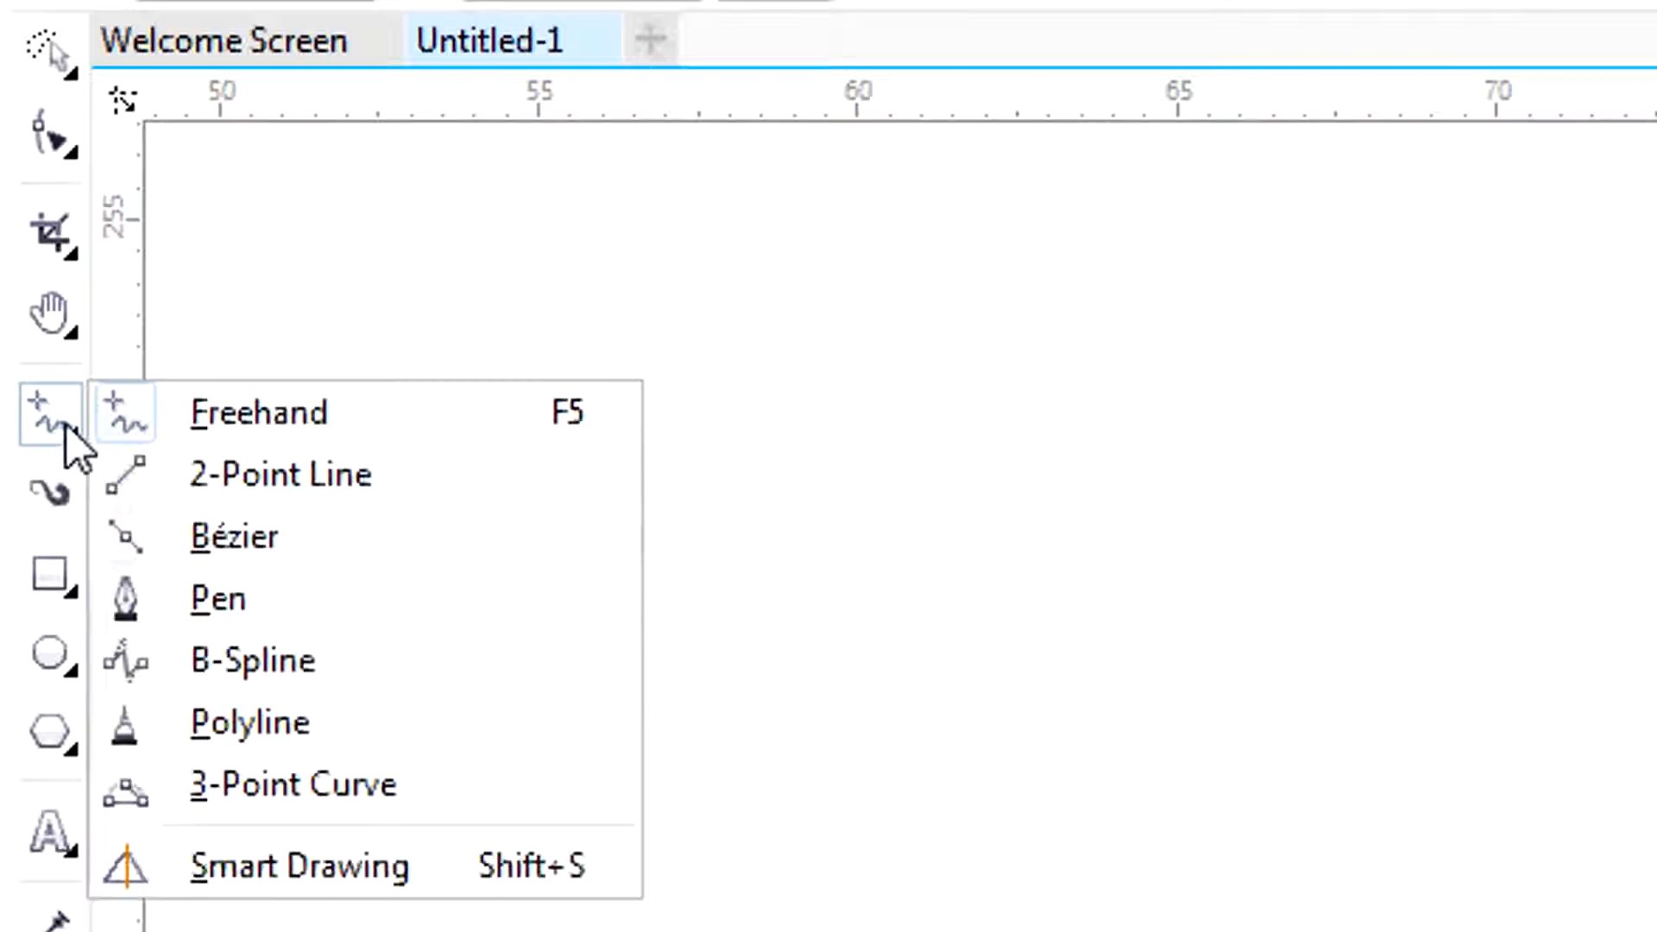
left_click(253, 417)
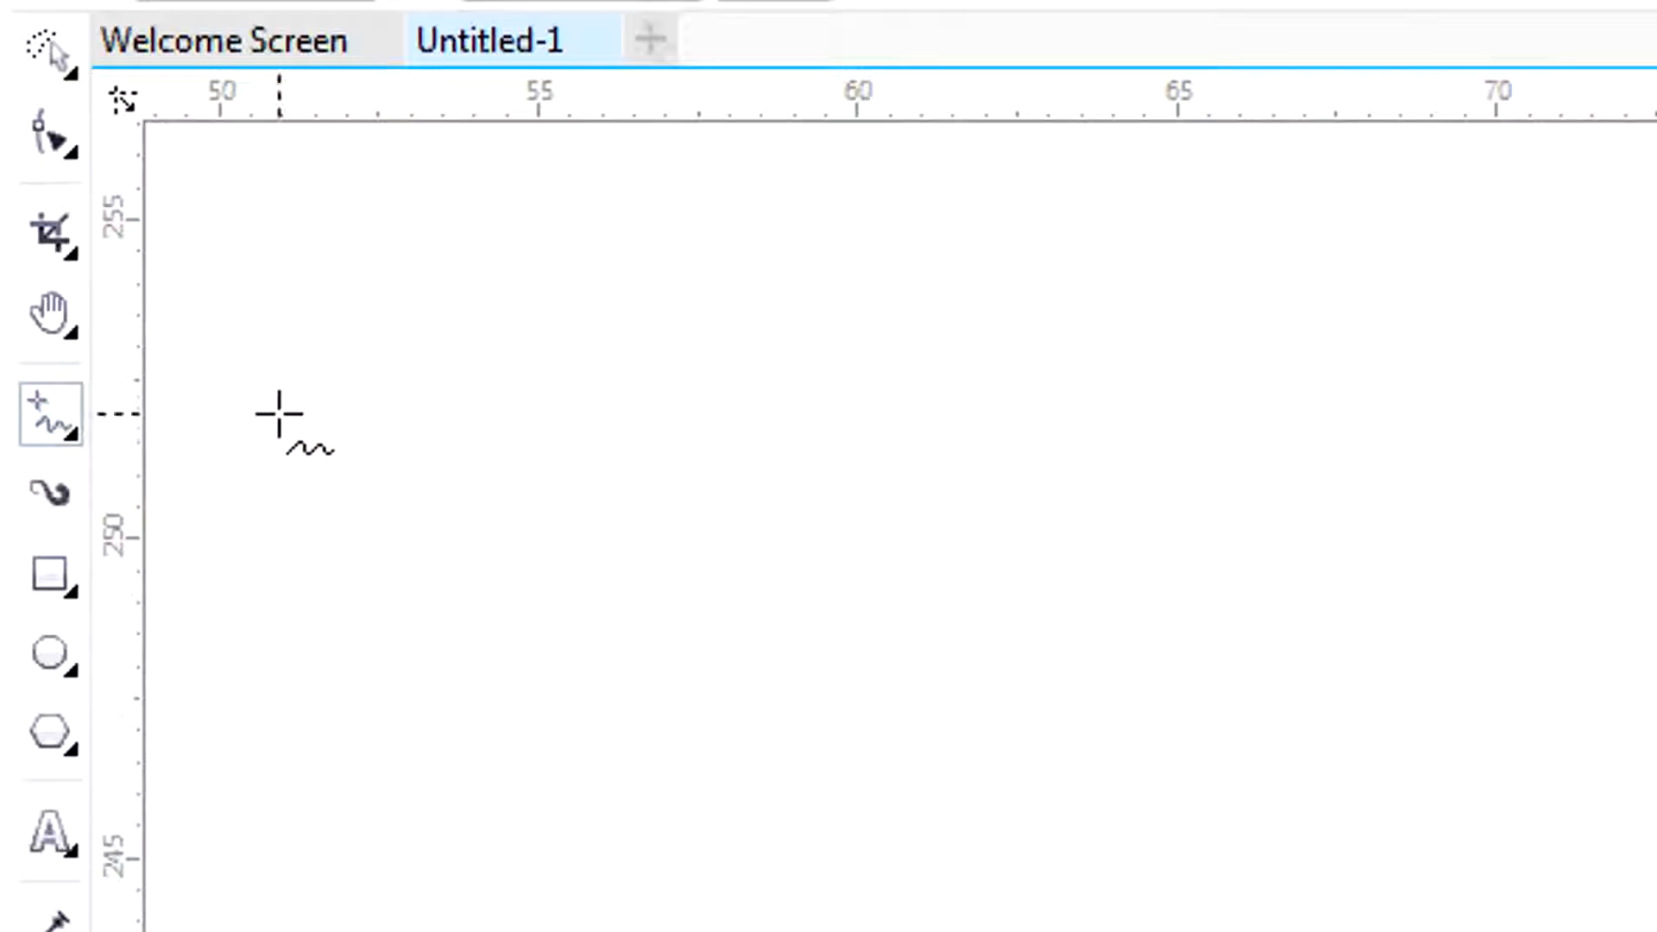
mouse_move(303, 462)
left_mouse_down()
mouse_move(345, 426)
mouse_move(434, 463)
mouse_move(594, 405)
mouse_move(642, 436)
mouse_move(772, 409)
mouse_move(872, 479)
mouse_move(969, 442)
left_mouse_up()
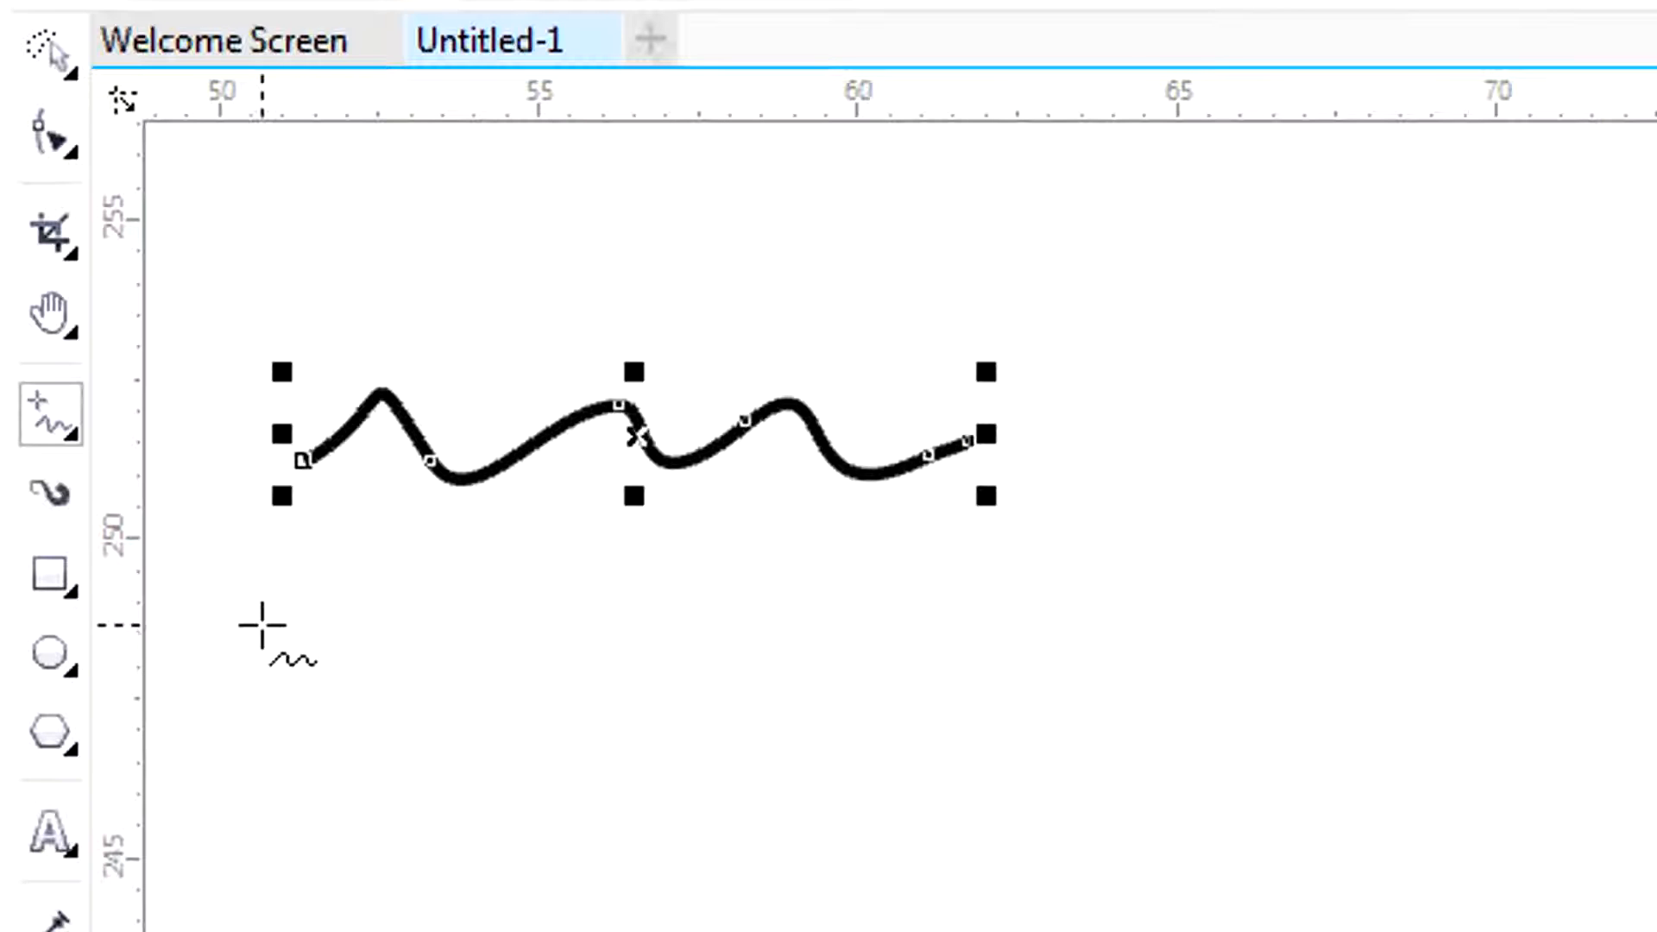
left_click(291, 631)
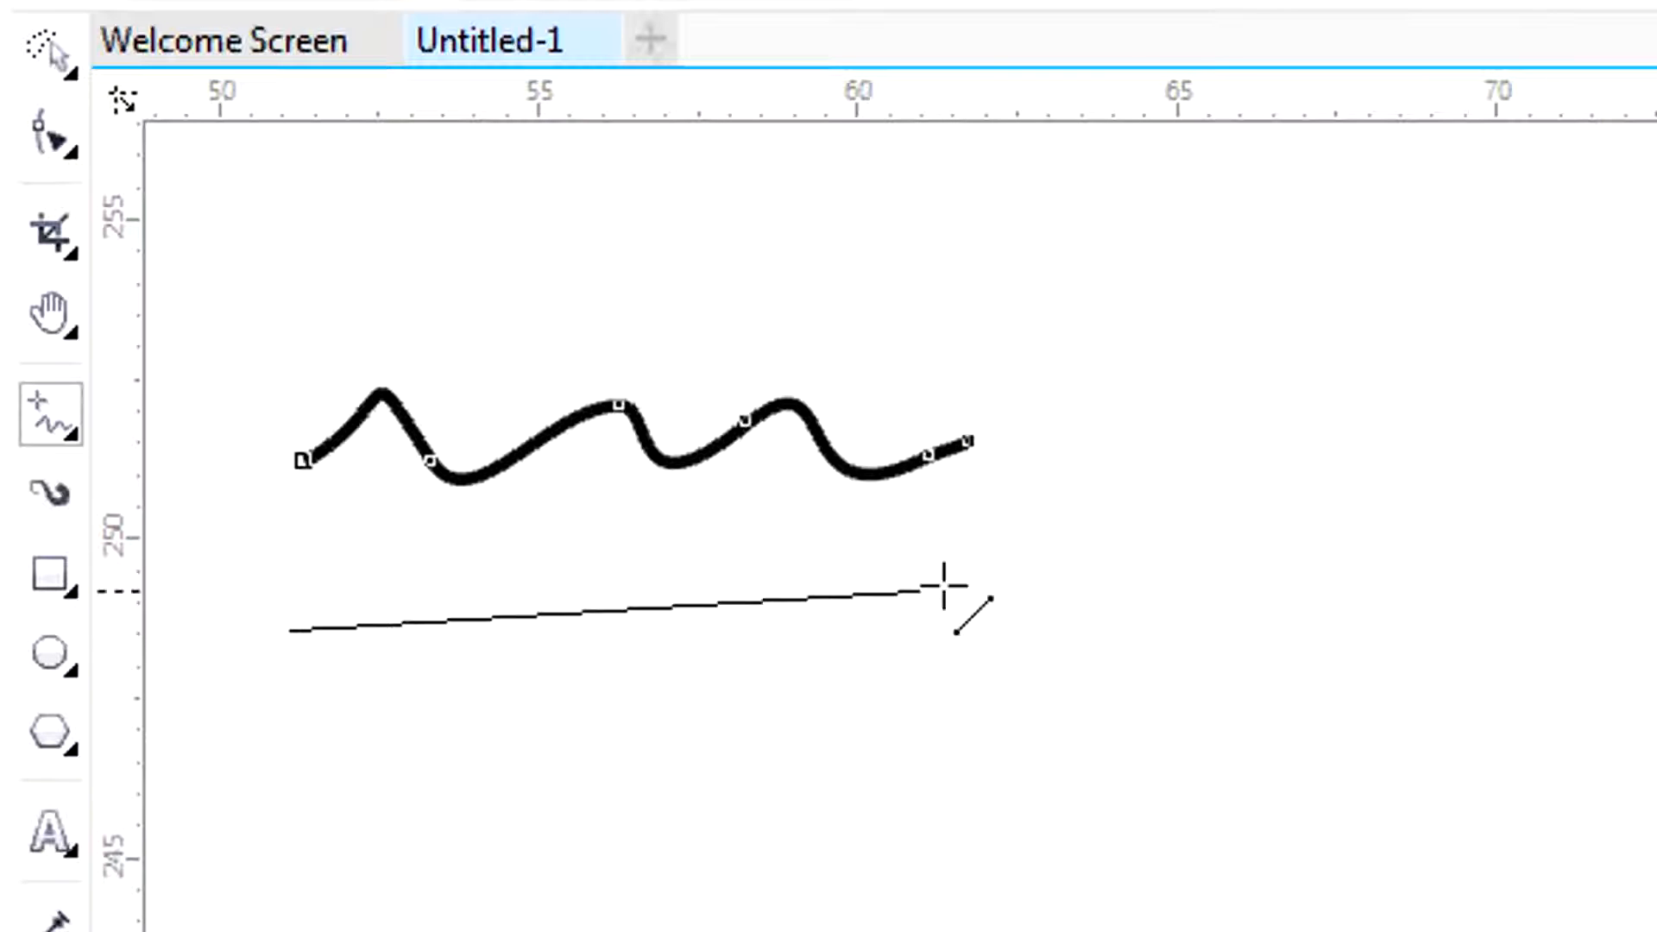
left_click(1047, 535)
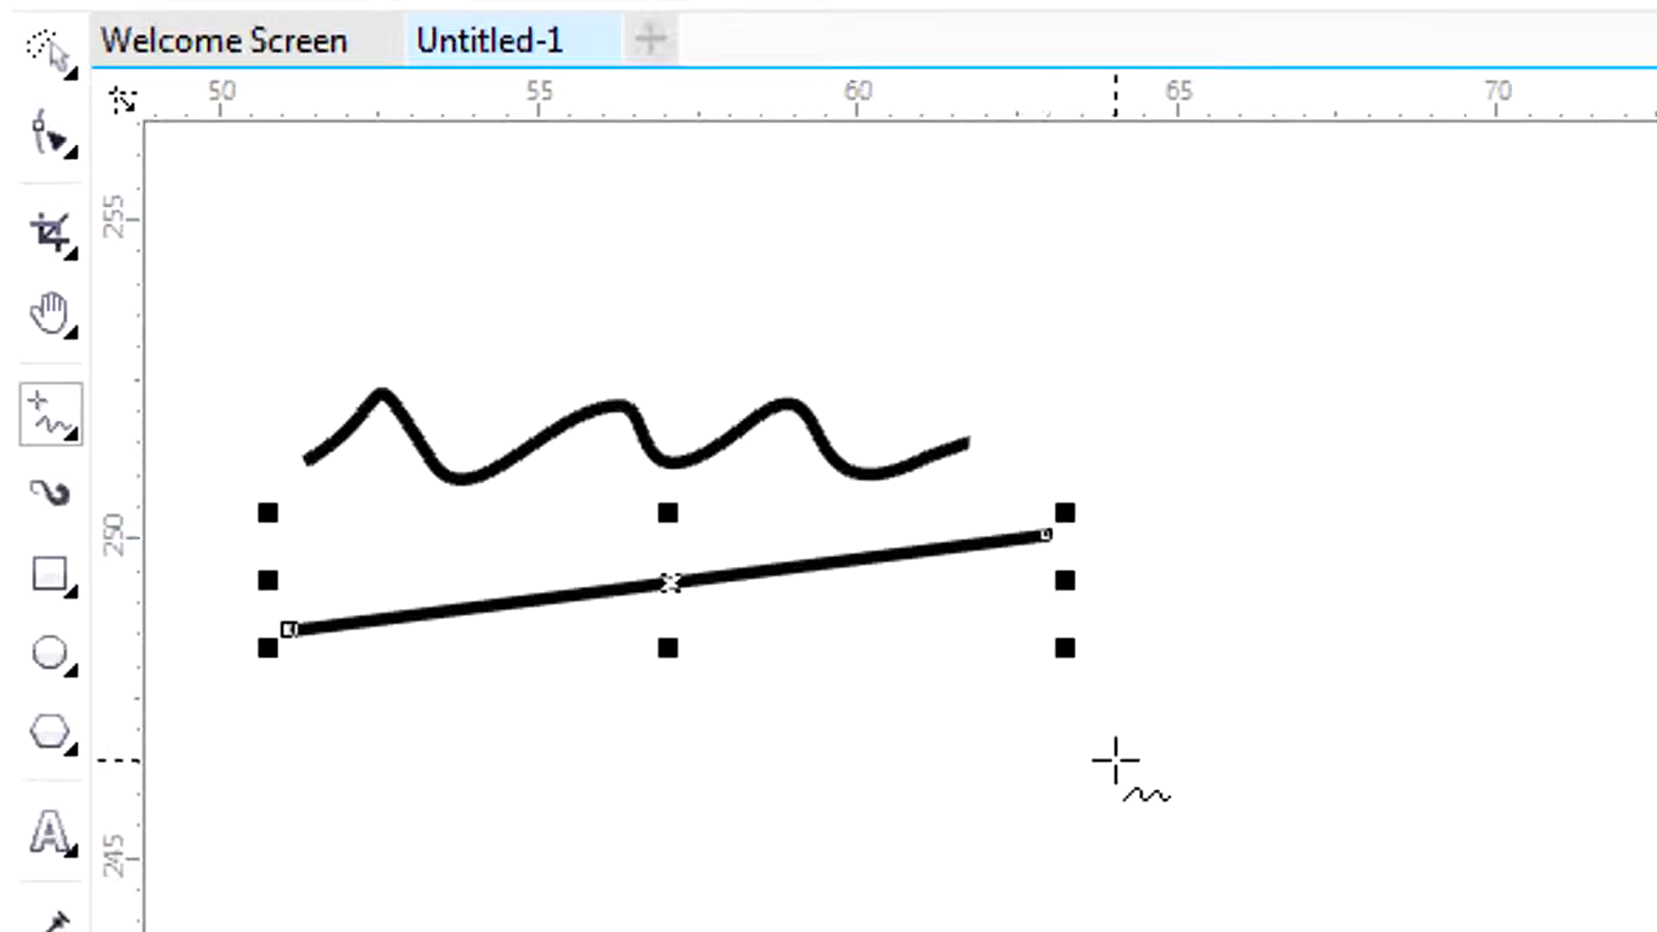
- Draw a slanted line about 12 mm long below the first straight line with the 2-Point Line tool
left_click(69, 423)
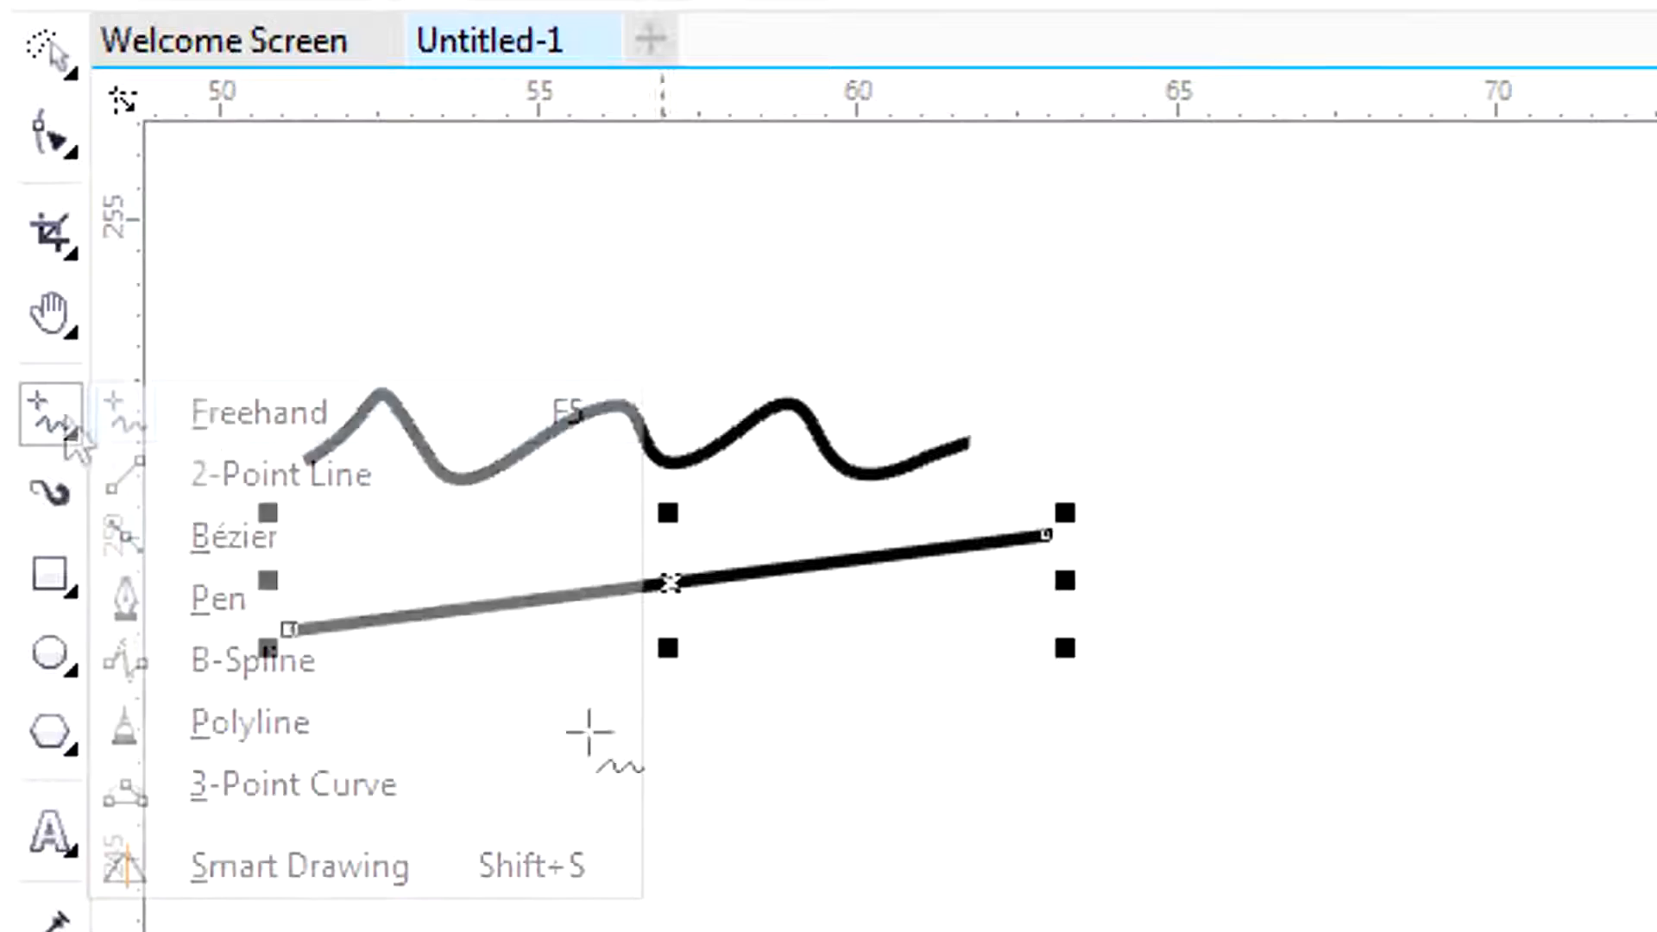
left_click(278, 487)
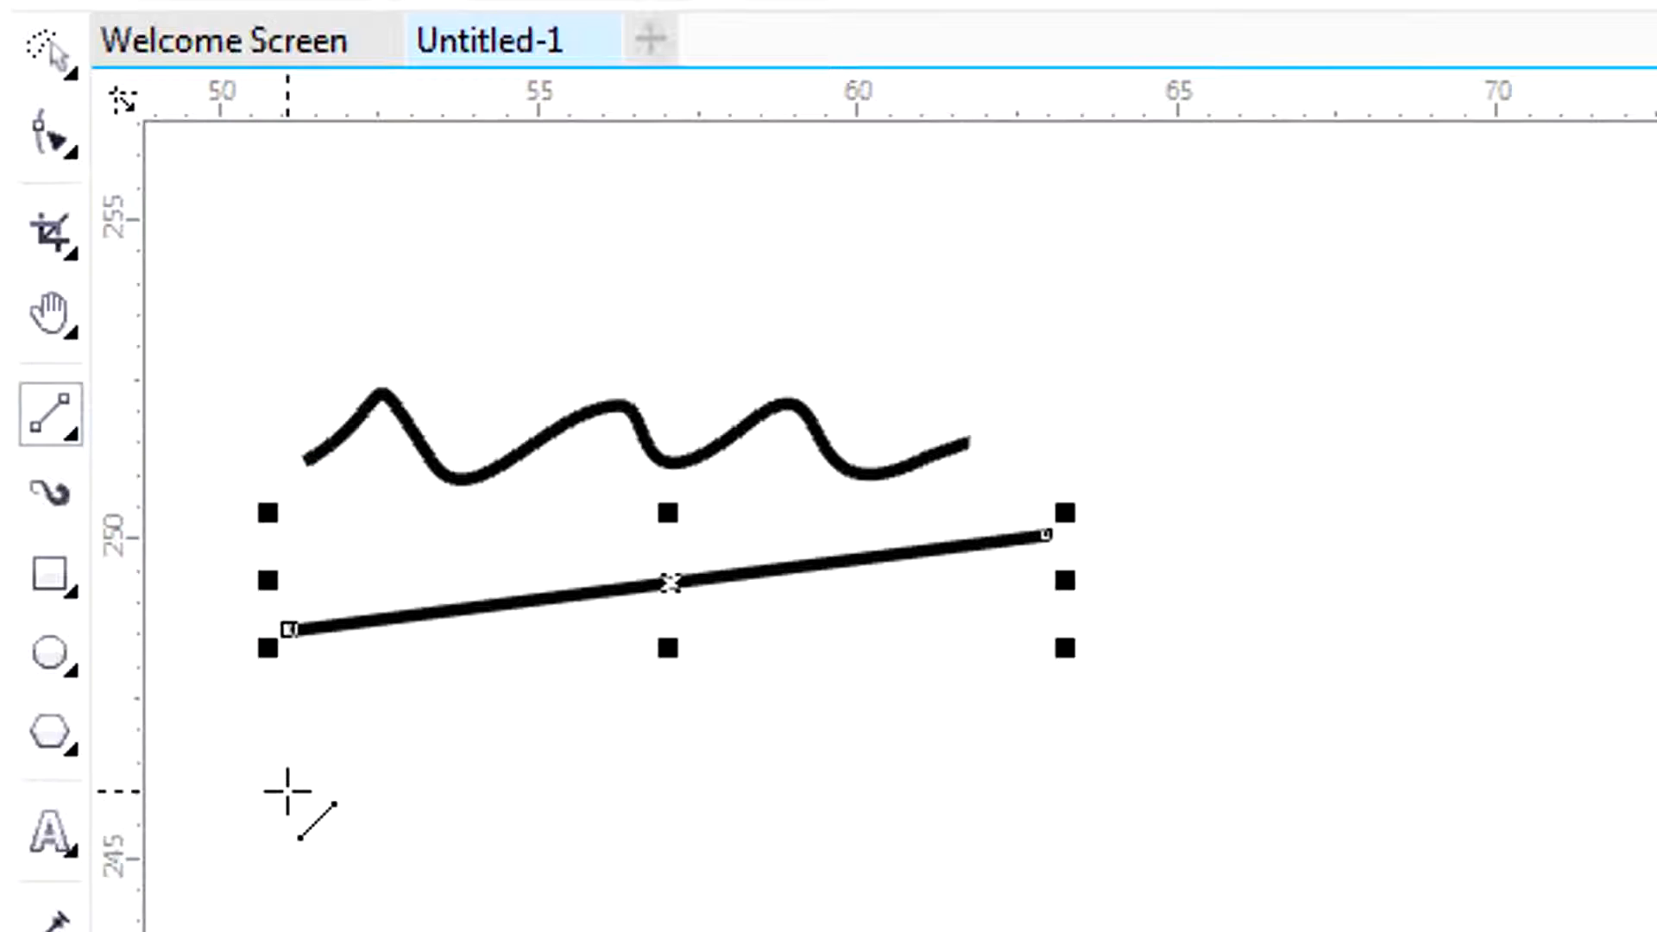
left_click_drag(288, 790, 1066, 684)
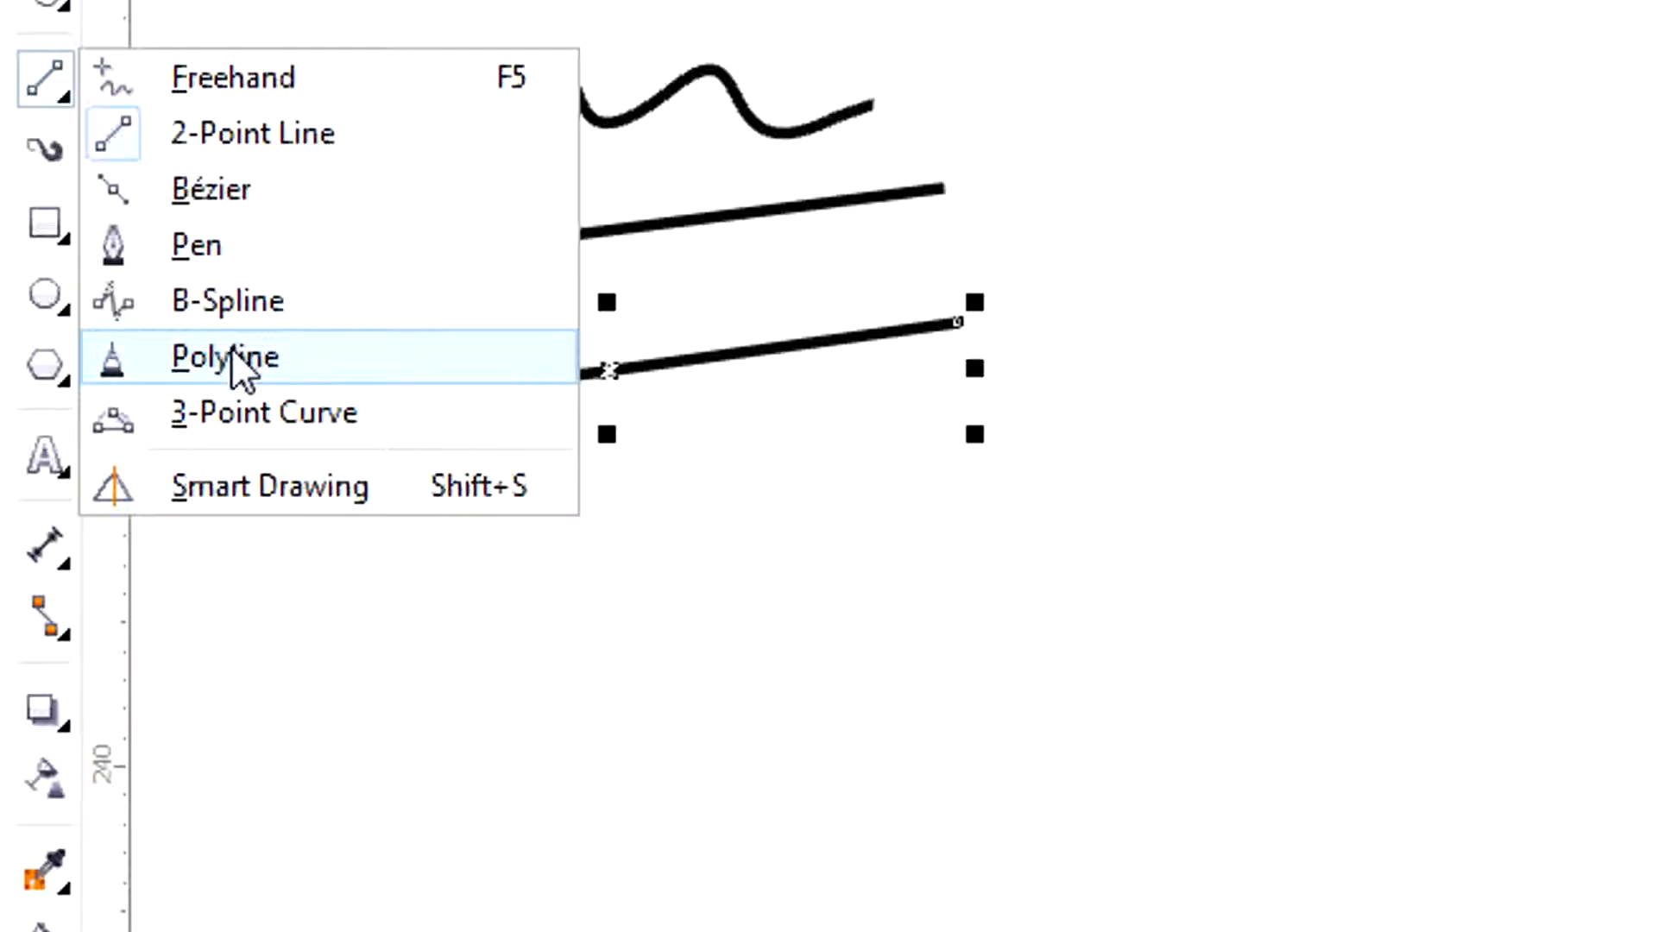
- Draw an upward-bulging arc about 12 mm wide below the straight lines with the 3-Point Curve tool
left_click(237, 416)
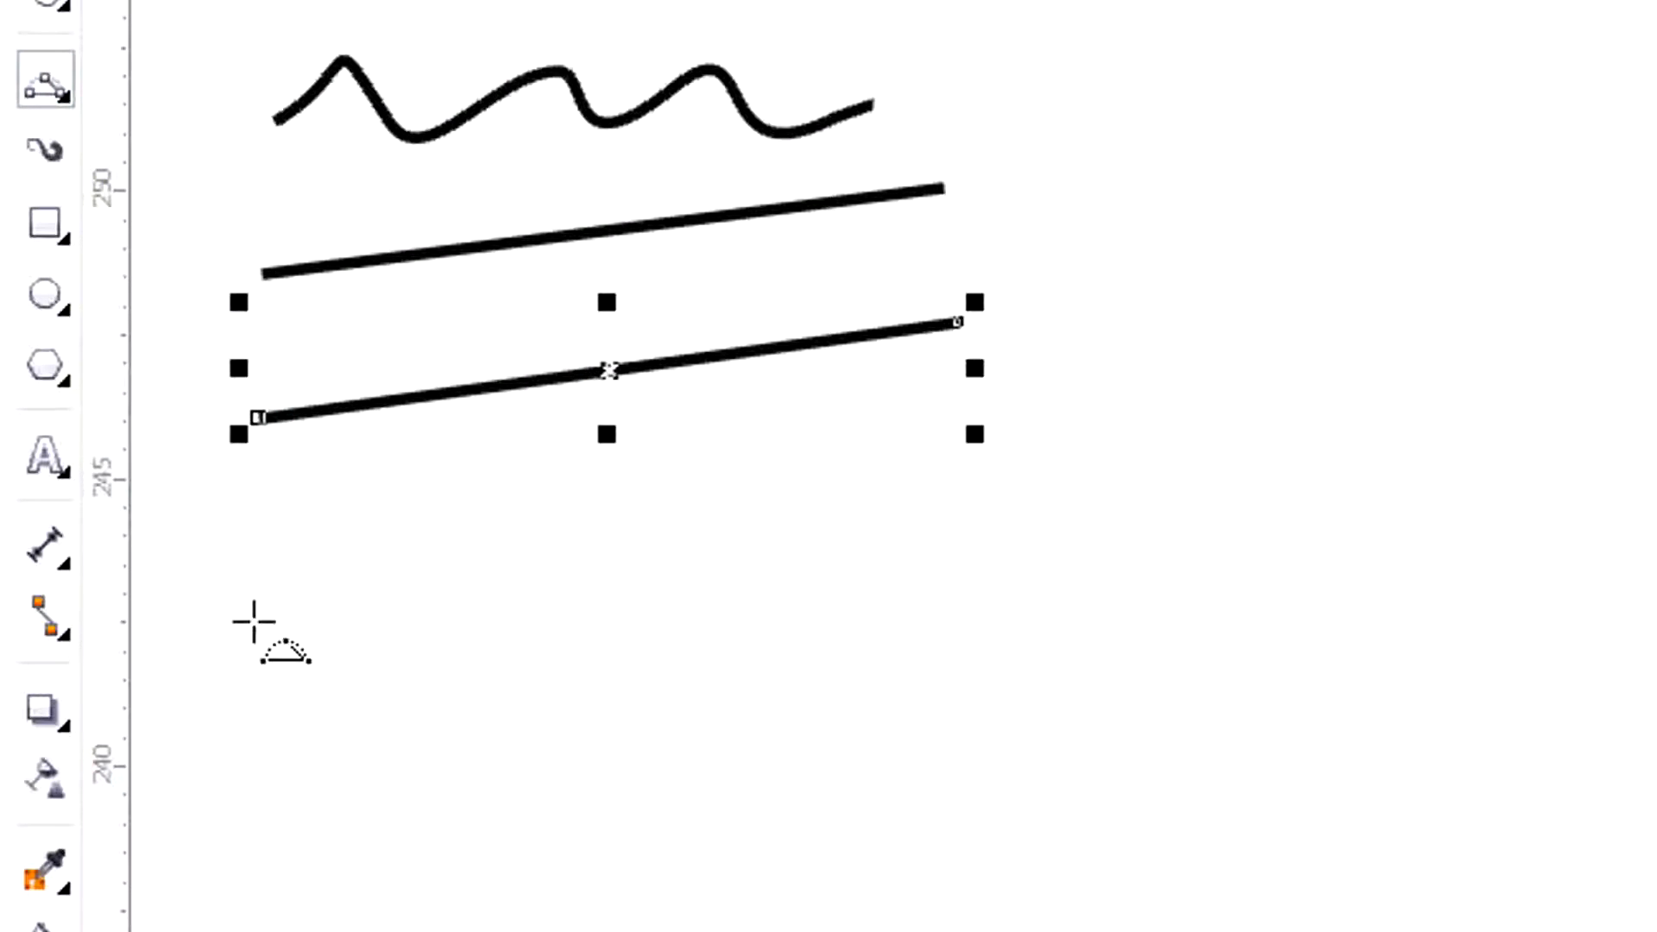
left_click_drag(259, 623, 958, 522)
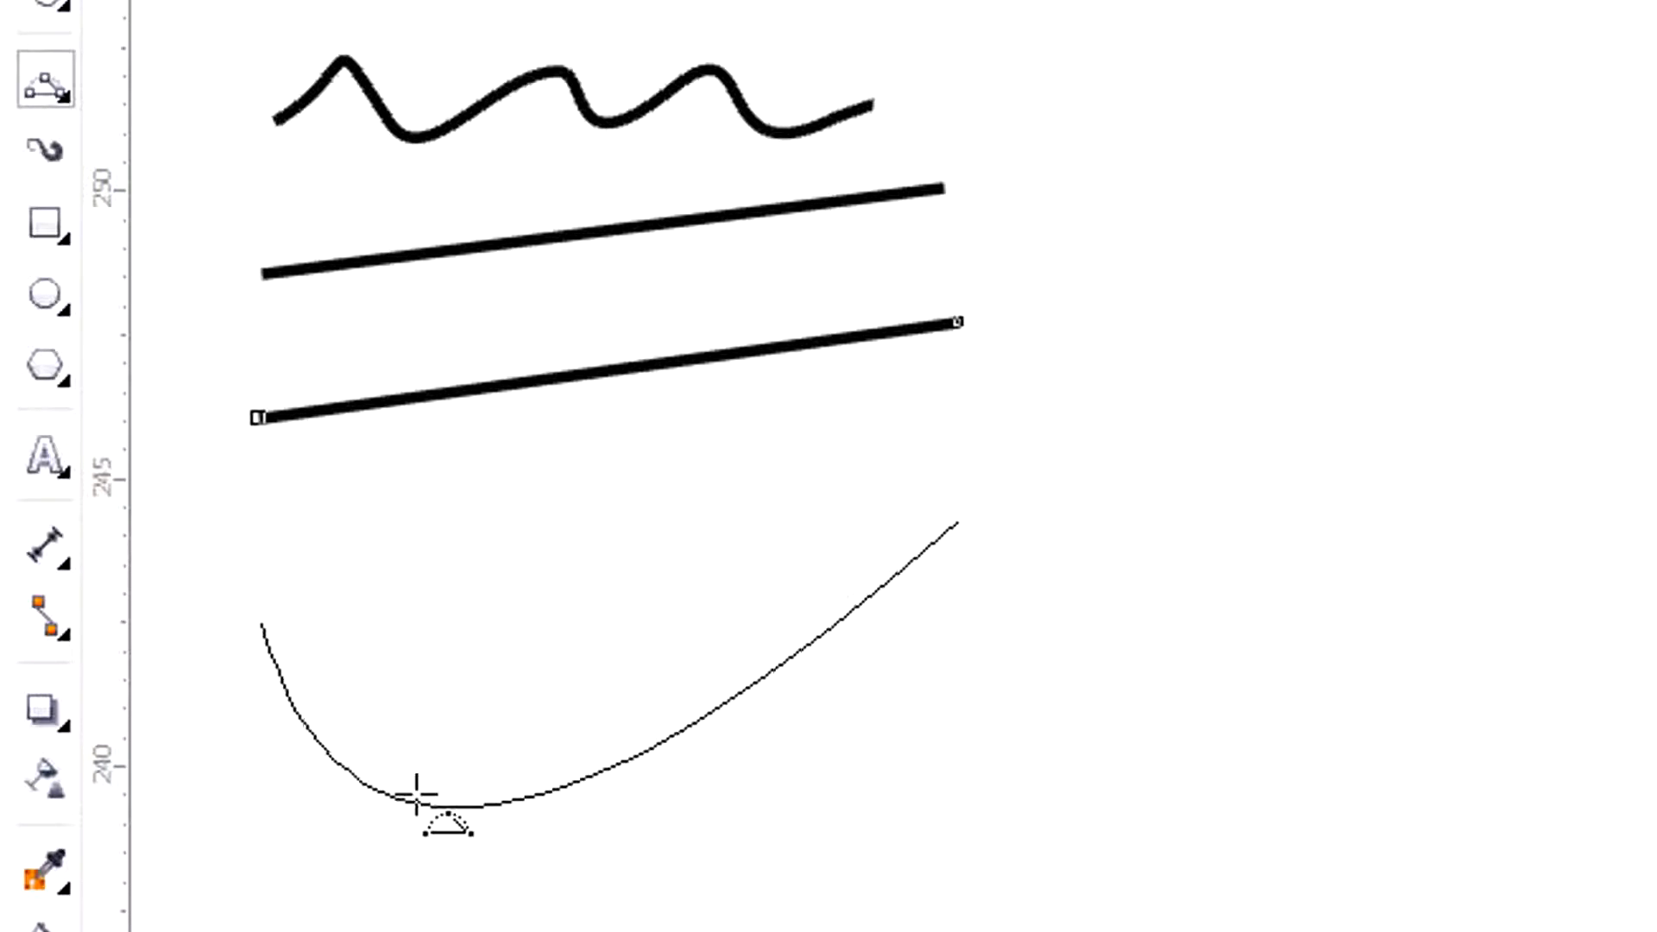
left_click(306, 501)
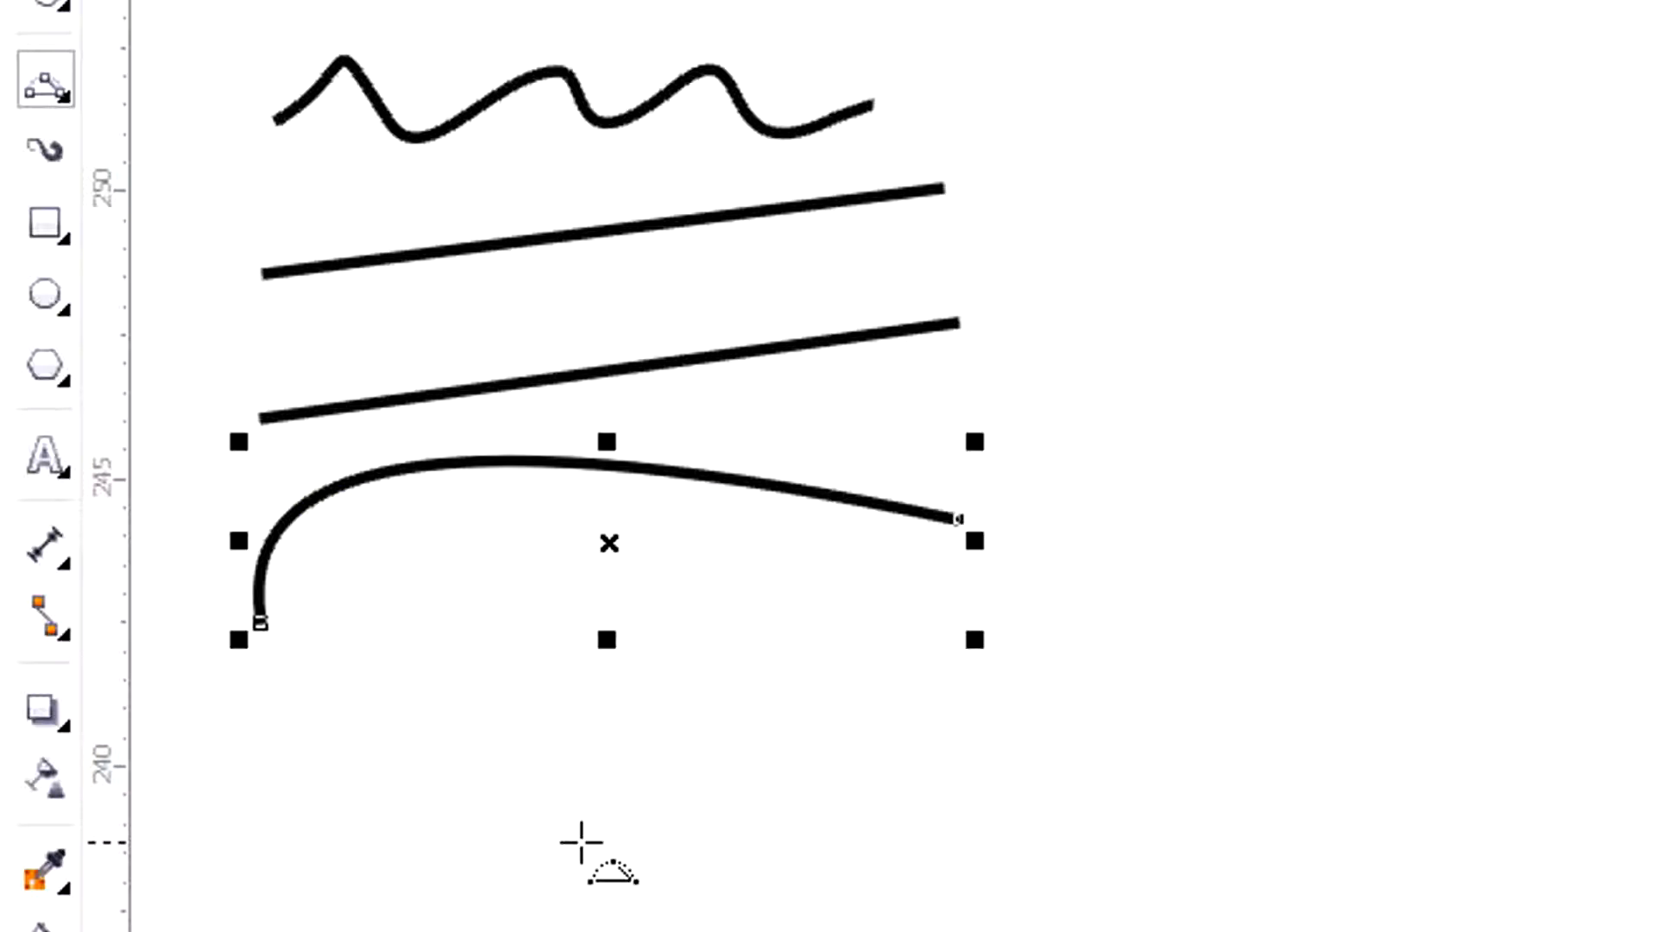
- Draw an open zigzag of four segments about 14 mm wide below the arc with the Polyline tool
left_click(60, 93)
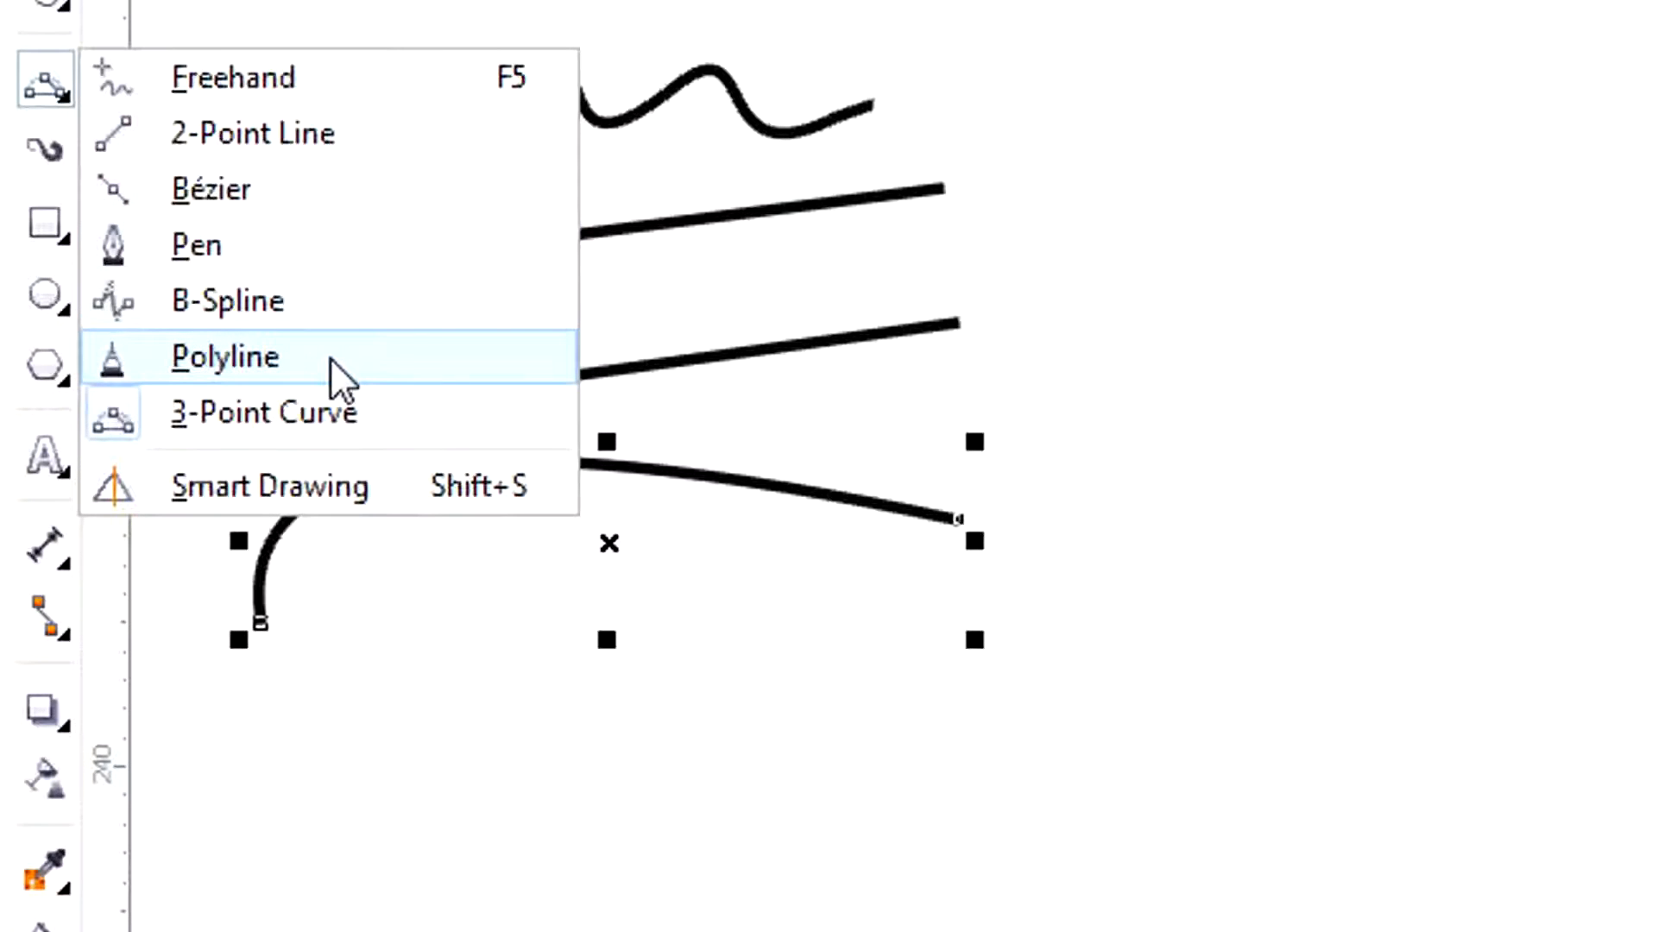
left_click(343, 377)
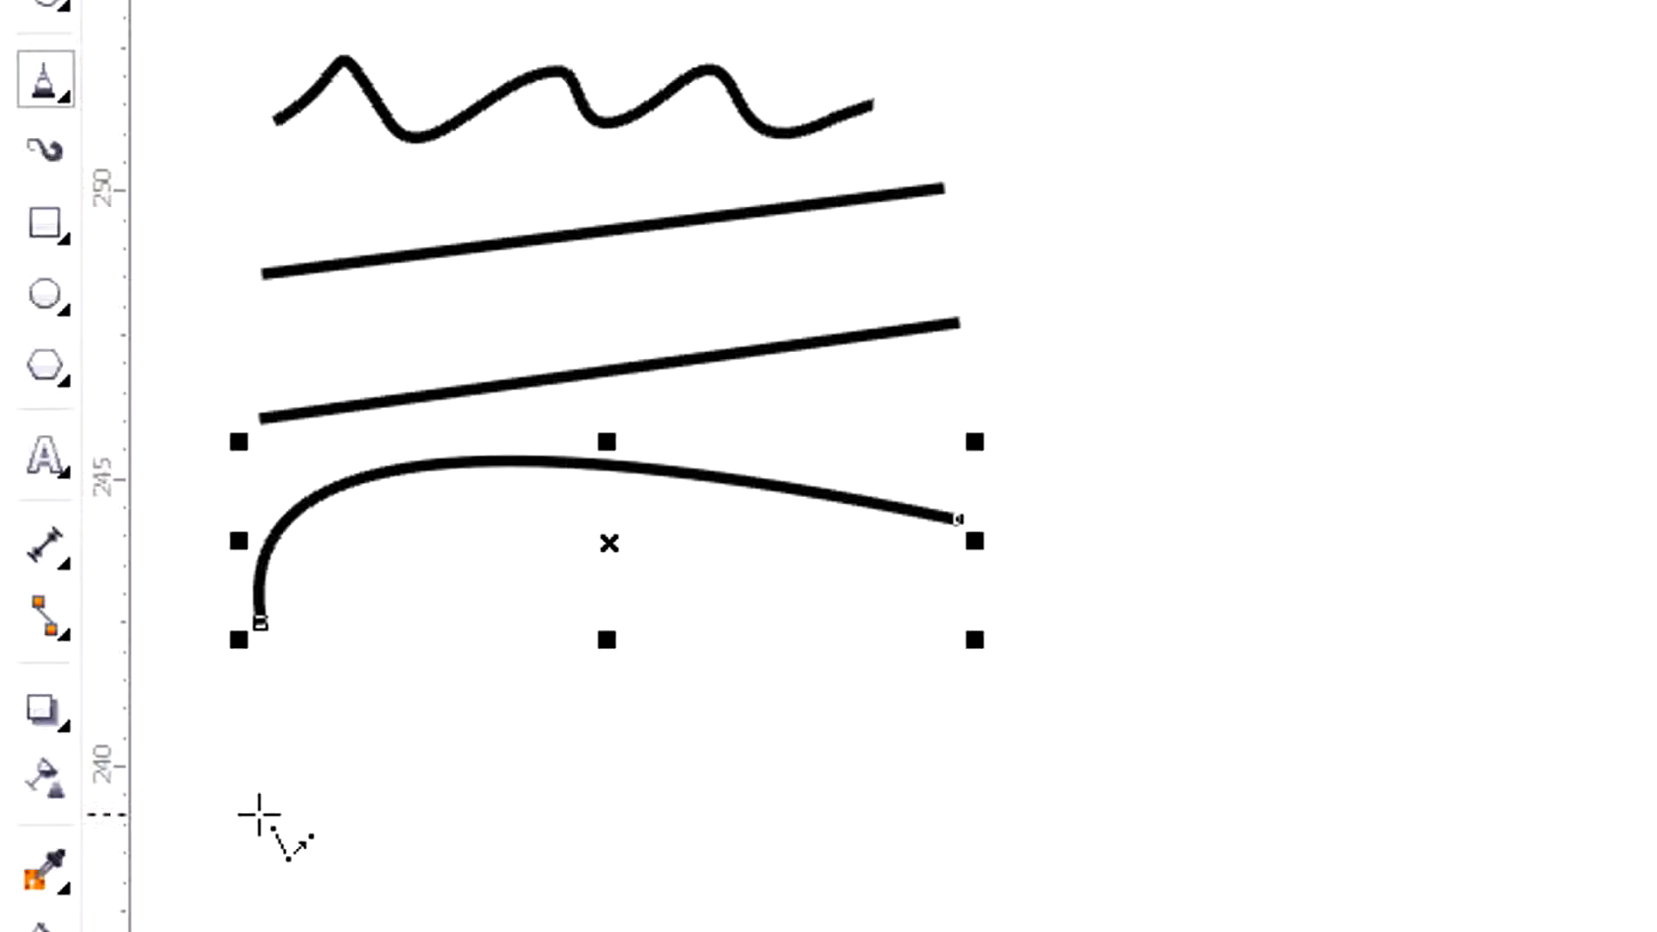
key("Escape")
left_click(242, 830)
left_click(431, 704)
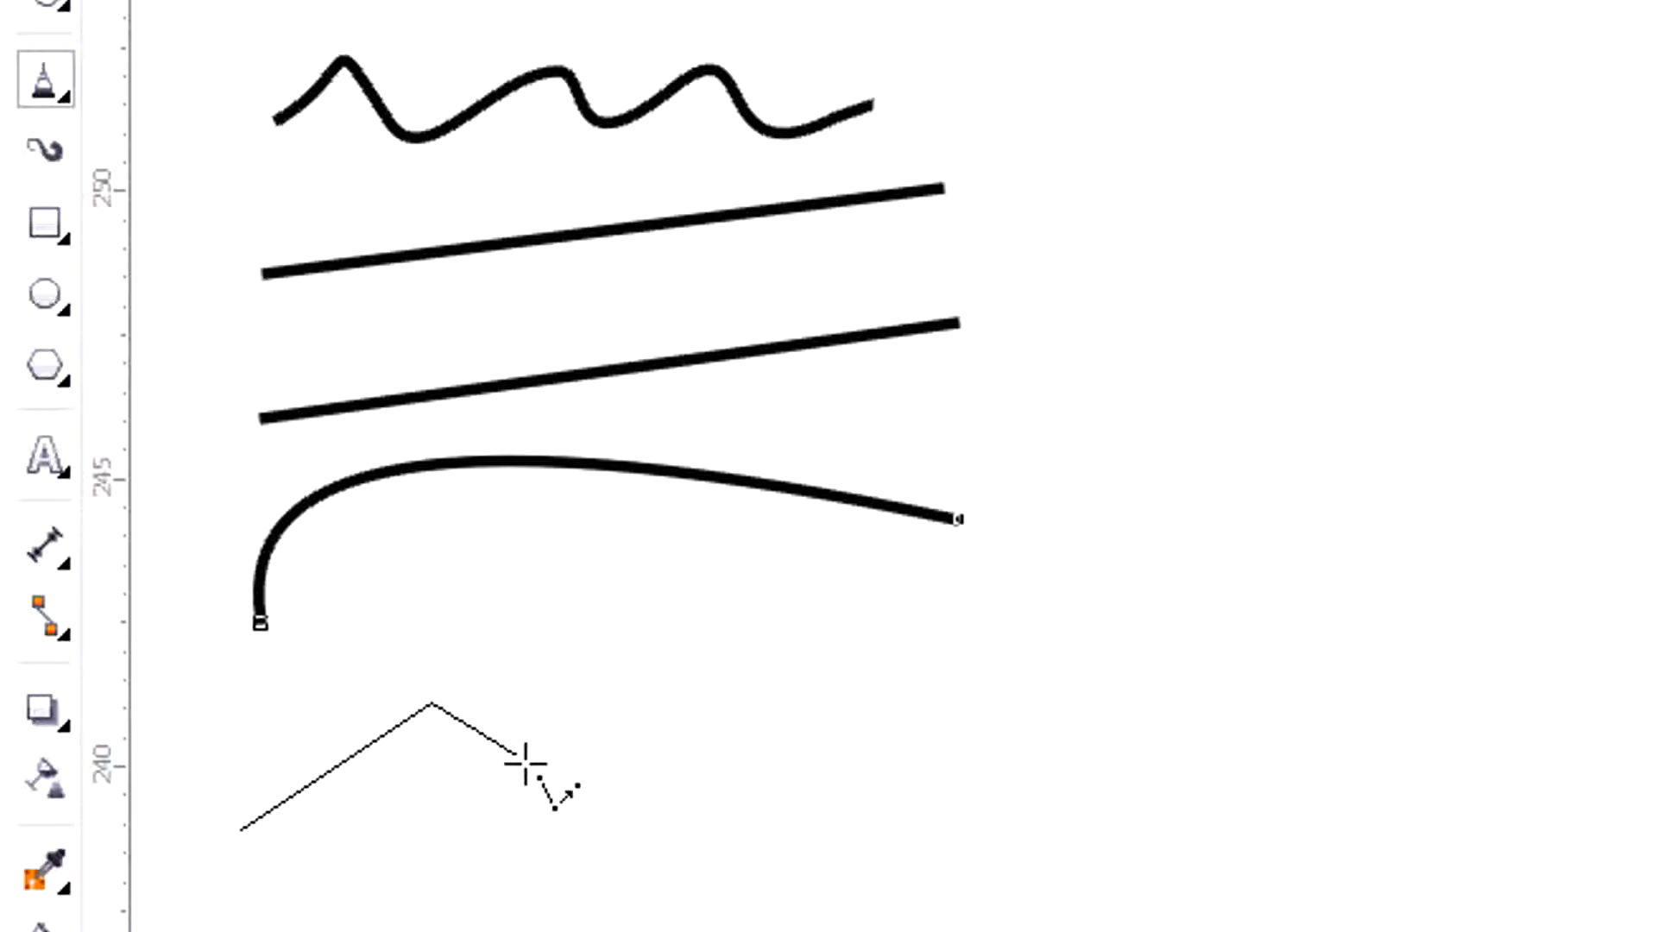
left_click(629, 817)
left_click(863, 681)
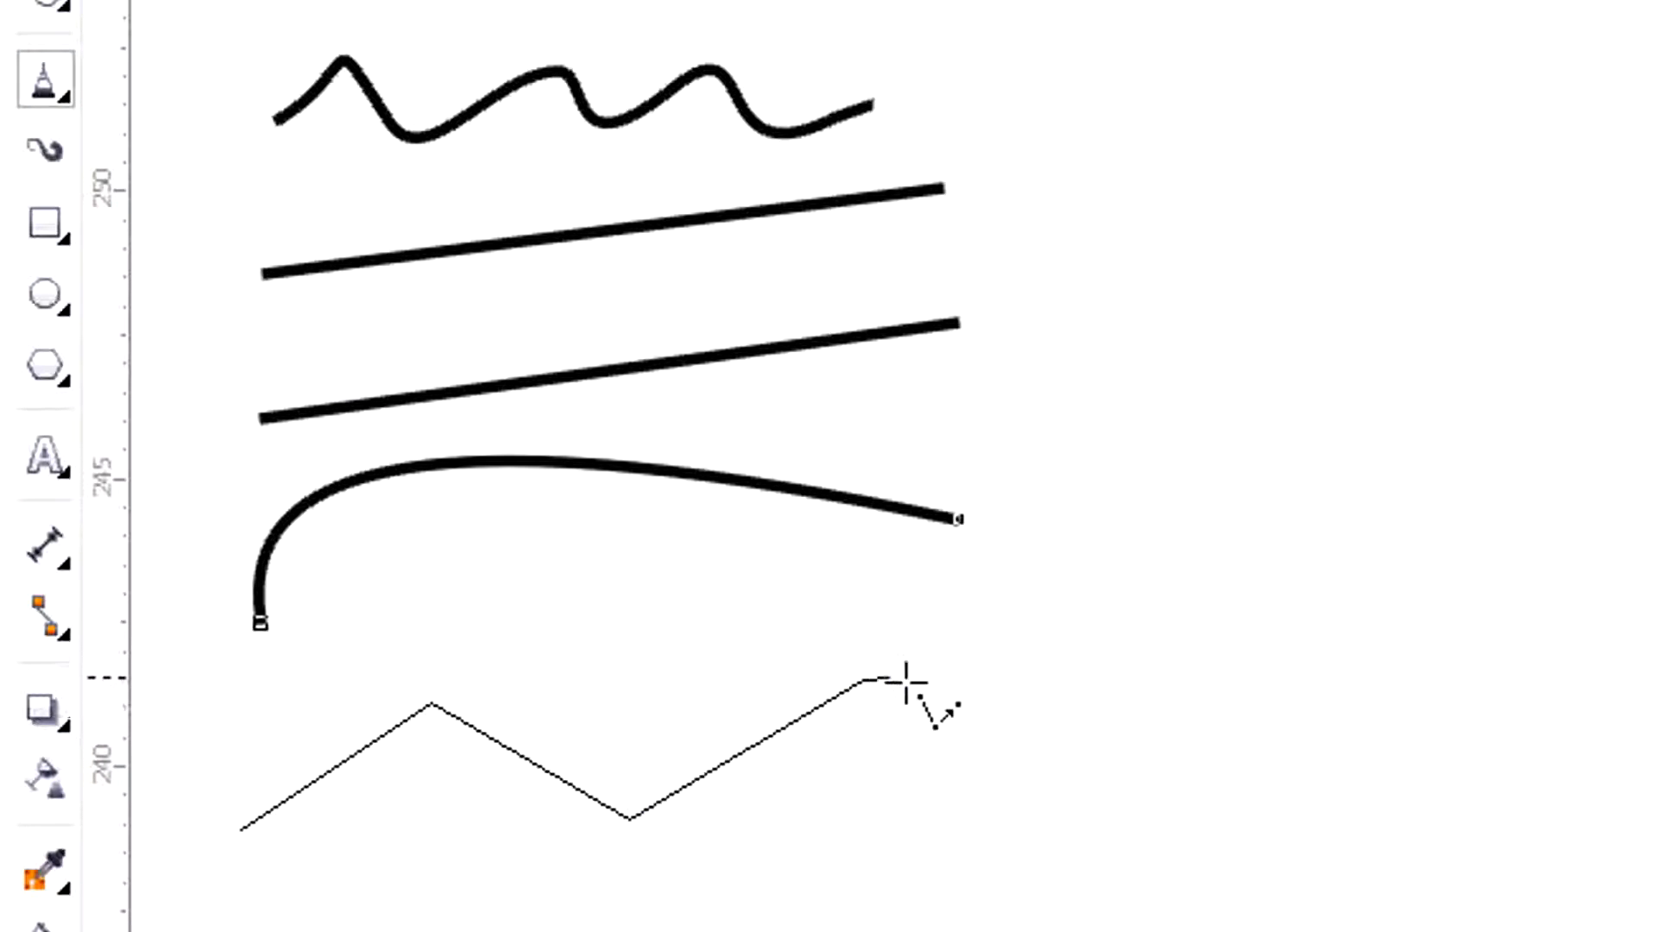
double_click(1068, 771)
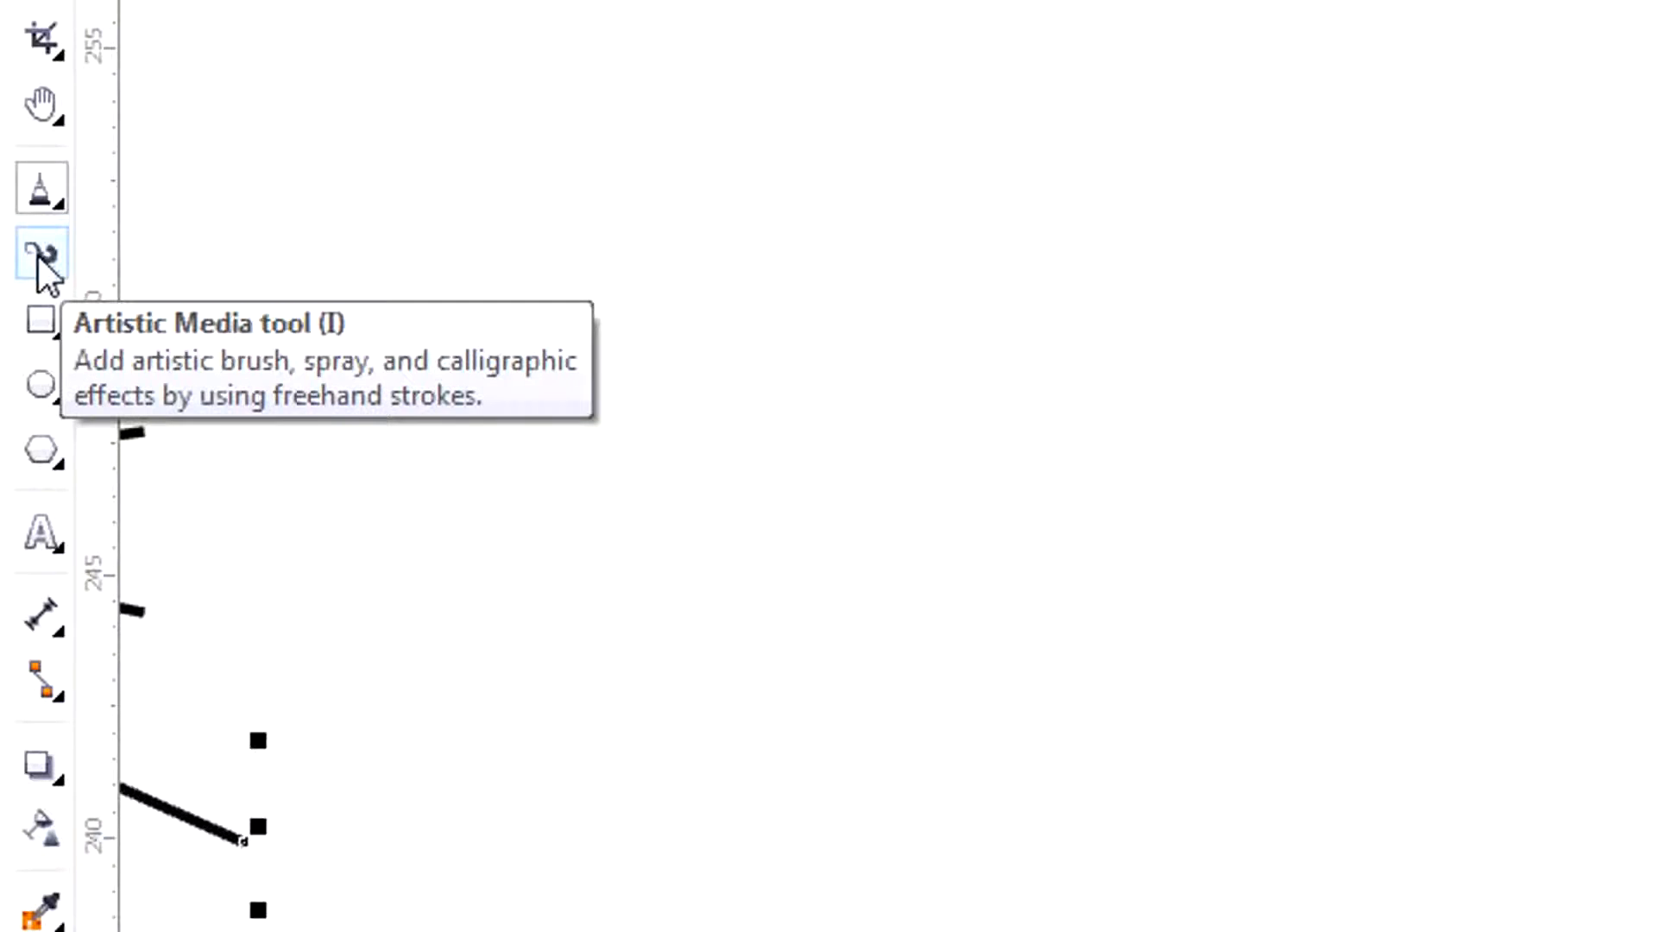
- Paint a spiral stroke about 7 mm wide and a wavy stroke about 12 mm wide beside it with the Artistic Media tool
left_click(41, 256)
mouse_move(646, 342)
left_mouse_down()
mouse_move(735, 198)
mouse_move(772, 395)
mouse_move(442, 452)
left_mouse_up()
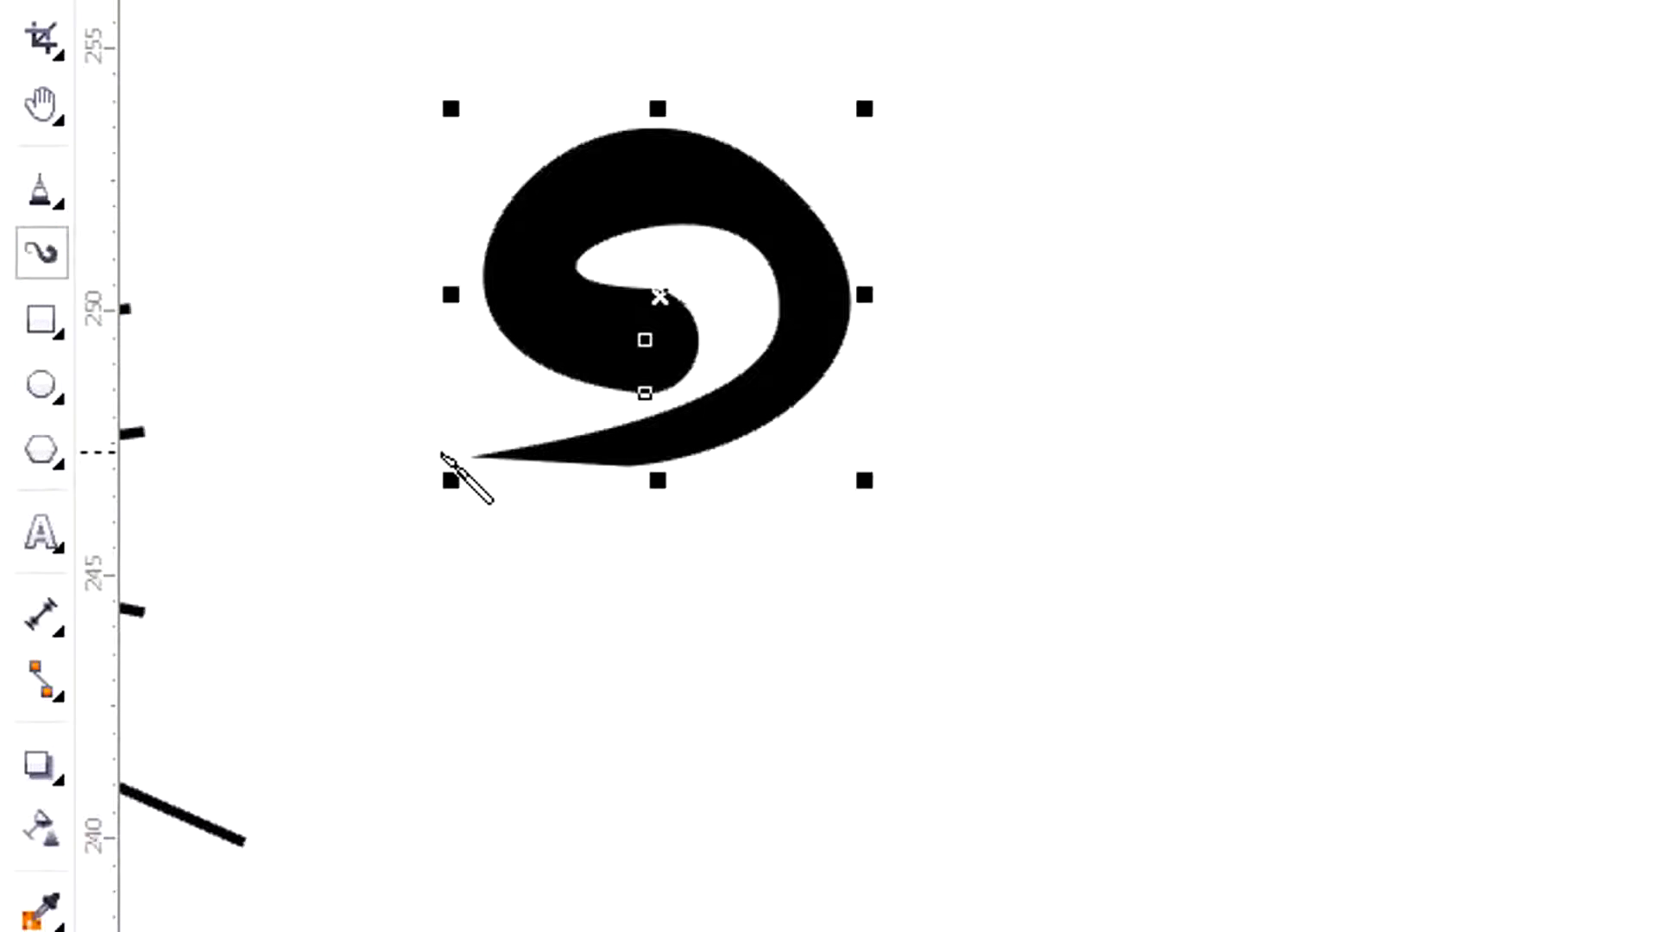
mouse_move(1007, 402)
left_mouse_down()
mouse_move(1240, 215)
mouse_move(1565, 328)
left_mouse_up()
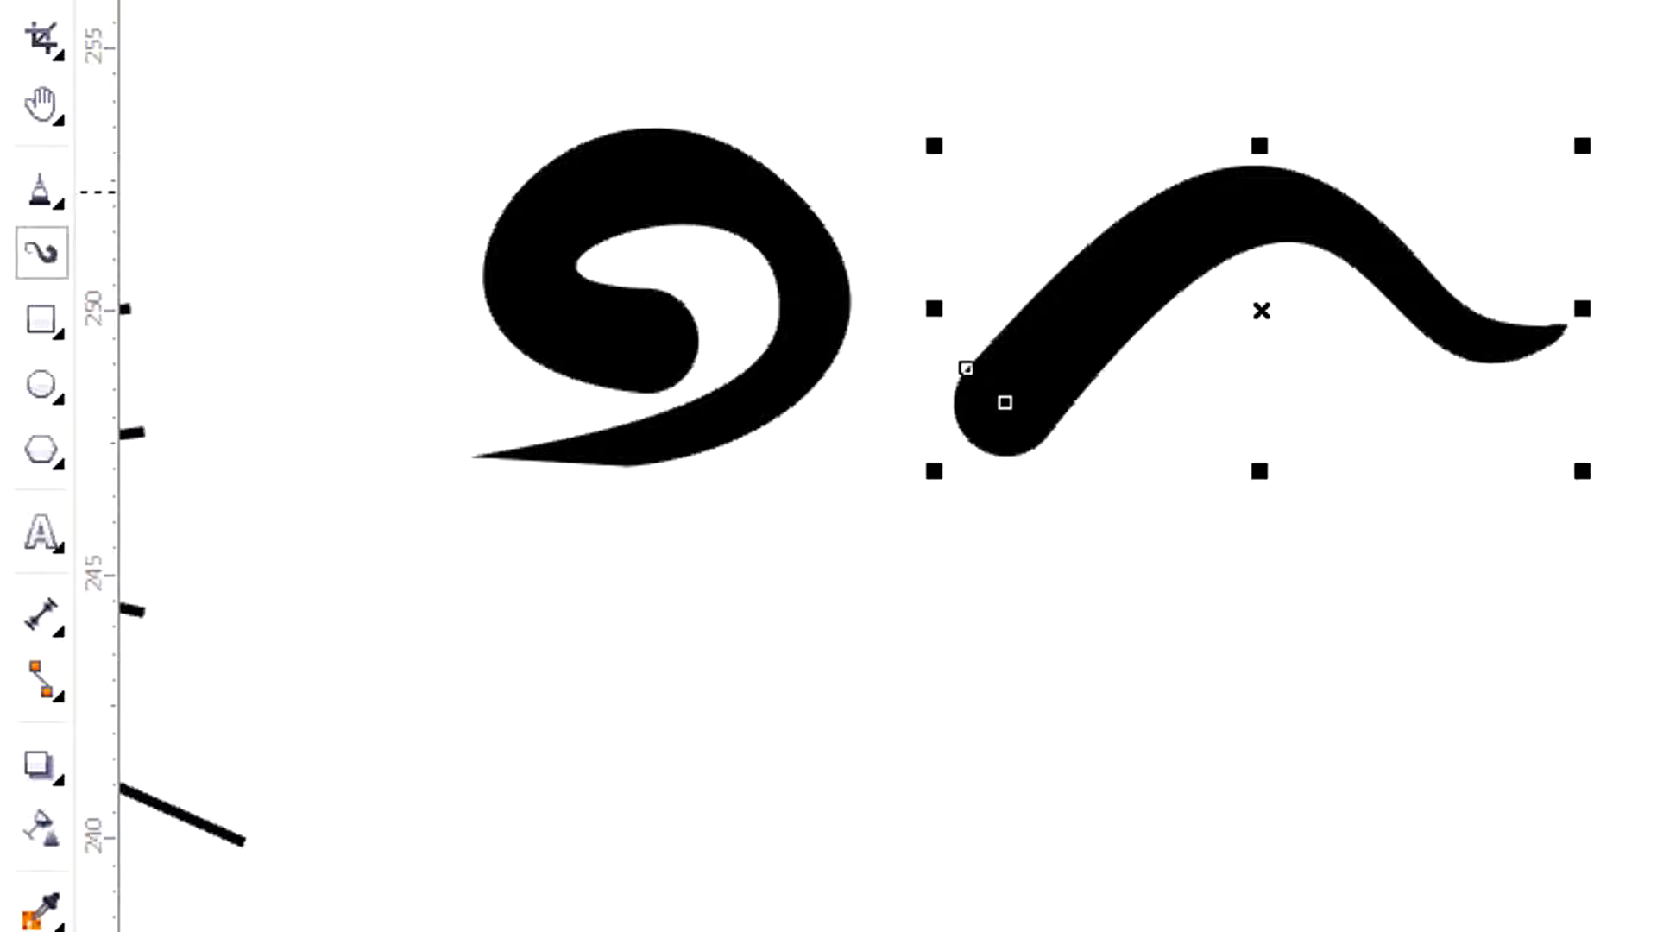
- Draw a rectangle about 6.6 by 3.3 mm below the spiral stroke and an ellipse of similar size below the wavy stroke
left_click(40, 324)
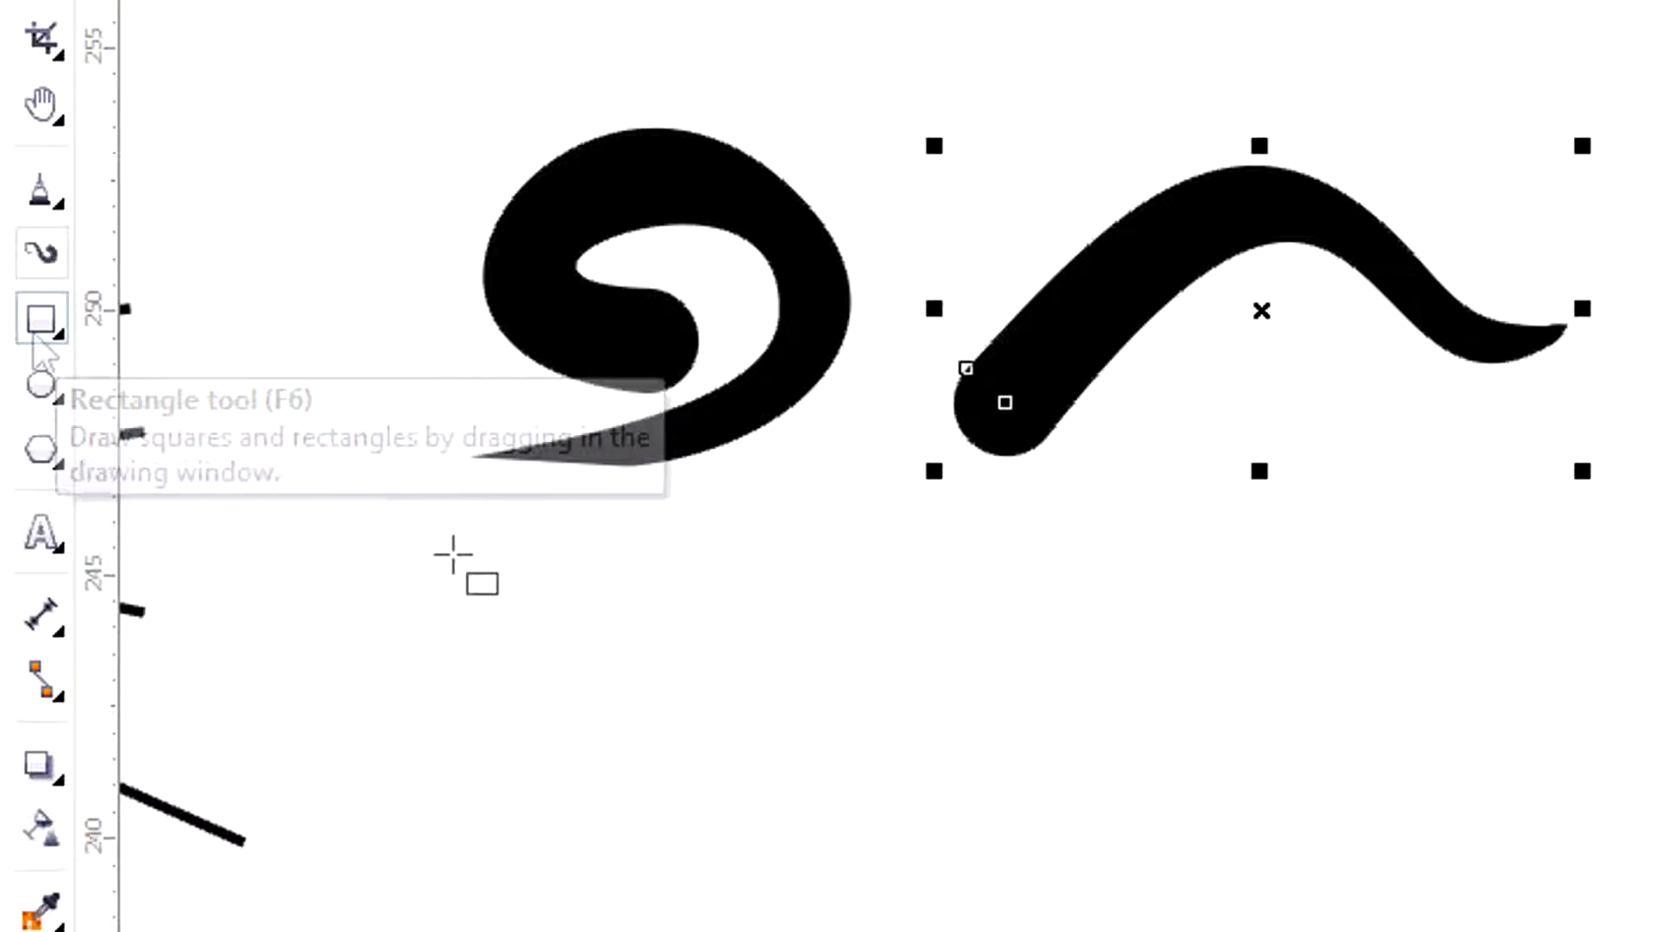
left_click_drag(452, 550, 799, 721)
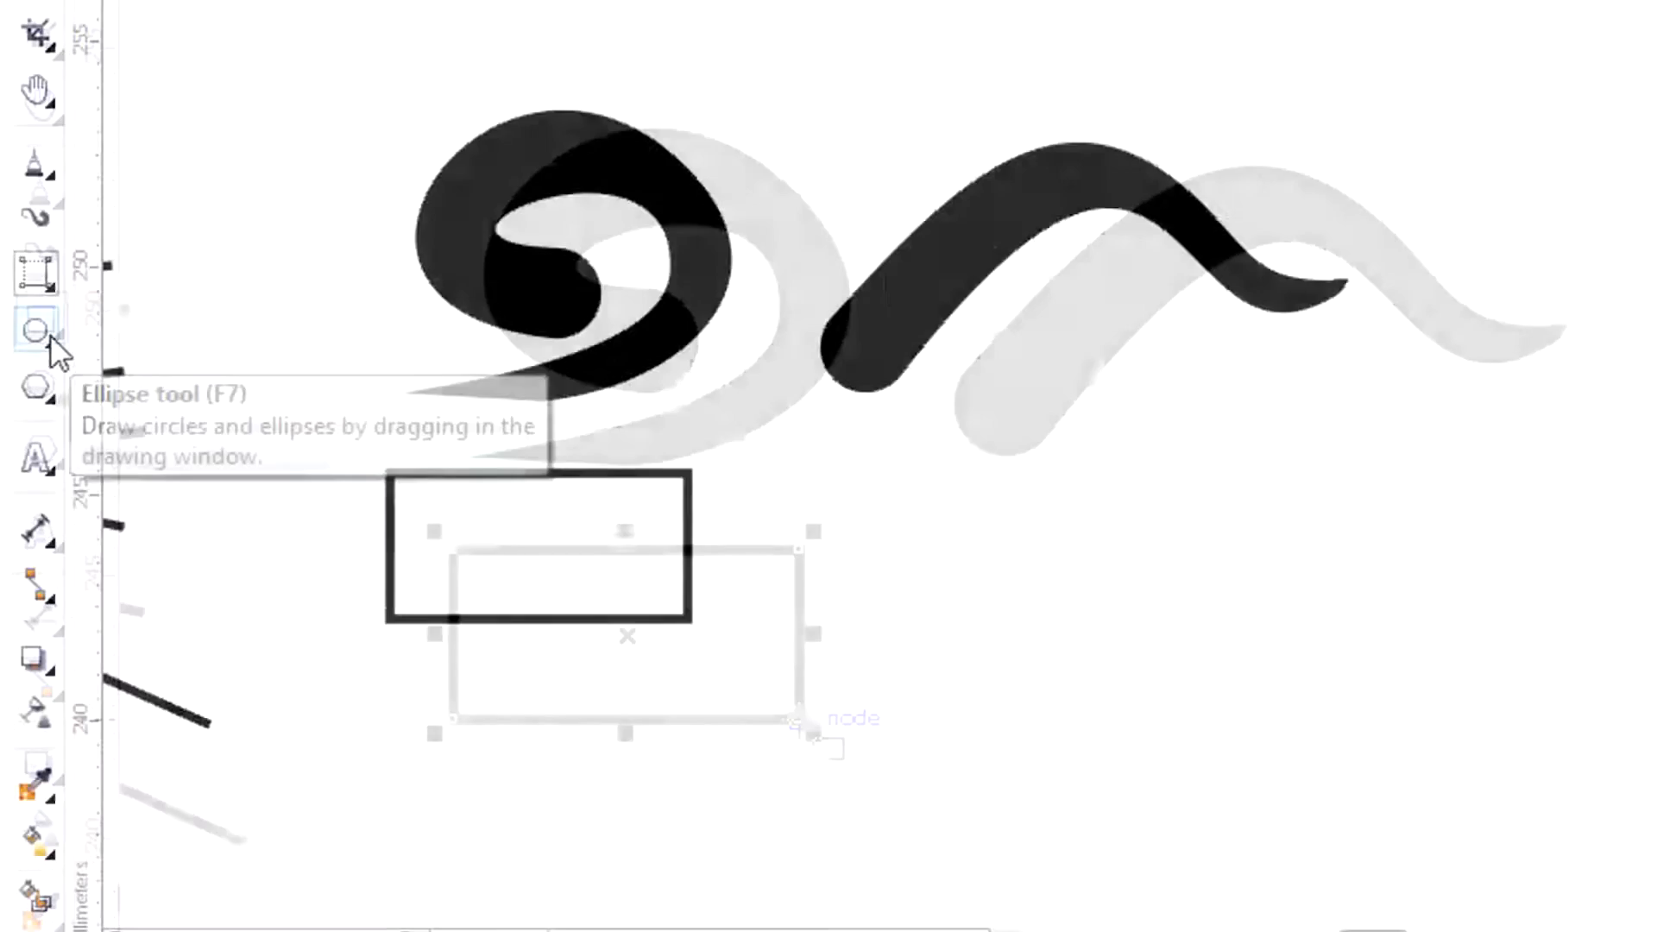
left_click(51, 334)
left_click_drag(841, 578, 1154, 414)
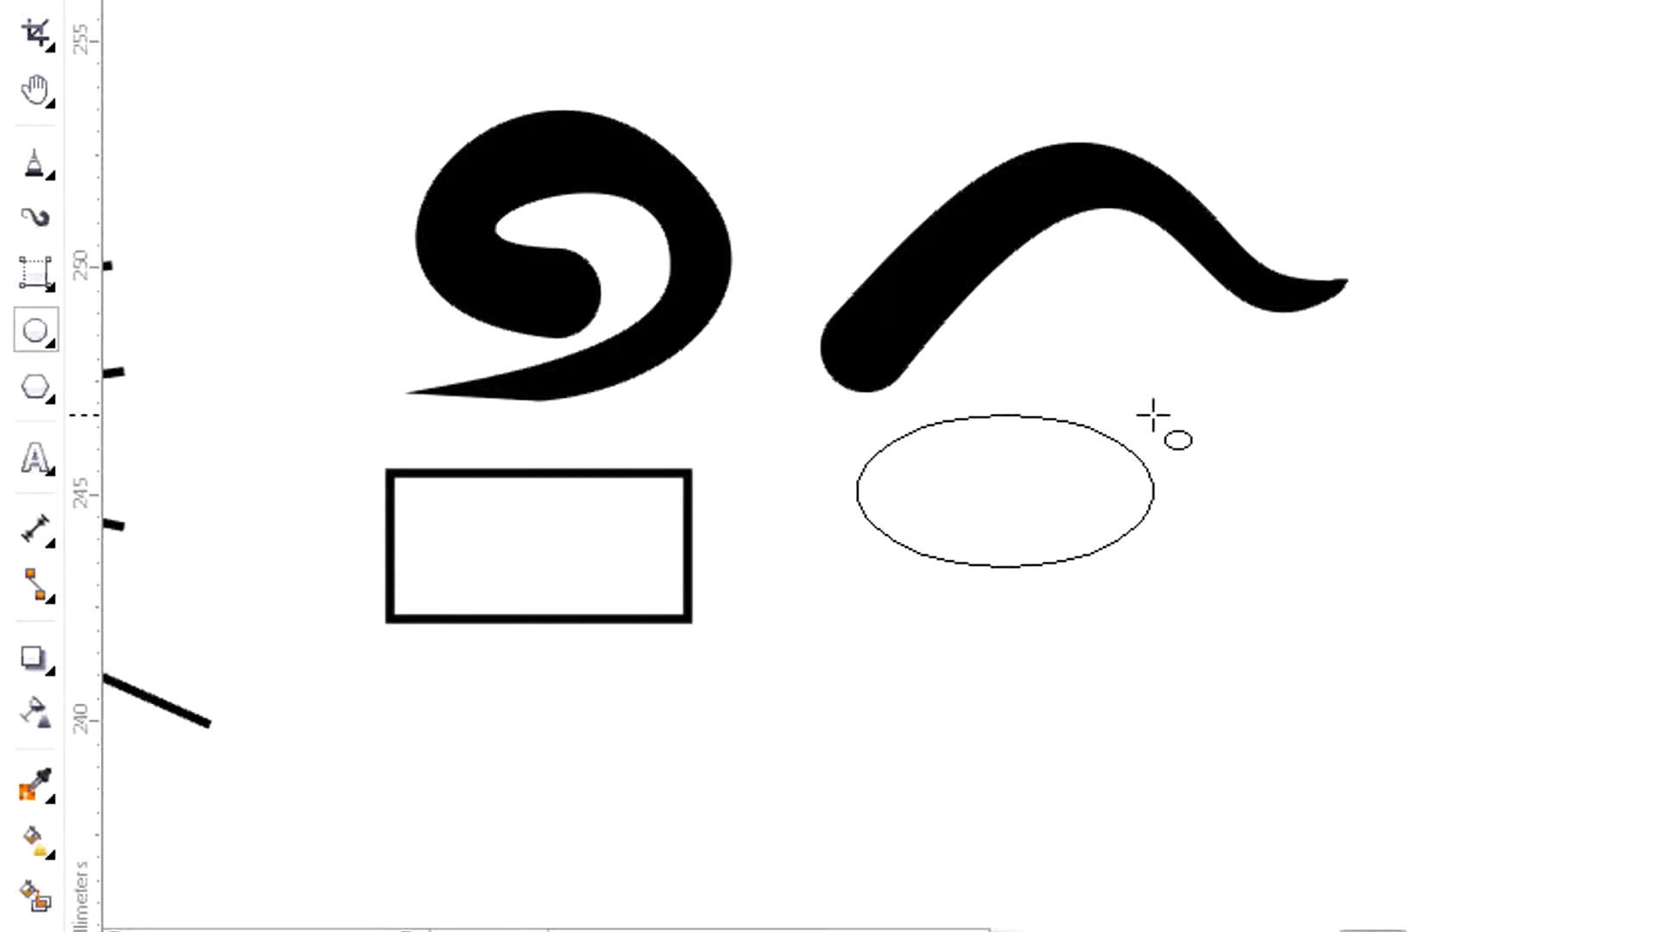
left_click_drag(1154, 415, 1166, 400)
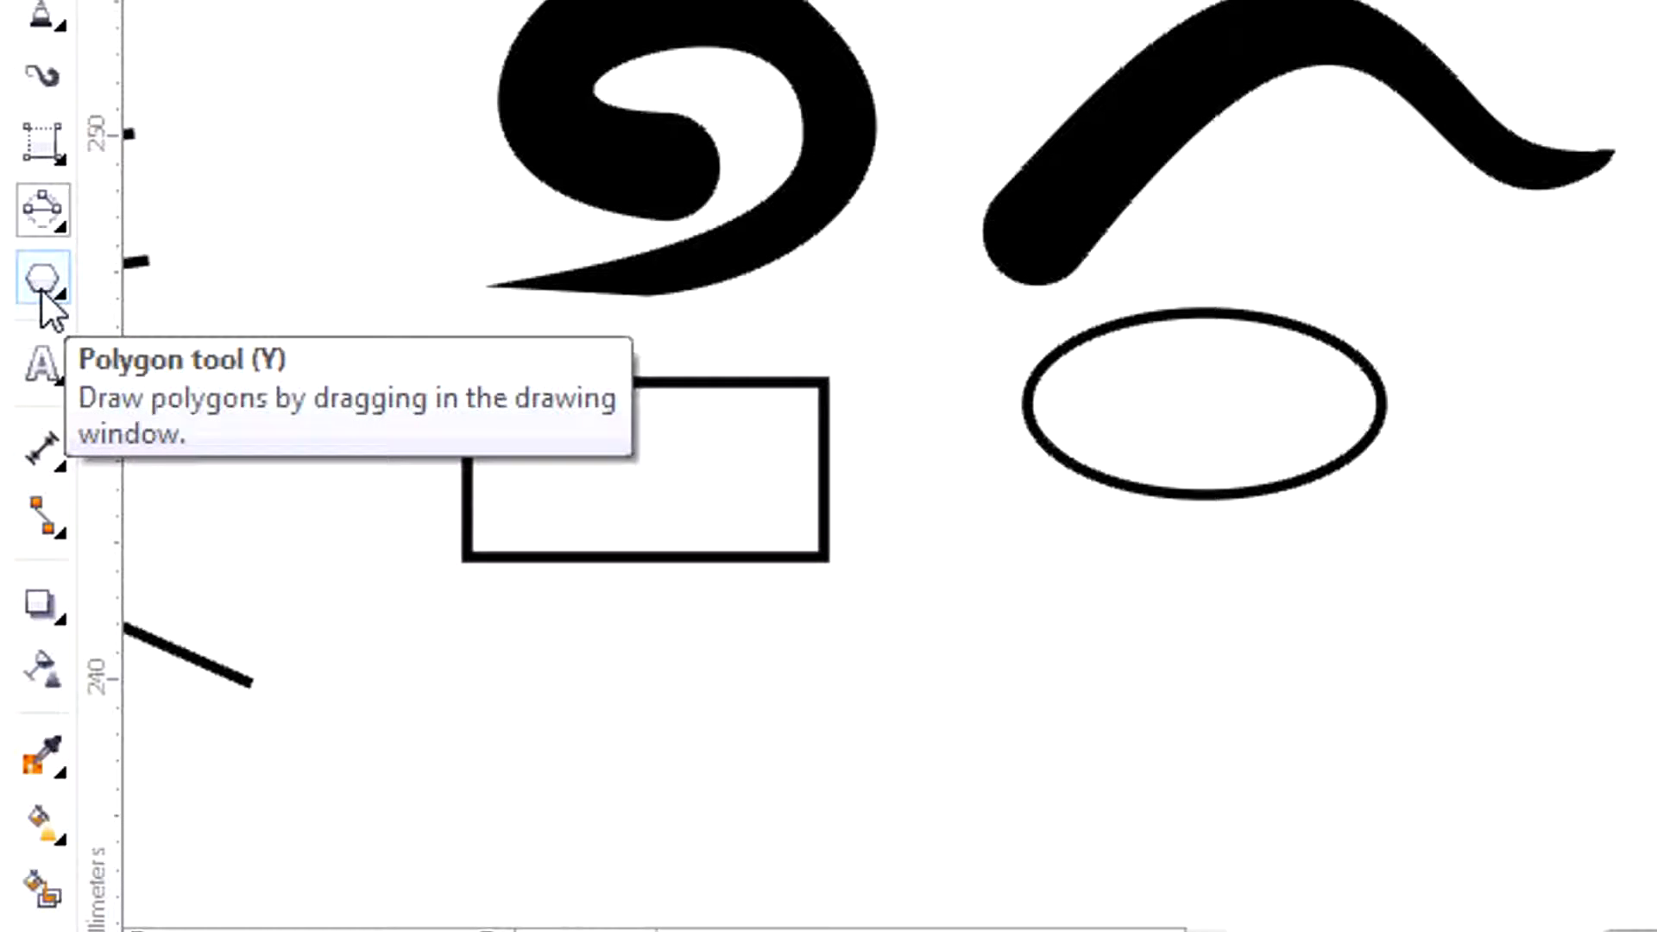
- Draw a five-sided polygon about 4 mm wide below the rectangle with the Polygon tool
left_click(41, 288)
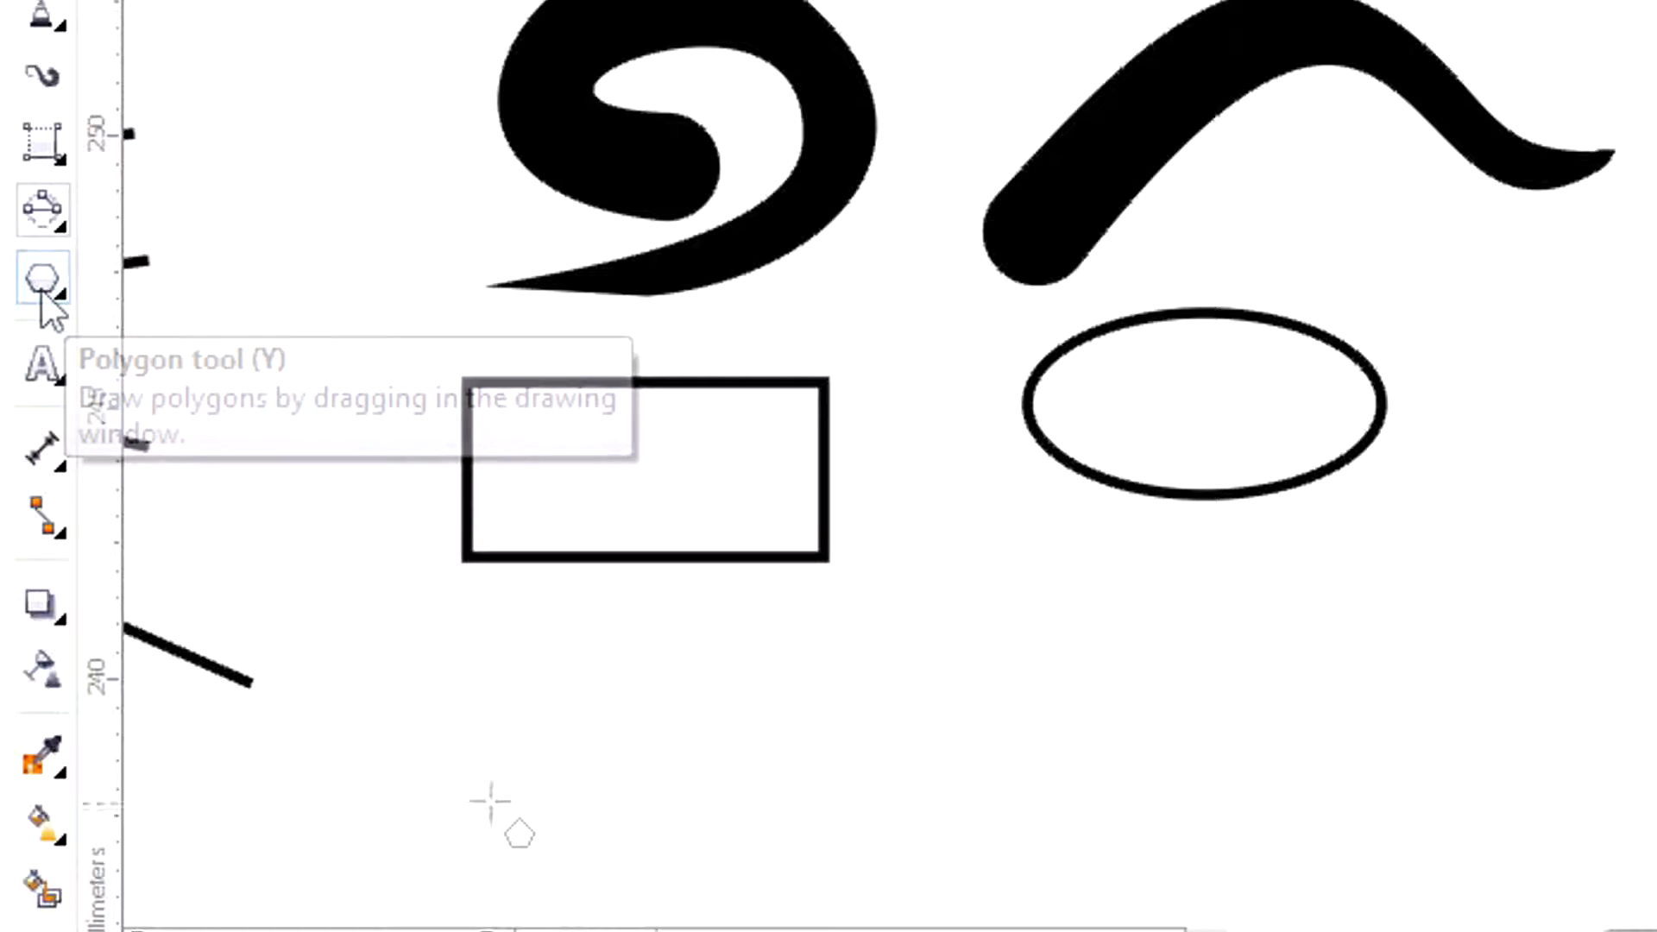
left_click_drag(496, 831, 753, 592)
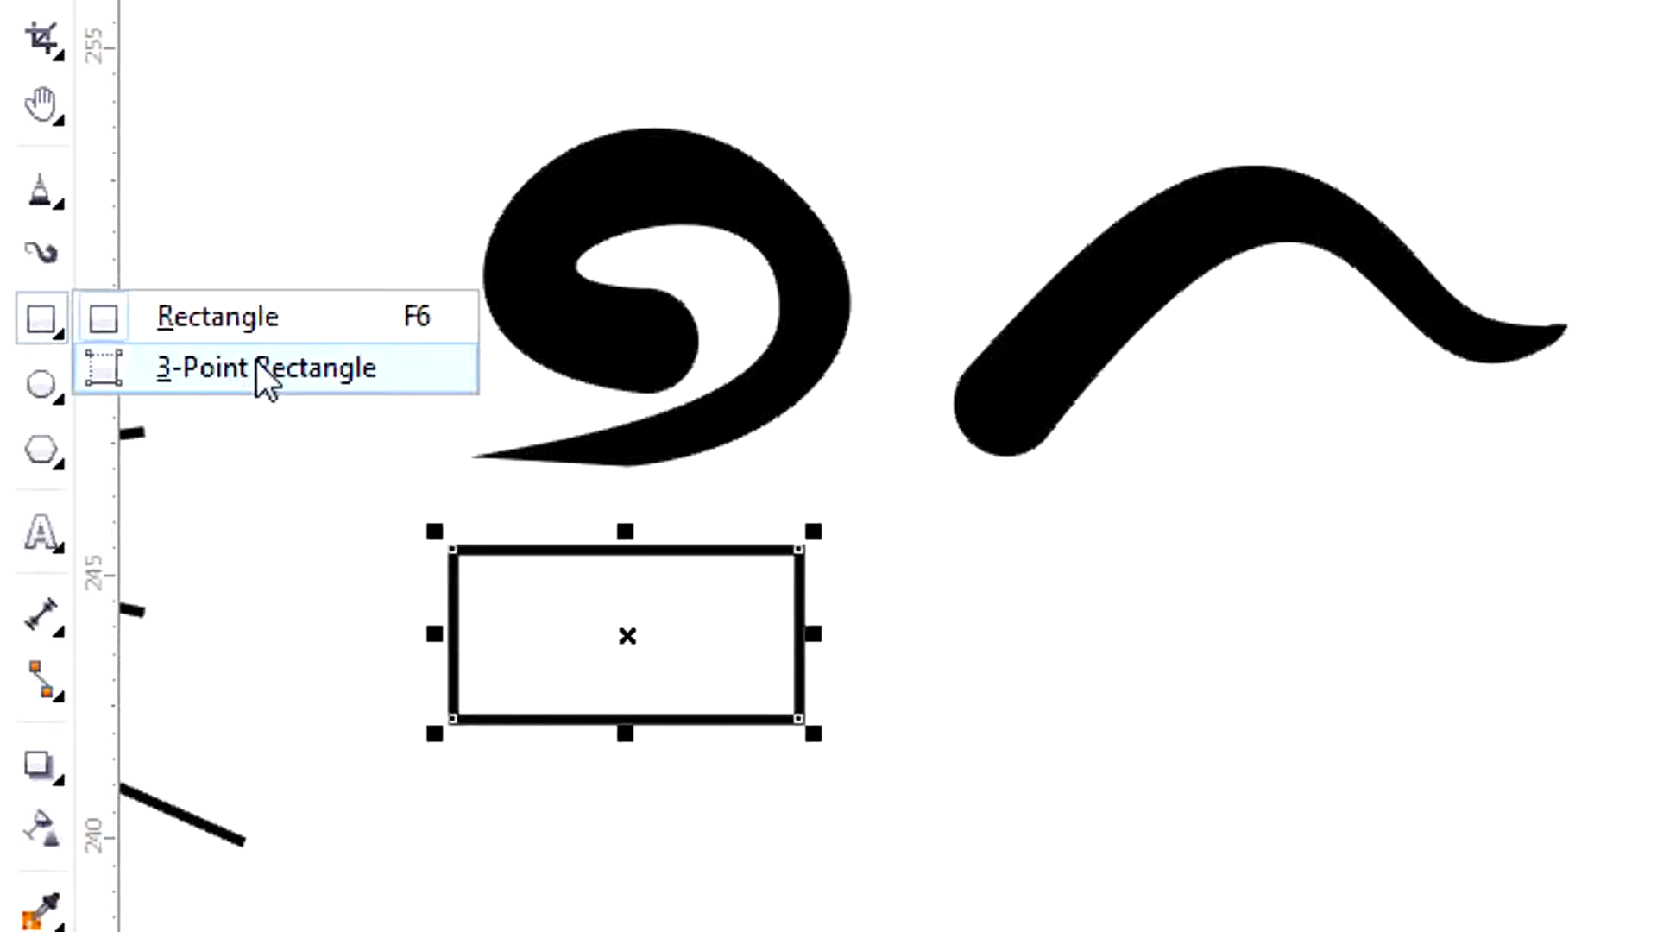
- Draw a rectangle about 9 by 3.5 mm below the wavy brush stroke with the 3-Point Rectangle tool
left_click(267, 380)
mouse_move(1005, 555)
left_mouse_down()
mouse_move(1324, 531)
mouse_move(1459, 570)
mouse_move(1487, 550)
left_mouse_up()
left_click(1489, 733)
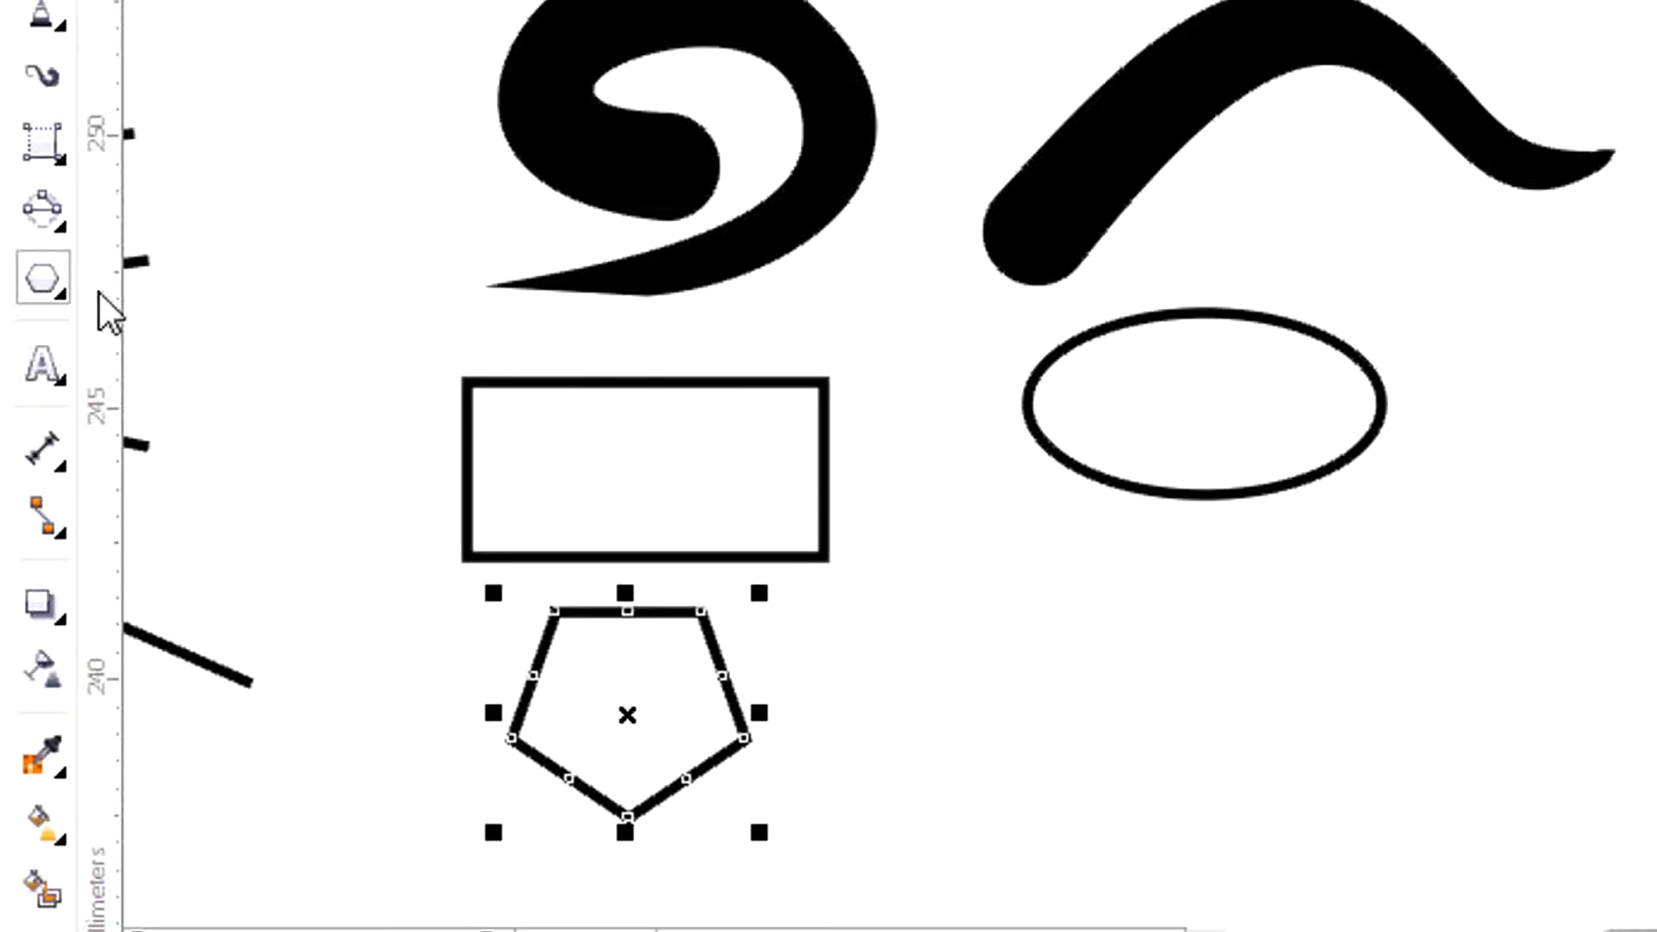
- Draw an arrow about 10.5 mm long and 2 mm high beneath the ellipse with the Arrow Shapes tool
left_click(43, 289)
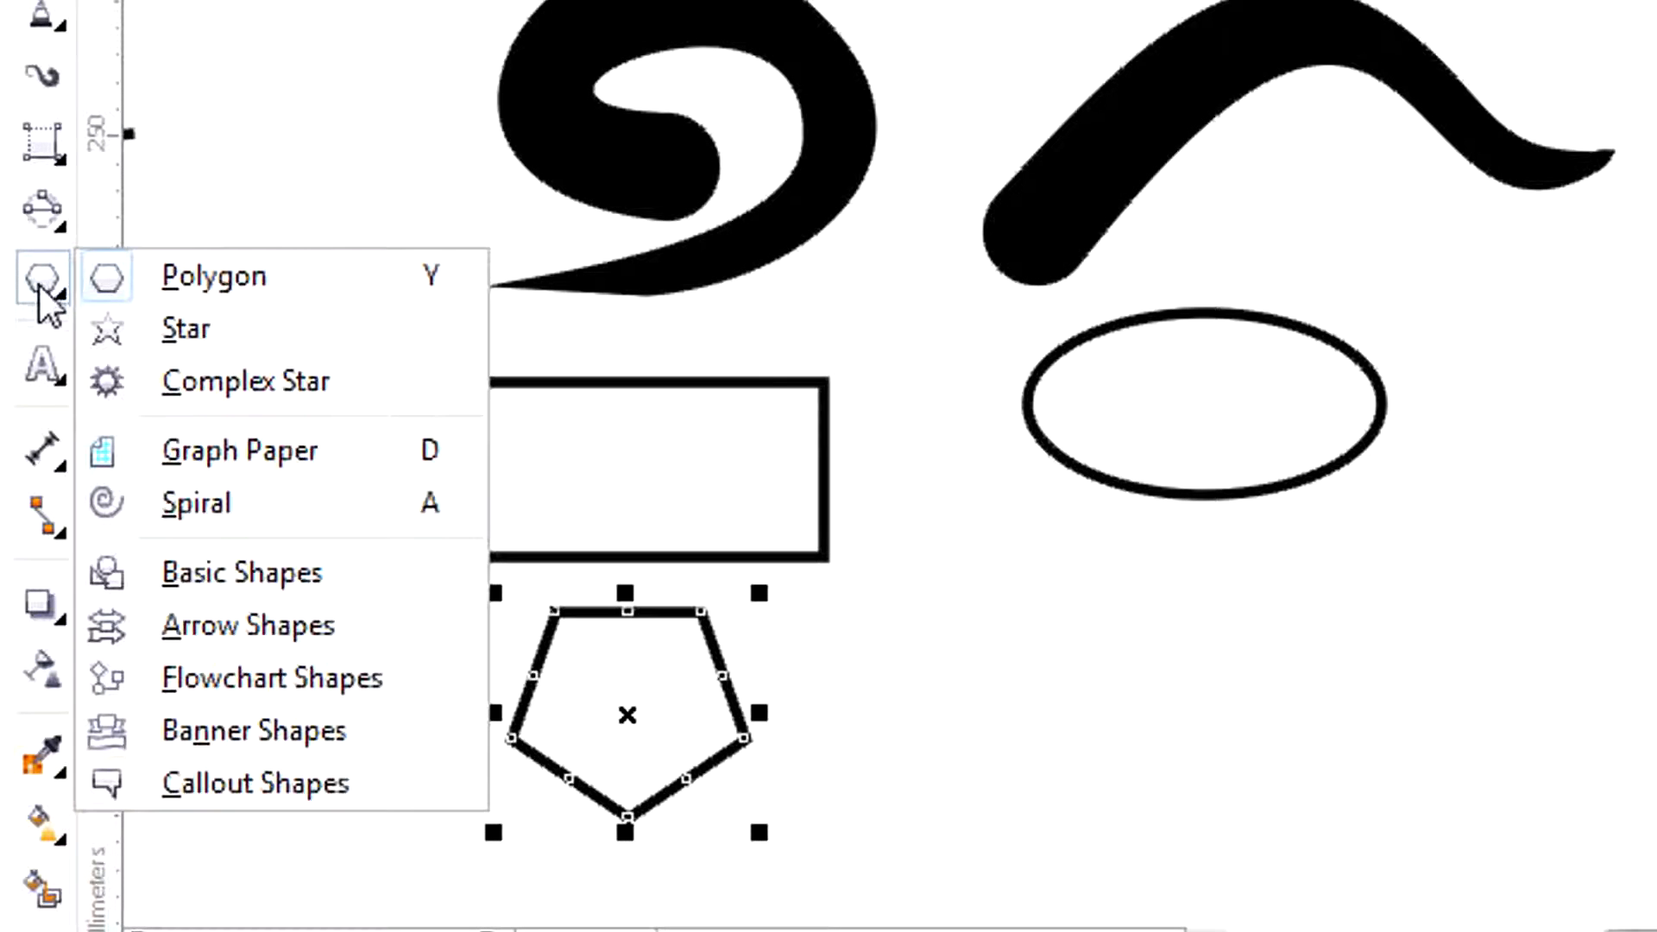
left_click(243, 627)
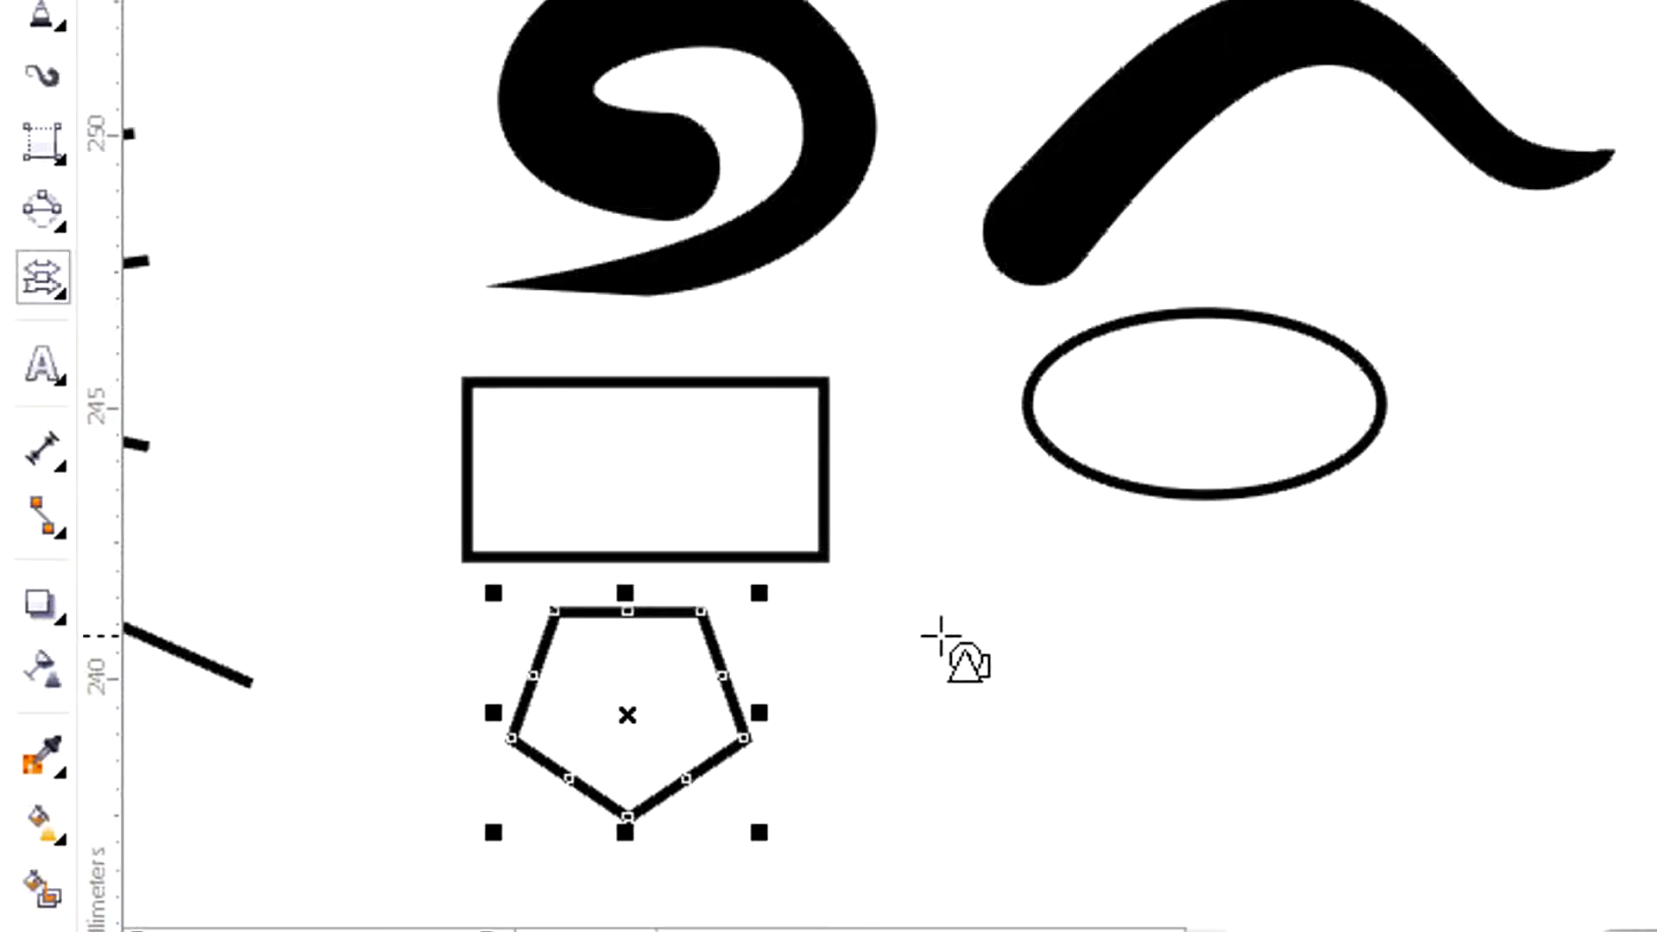
left_click_drag(956, 610, 1511, 713)
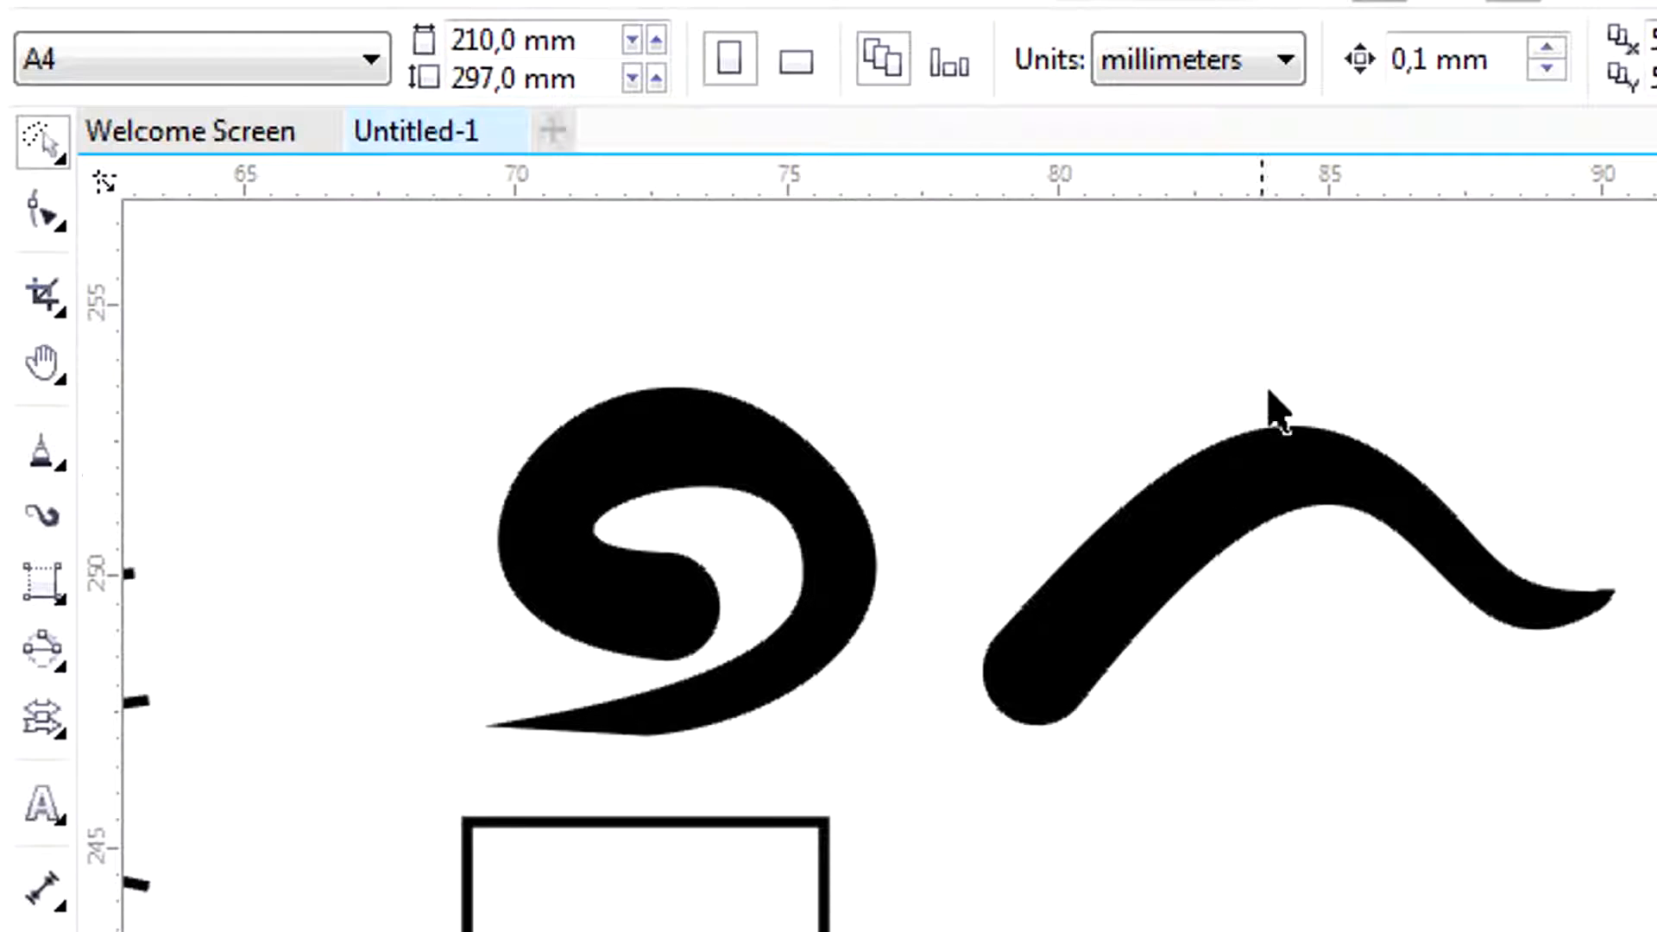
- Change the spiral stroke's artistic media preset to the one pointed at both ends
left_click(727, 523)
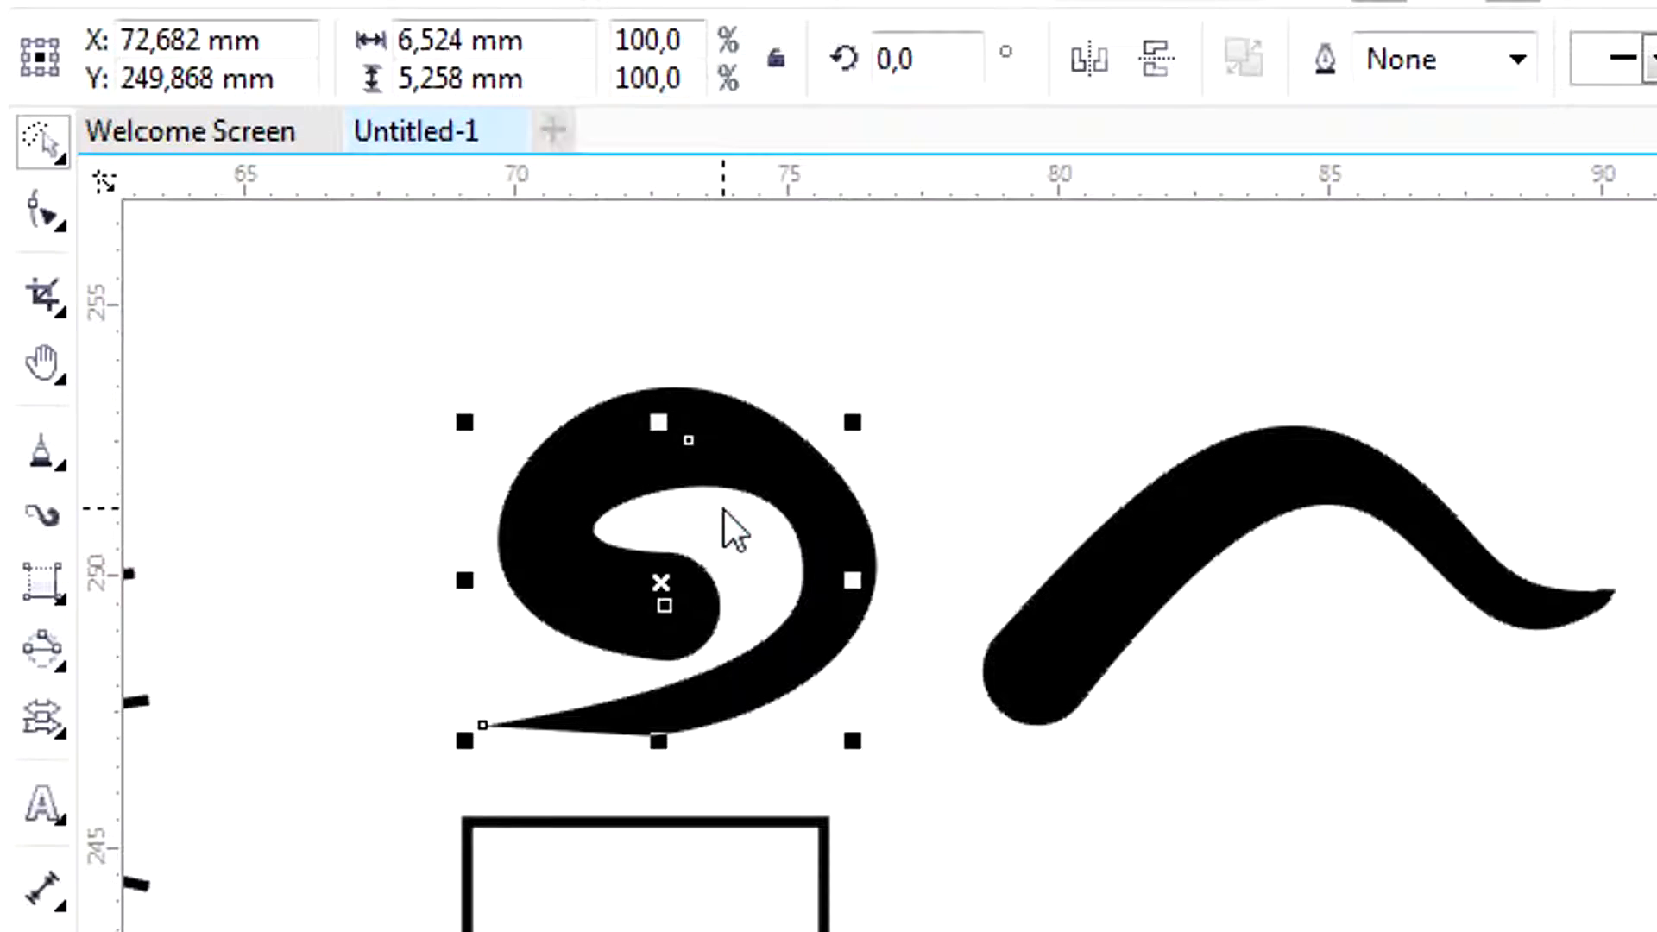
left_click(1204, 528)
left_click(536, 509)
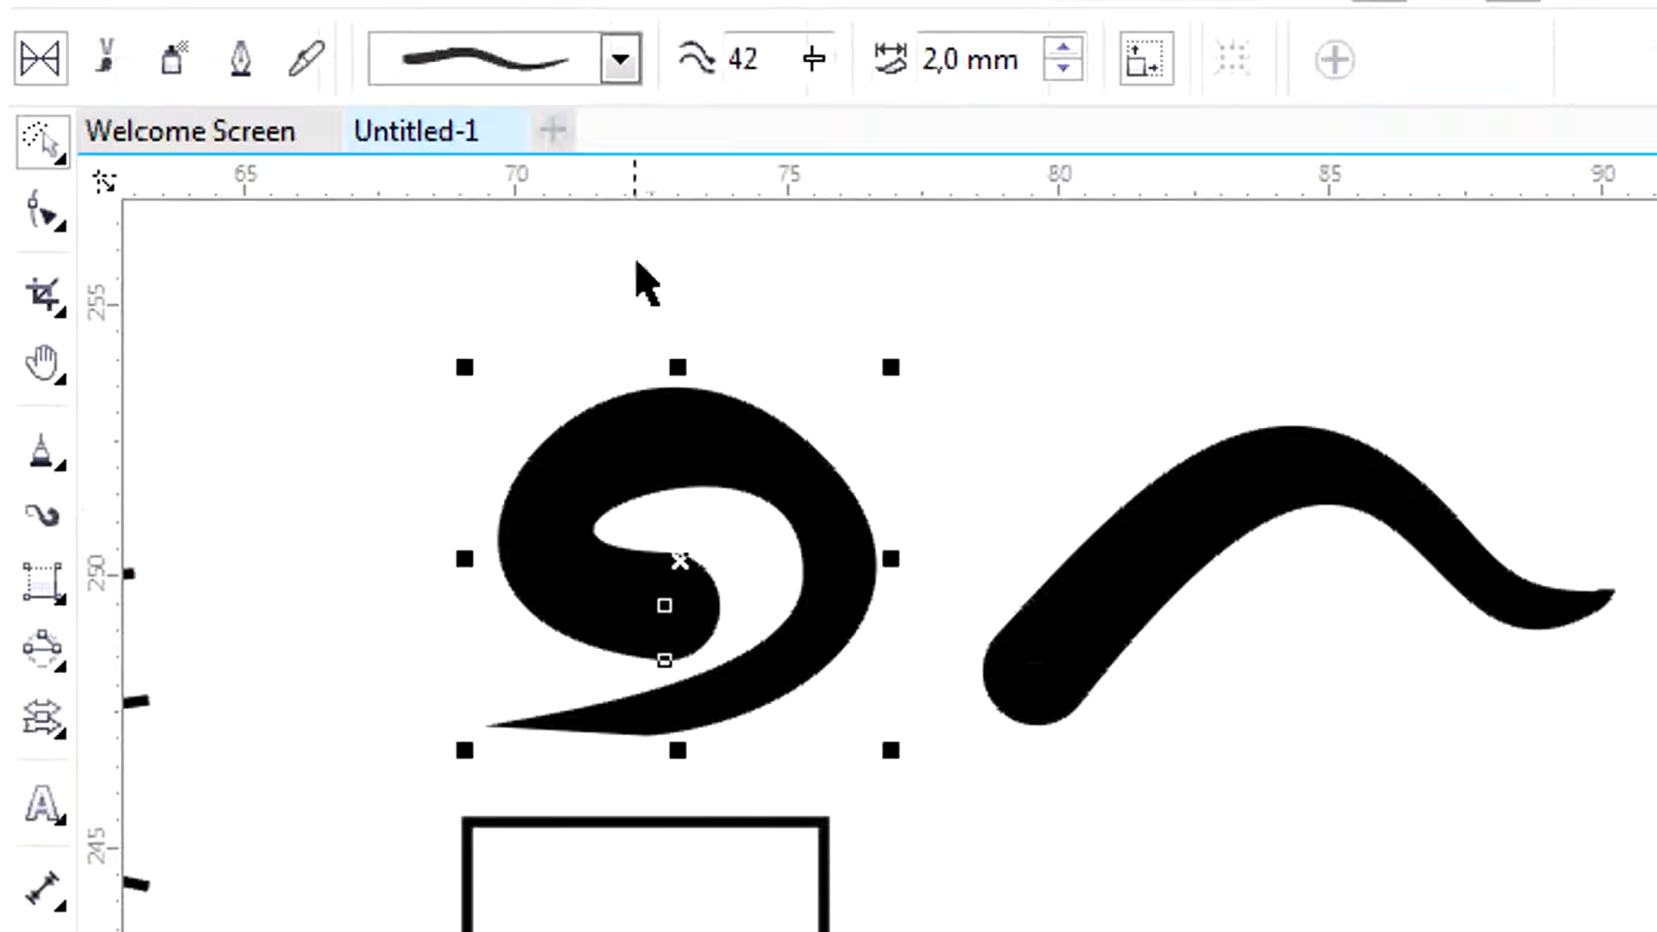
left_click(635, 63)
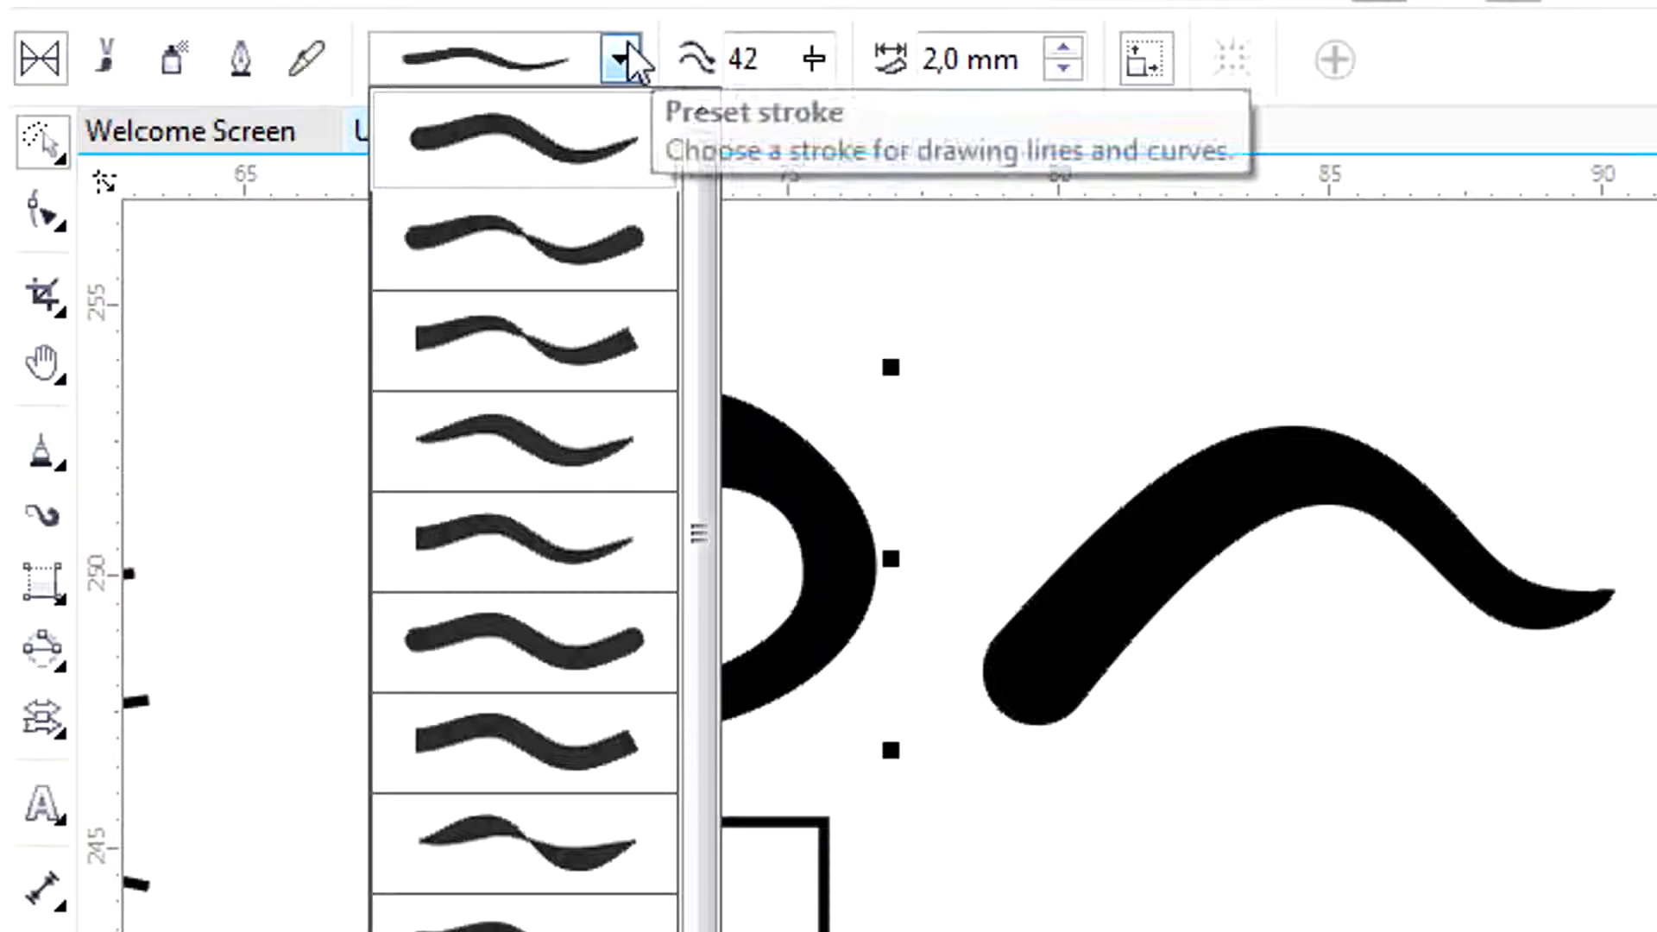
left_click(616, 446)
key("i")
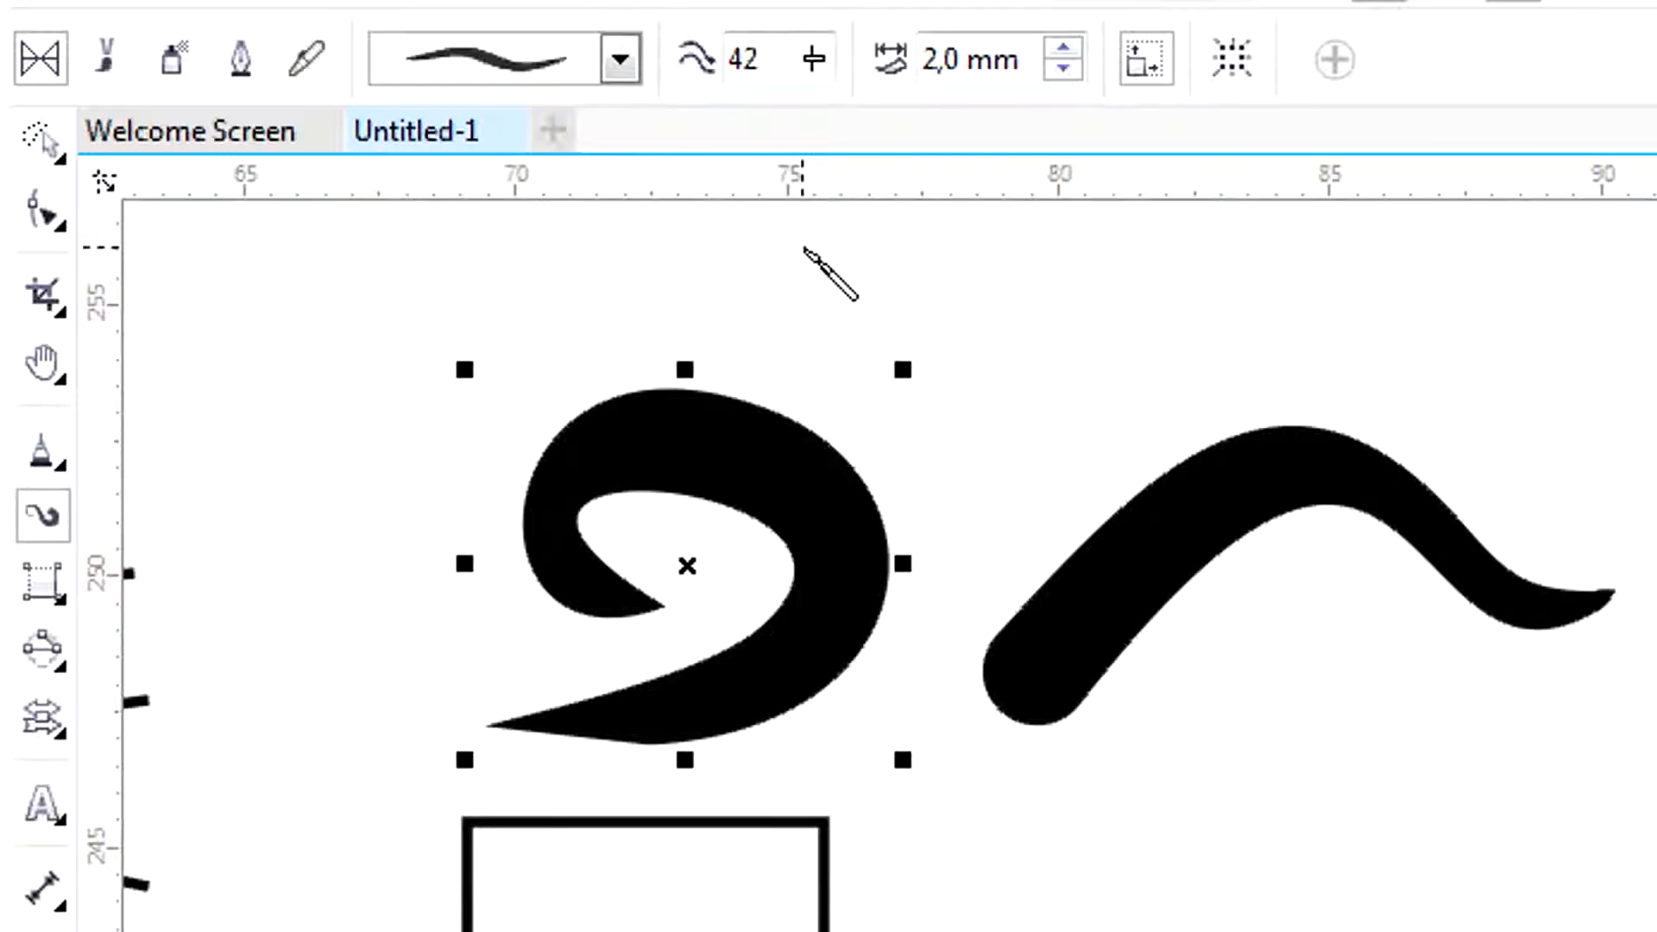
- Paint an arched stroke about 6.5 mm wide beyond the spiral with the Artistic brush, using the shrinking-dots brushstroke
left_click(129, 85)
left_click(1015, 59)
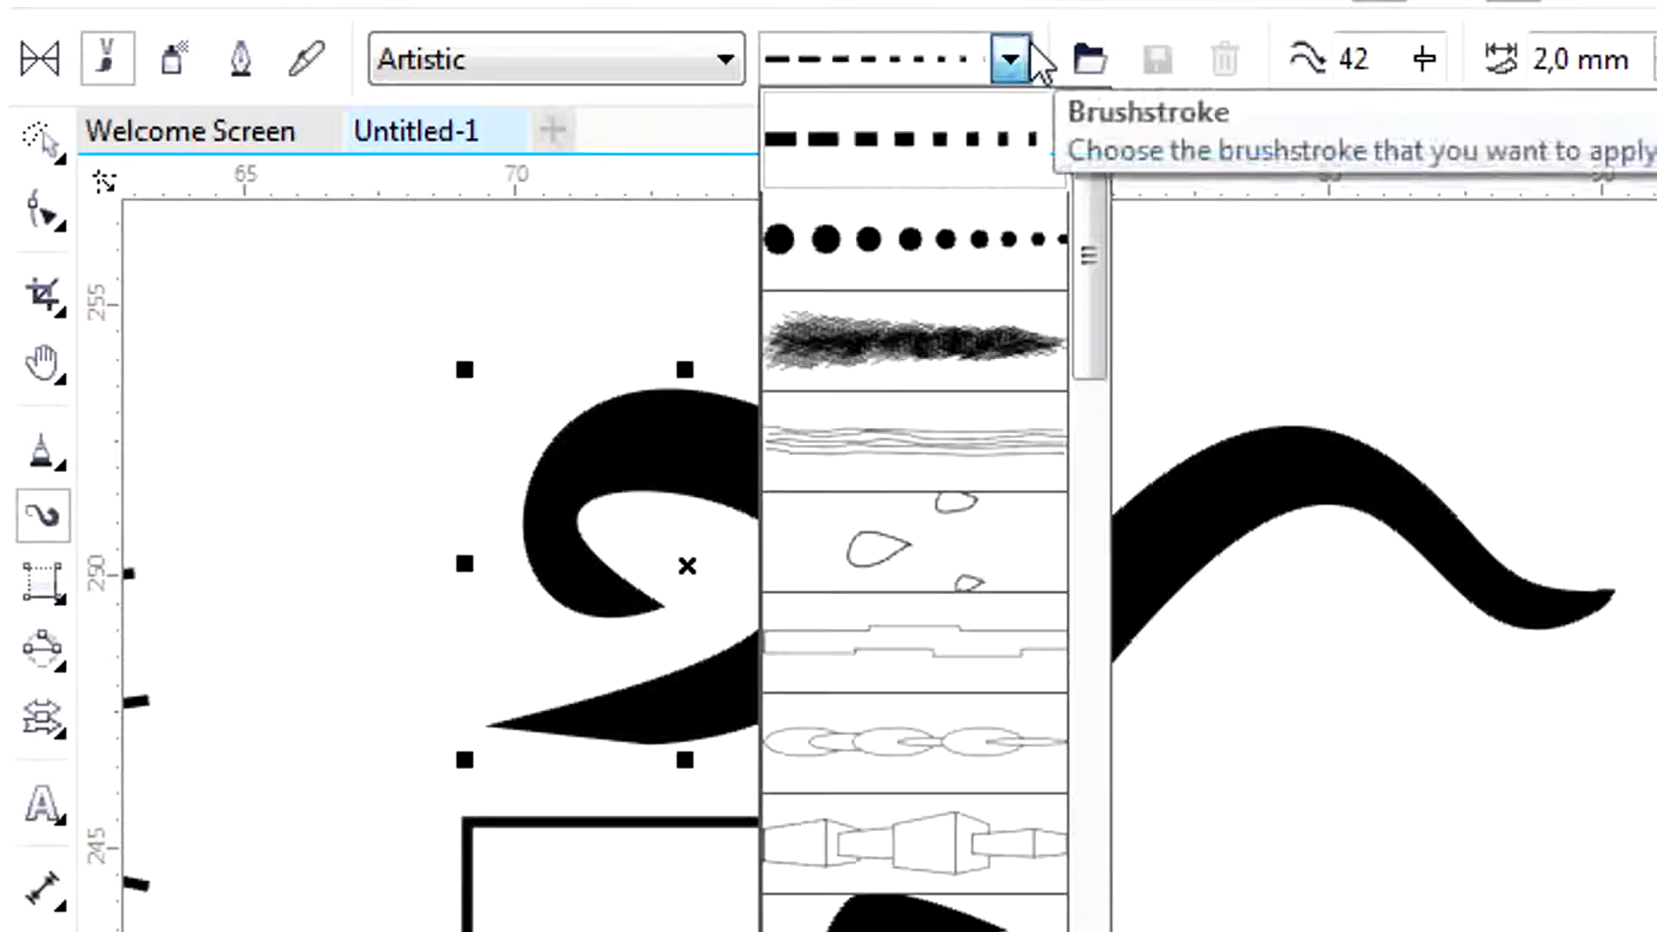
left_click(1023, 234)
key("ctrl+z")
mouse_move(1097, 417)
left_mouse_down()
mouse_move(1209, 355)
mouse_move(1406, 426)
left_mouse_up()
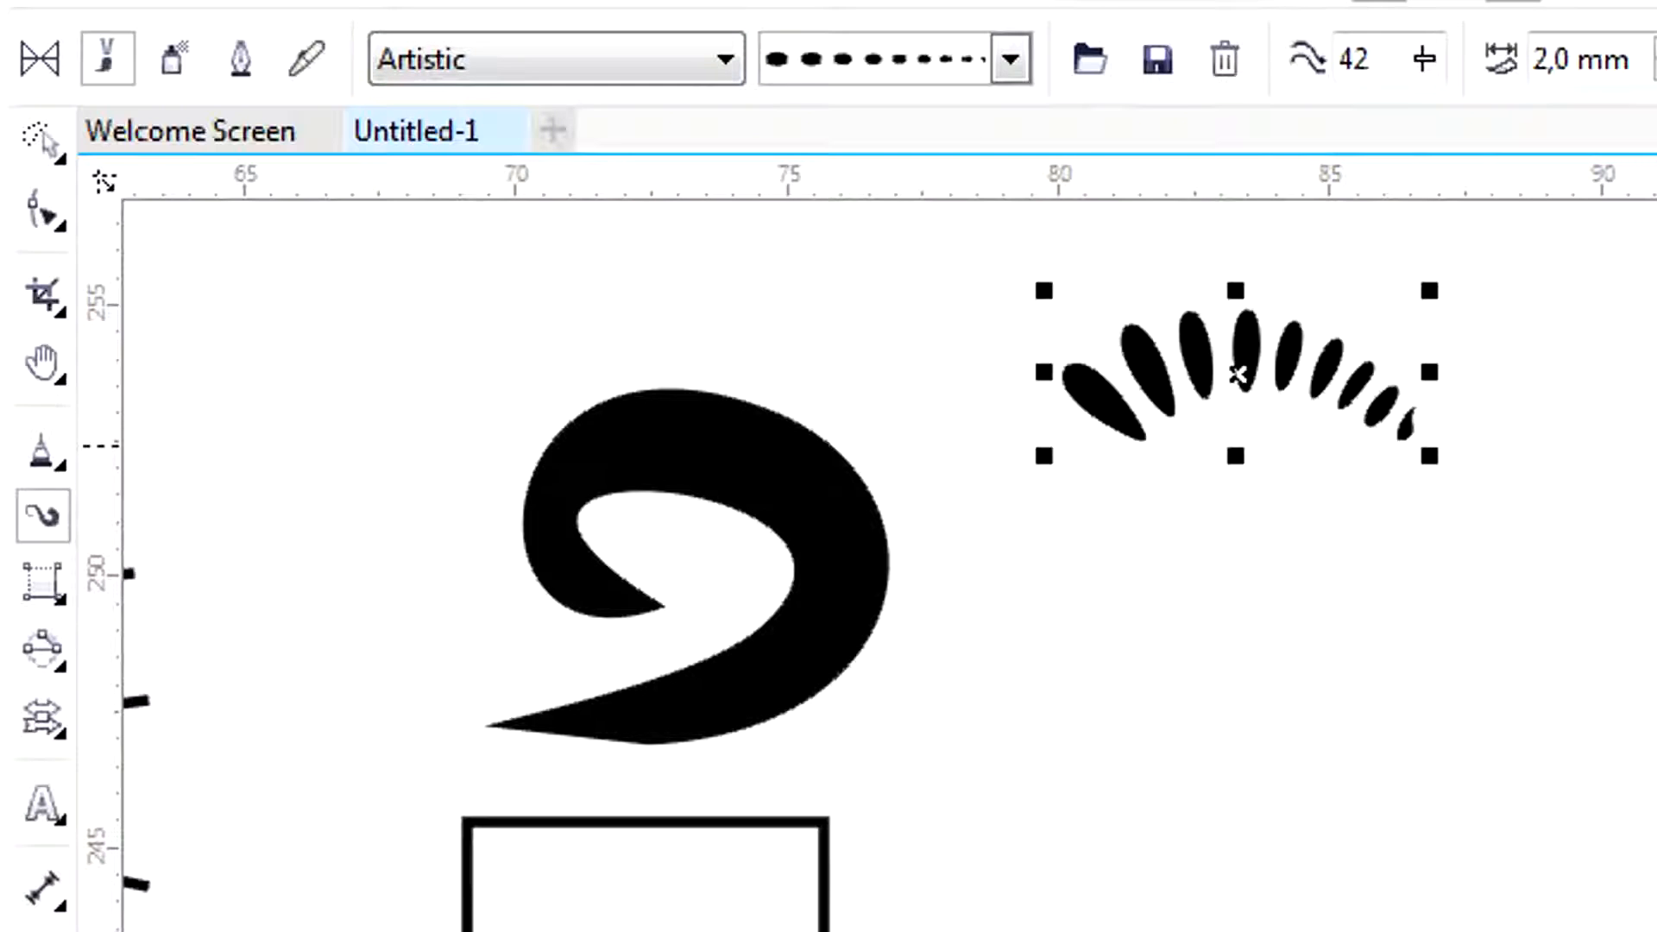
- Try spraying a stroke from the Brush Strokes category below the dotted arch with the artistic media Sprayer
left_click(173, 61)
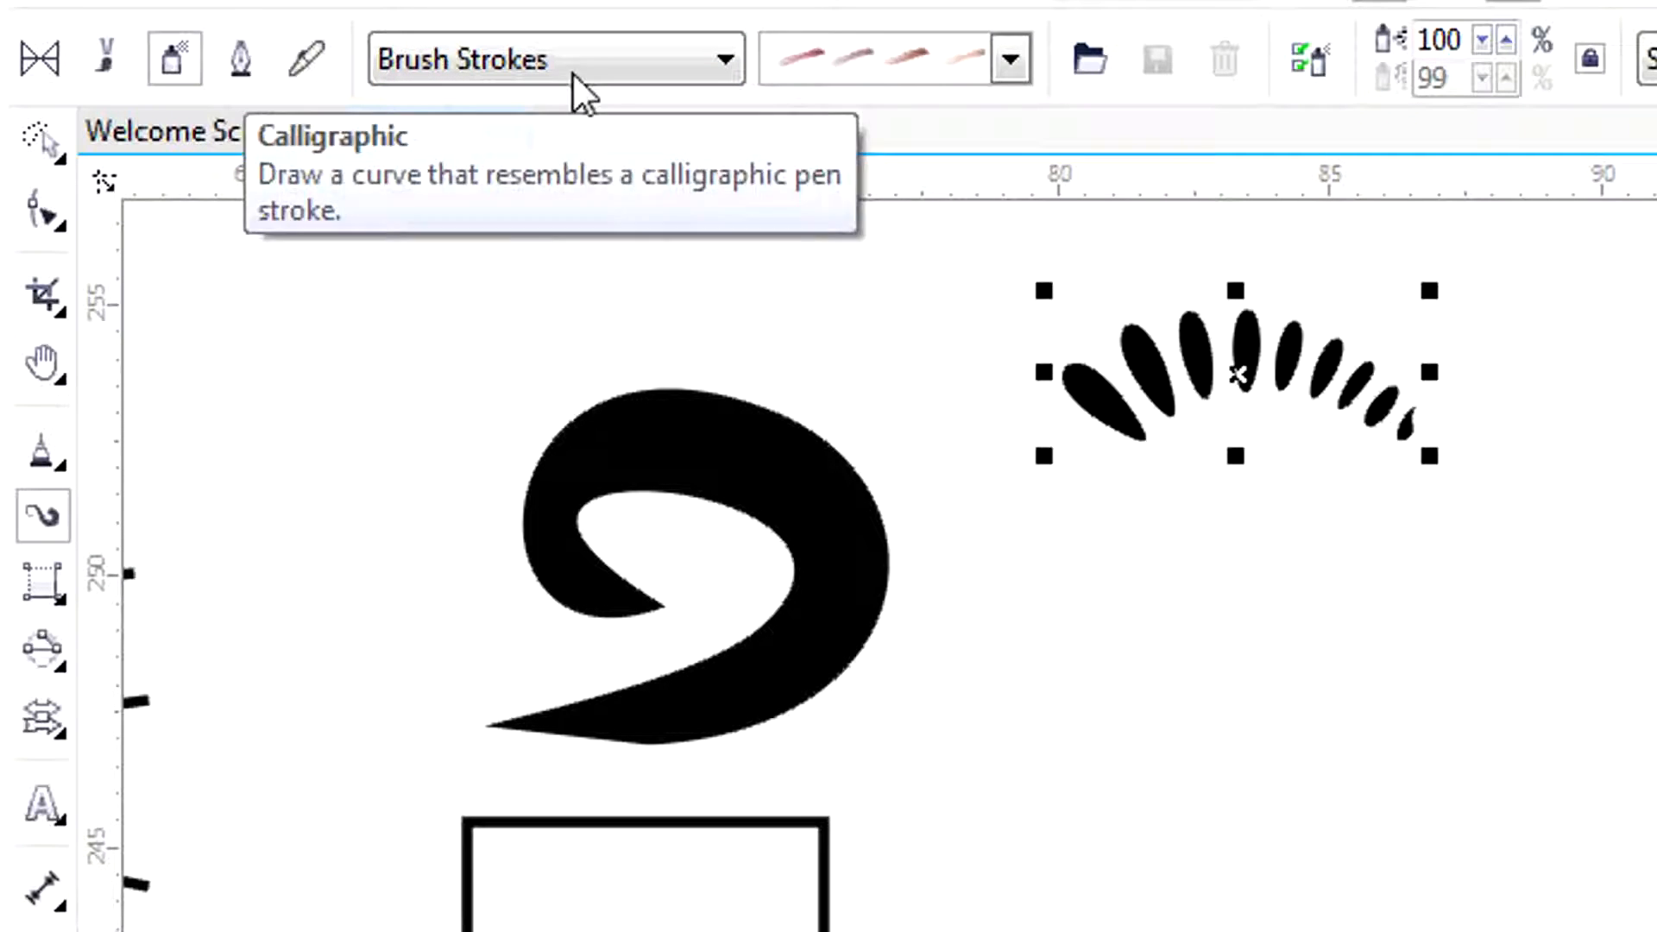
mouse_move(1021, 685)
left_mouse_down()
mouse_move(1368, 634)
mouse_move(1640, 508)
left_mouse_up()
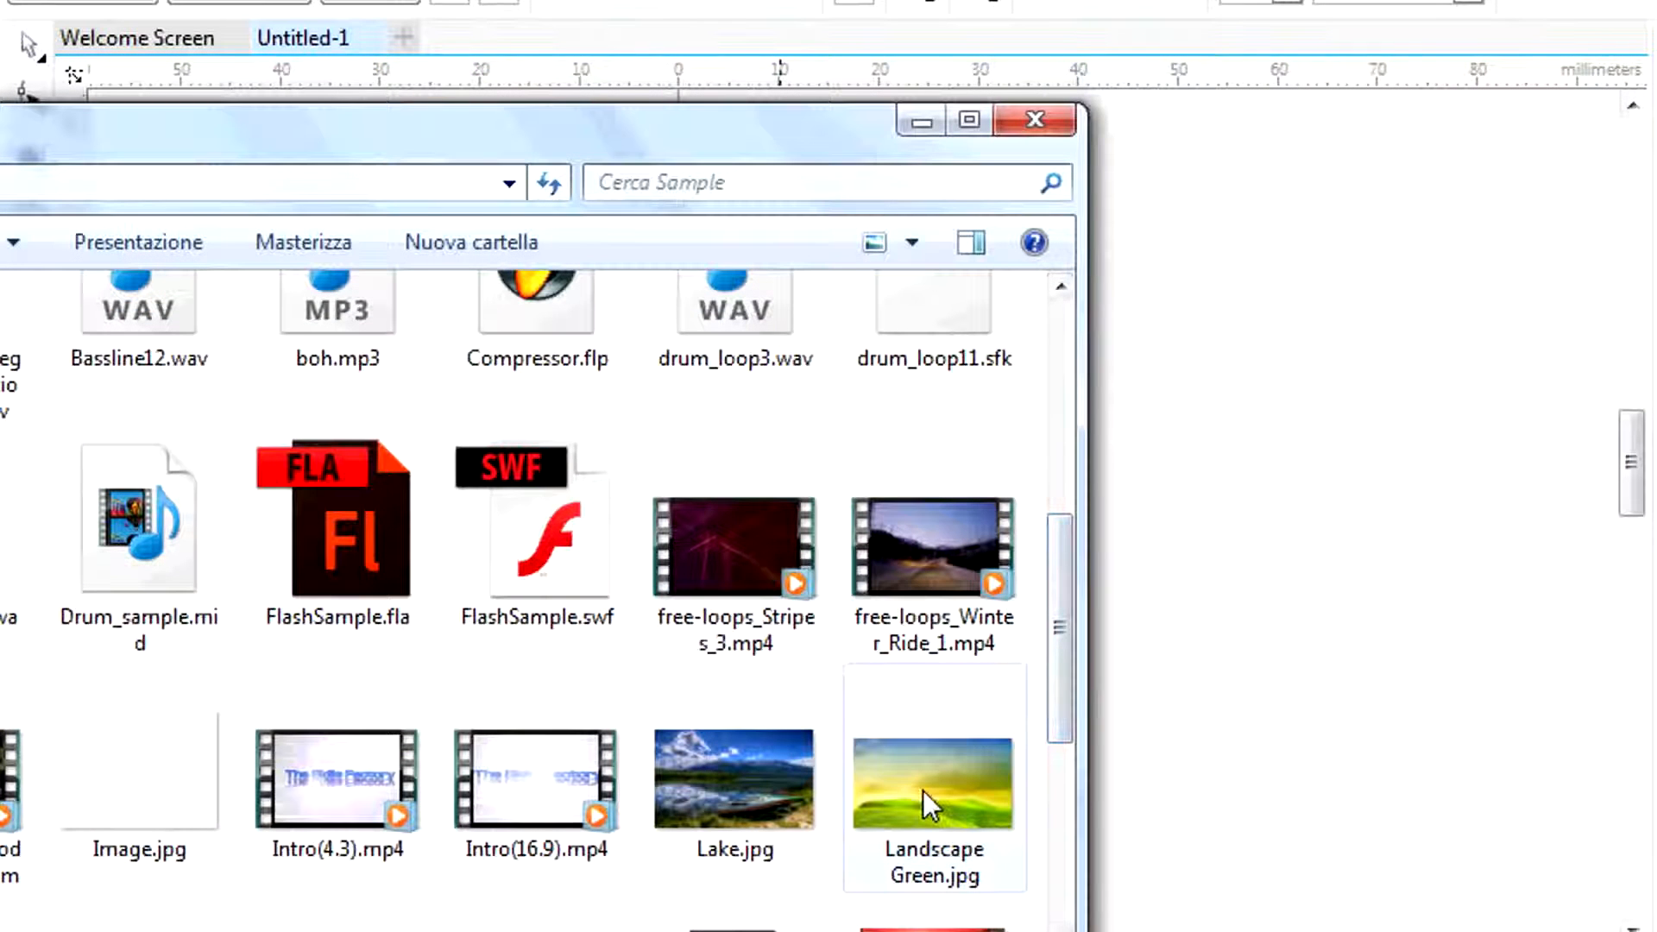
- Import Landscape Green.jpg from the Sample folder into the drawing and minimize the file window
left_click(924, 790)
left_click_drag(915, 798, 1202, 562)
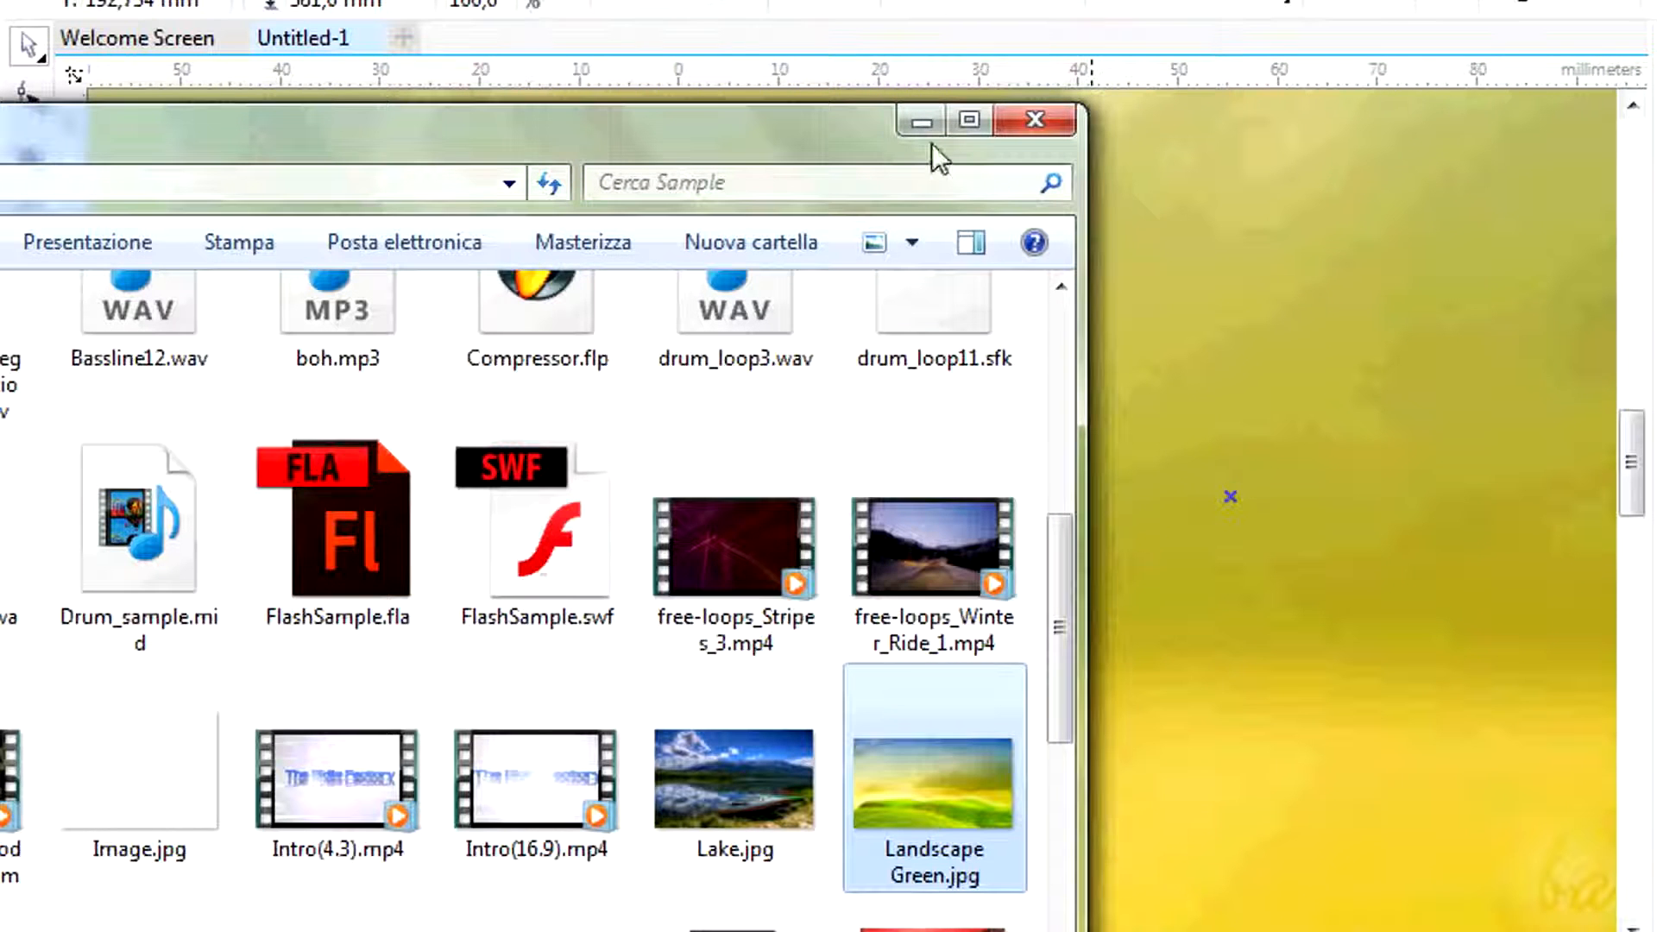
left_click(921, 122)
- Scale the landscape image down to about 174 by 98 mm and place it within the page
scroll(1113, 441, "down", 5)
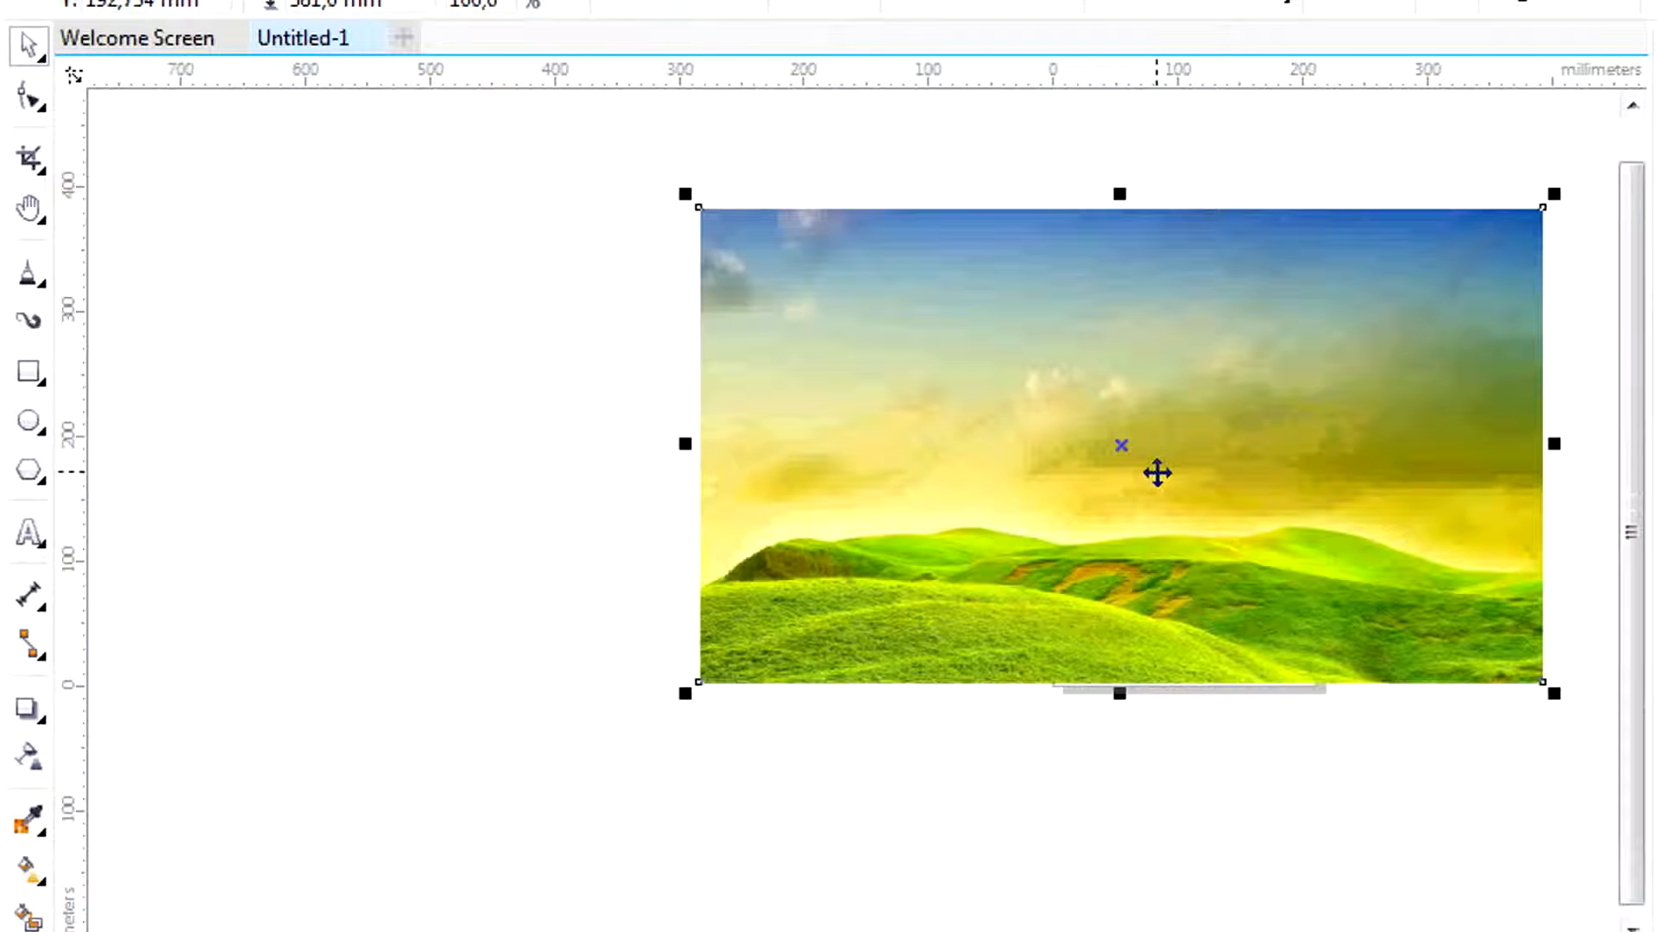
left_click_drag(688, 193, 1209, 492)
left_click_drag(1306, 596, 1170, 541)
scroll(1271, 527, "up", 2)
left_click_drag(820, 378, 1044, 501)
left_click_drag(1243, 613, 1093, 481)
scroll(1279, 490, "up", 2)
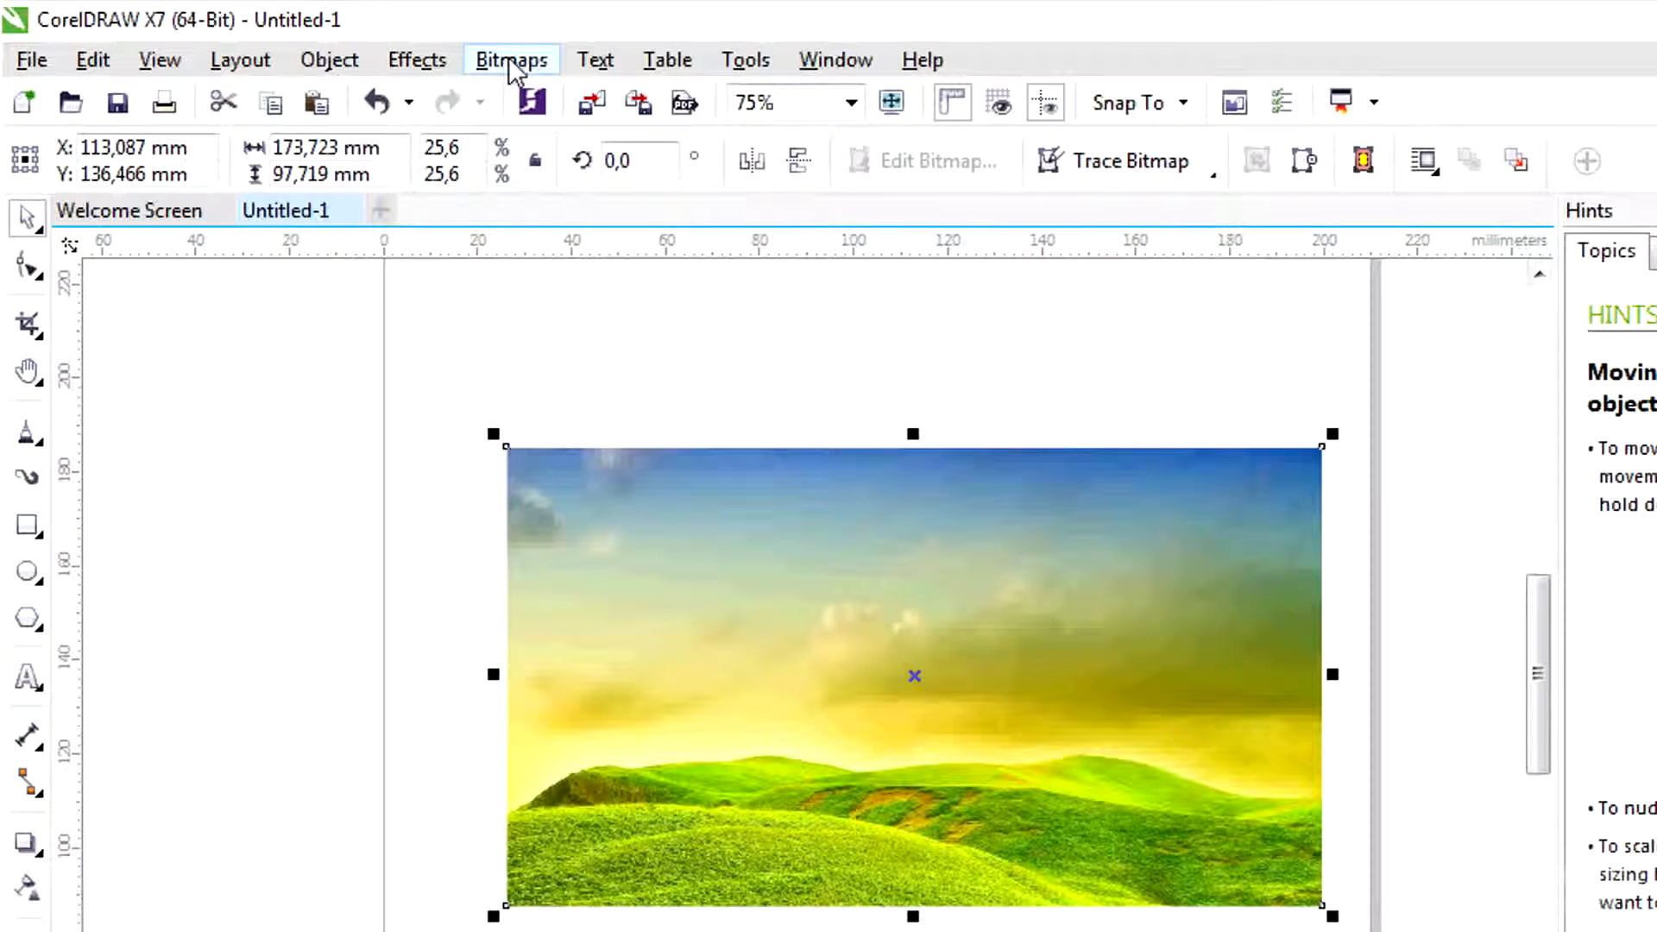
- Try temperature 7.421, tint -22, brightness 12 and contrast 20 on the landscape in the Image Adjustment Lab, and undo the adjustment
left_click(510, 57)
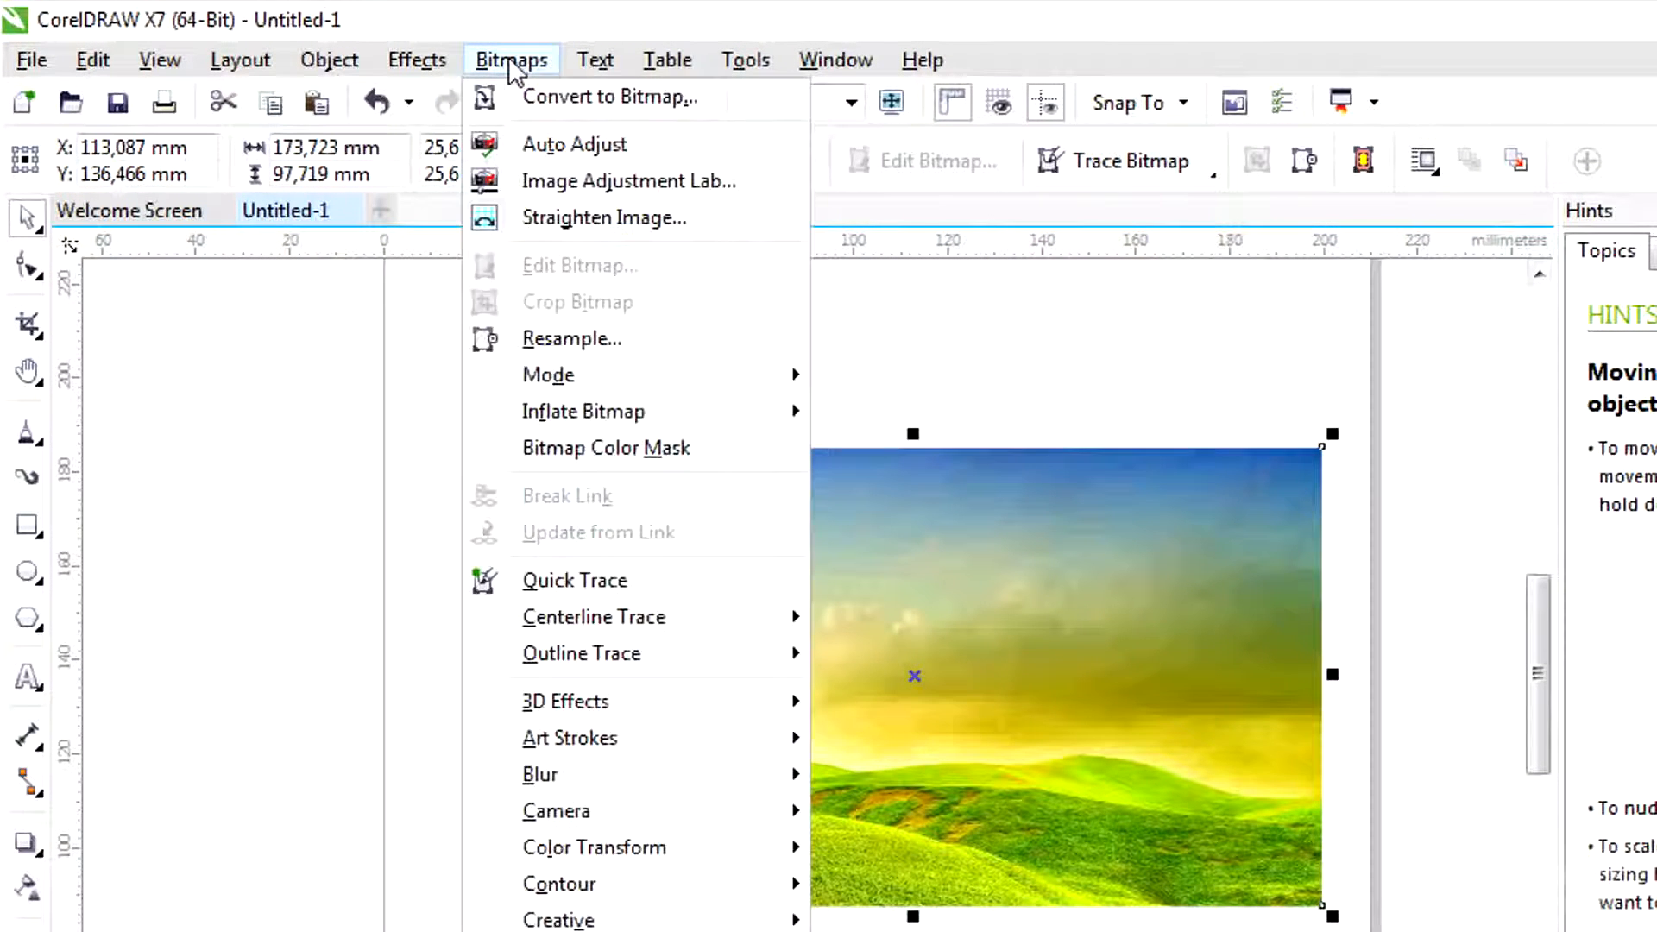
left_click(560, 180)
left_click_drag(1365, 181, 1343, 227)
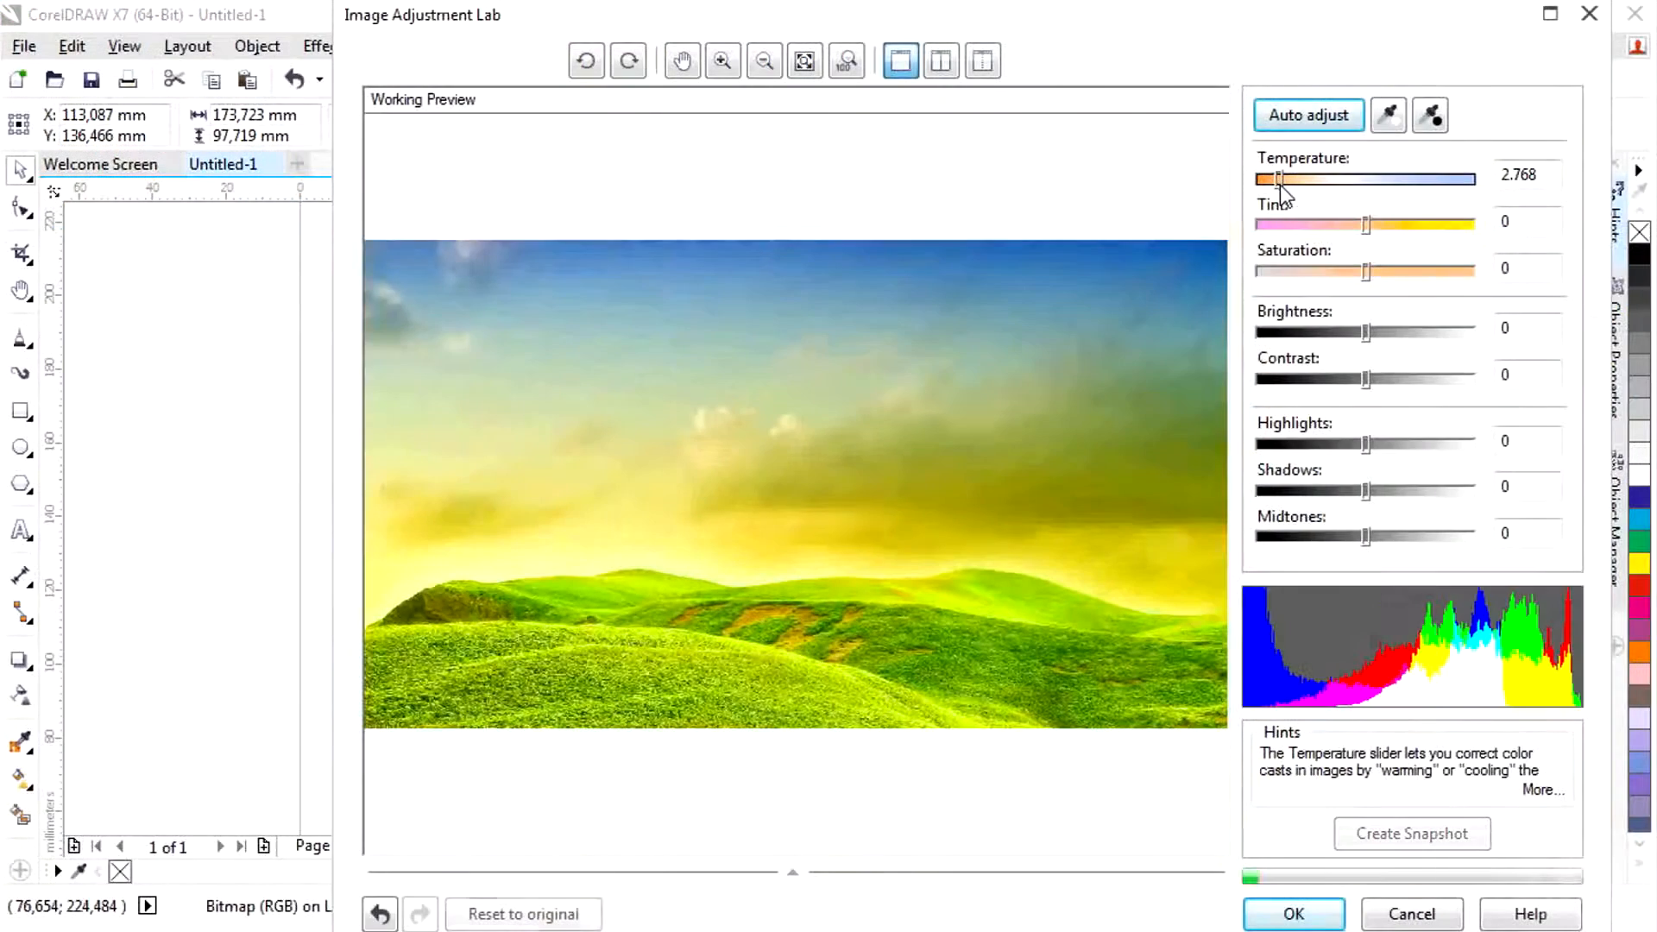
left_click_drag(1366, 332, 1390, 384)
left_click(1367, 380)
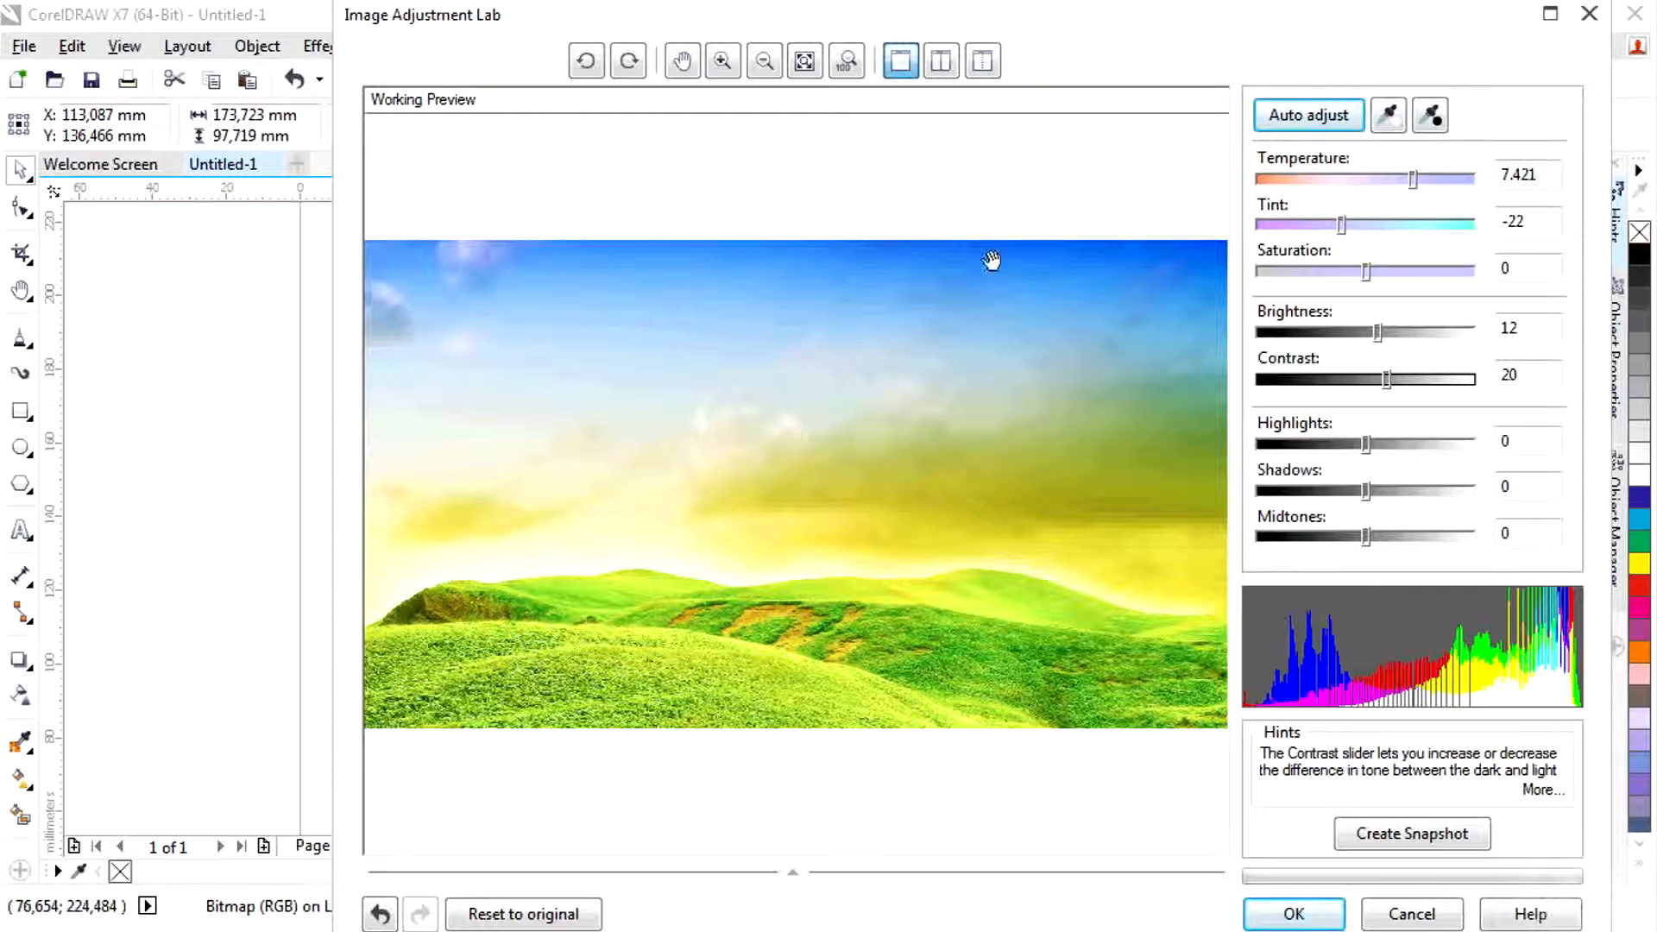
left_click(1293, 915)
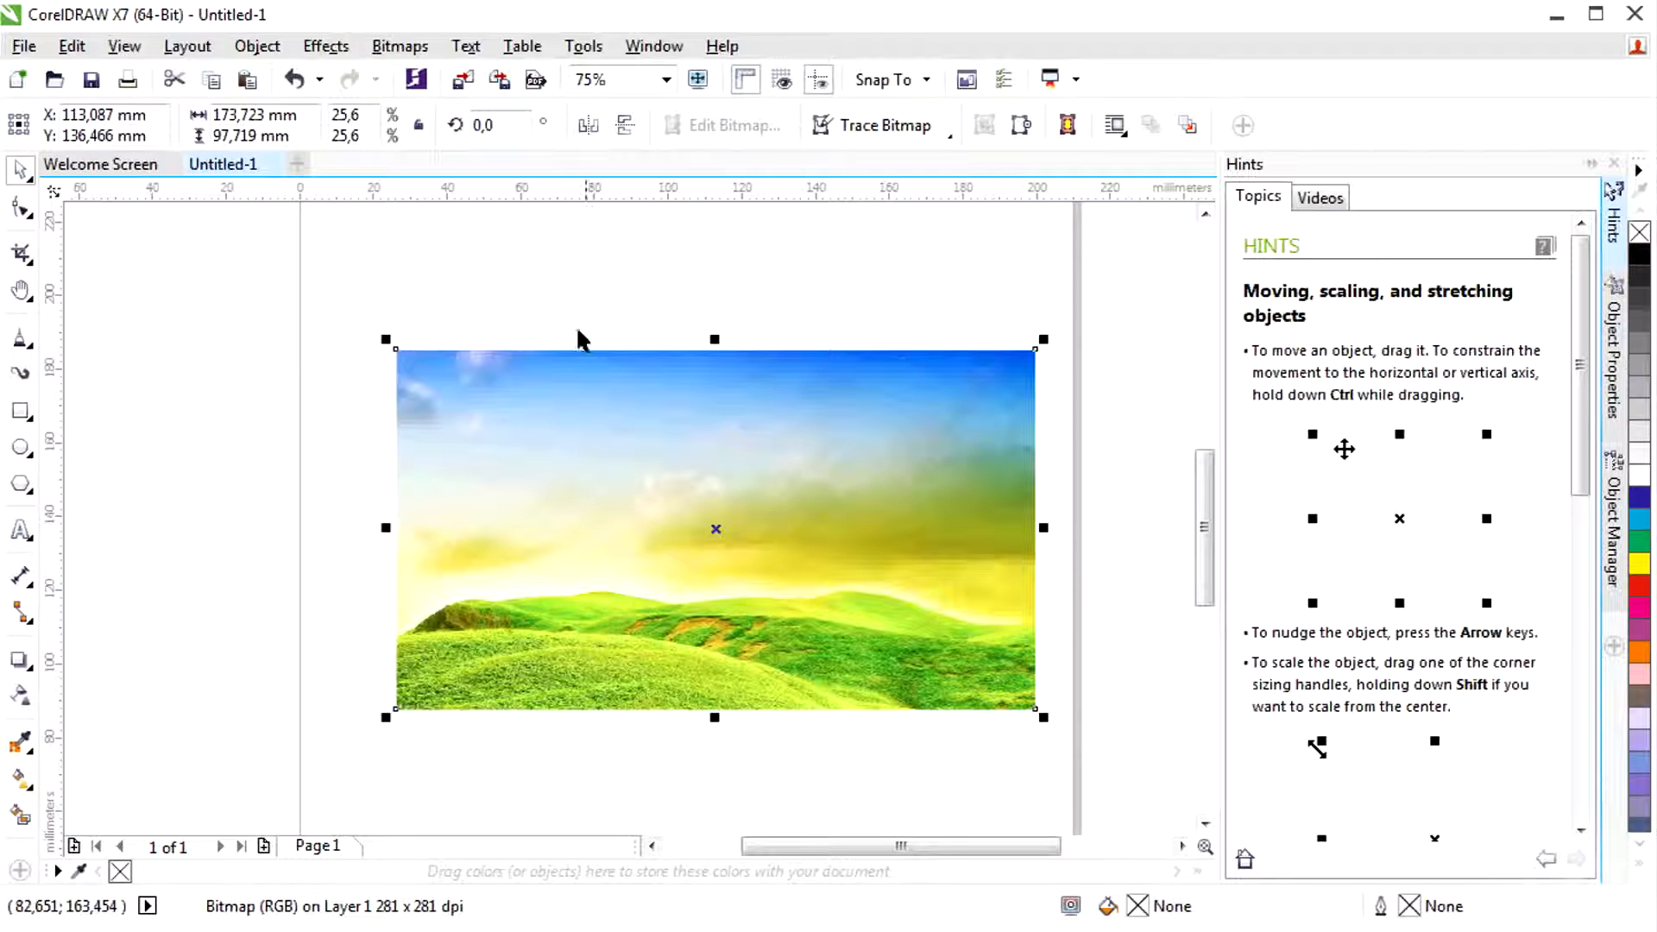
left_click(301, 83)
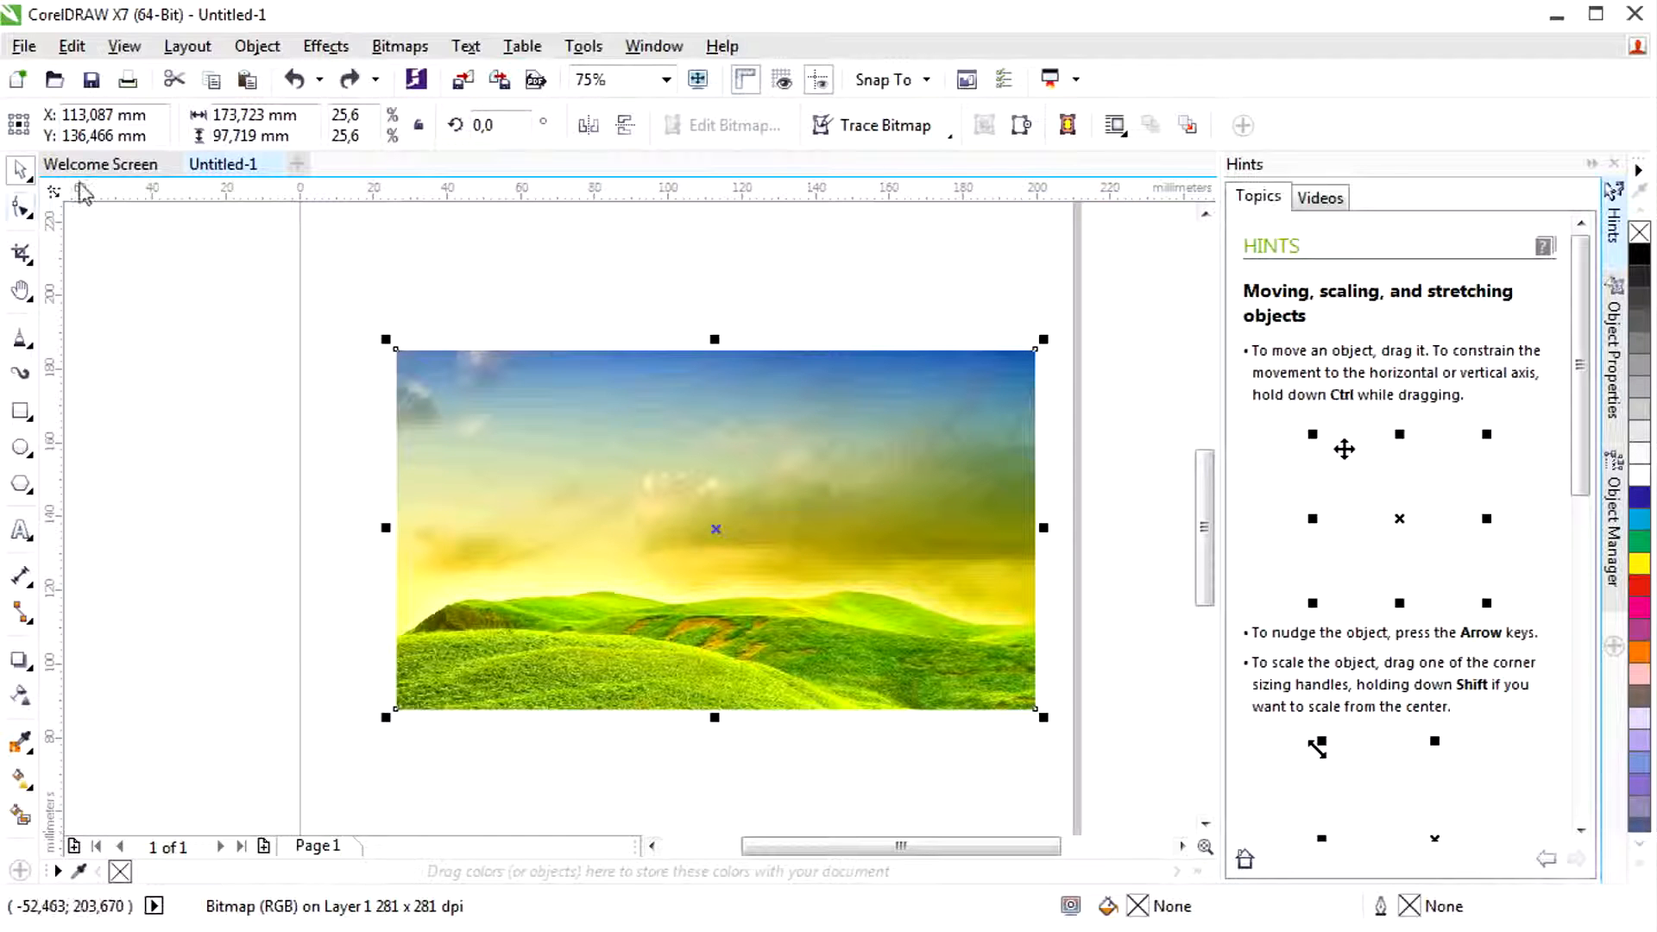
- Apply a white elliptical Vignette effect to the landscape image with a higher offset and a lower fade
left_click(418, 49)
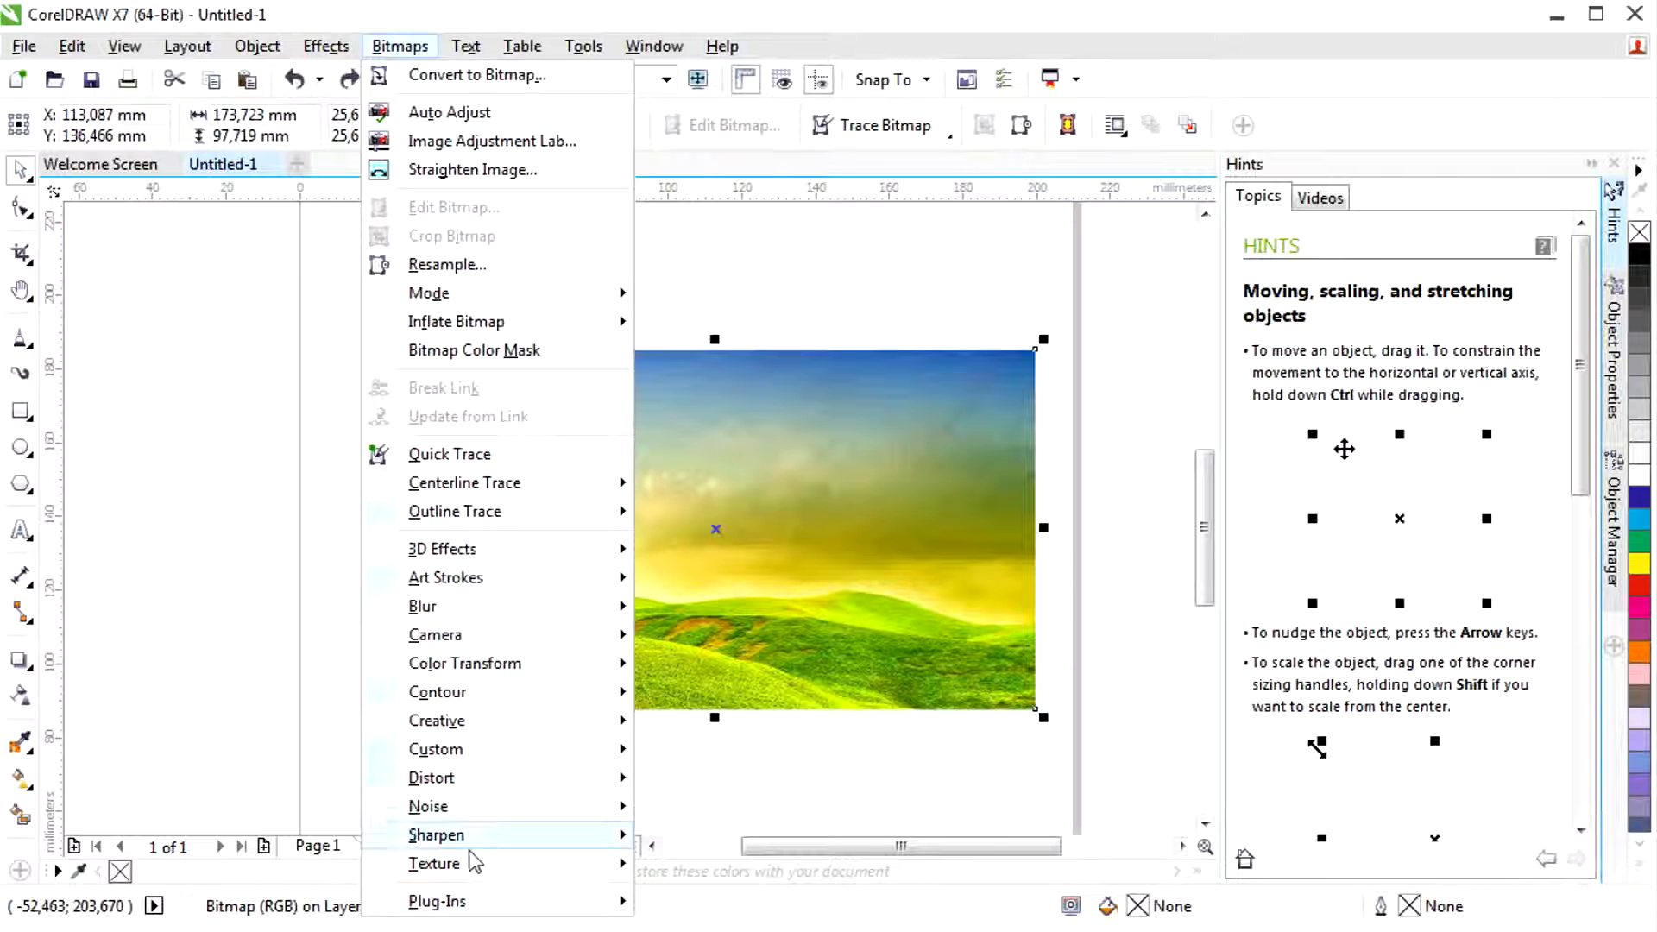
mouse_move(483, 721)
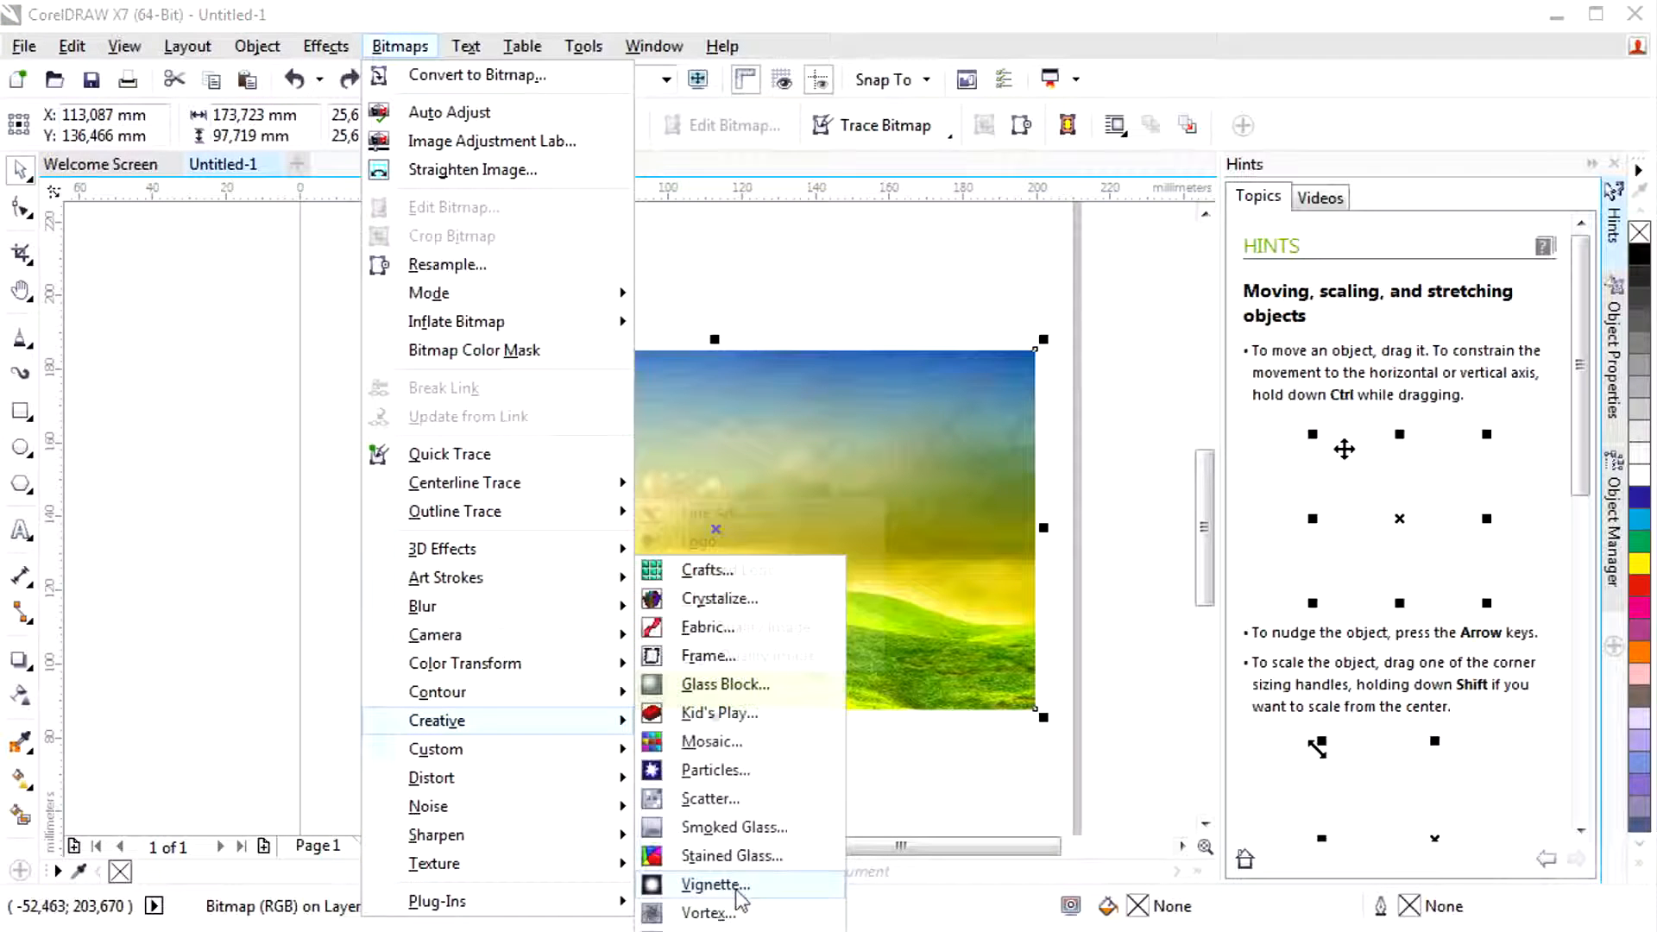
left_click(735, 884)
left_click_drag(650, 294, 1201, 340)
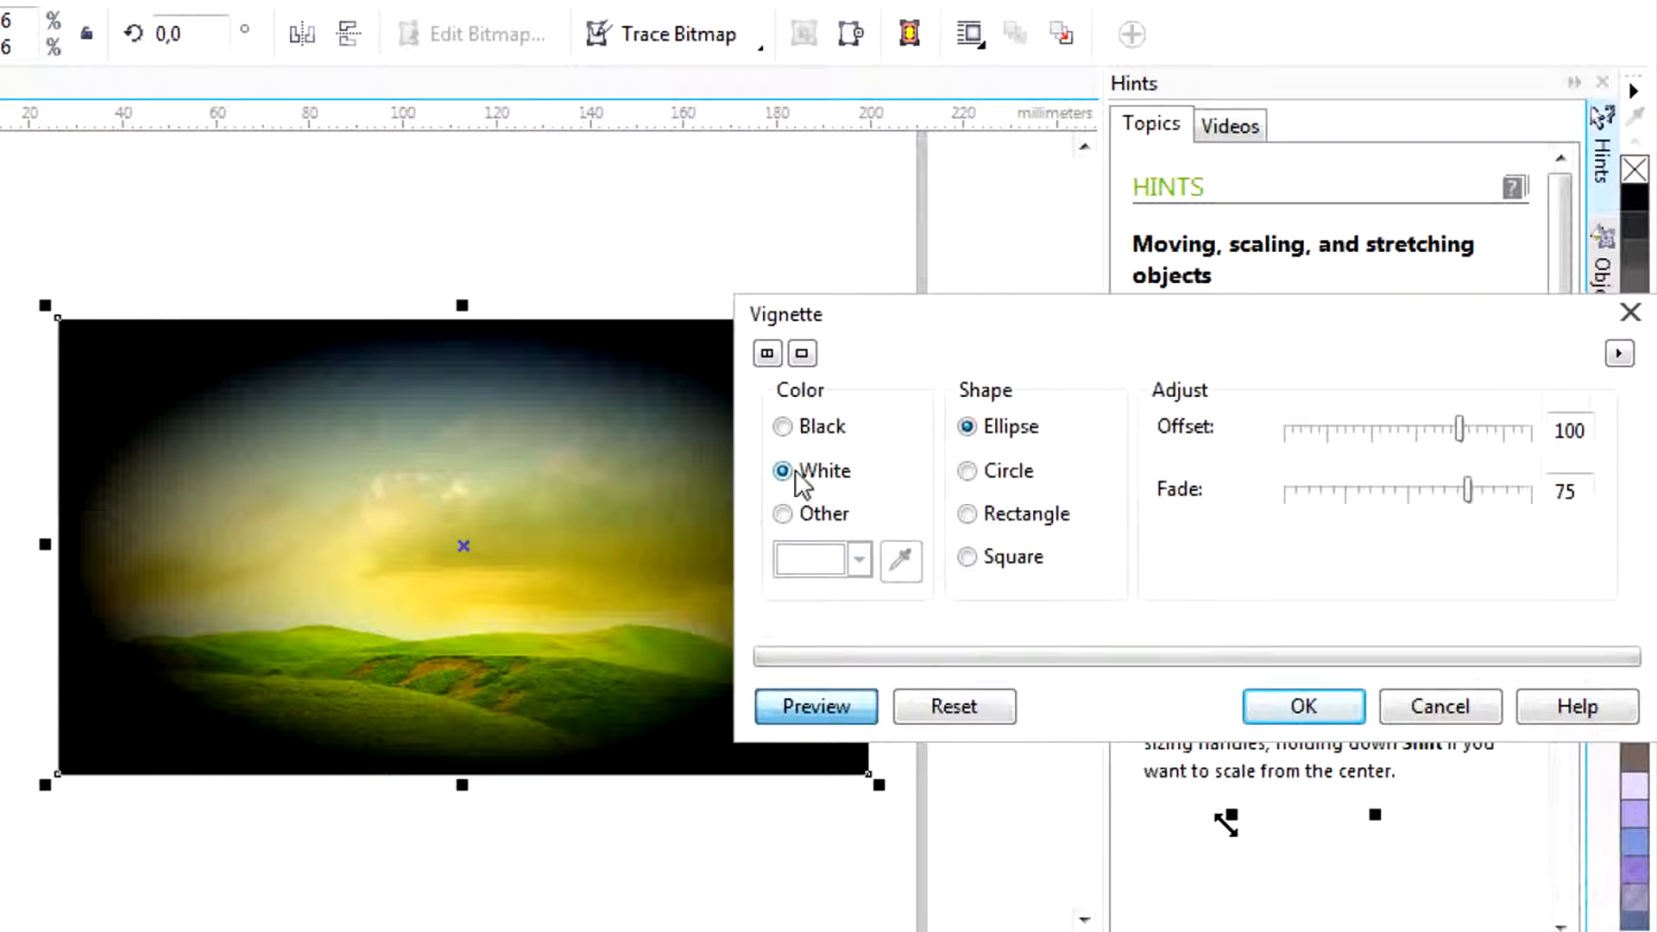
left_click(796, 472)
left_click_drag(1460, 430, 1523, 430)
left_click_drag(1469, 490, 1333, 489)
left_click_drag(1168, 326, 1144, 355)
left_click(1279, 737)
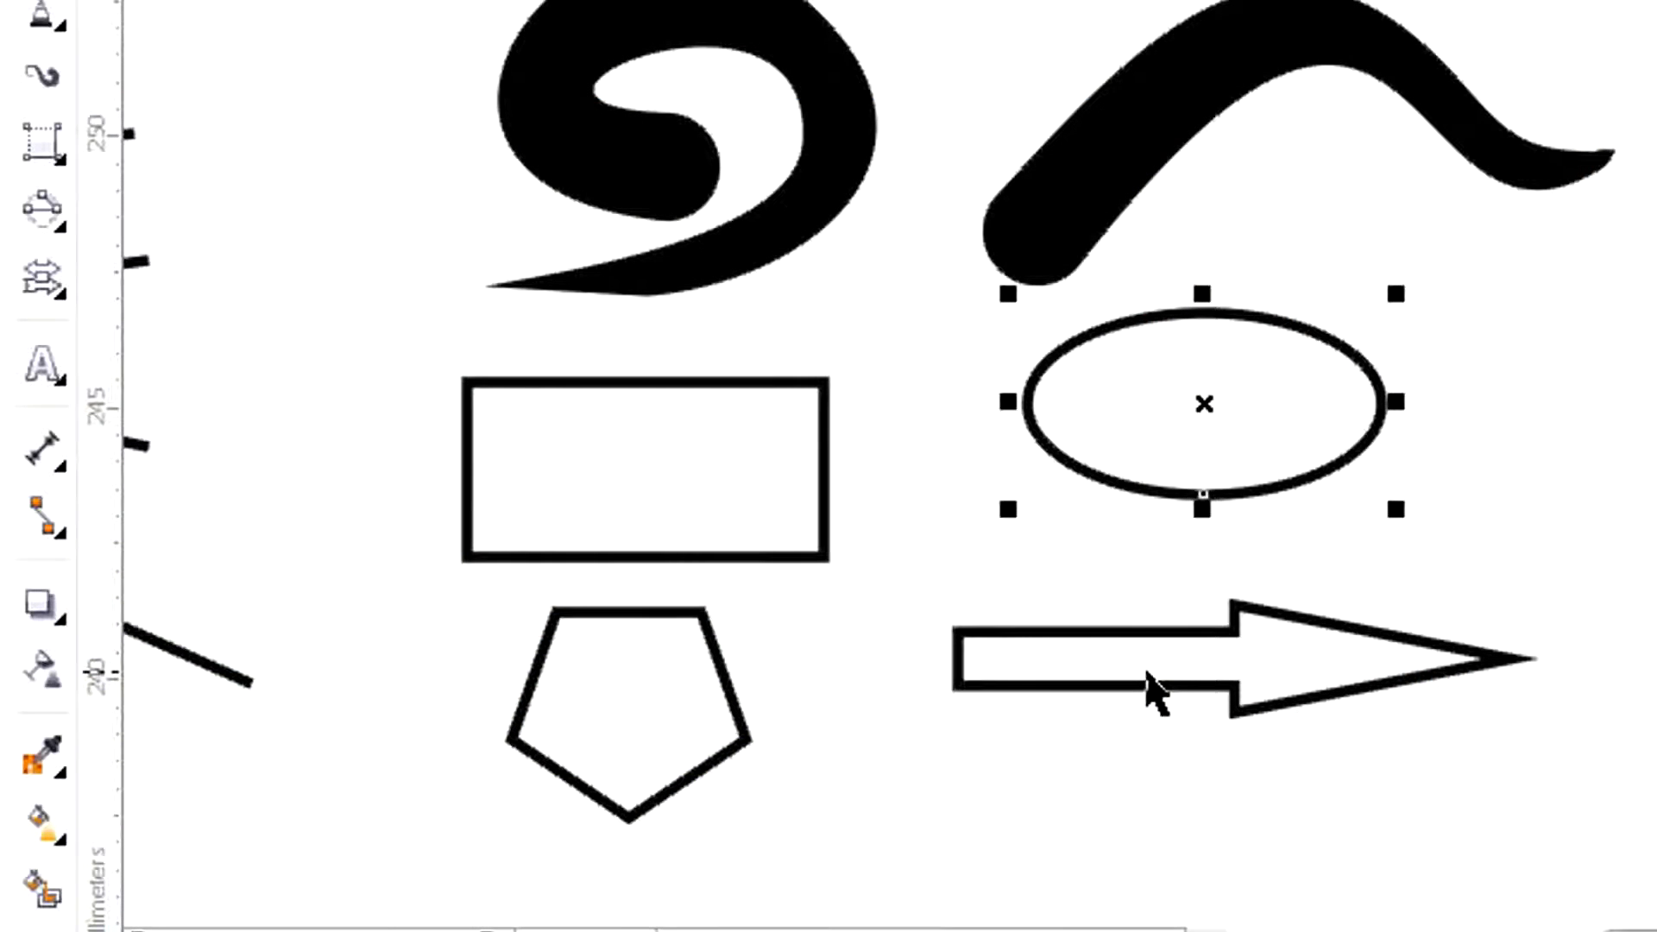
- Select the arrow and the ellipse together, and select the pentagon below the rectangle
left_click(1150, 687)
left_click(1202, 399, "shift")
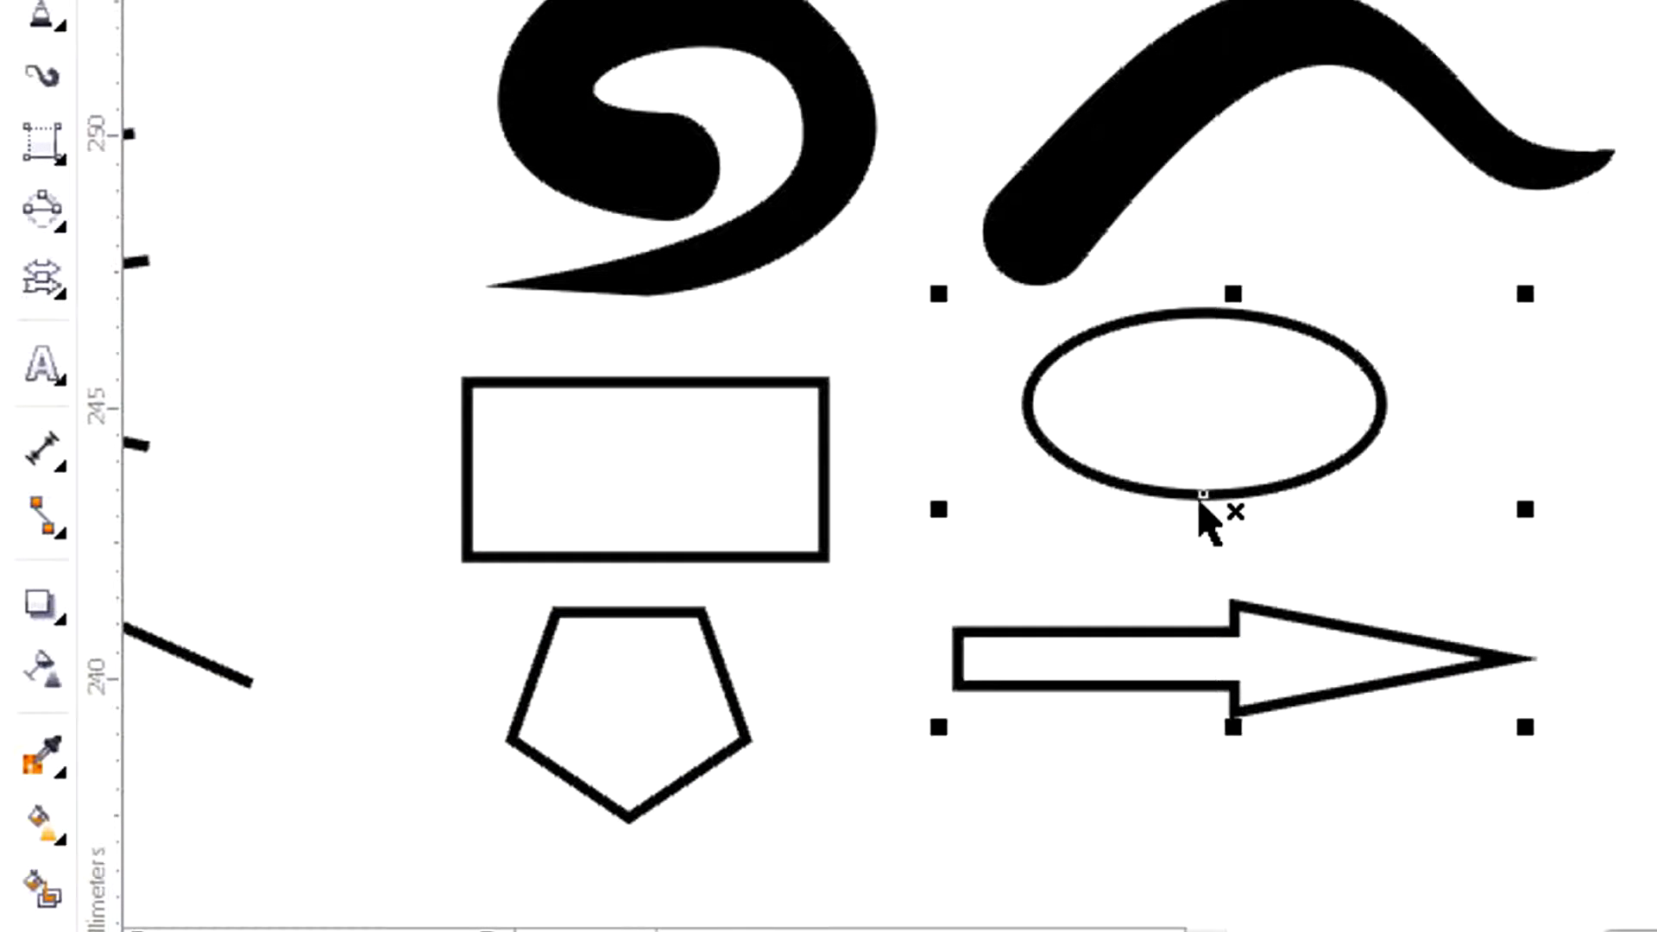
left_click(1198, 432, "shift")
left_click(633, 686)
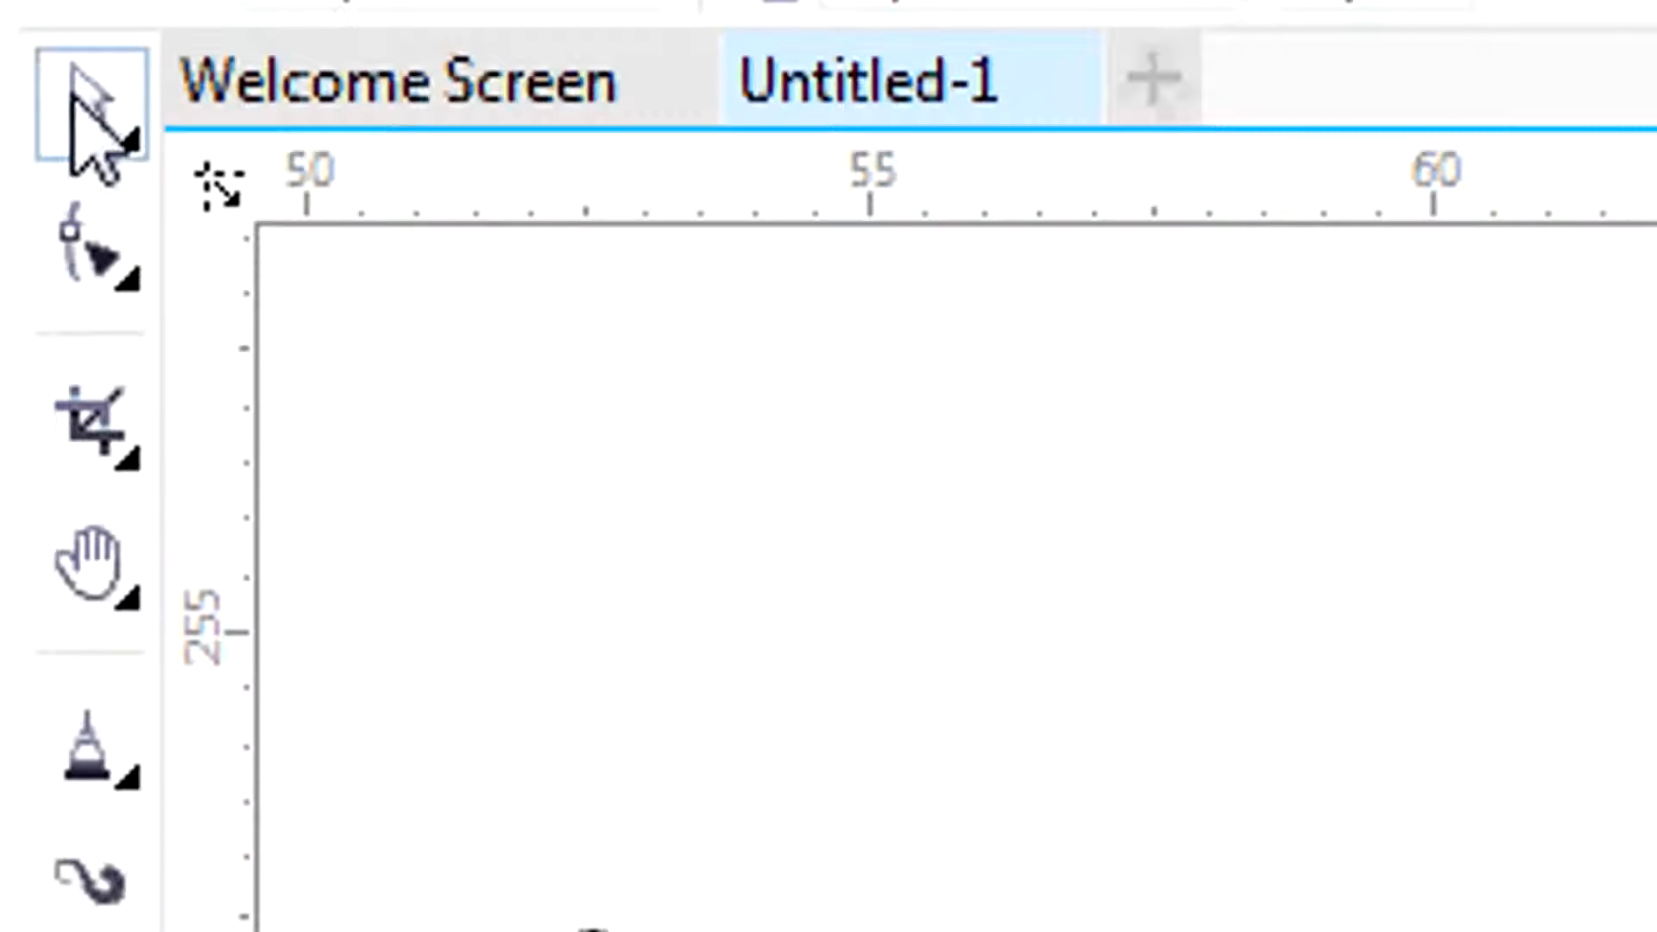
- With the Pick tool, select the wavy line, both straight lines, the curve, the zigzag and the spiral stroke one by one, and deselect
left_click(74, 99)
left_click(388, 121)
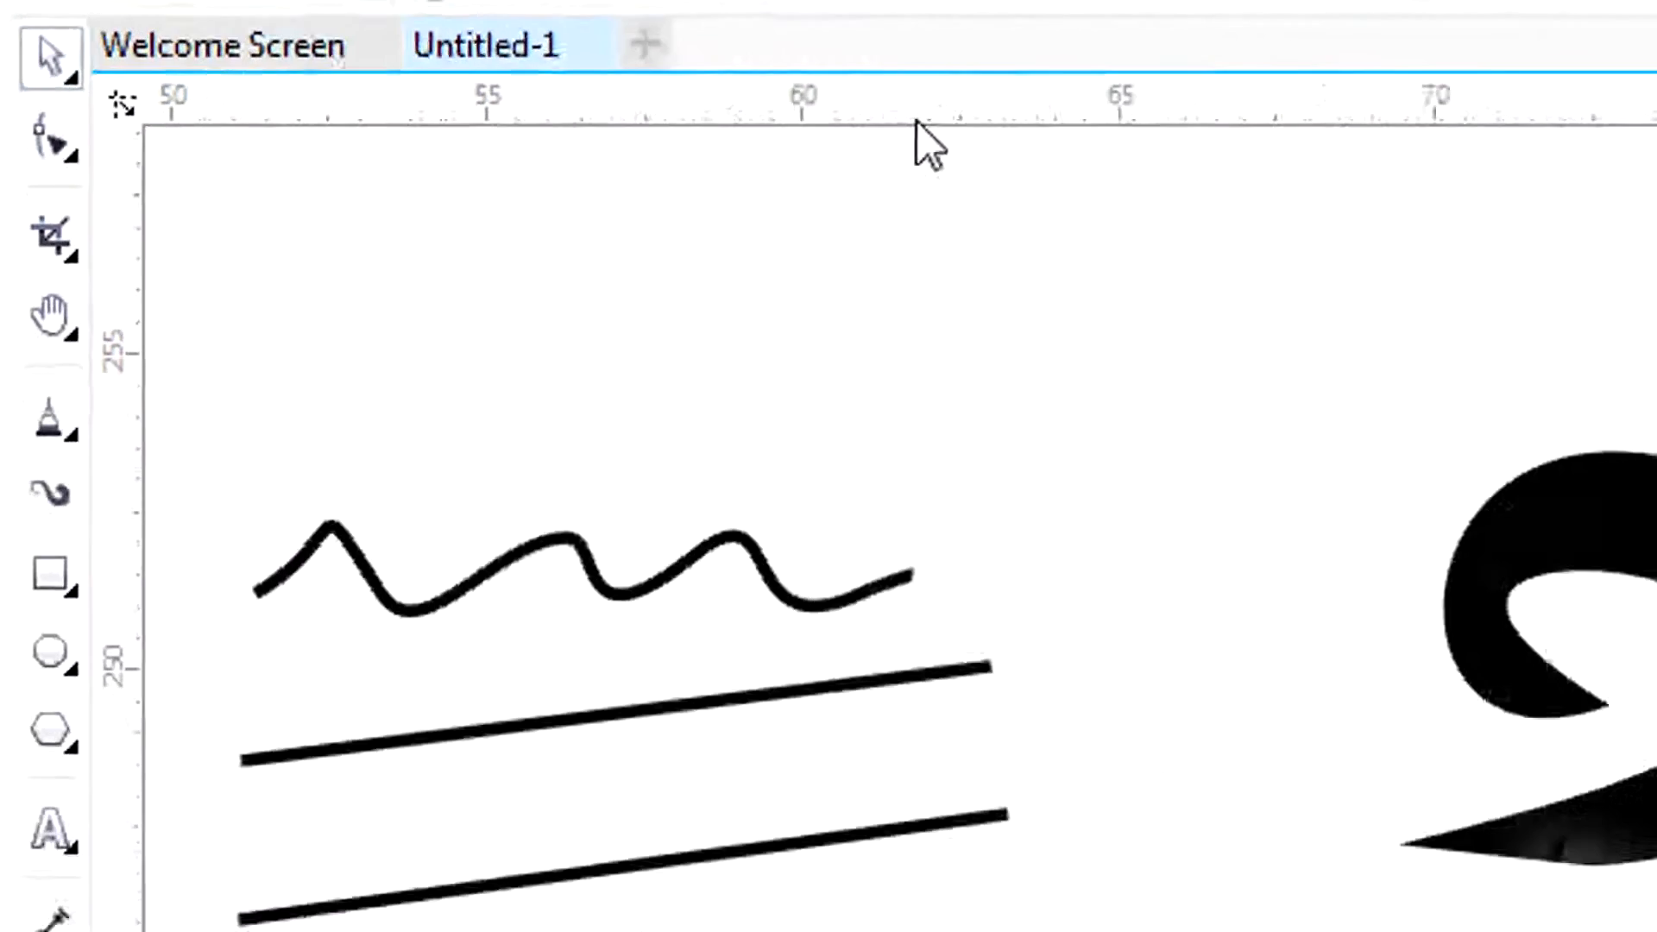
left_click(424, 362)
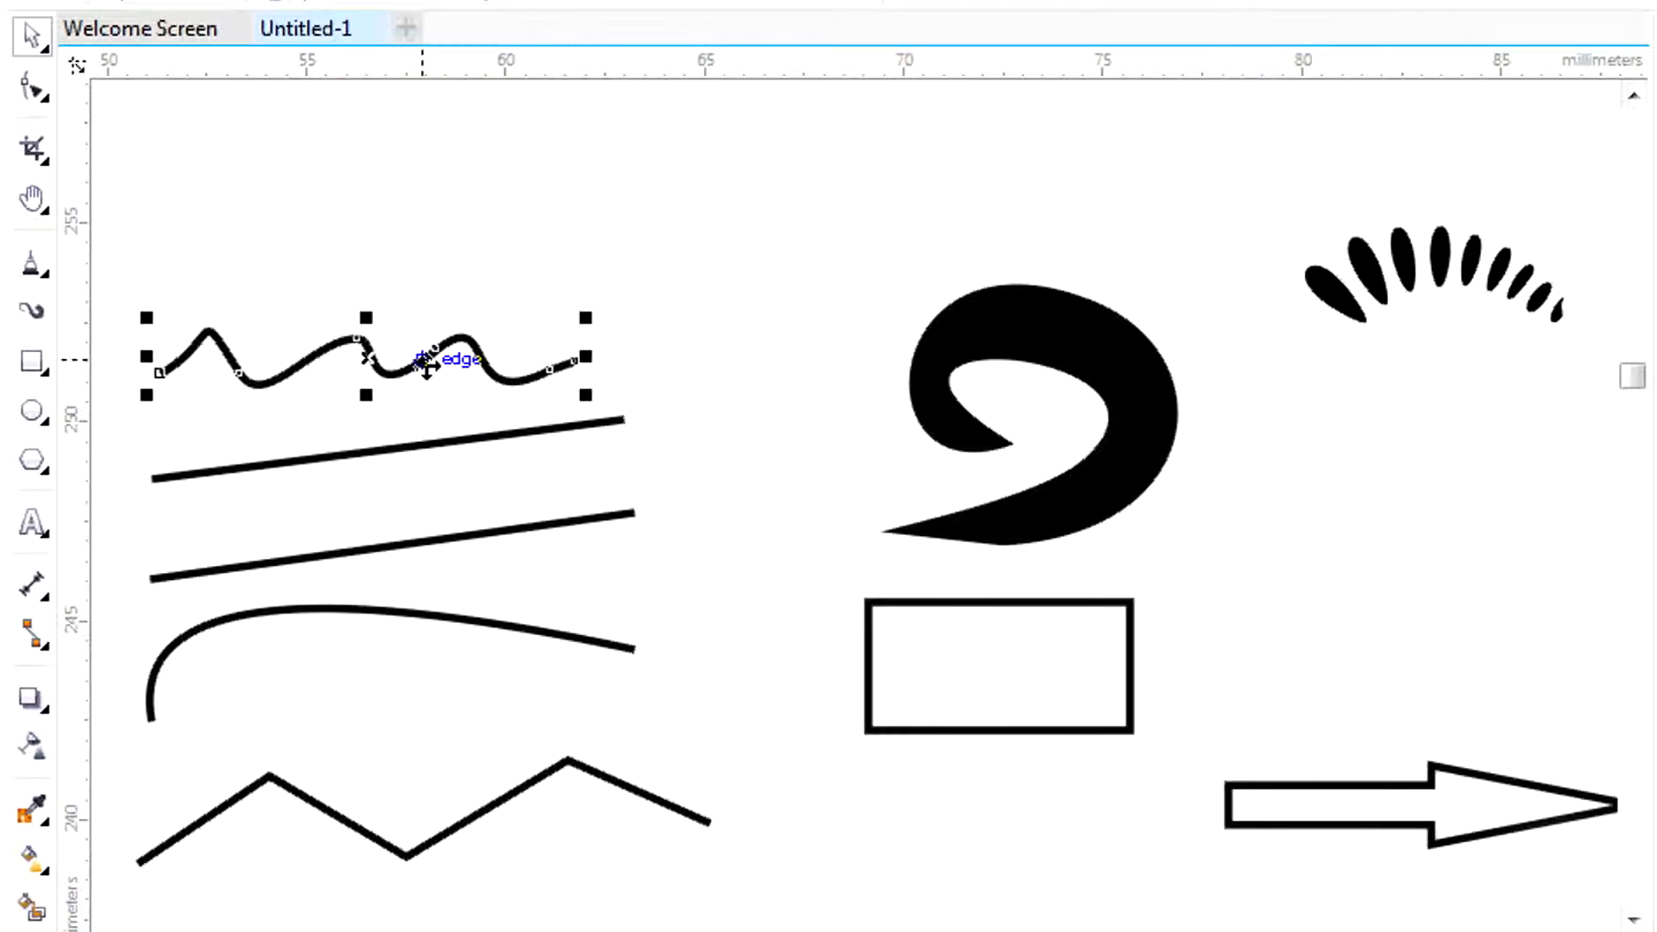
key("Escape")
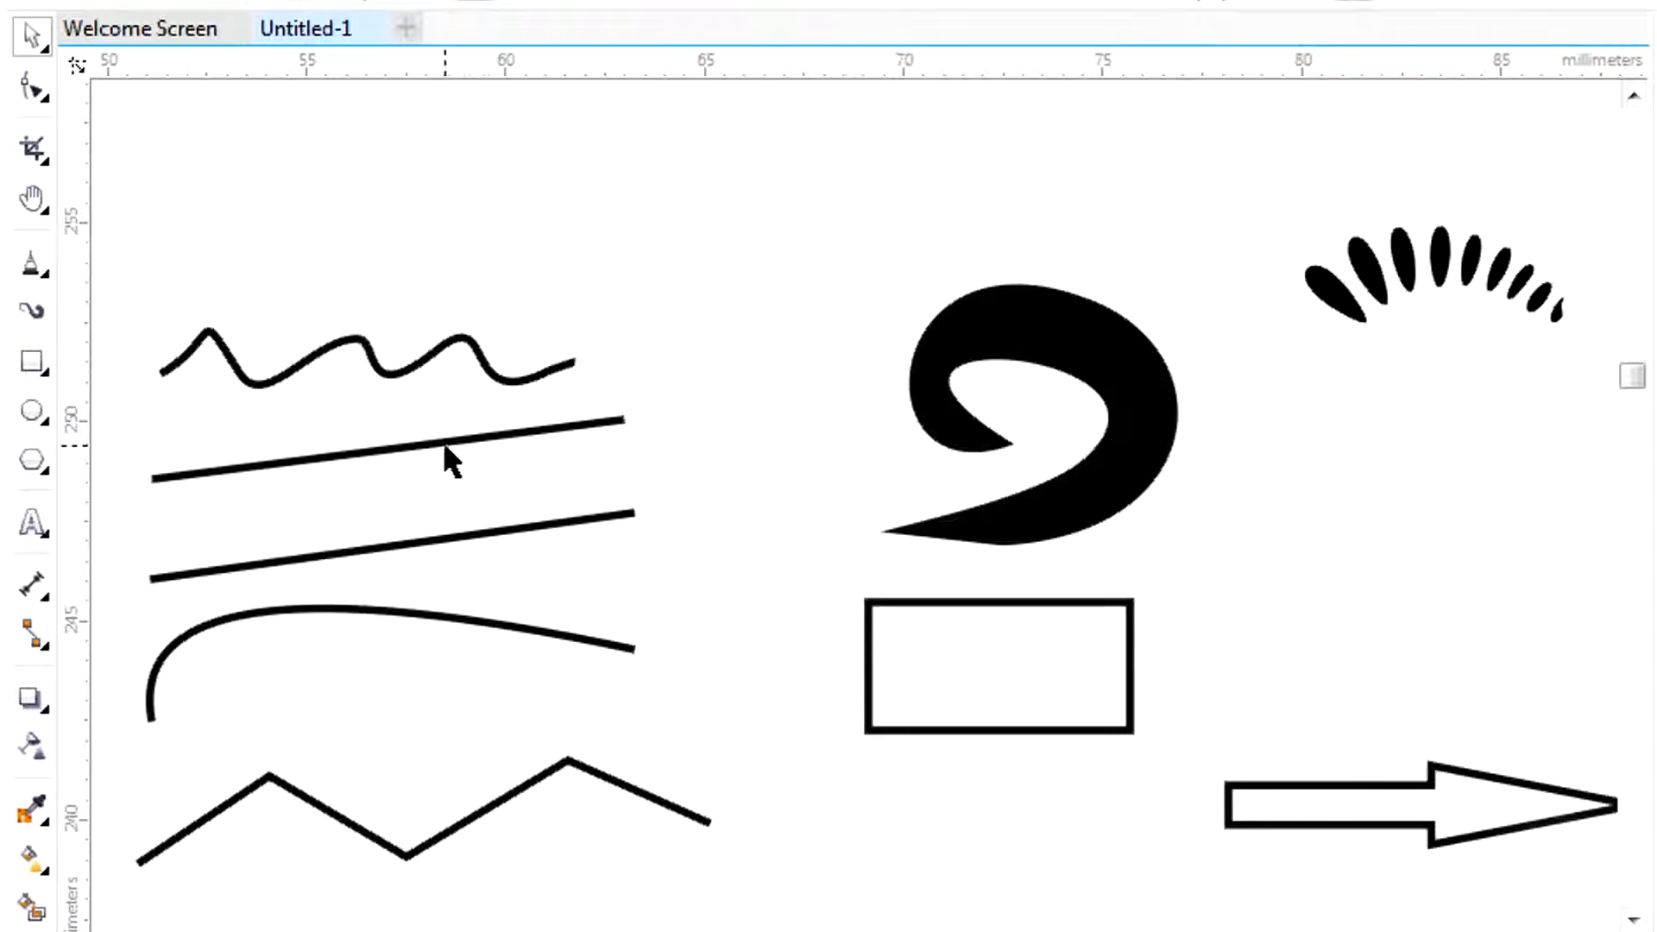
left_click(445, 441)
left_click(467, 540)
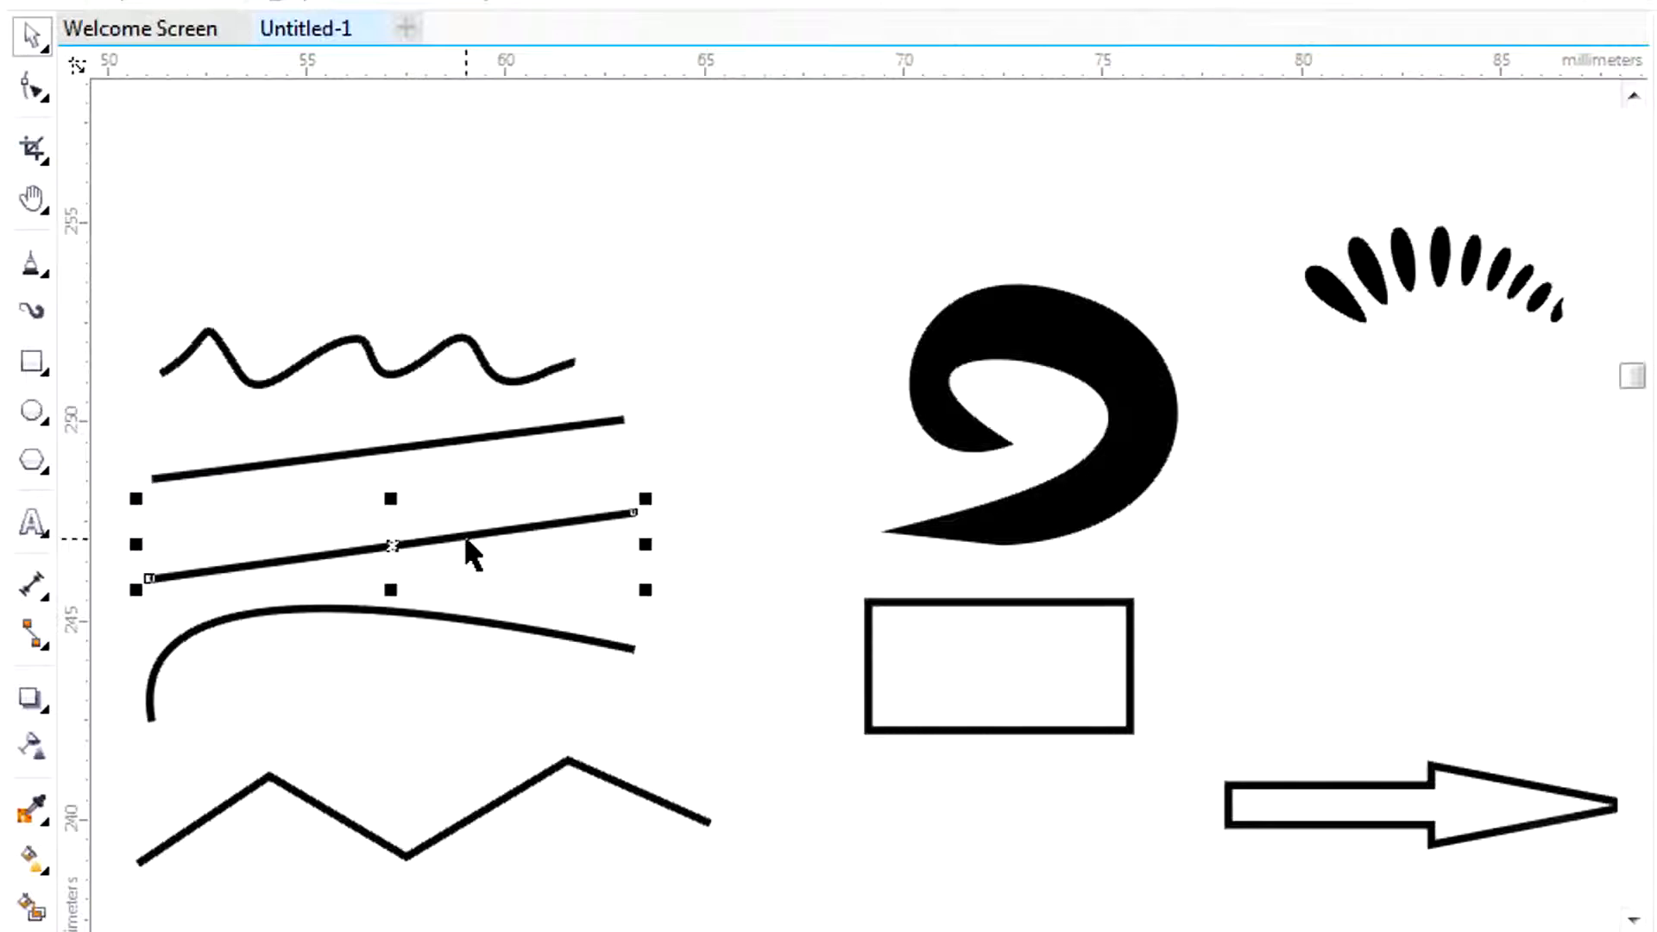
left_click(486, 625)
left_click(544, 771)
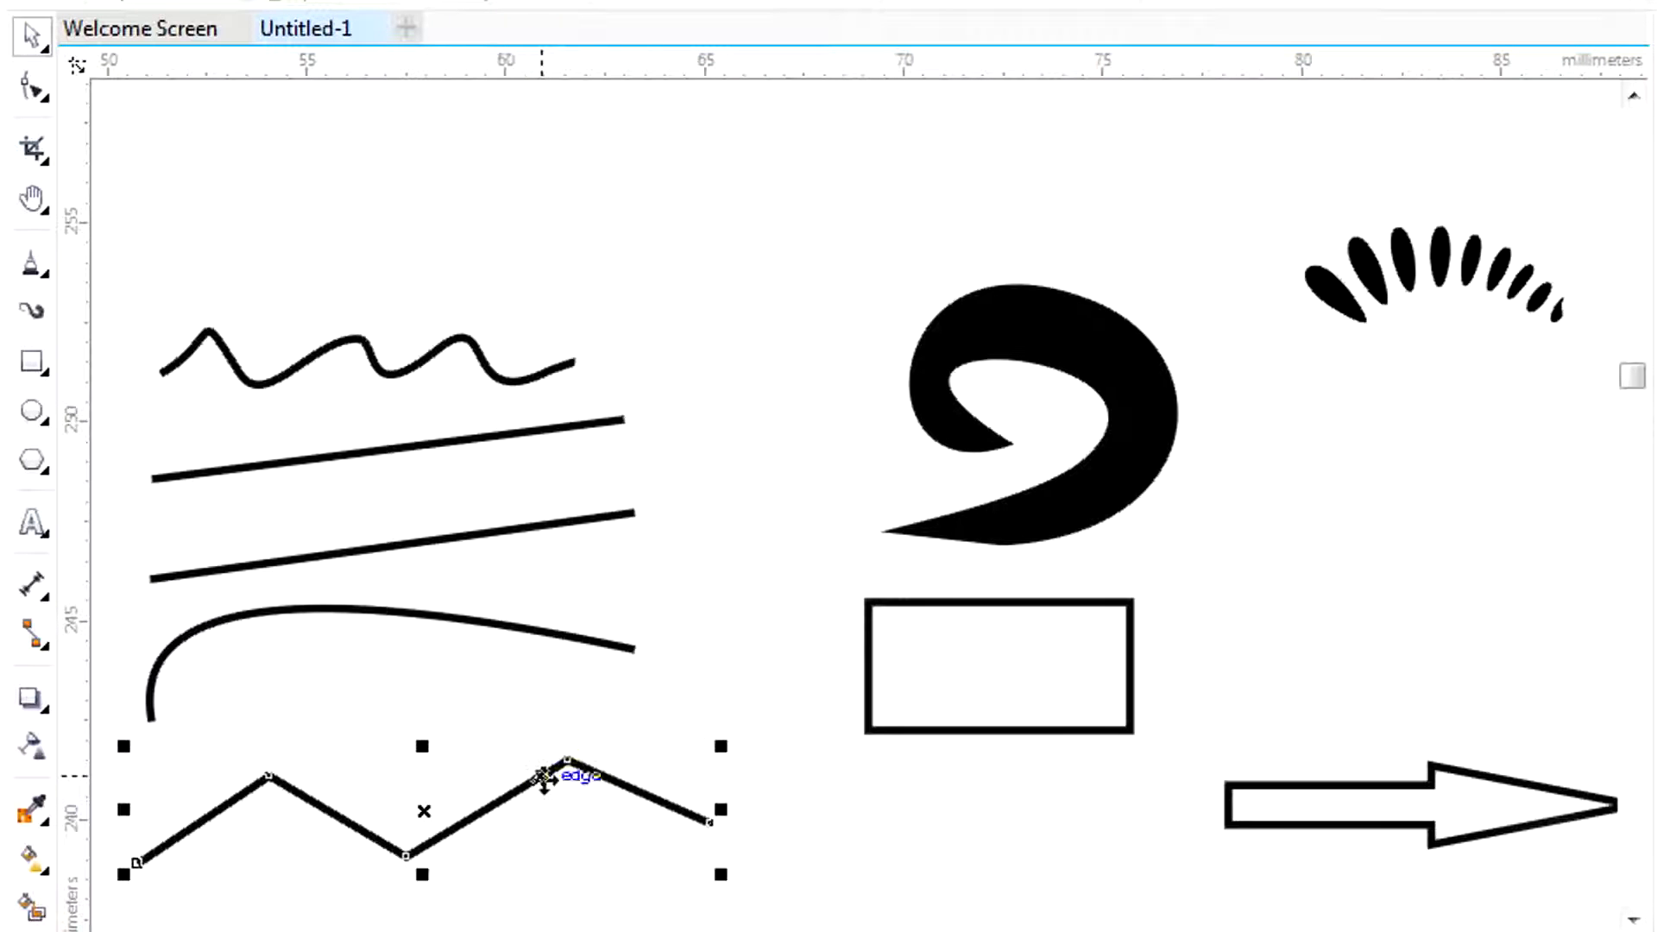
left_click(970, 372)
left_click(540, 291)
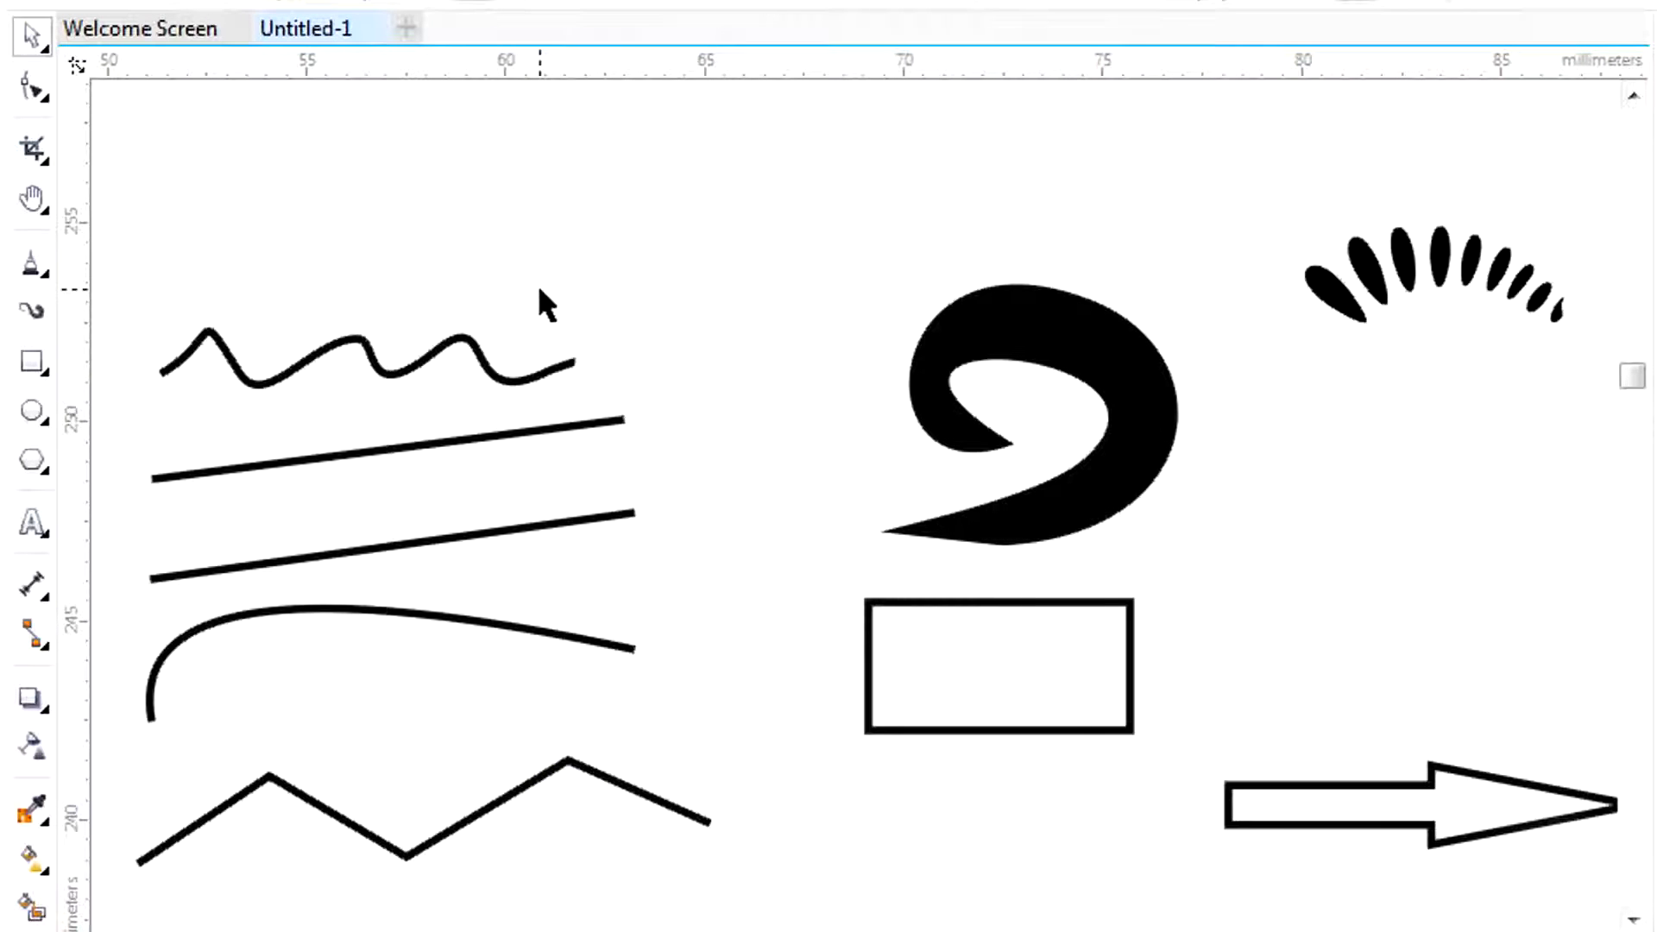
- Select the wavy line, both straight lines, the curve, the spiral stroke and the zigzag together, and deselect them
left_click(453, 349)
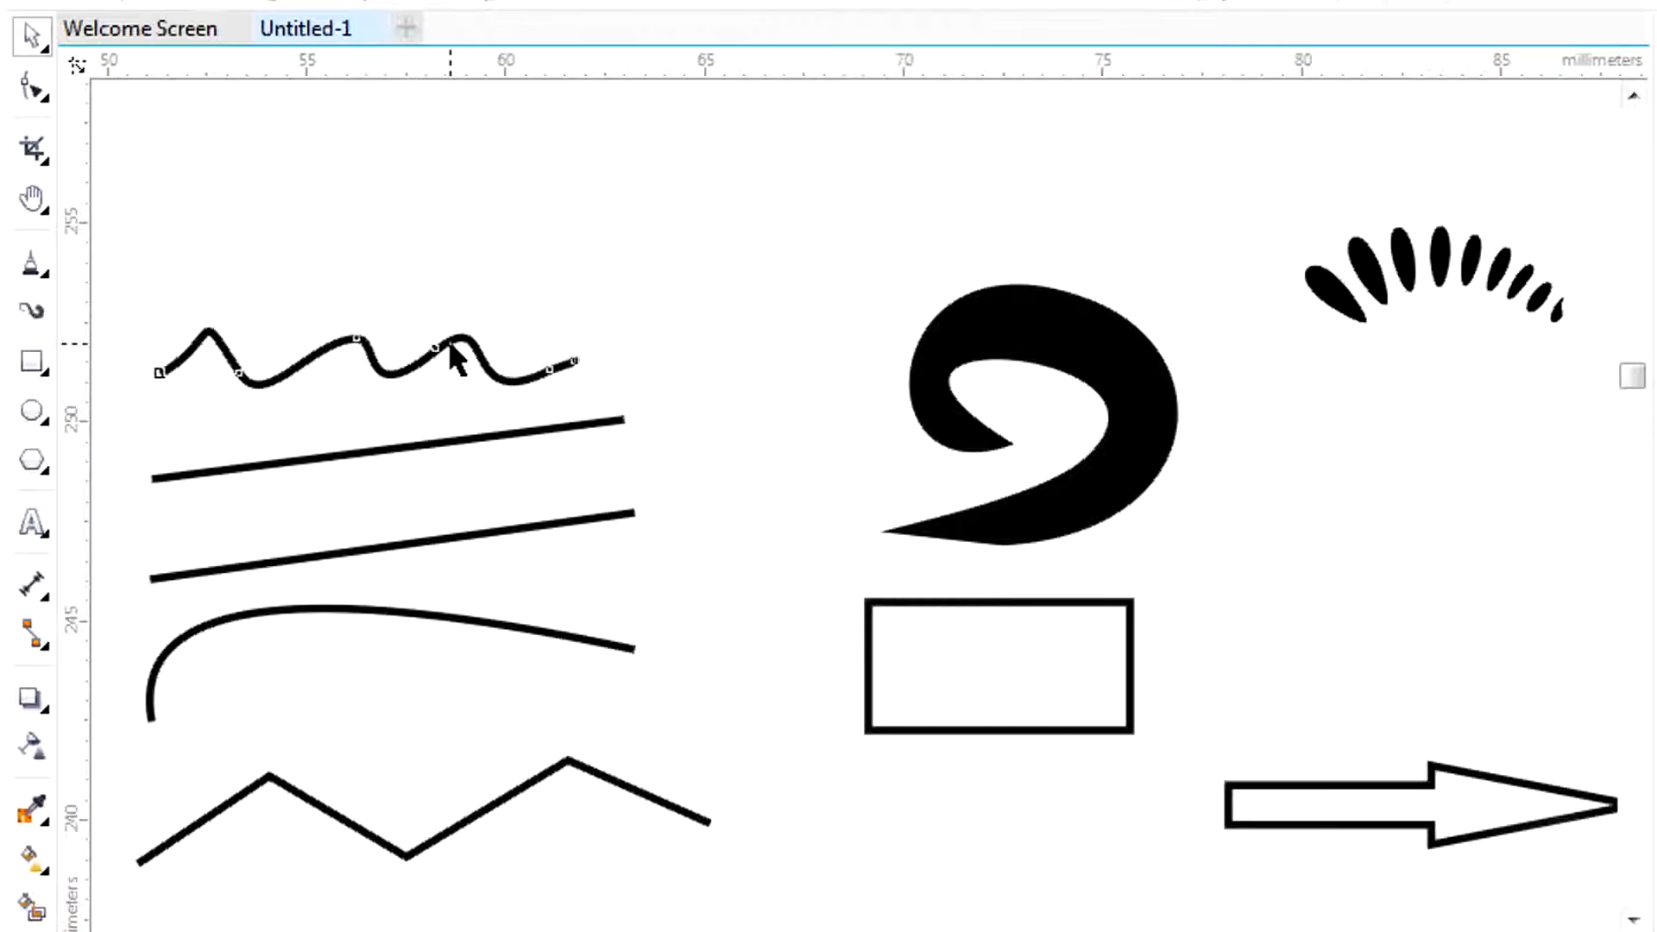
left_click(503, 438, "shift")
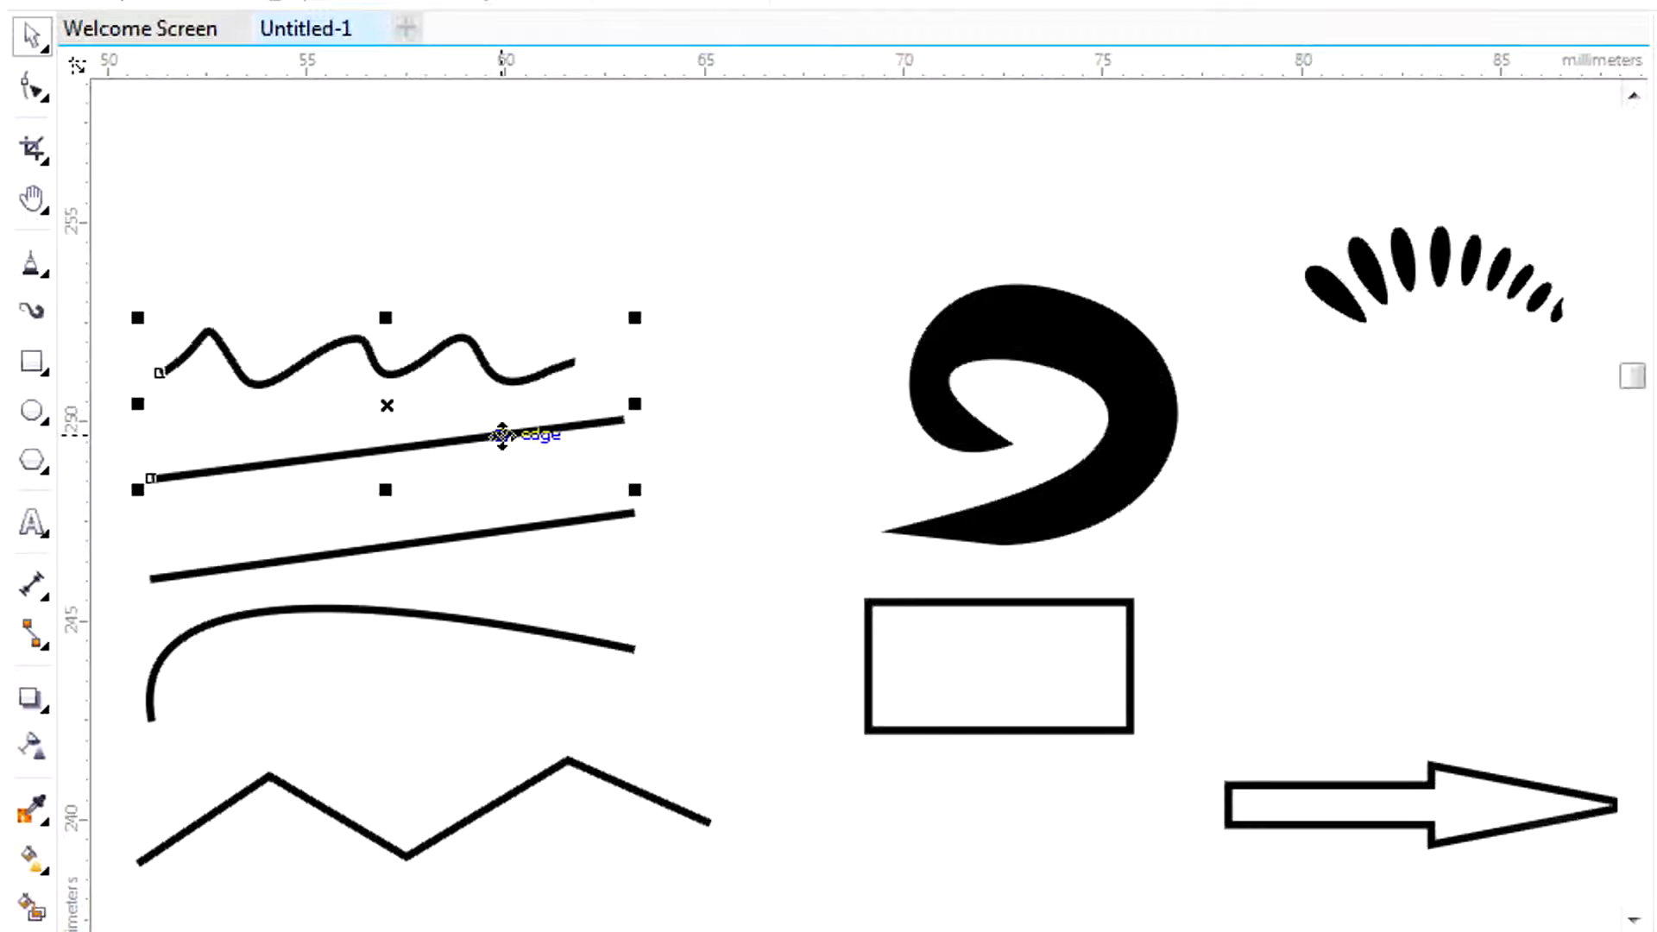
left_click(512, 526, "shift")
left_click(502, 623, "shift")
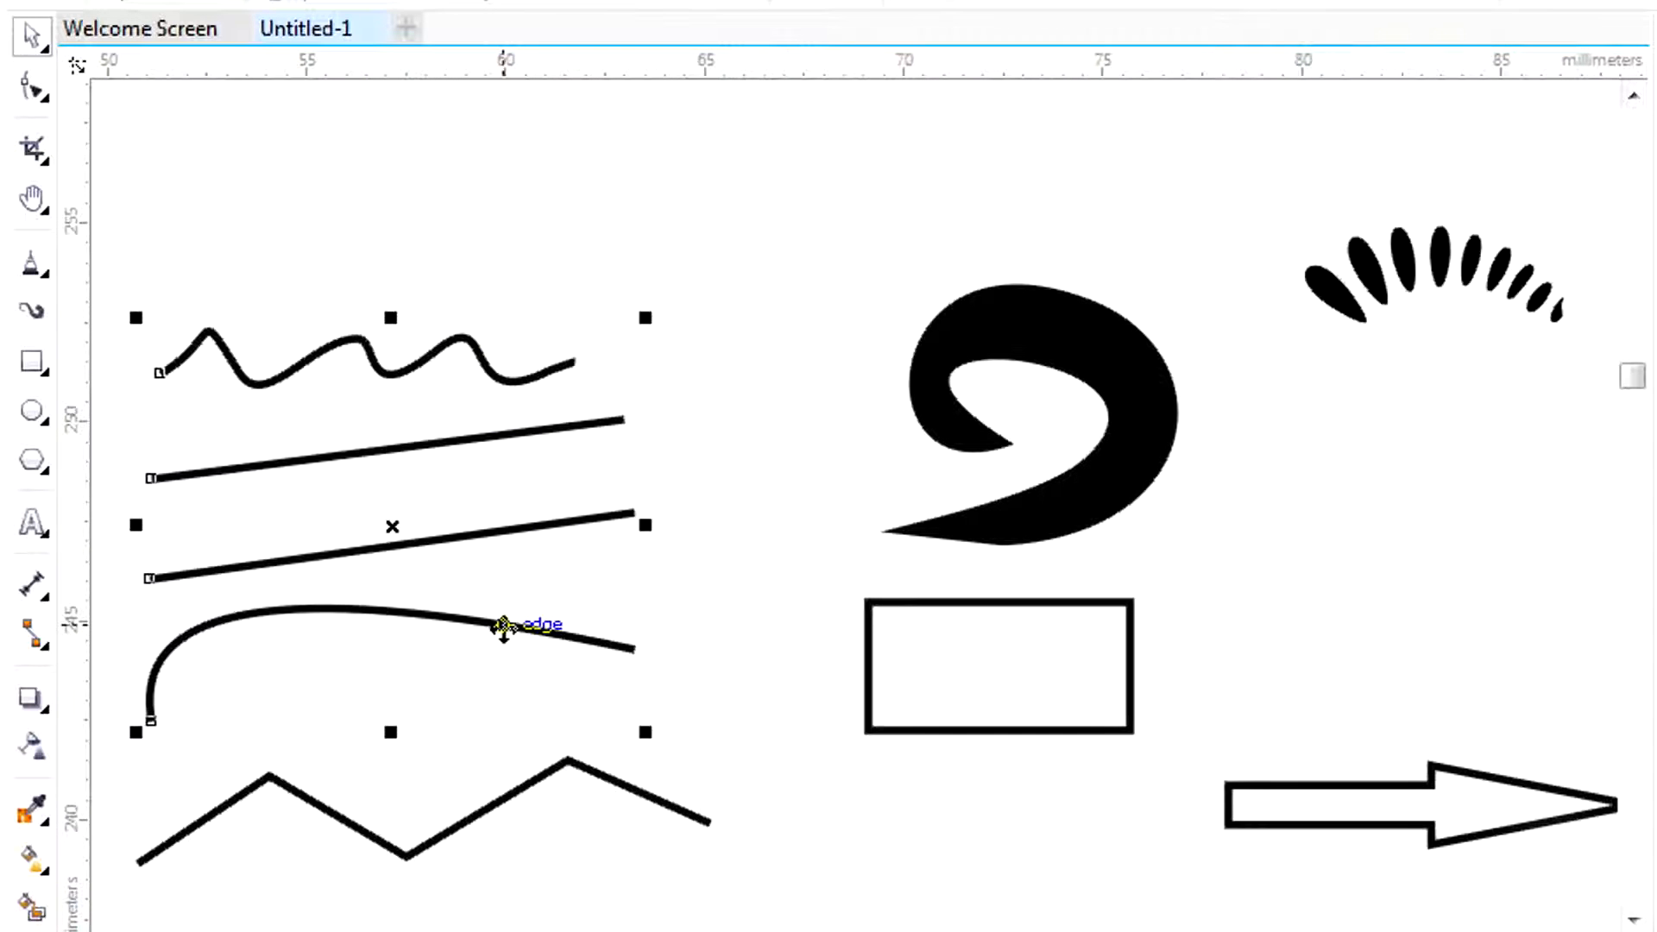
left_click(1061, 475, "shift")
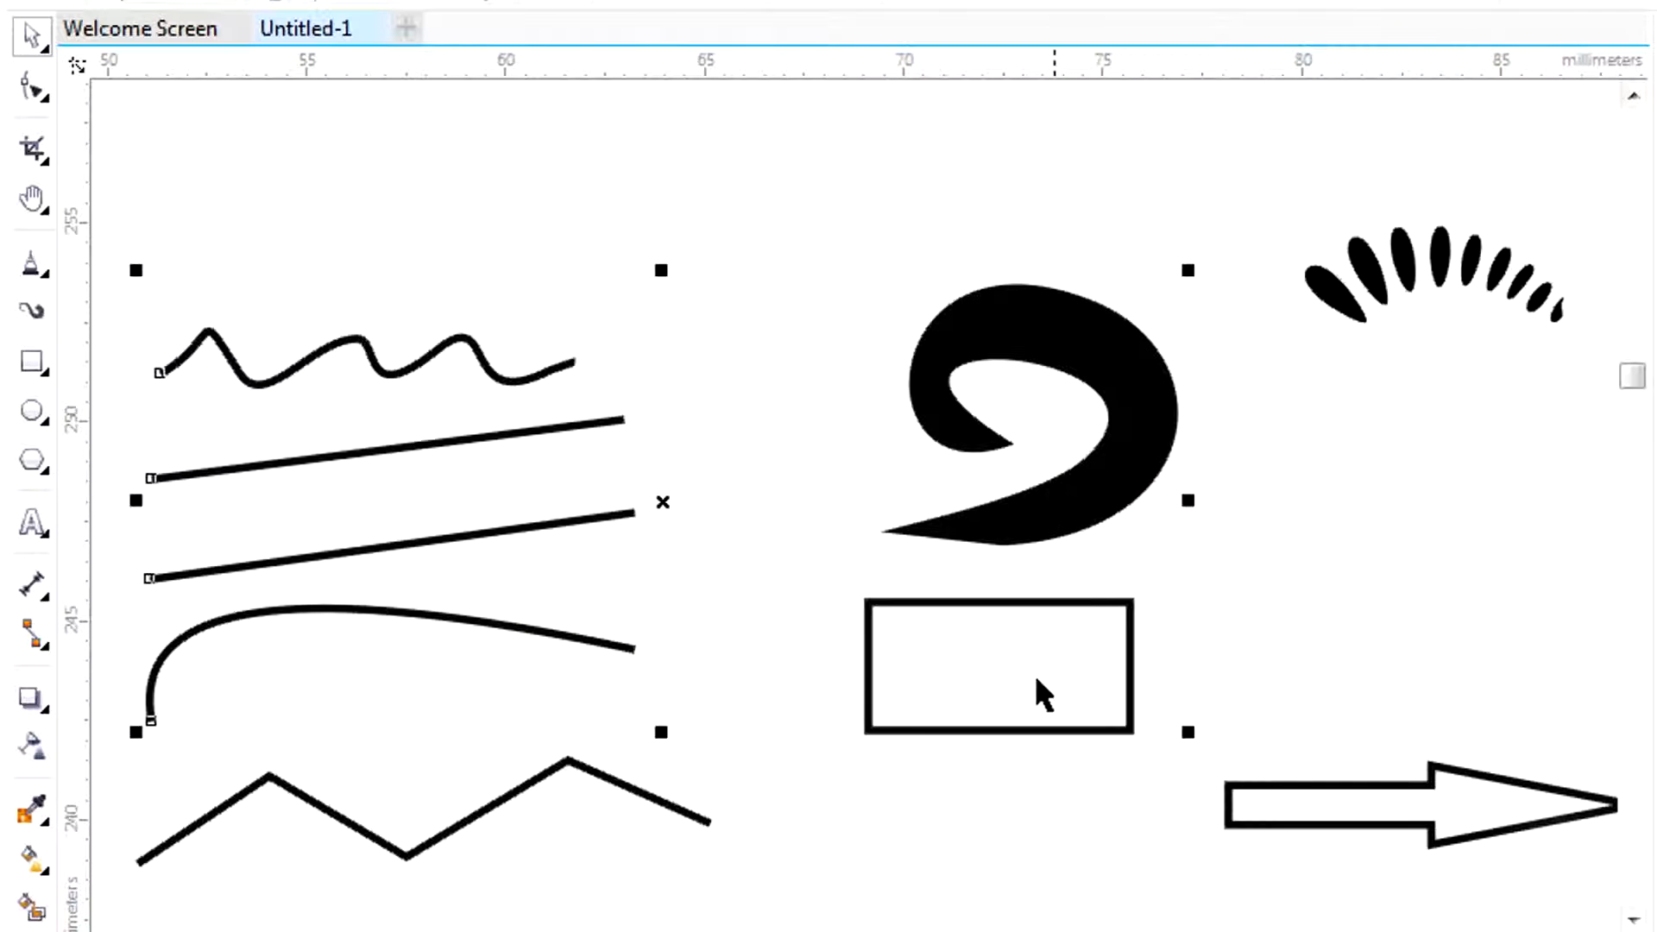
left_click(660, 811, "shift")
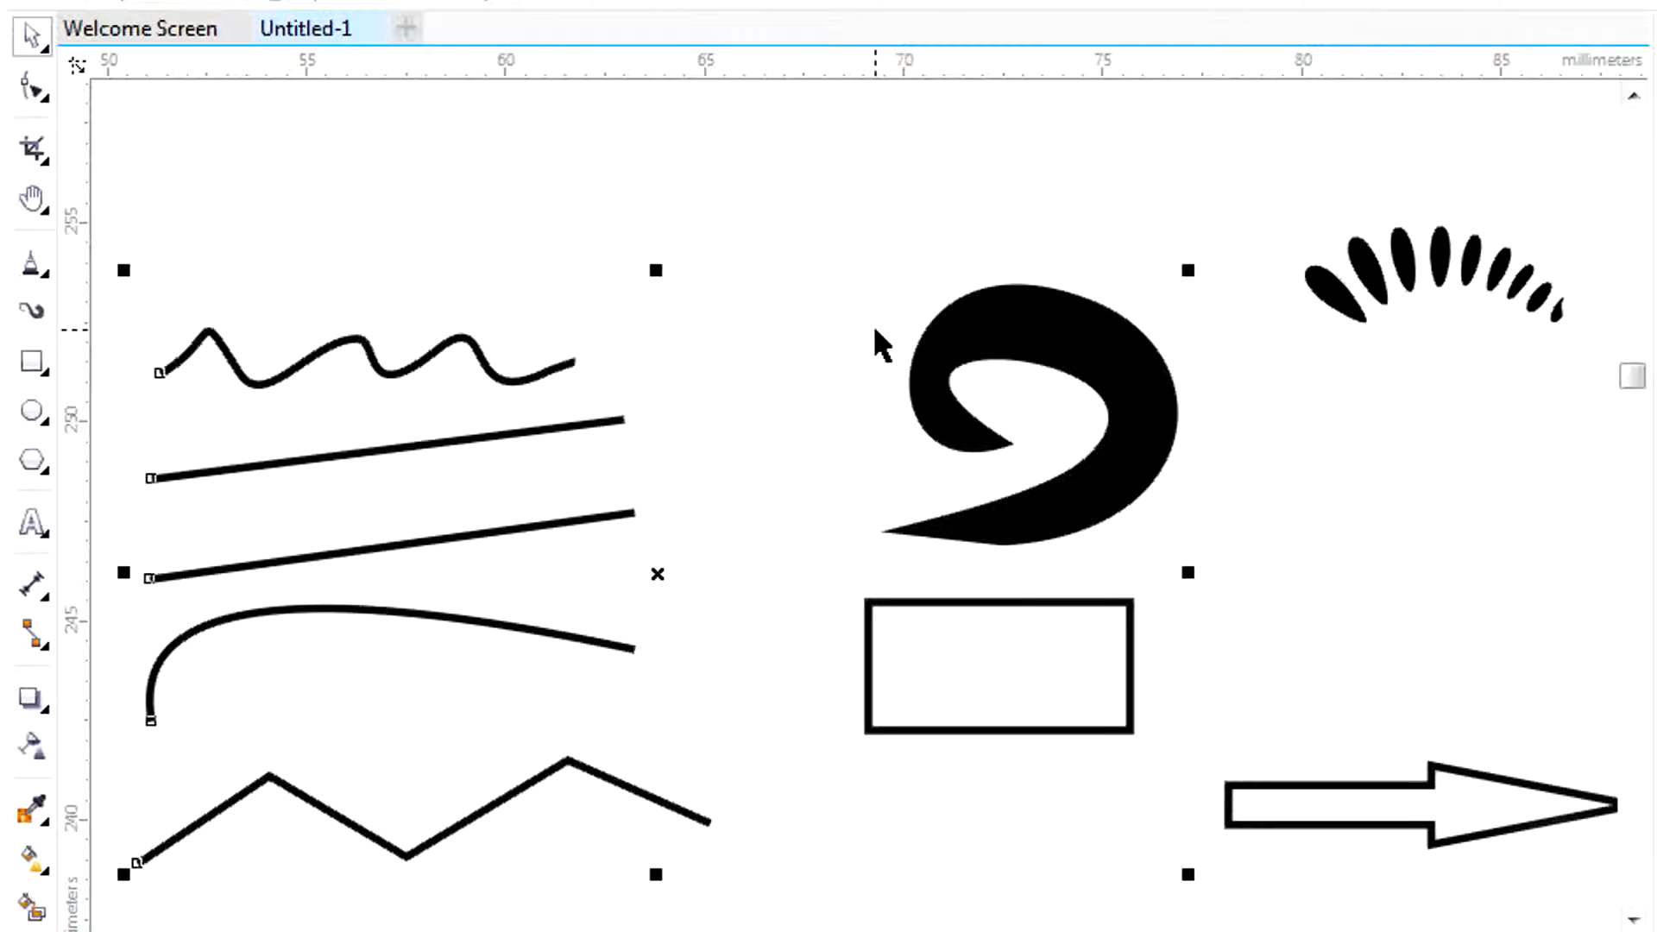
key("Escape")
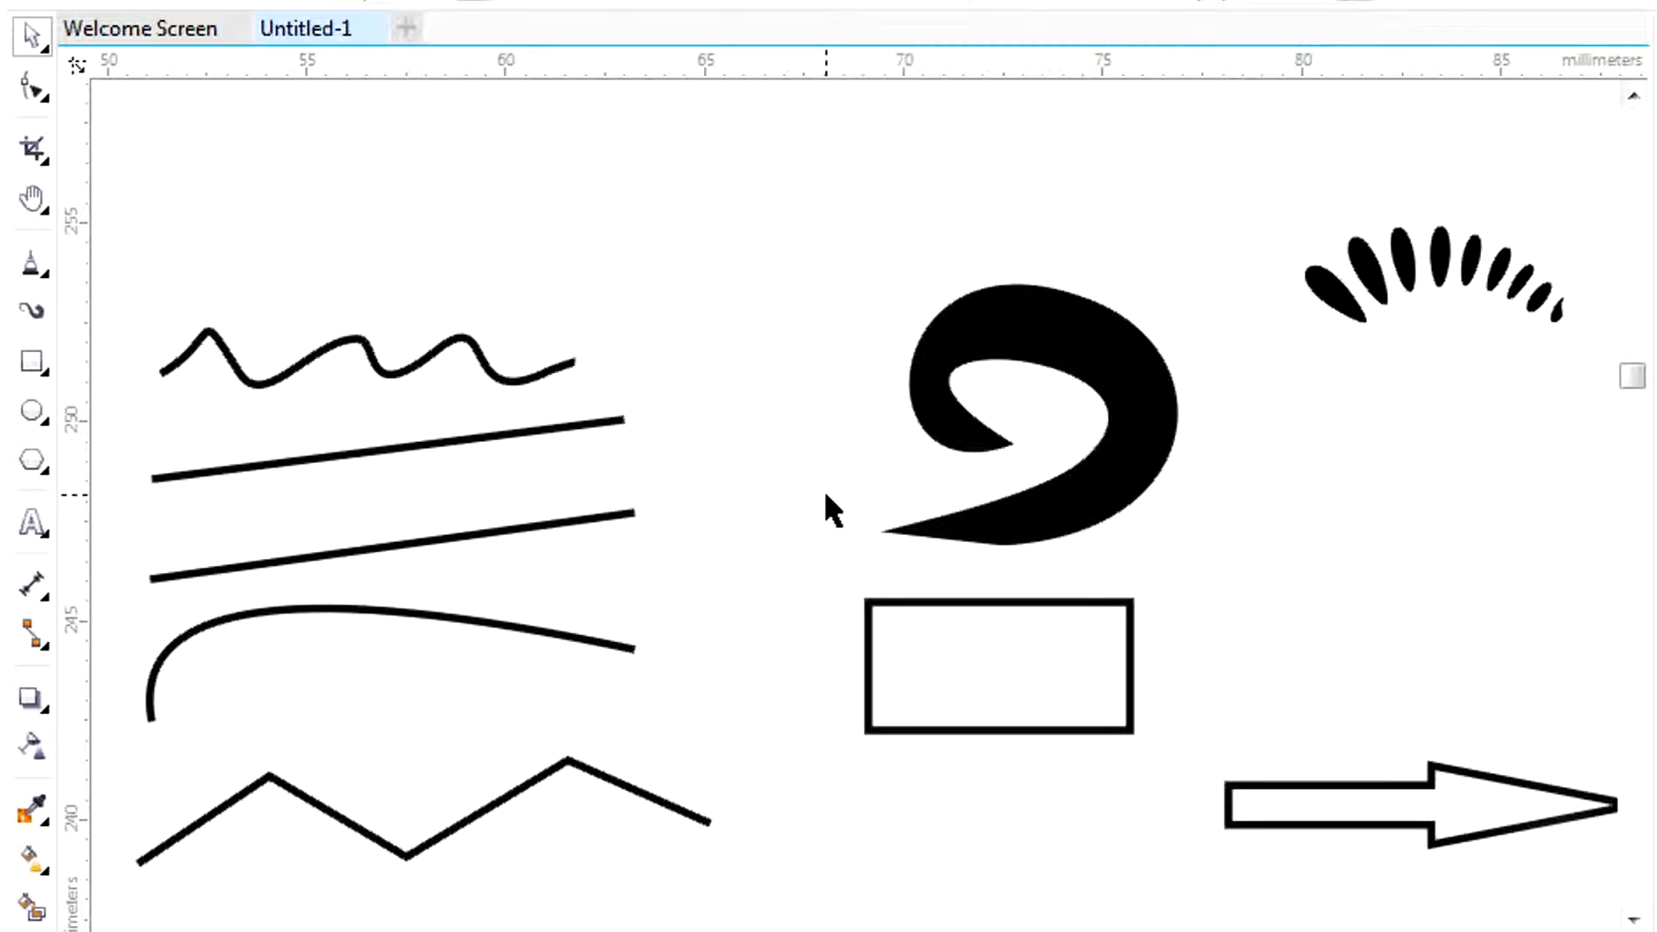
- Delete the wavy line and both straight lines
left_click(362, 360)
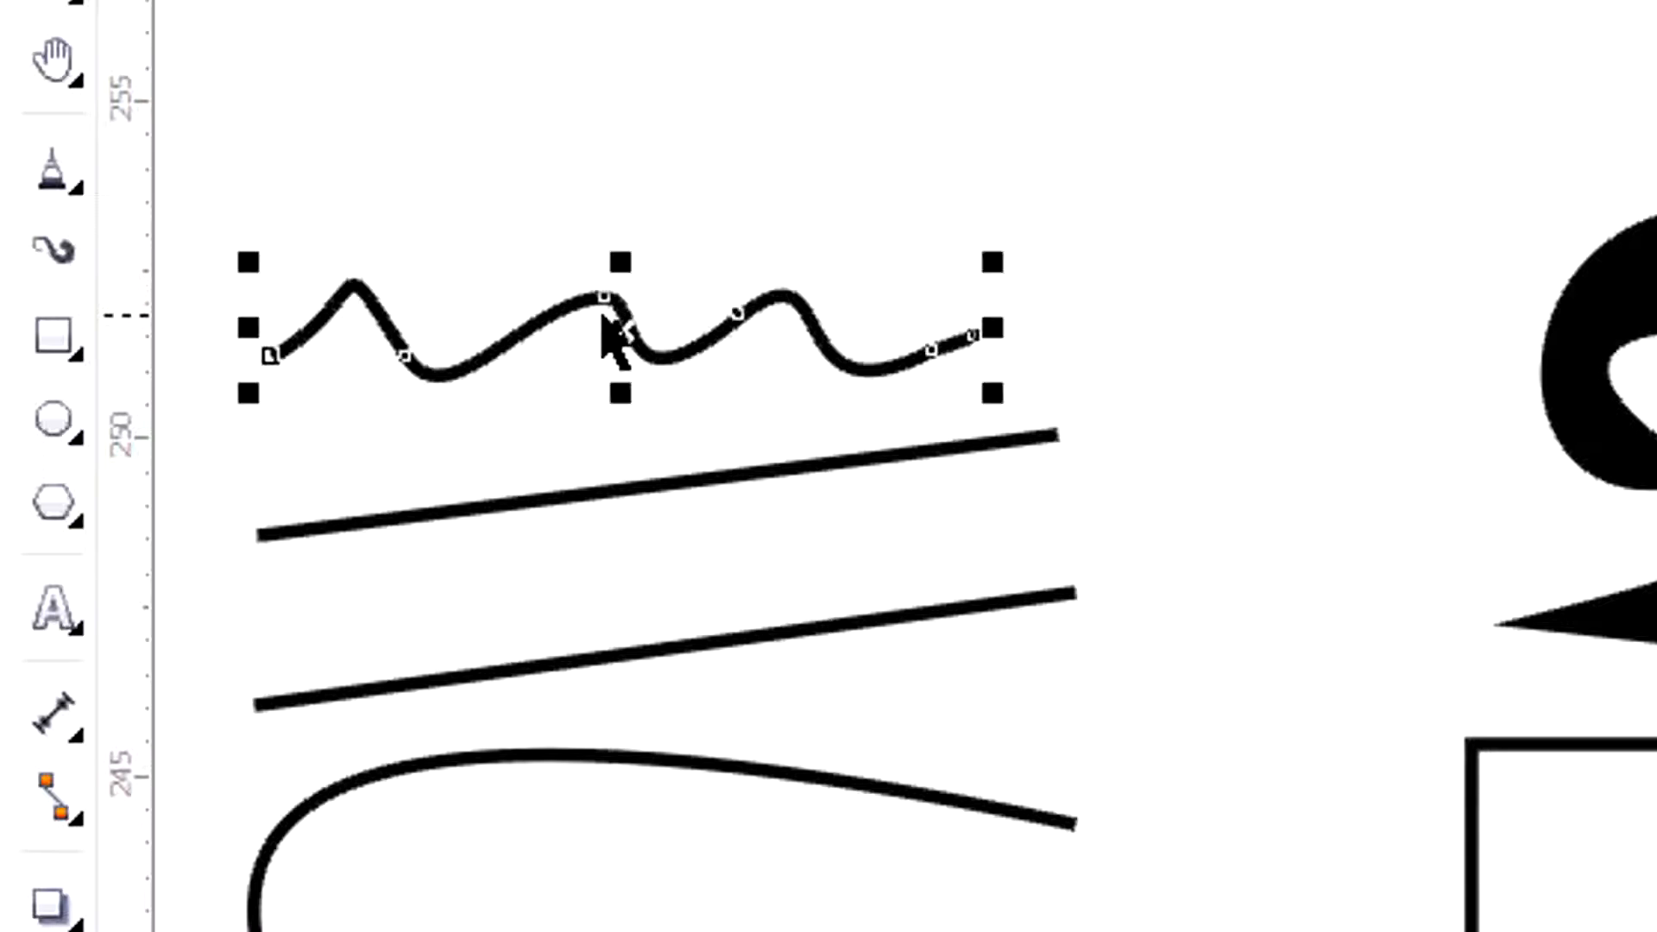
right_click(606, 335)
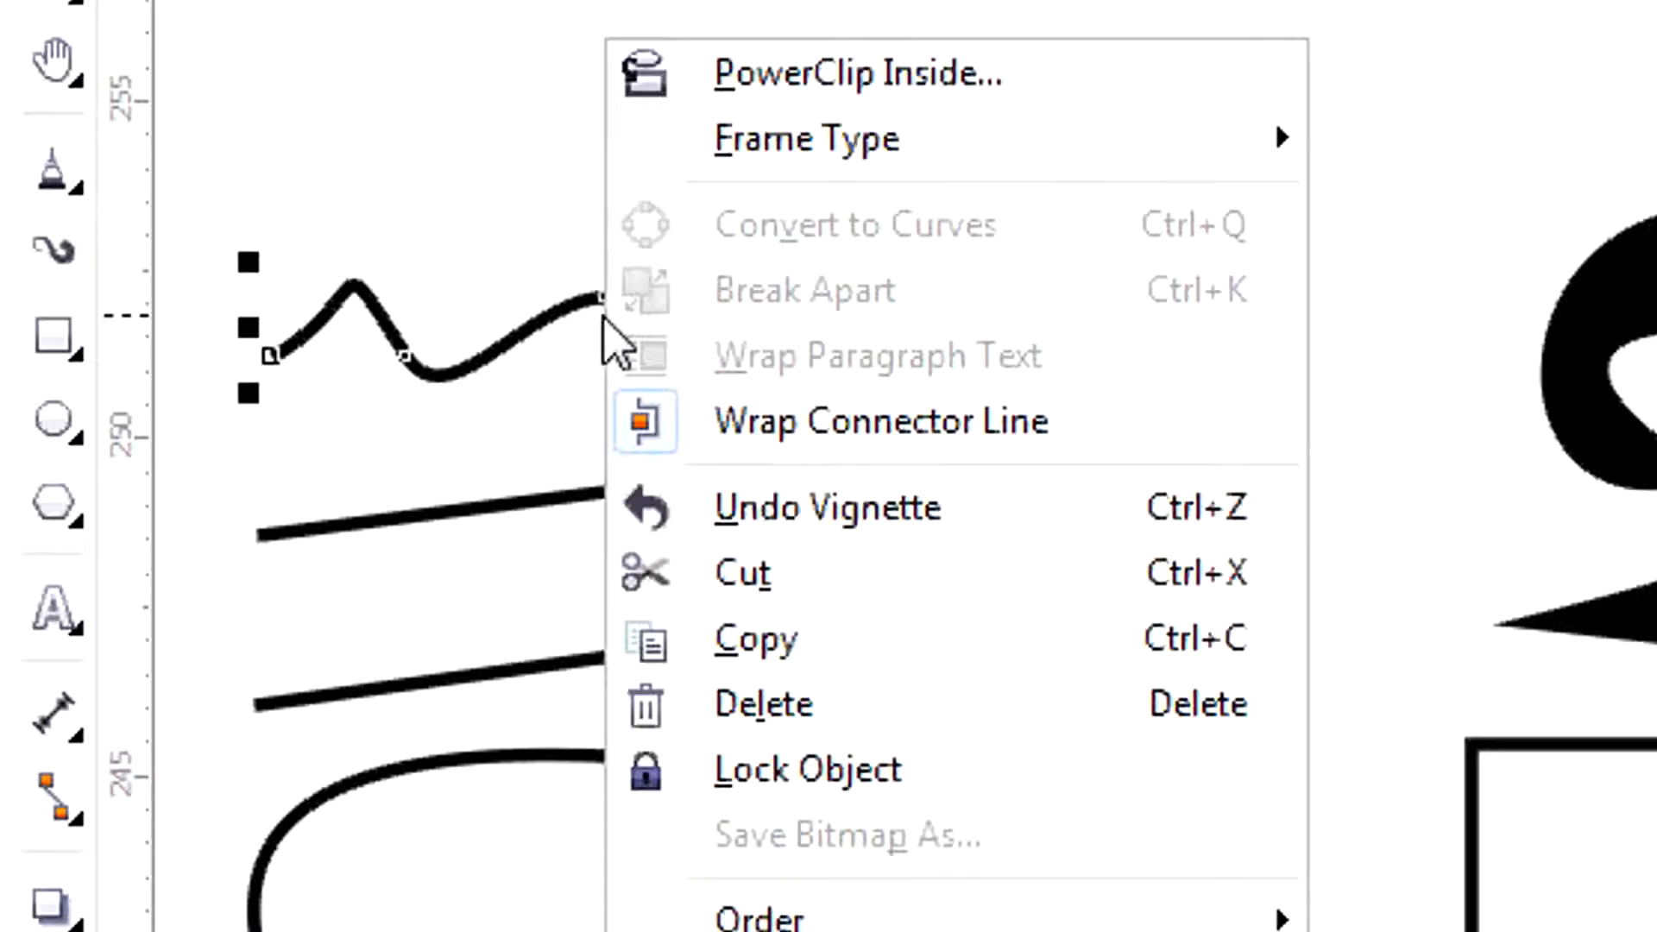
left_click(807, 587)
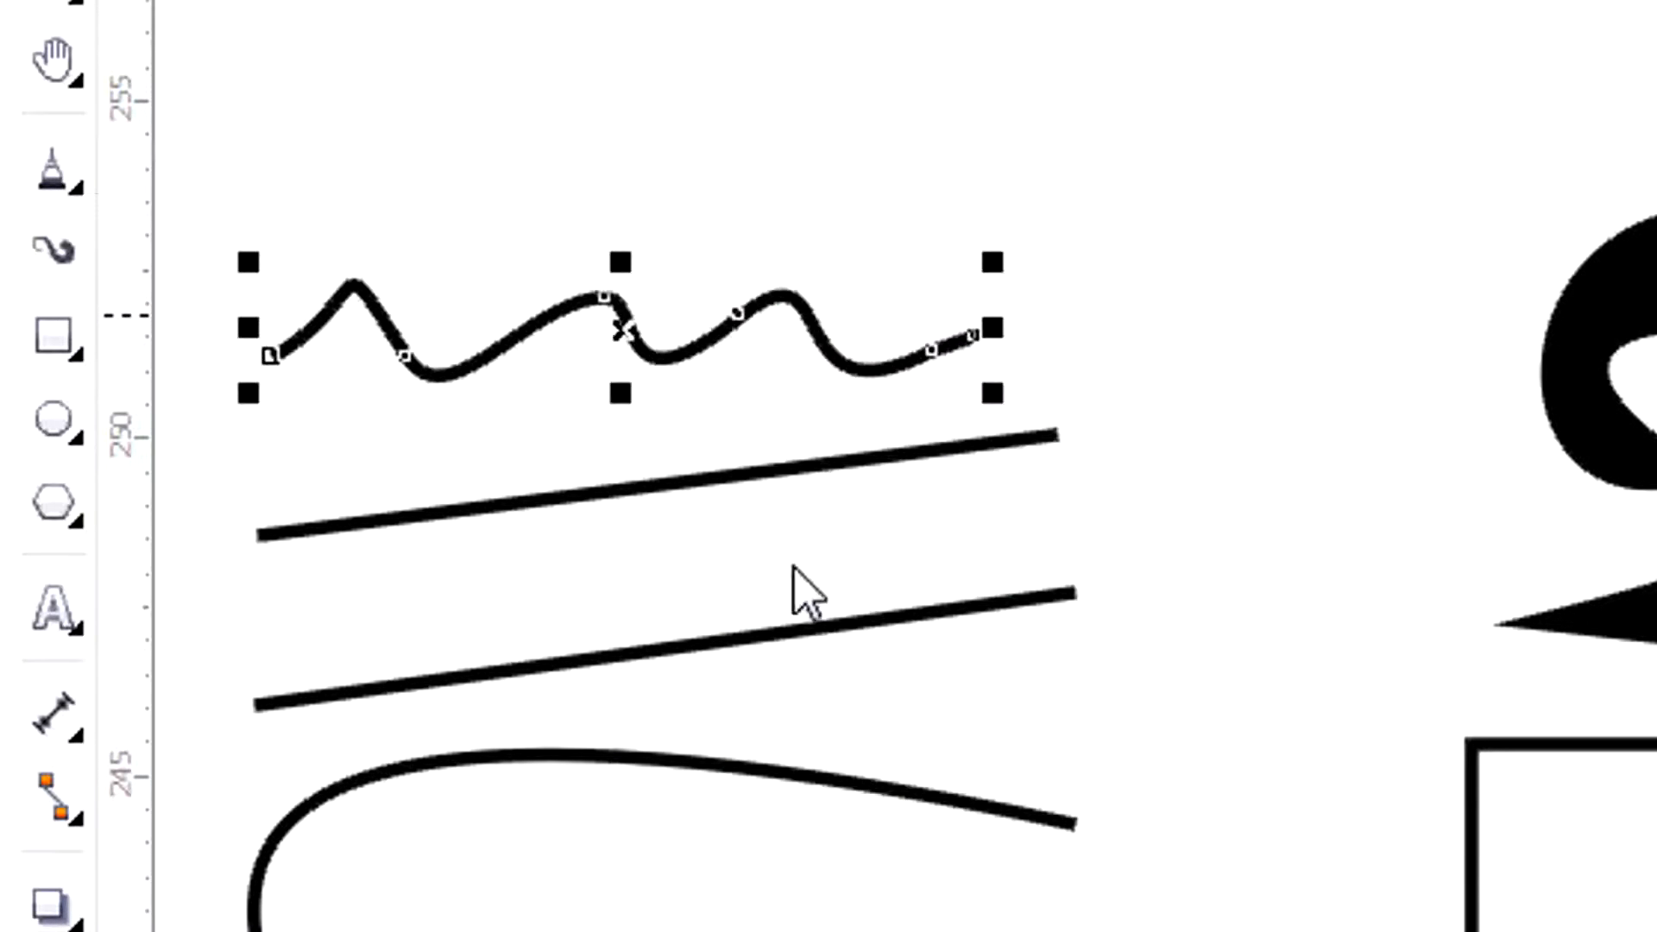
right_click(713, 476)
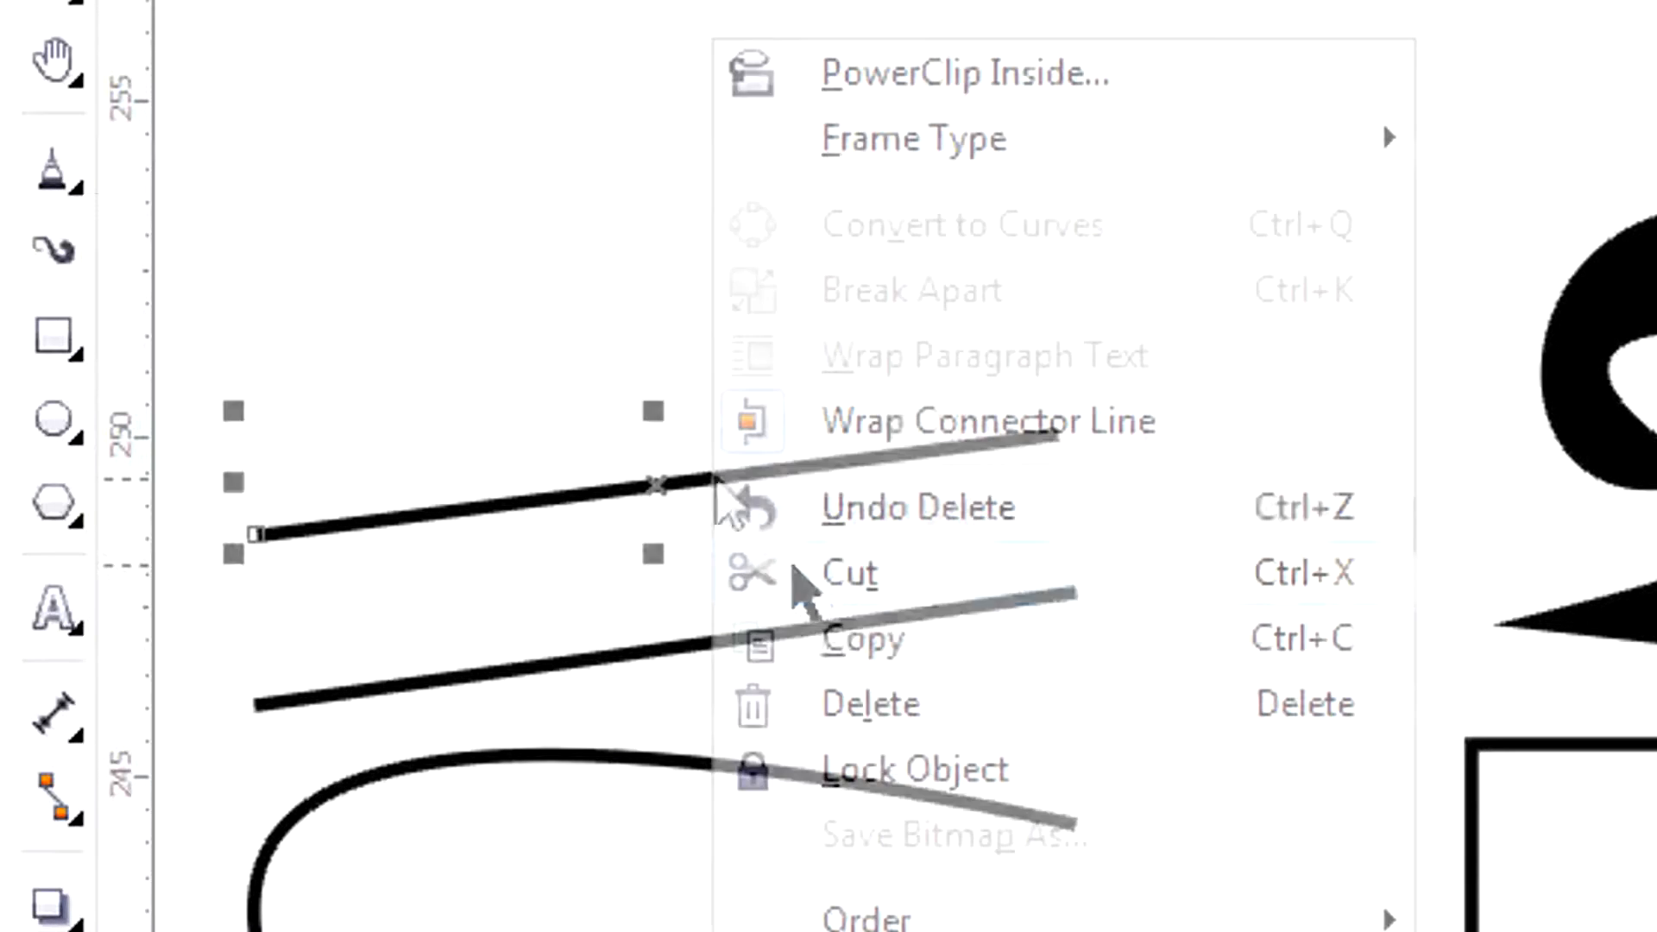
left_click(939, 723)
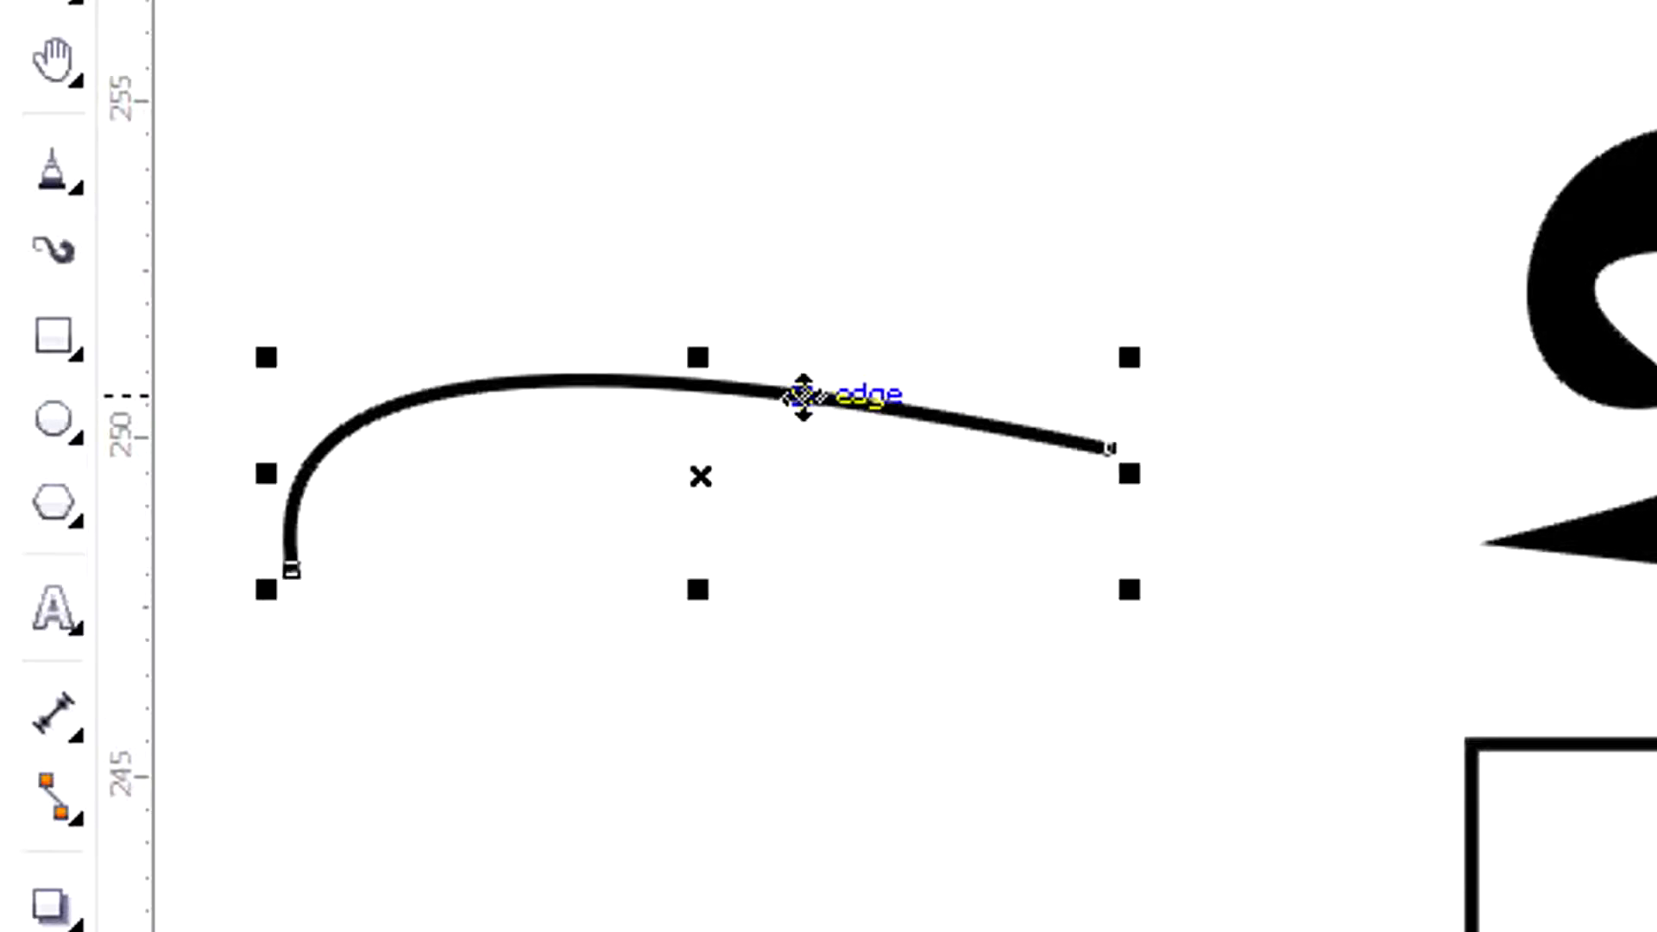
- Move the curve down to about the 245 mm level and lock it in place
left_click_drag(803, 392, 811, 690)
right_click(811, 691)
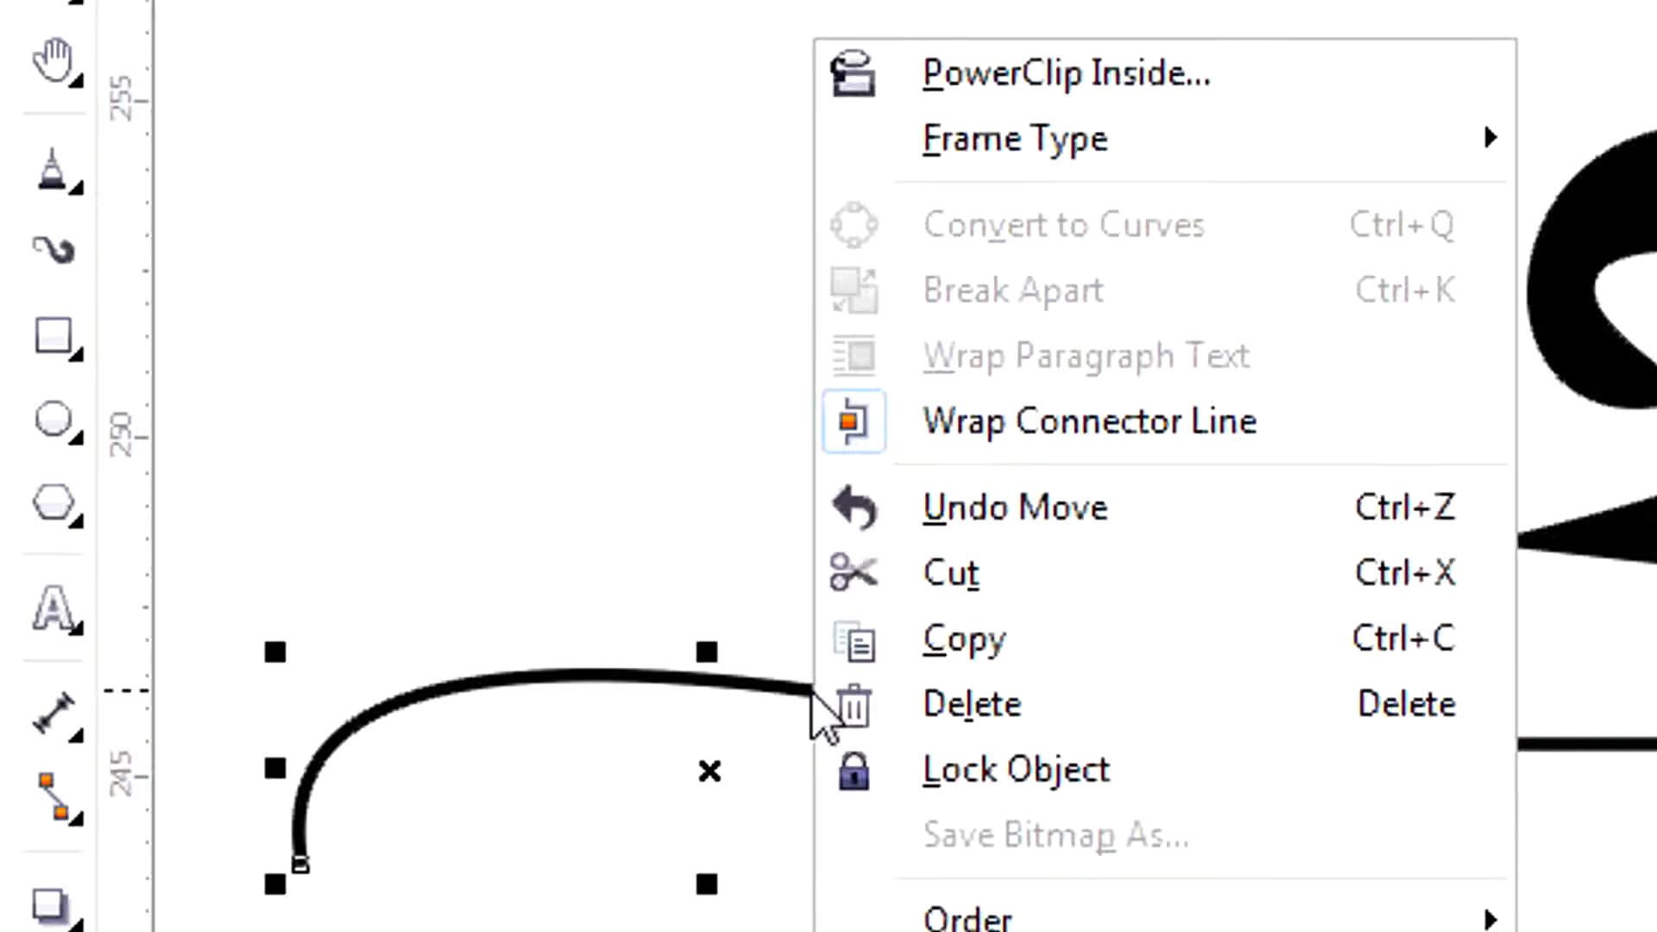
left_click(1055, 794)
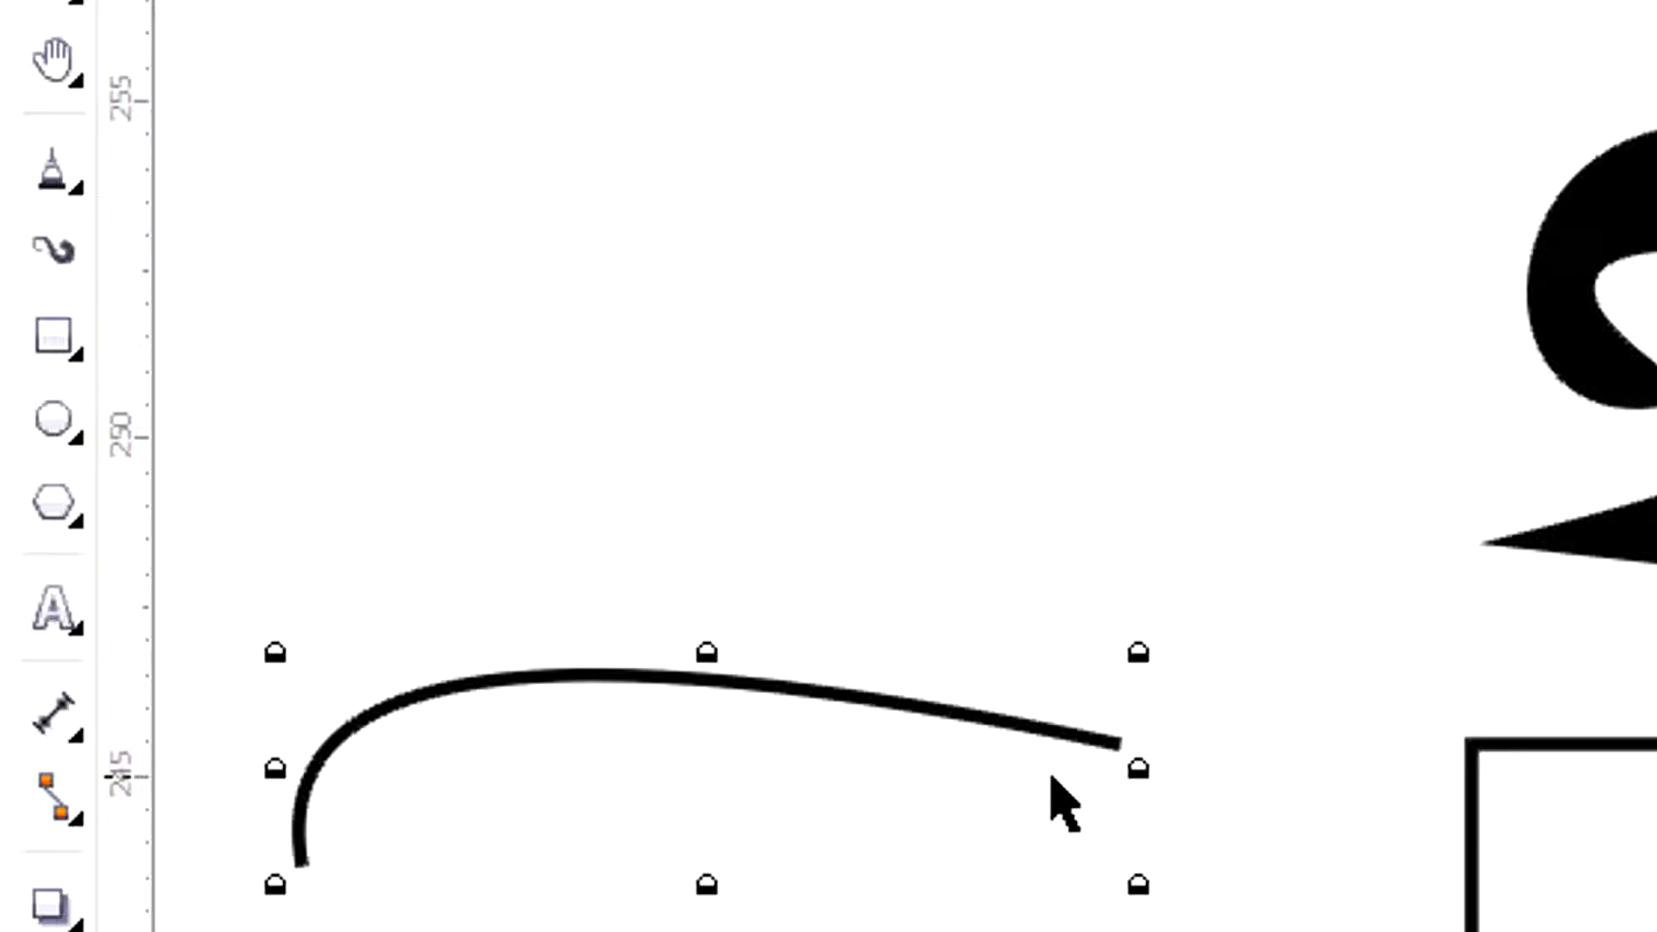
- Try to select and move the locked curve, and unlock it
left_click(1046, 423)
left_click(832, 693)
left_click_drag(644, 717, 863, 671)
left_click_drag(872, 699, 751, 595)
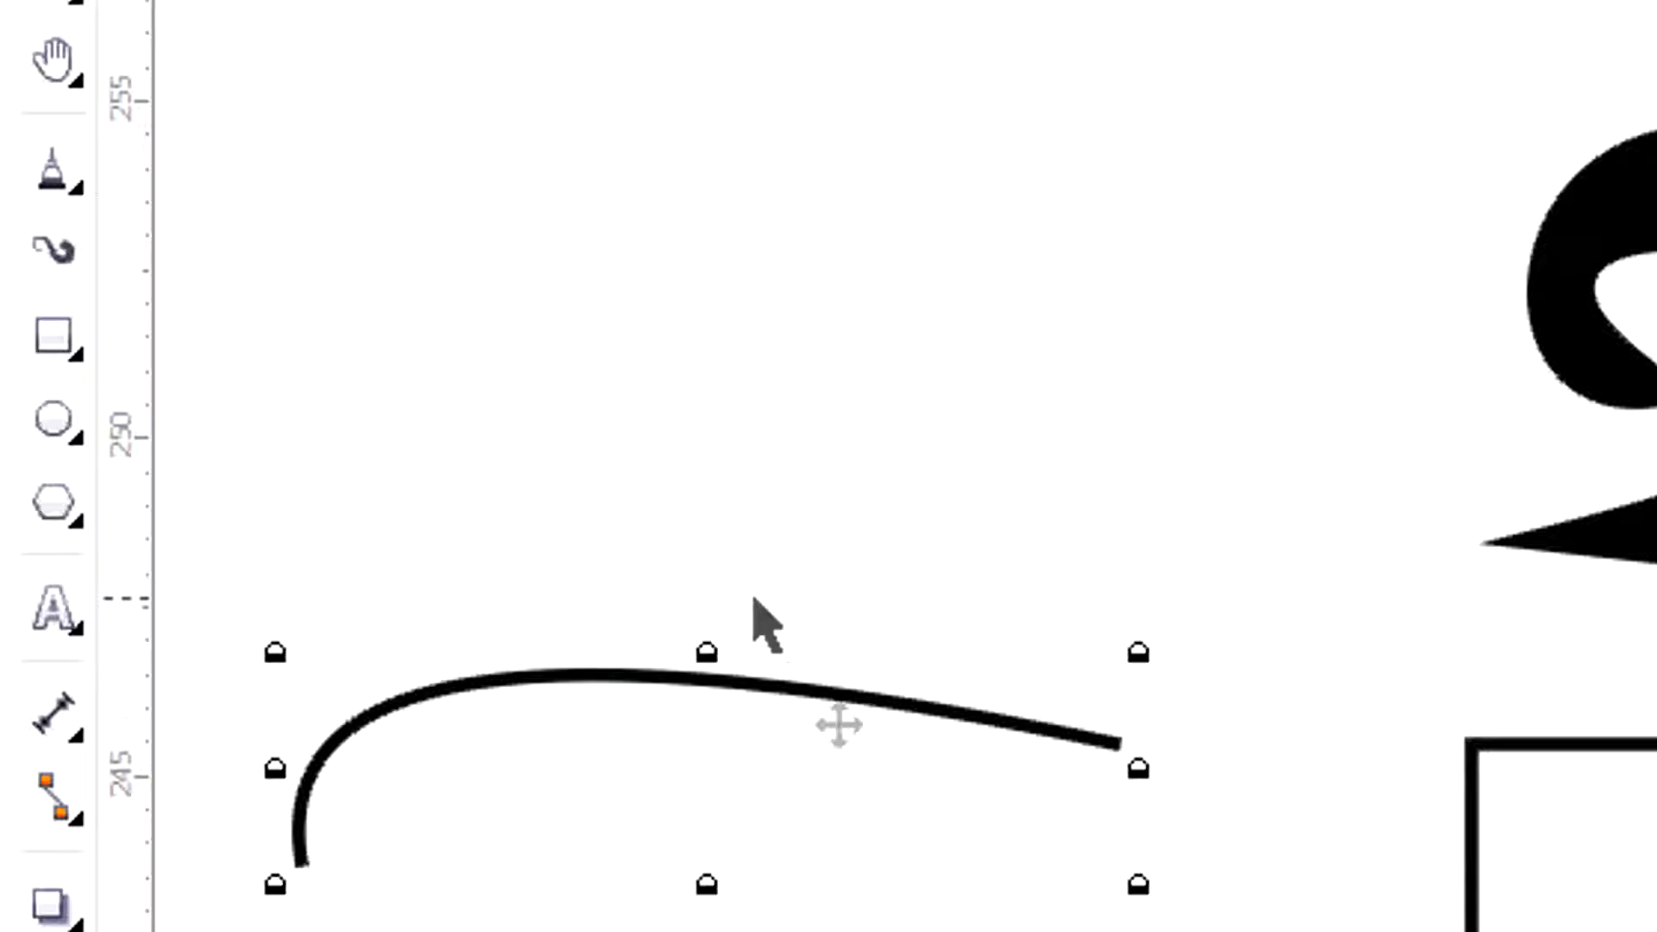
right_click(788, 686)
left_click(914, 722)
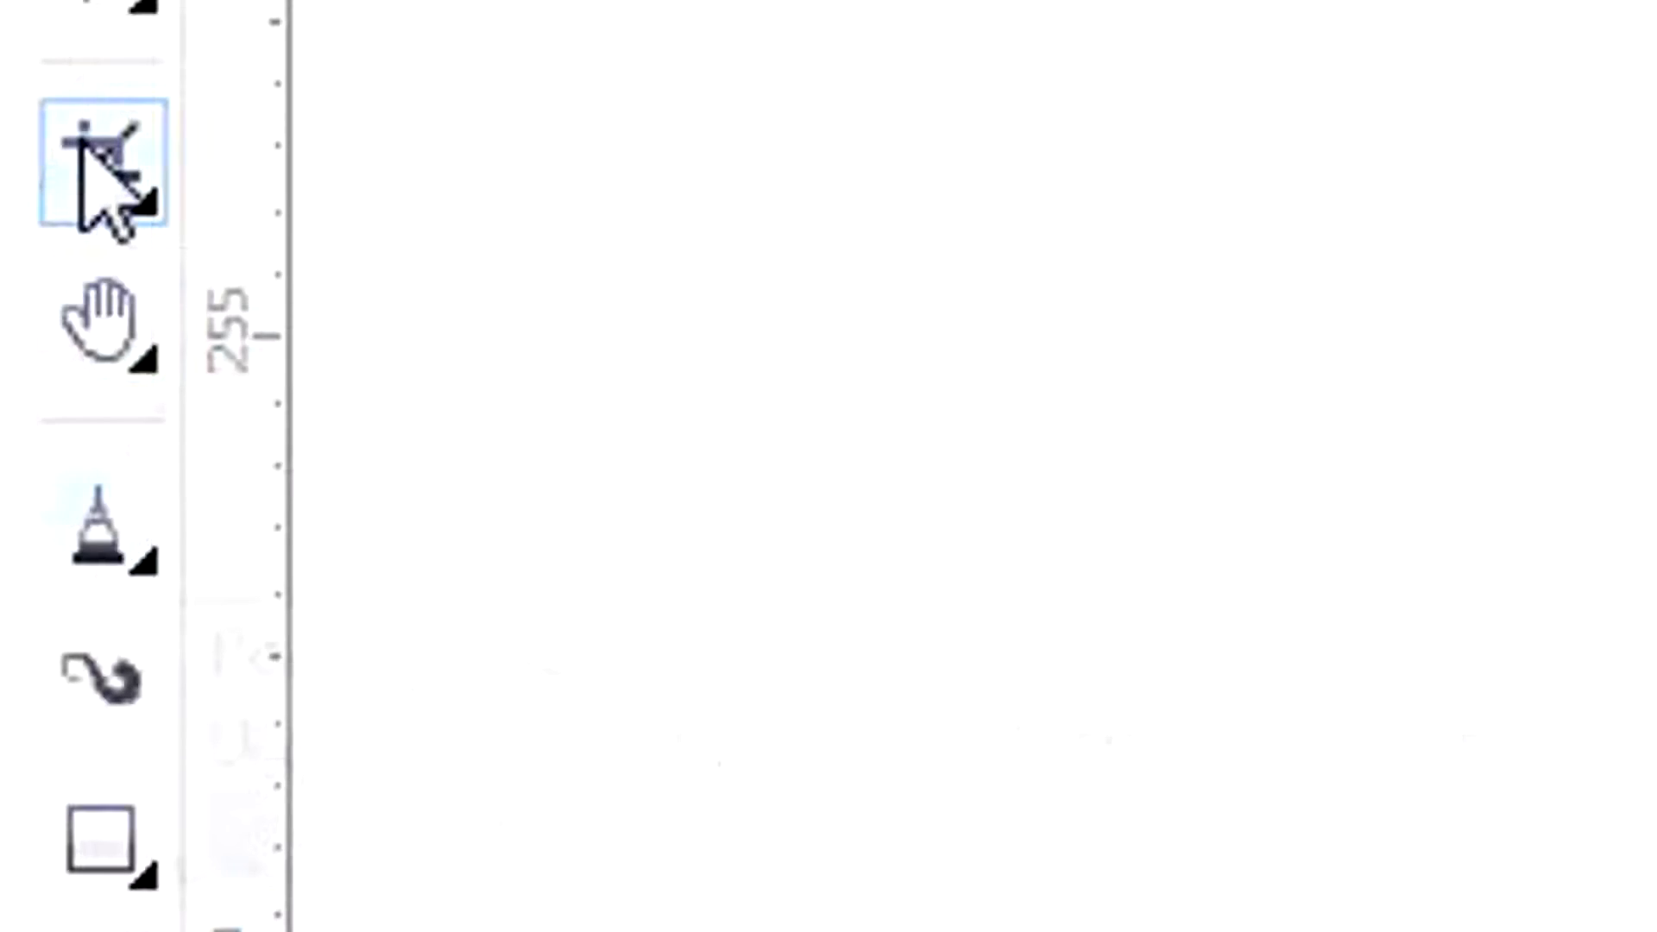
- Choose the Eraser tool for the selected curve and try it across the middle of the curve
left_click(91, 162)
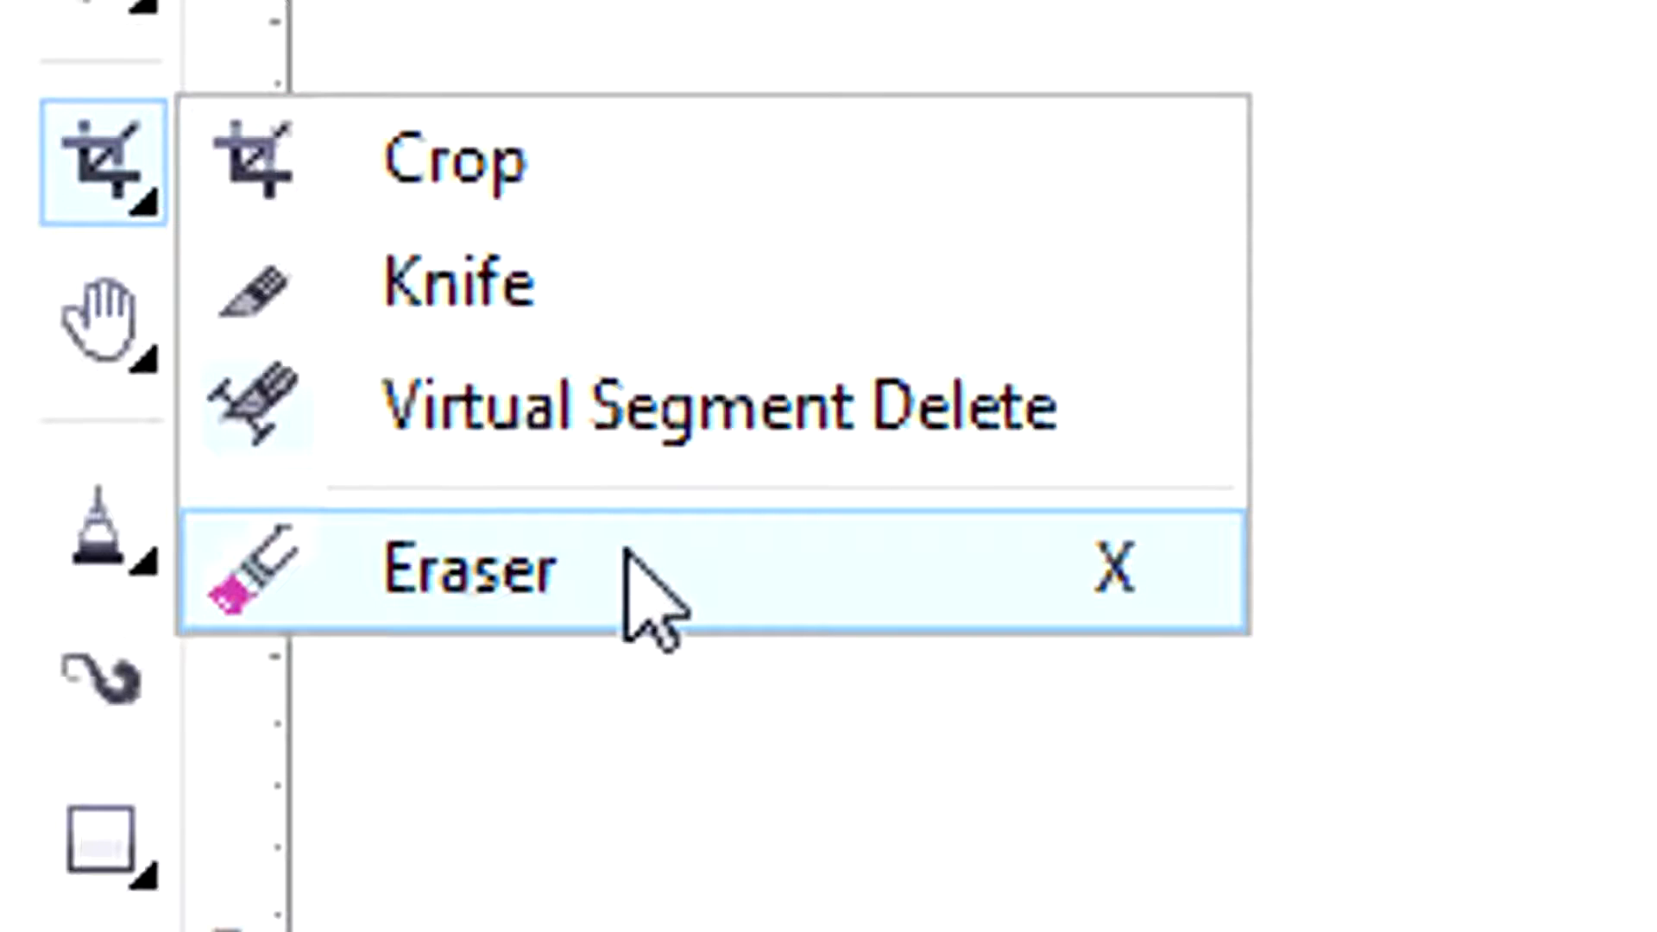
left_click(656, 595)
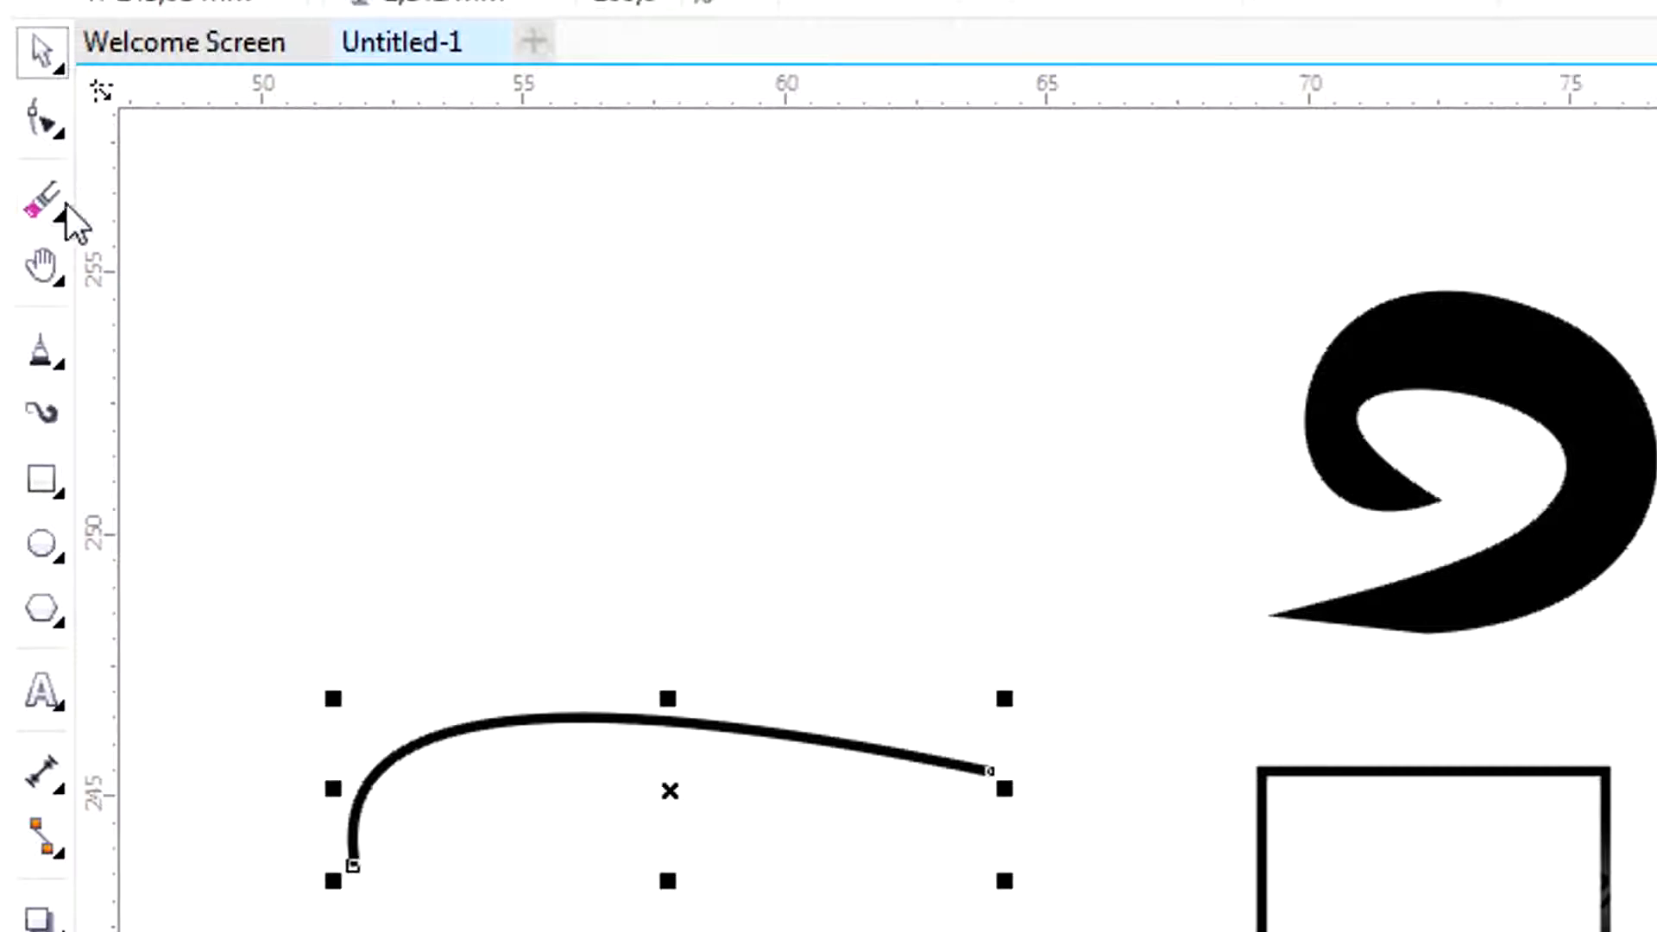
left_click(48, 212)
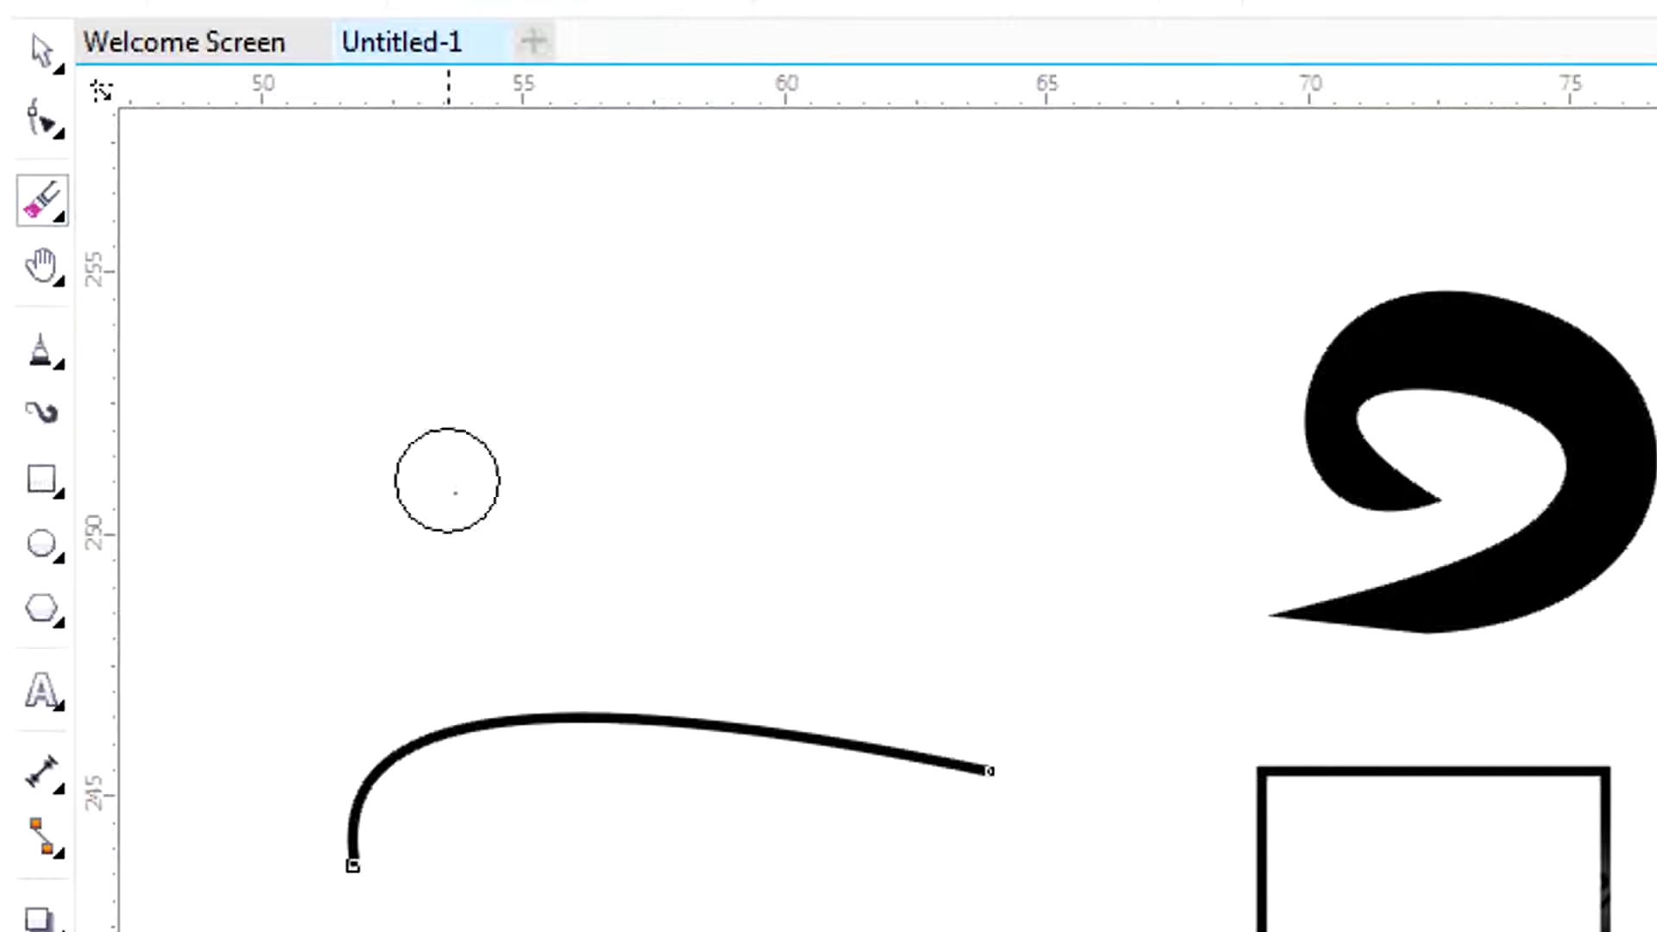
left_click_drag(581, 670, 613, 747)
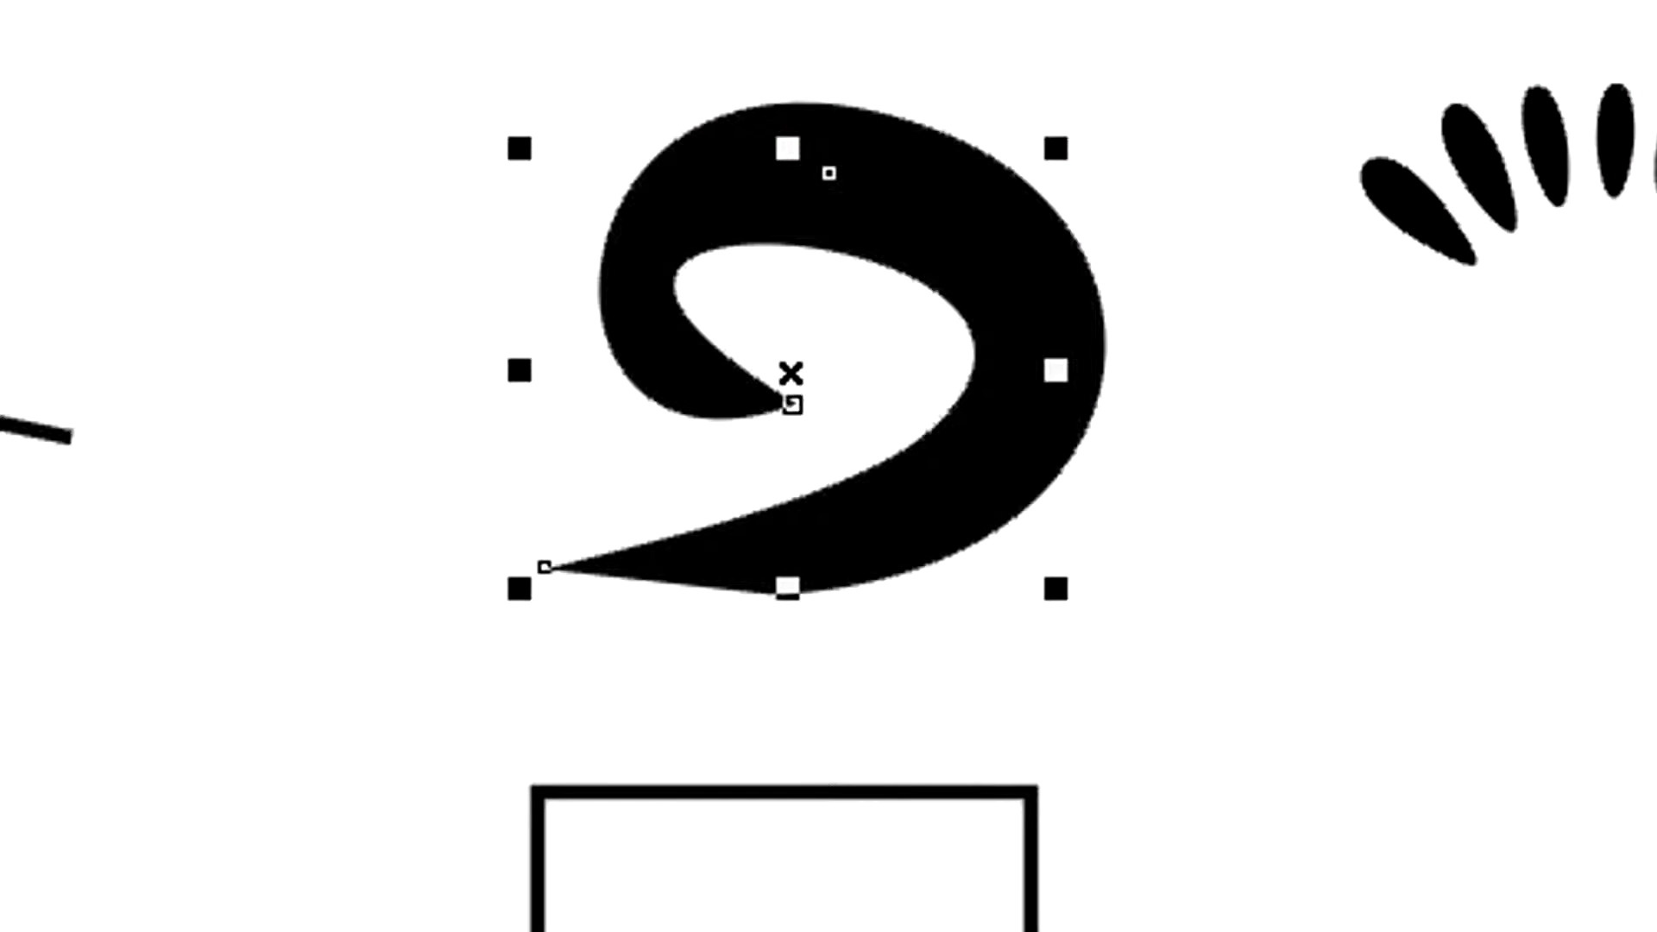
- Try the Eraser on the spiral stroke and across the rectangle
key("x")
left_click(817, 37)
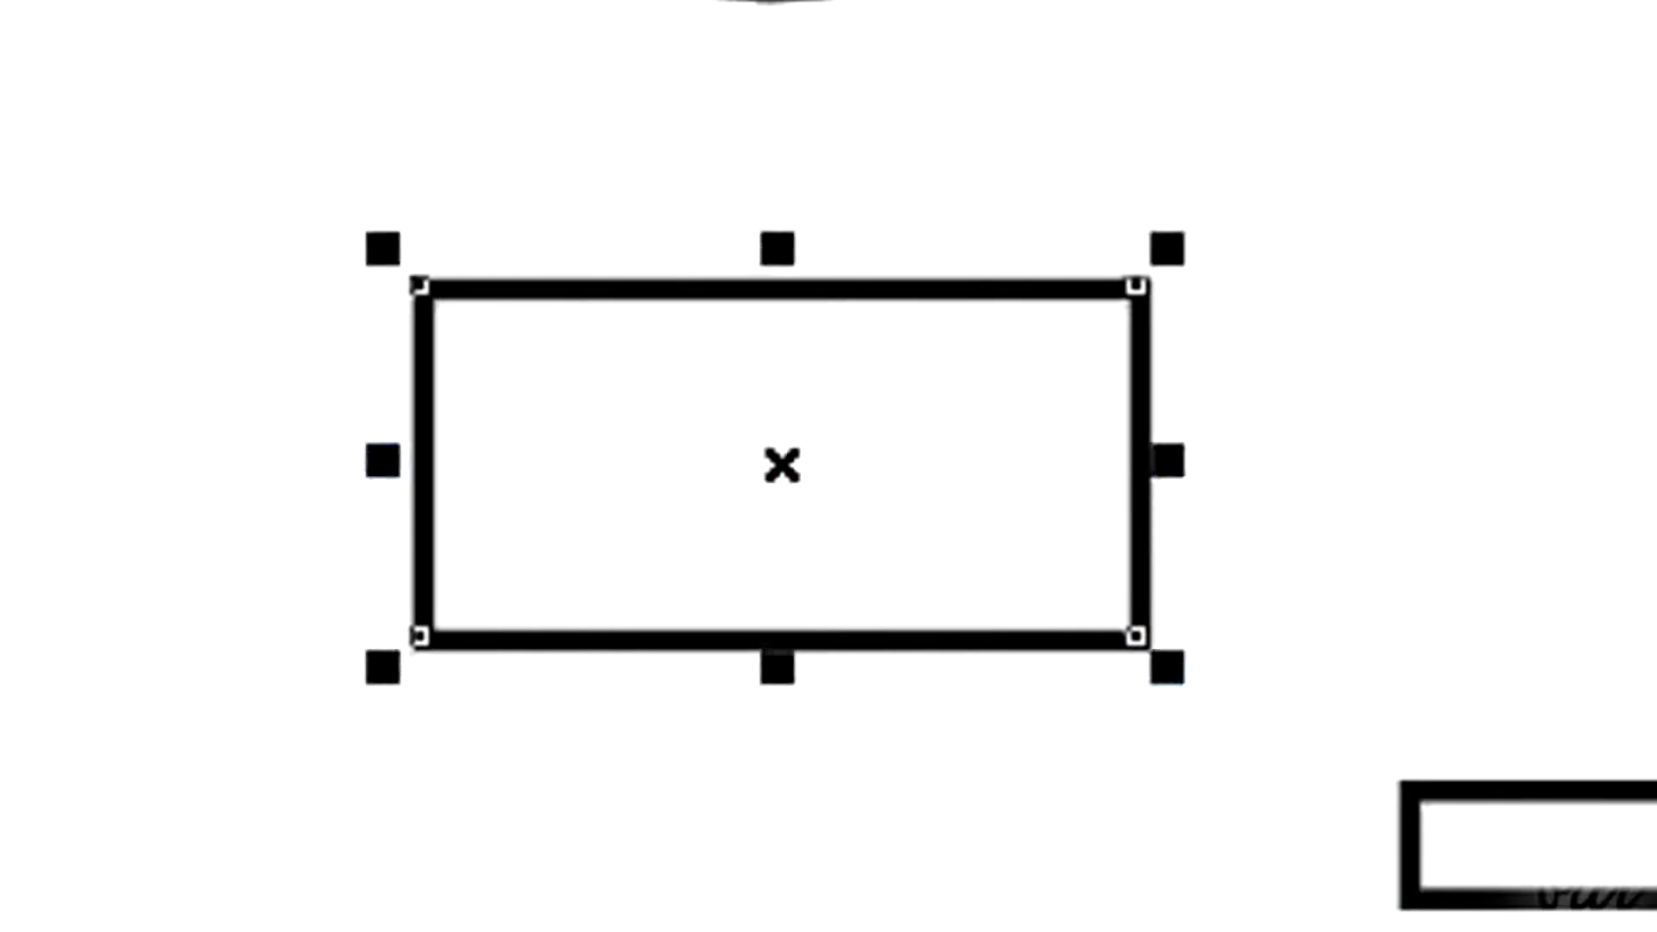
key("x")
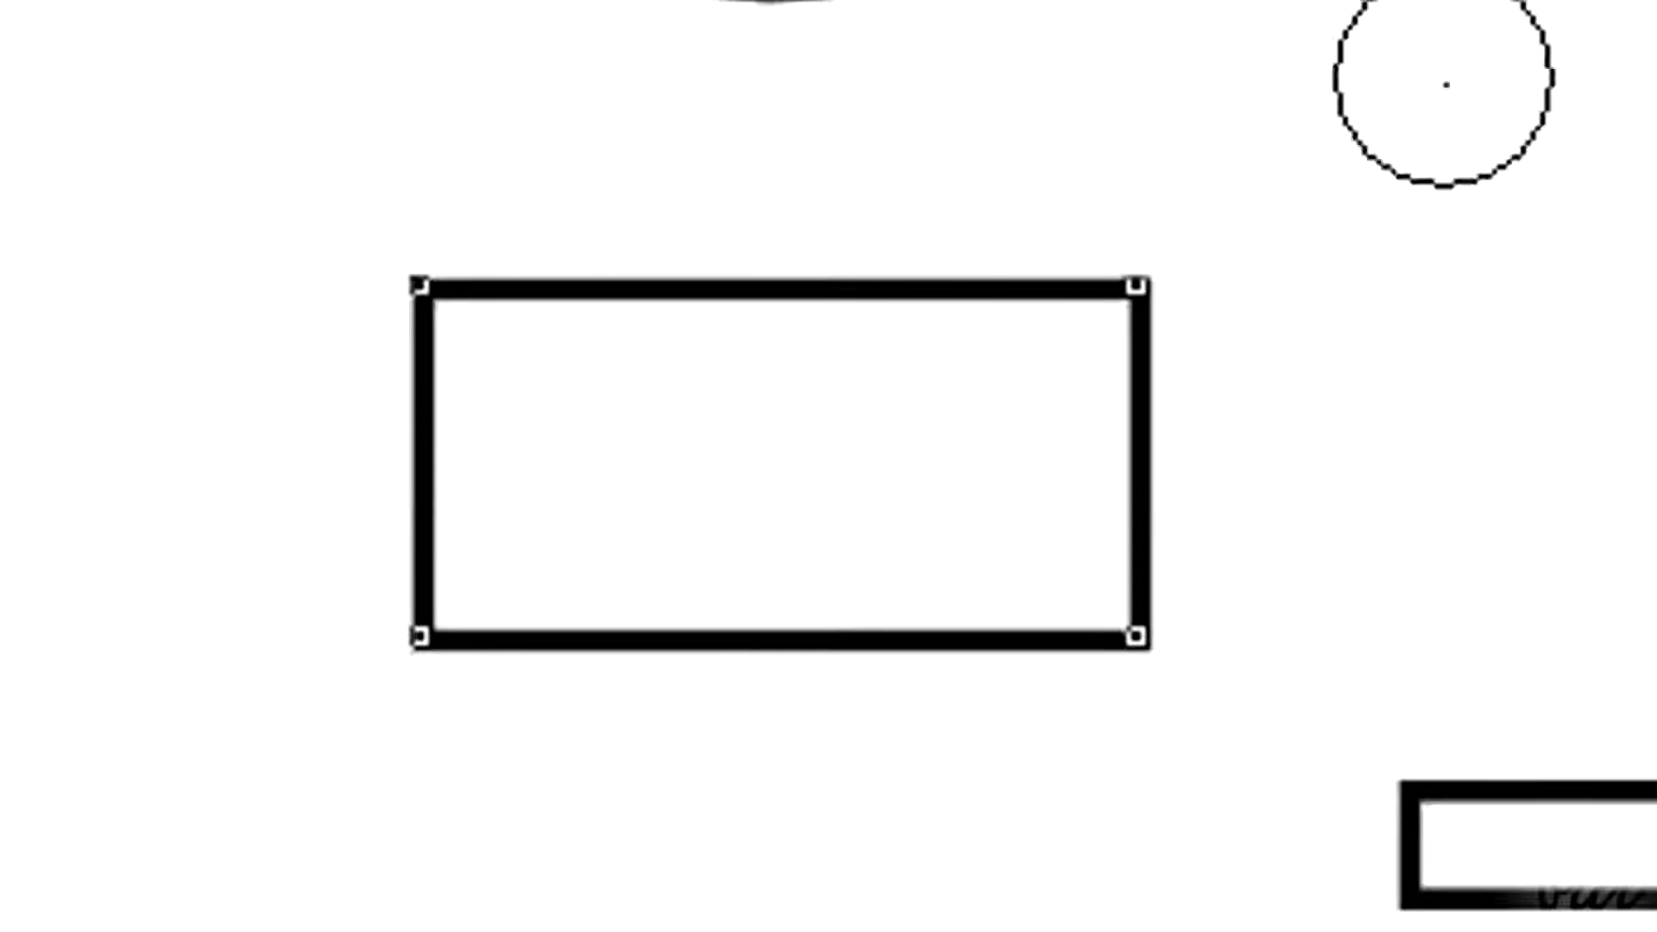
mouse_move(1183, 273)
left_mouse_down()
mouse_move(894, 423)
mouse_move(522, 715)
mouse_move(331, 902)
left_mouse_up()
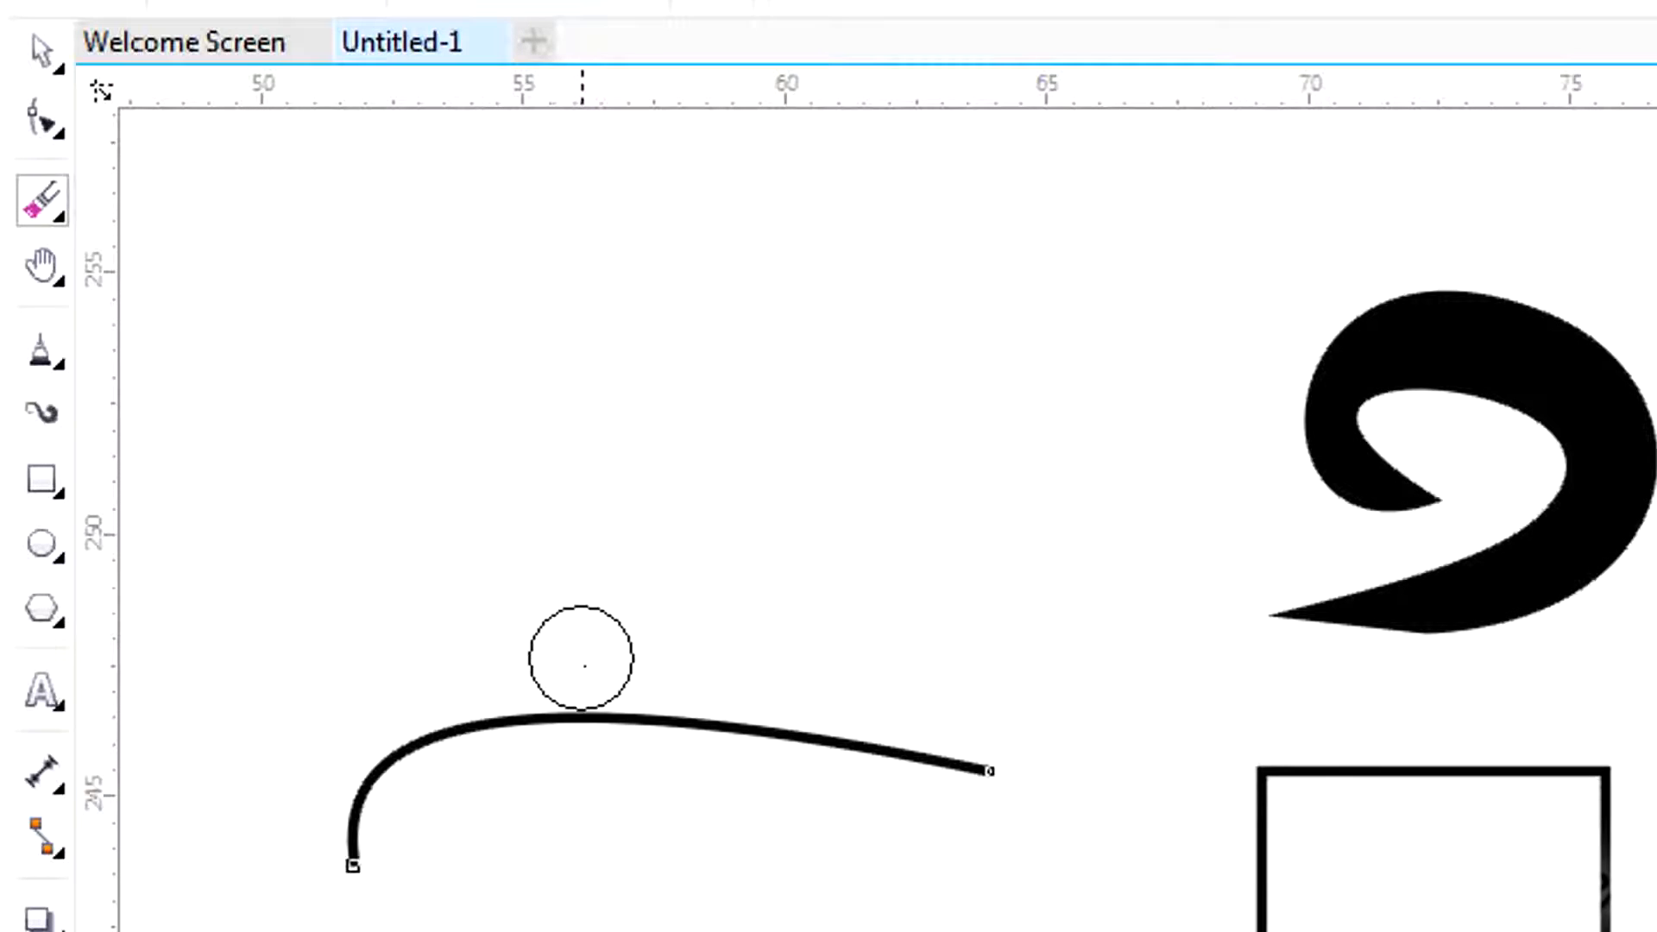
- Erase a gap through the middle of the curve and move the split curve up level with the spiral stroke
left_click_drag(581, 658, 639, 803)
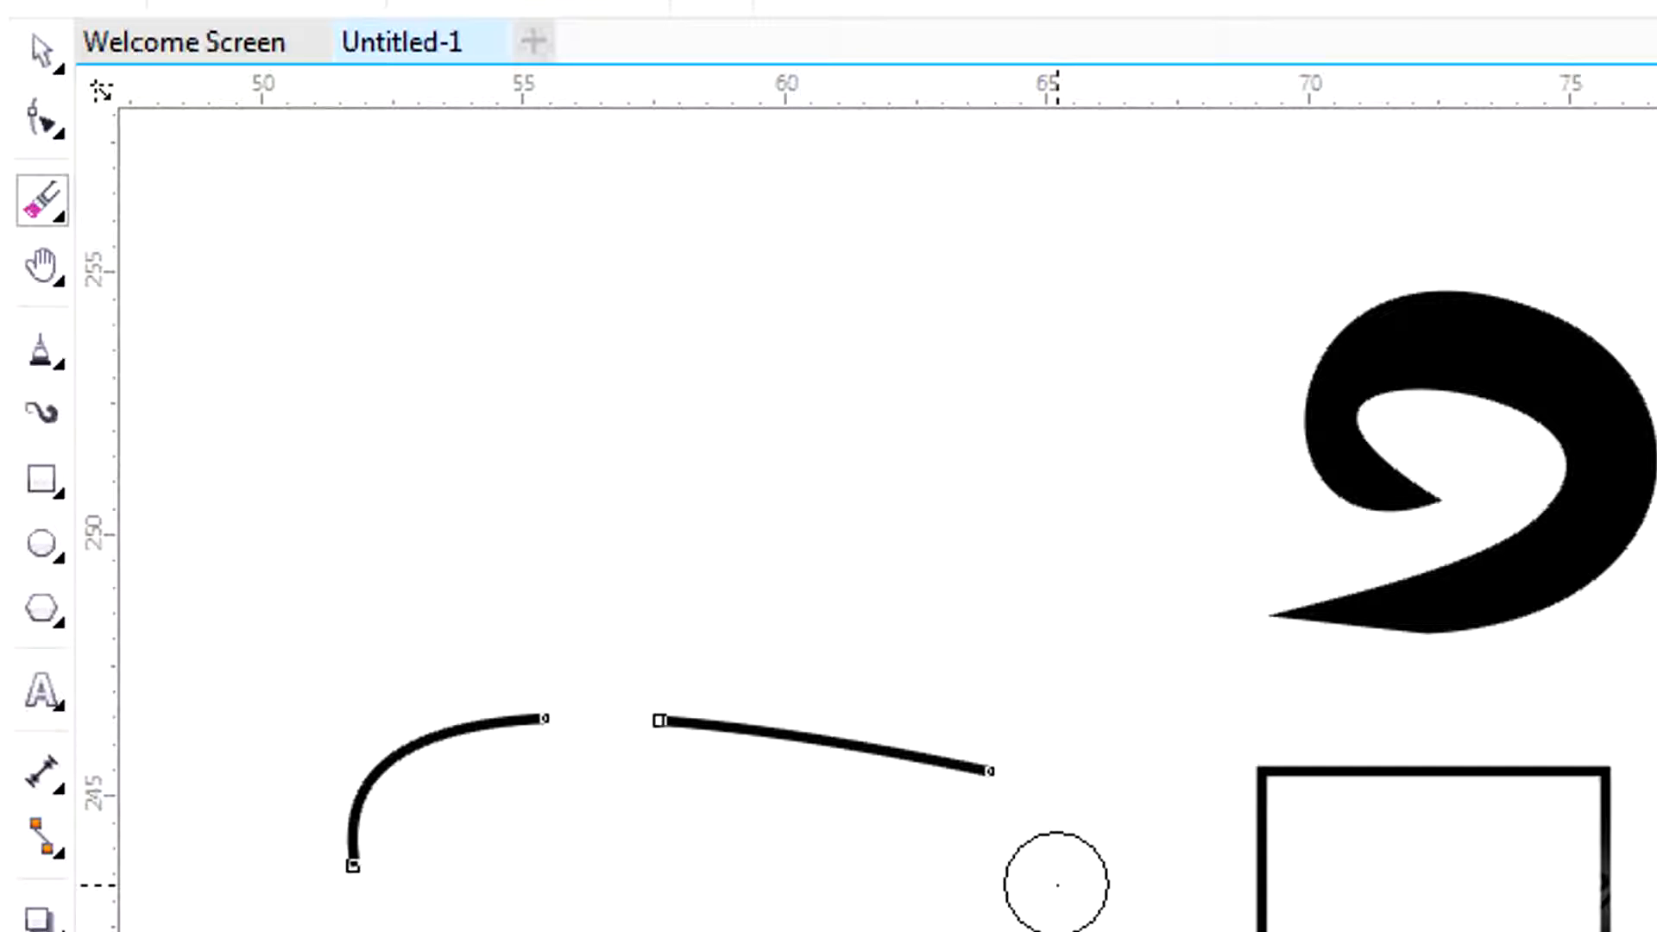
left_click(35, 54)
left_click_drag(777, 735, 743, 485)
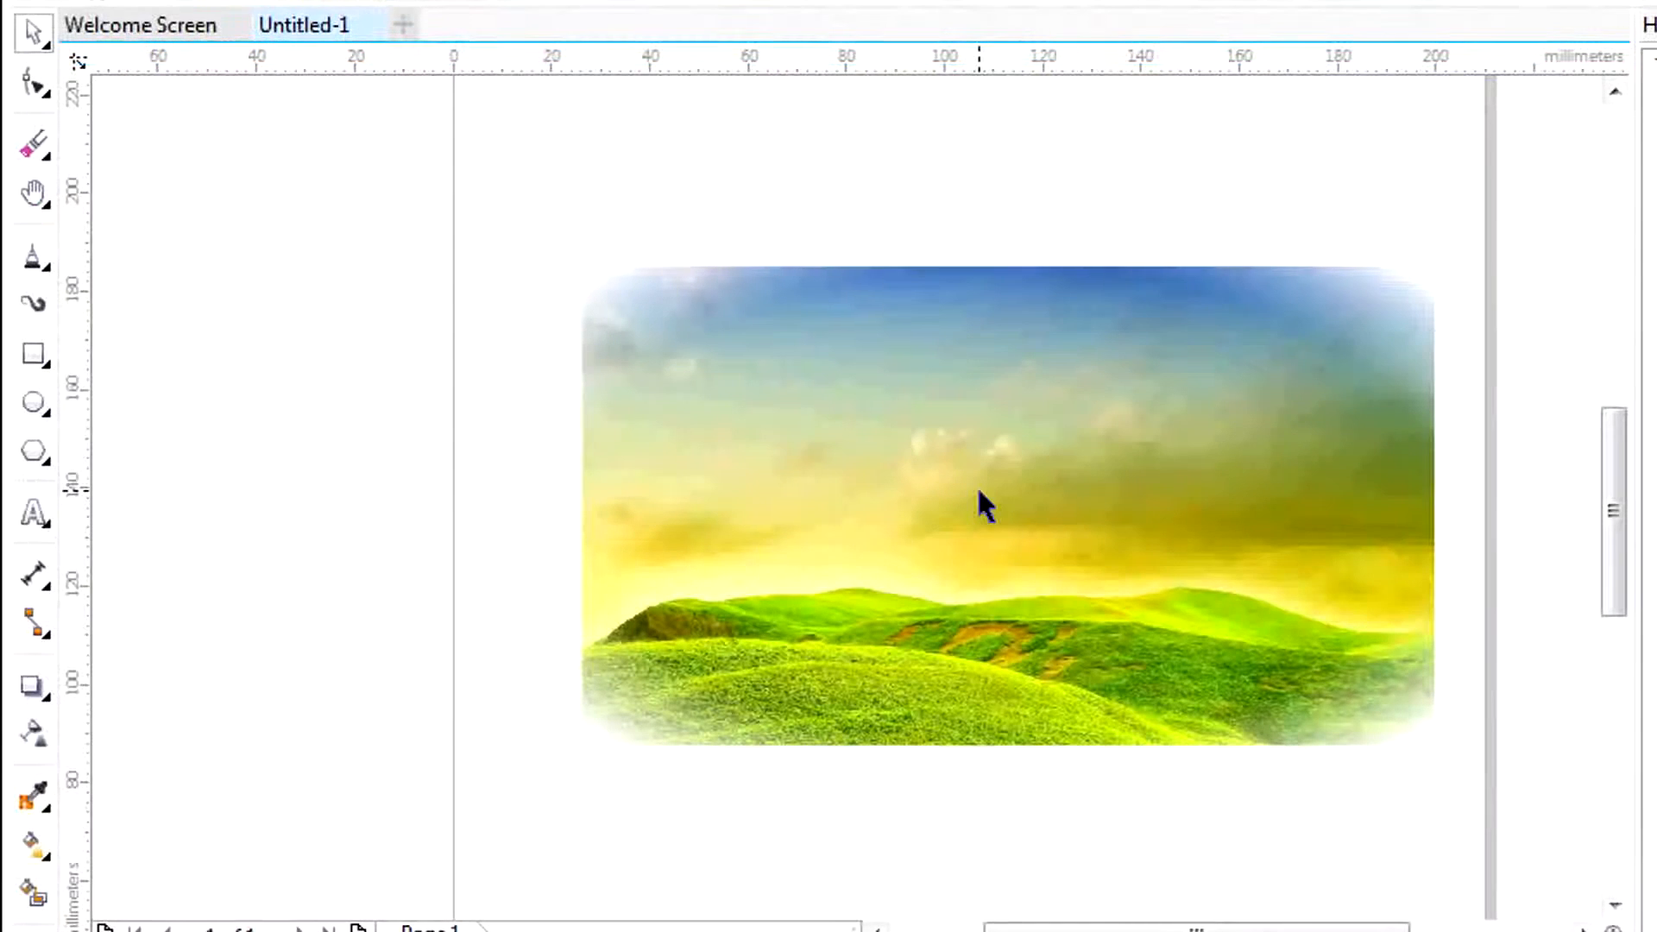
- Copy and paste the landscape image, and place the two images one above the other
right_click(984, 505)
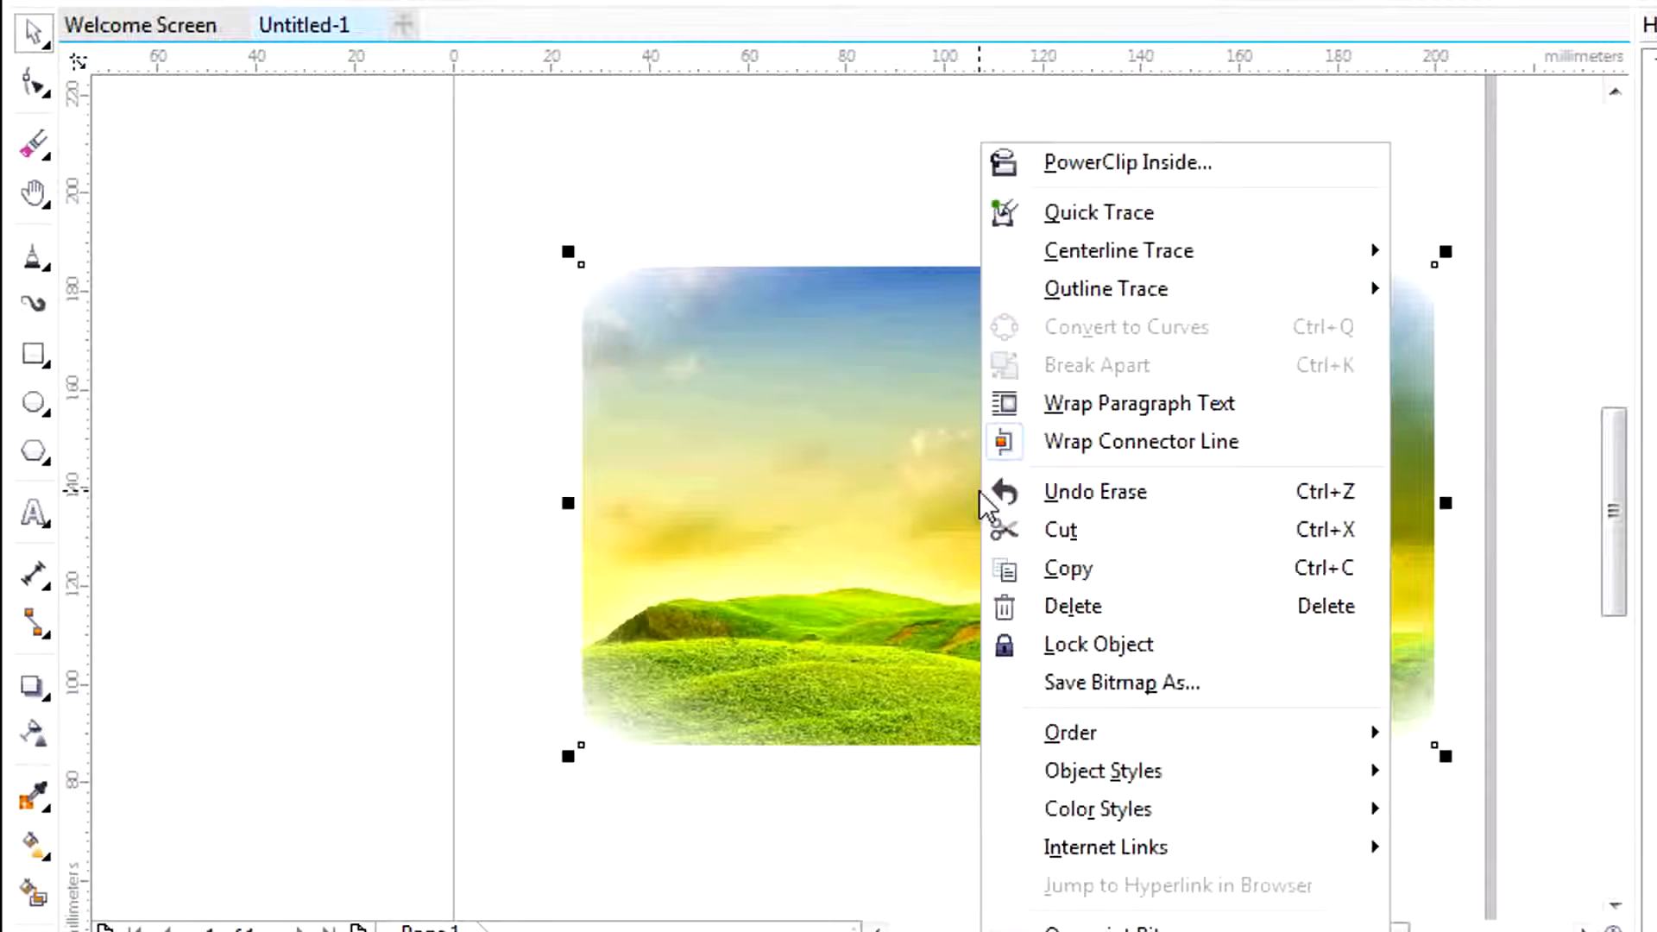
left_click(1067, 567)
scroll(1118, 659, "down", 1)
right_click(1014, 660)
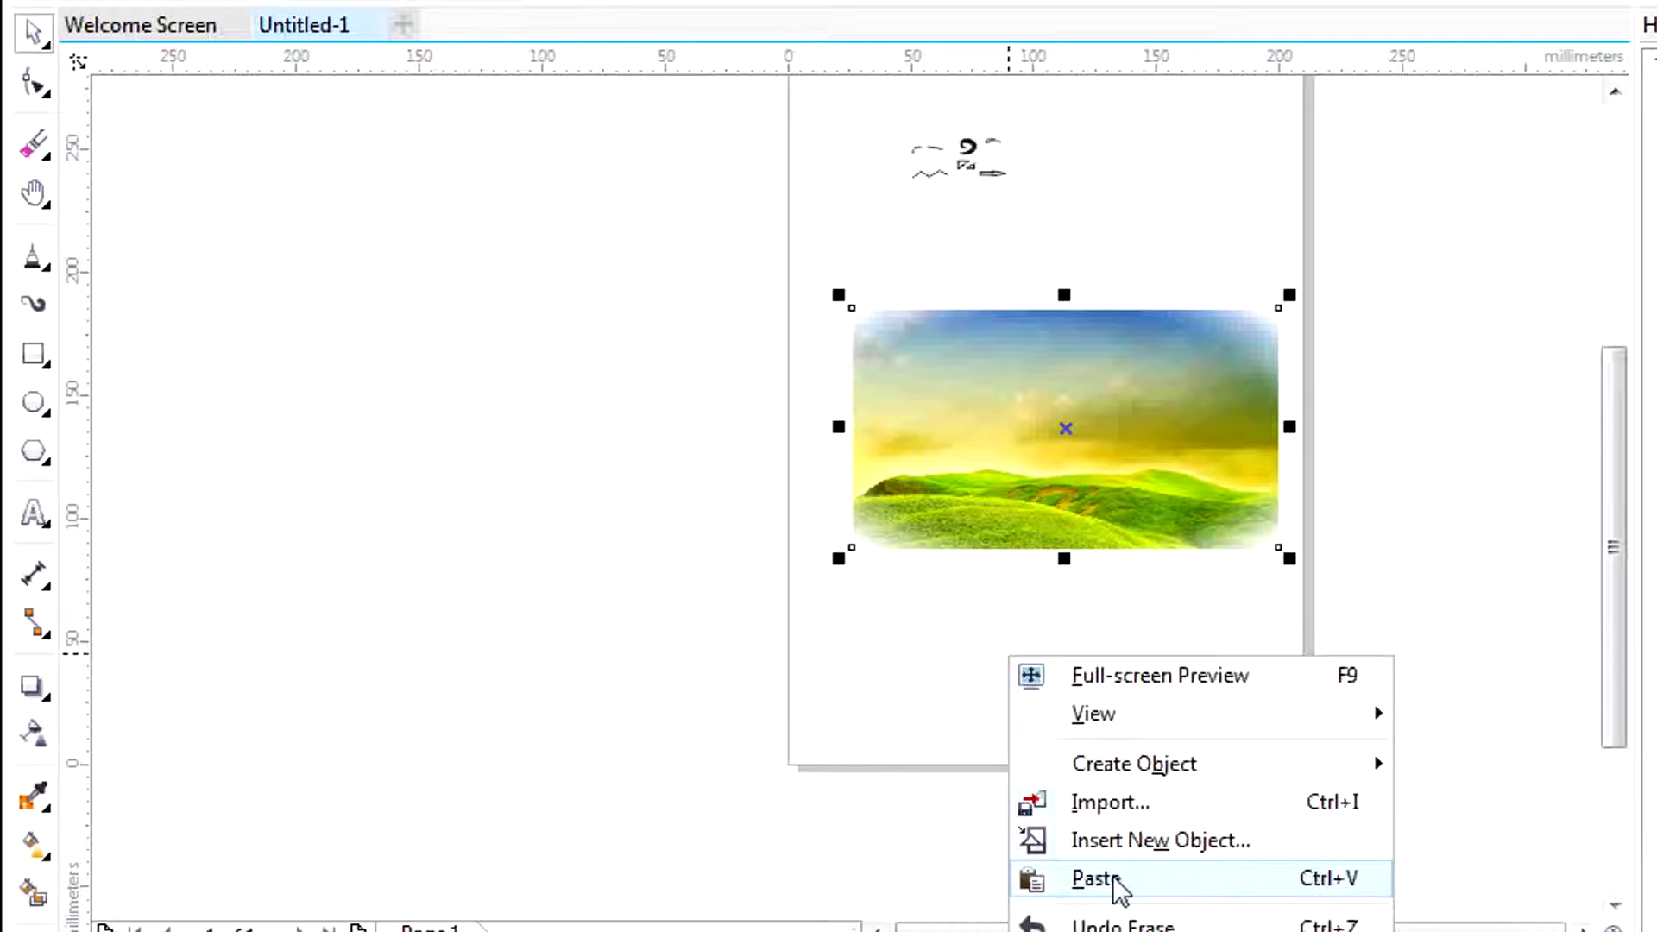
left_click(1113, 889)
left_click_drag(1105, 430, 1099, 510)
left_click_drag(1099, 510, 1107, 686)
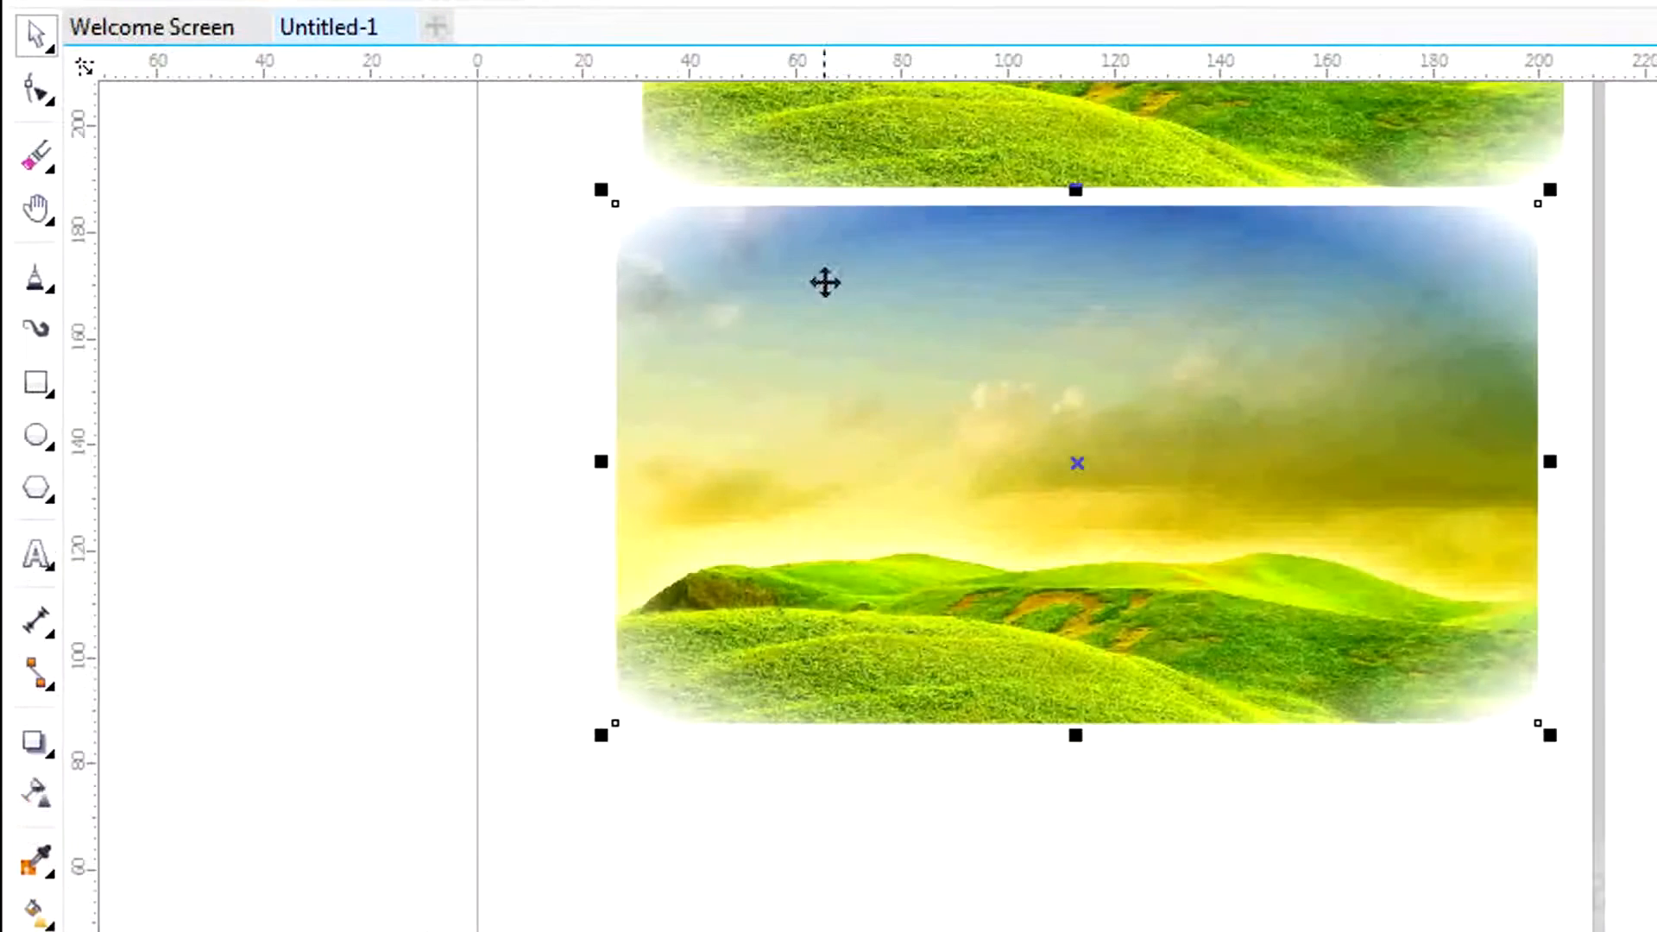
- With the Shape tool, move both left corner nodes and the upper-right corner node of the lower landscape inward
left_click(41, 92)
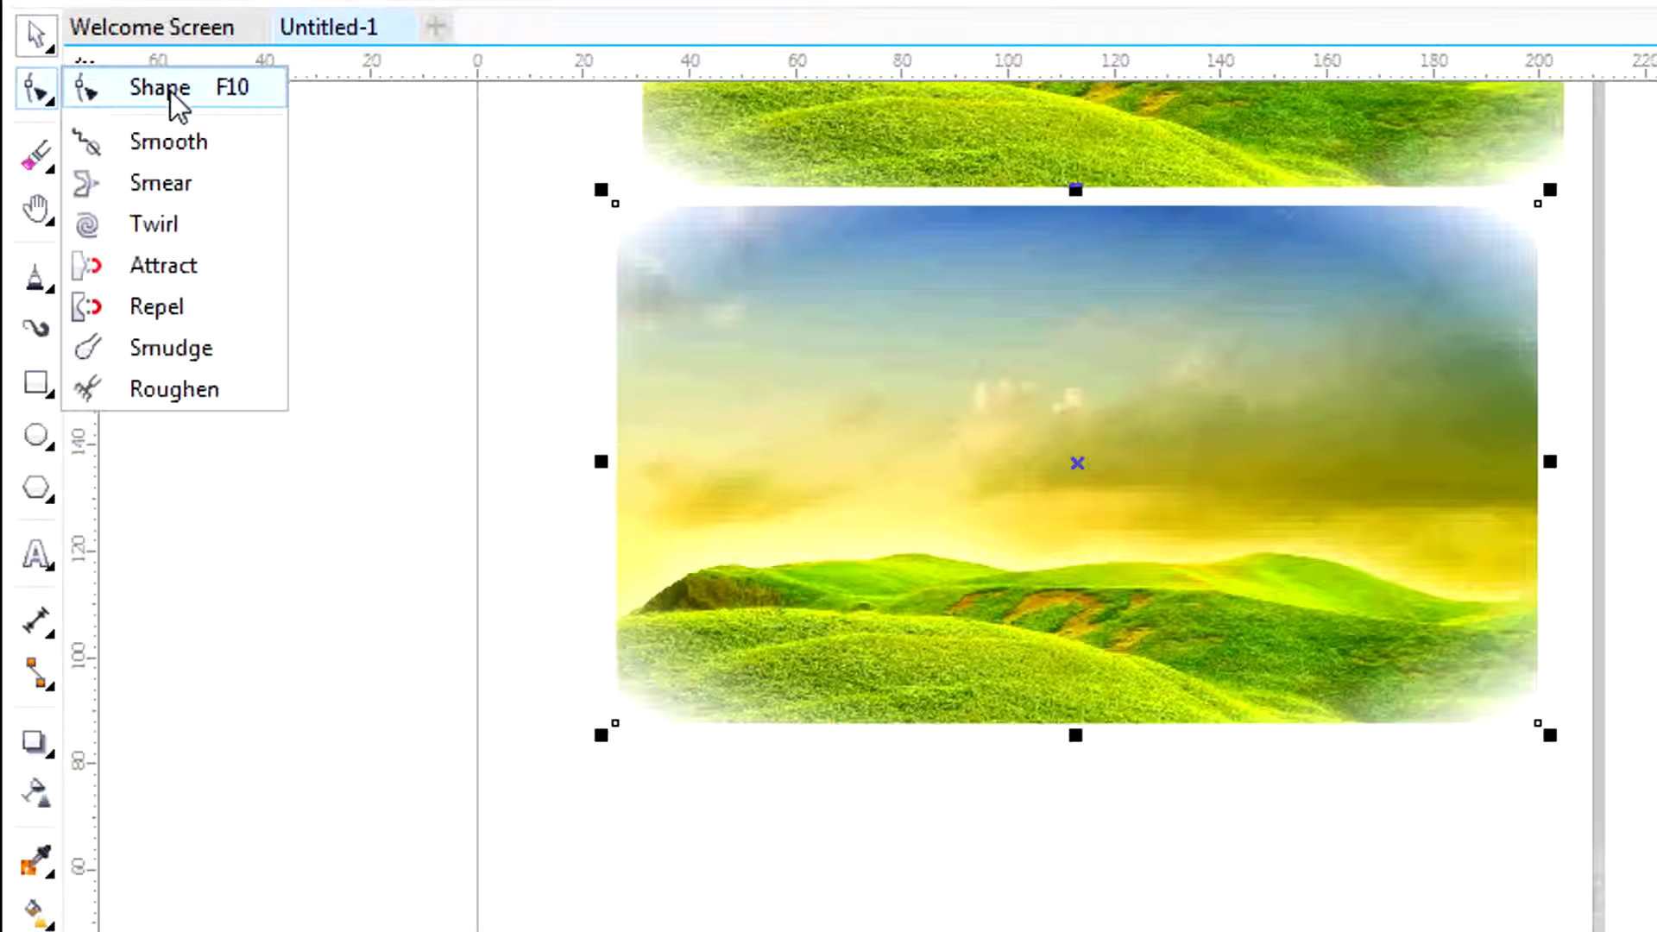
left_click(170, 91)
left_click_drag(622, 374, 890, 372)
left_click_drag(799, 205, 864, 319)
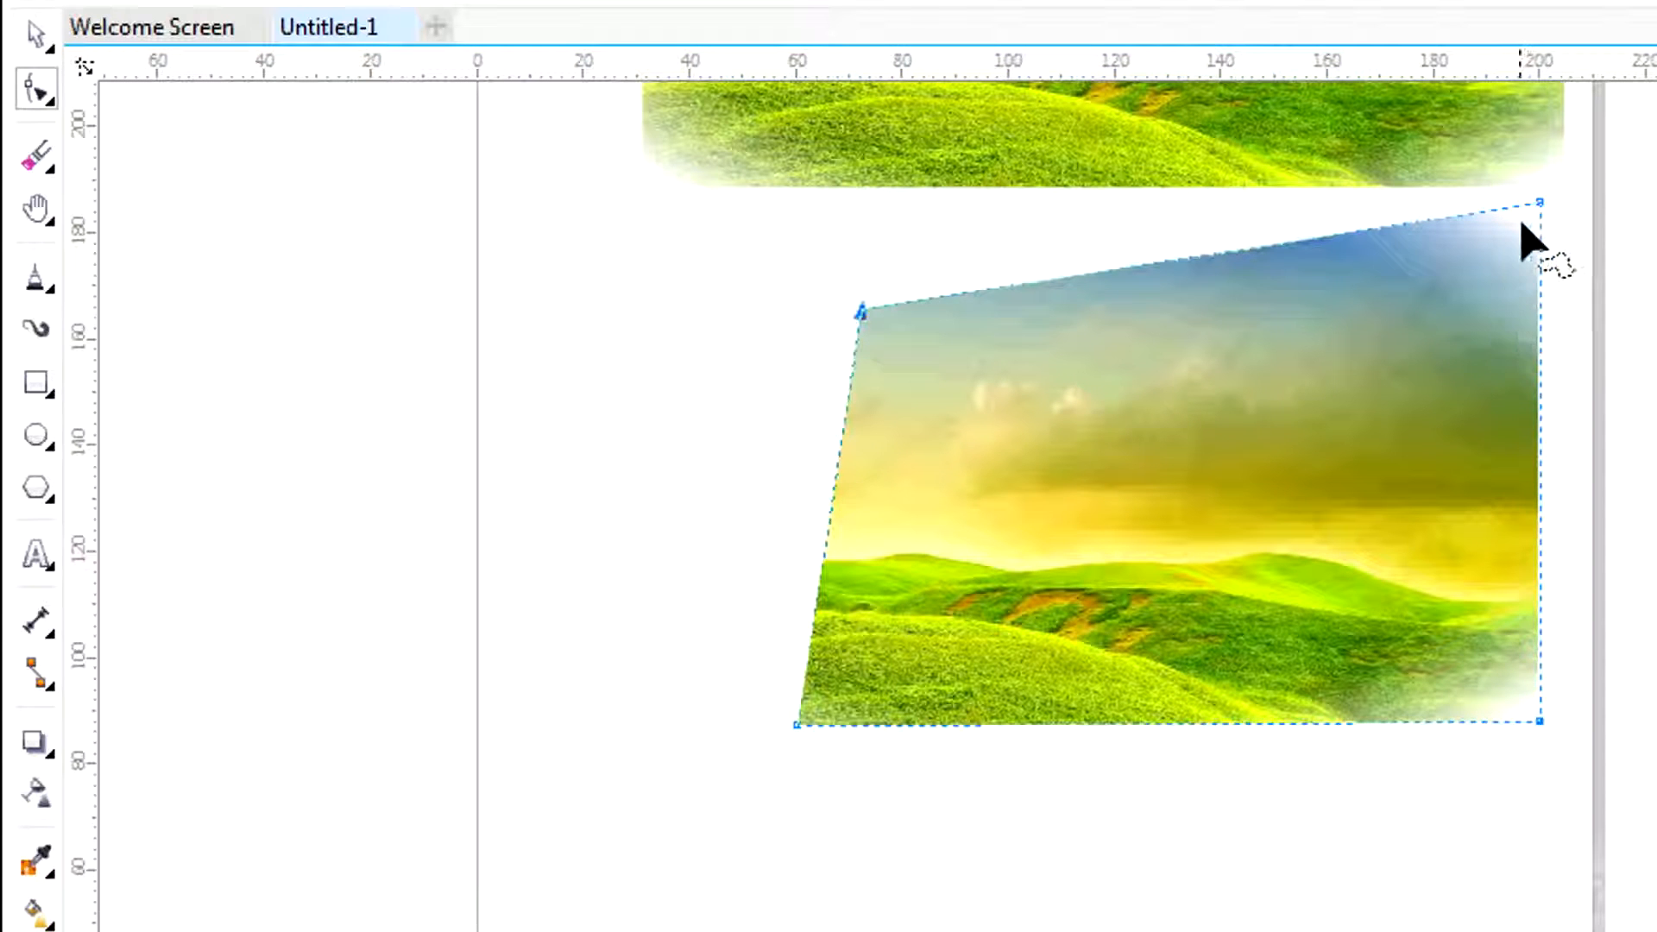
left_click_drag(1540, 205, 1368, 307)
- Add a node near the middle of the cropped landscape's bottom edge and top edge, and pull both nodes inward
left_click_drag(1167, 723, 1167, 658)
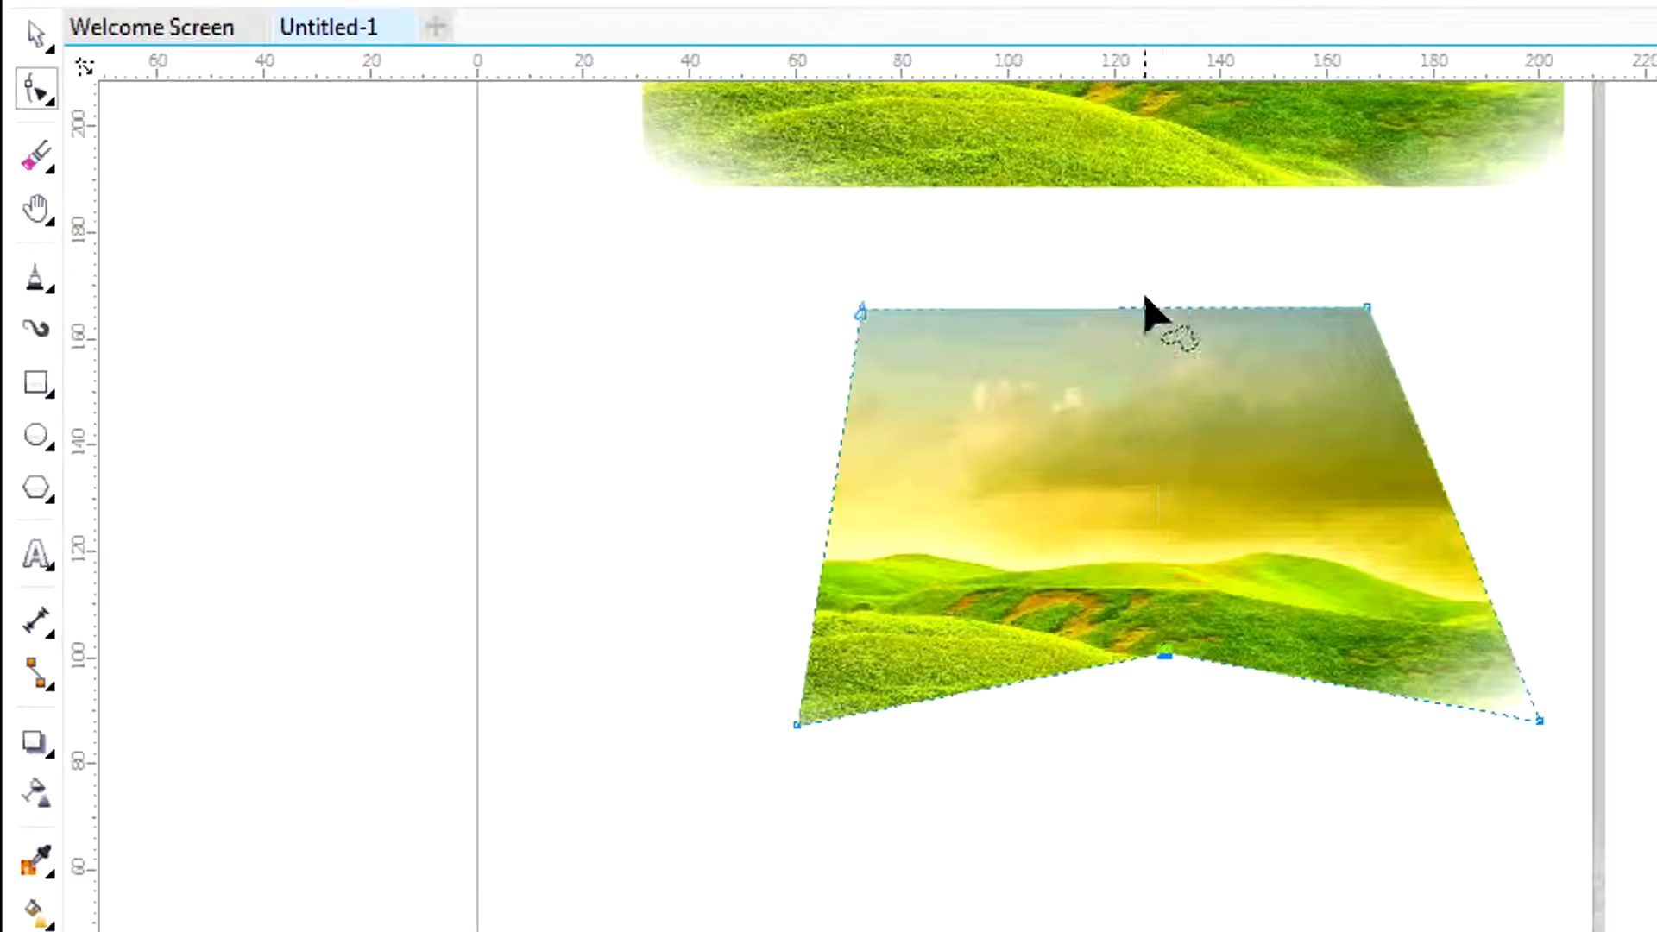
double_click(1138, 311)
left_click_drag(1138, 311, 1138, 436)
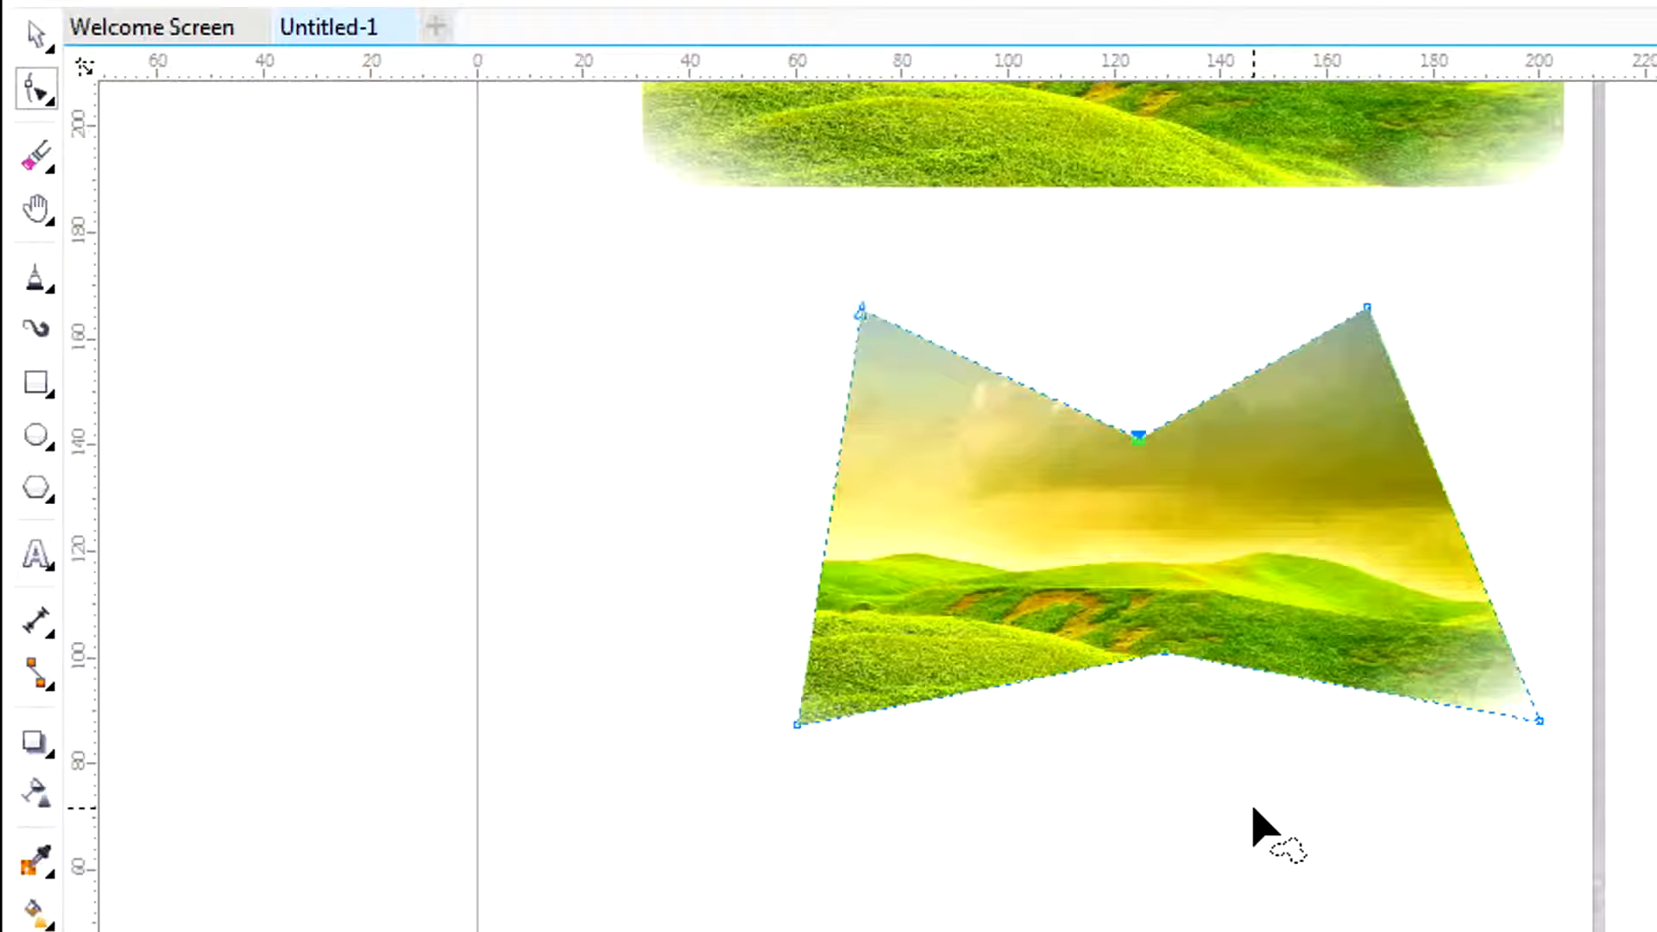
- With the Pick tool, select the large empty rectangle by its interior and move it down
left_click(35, 35)
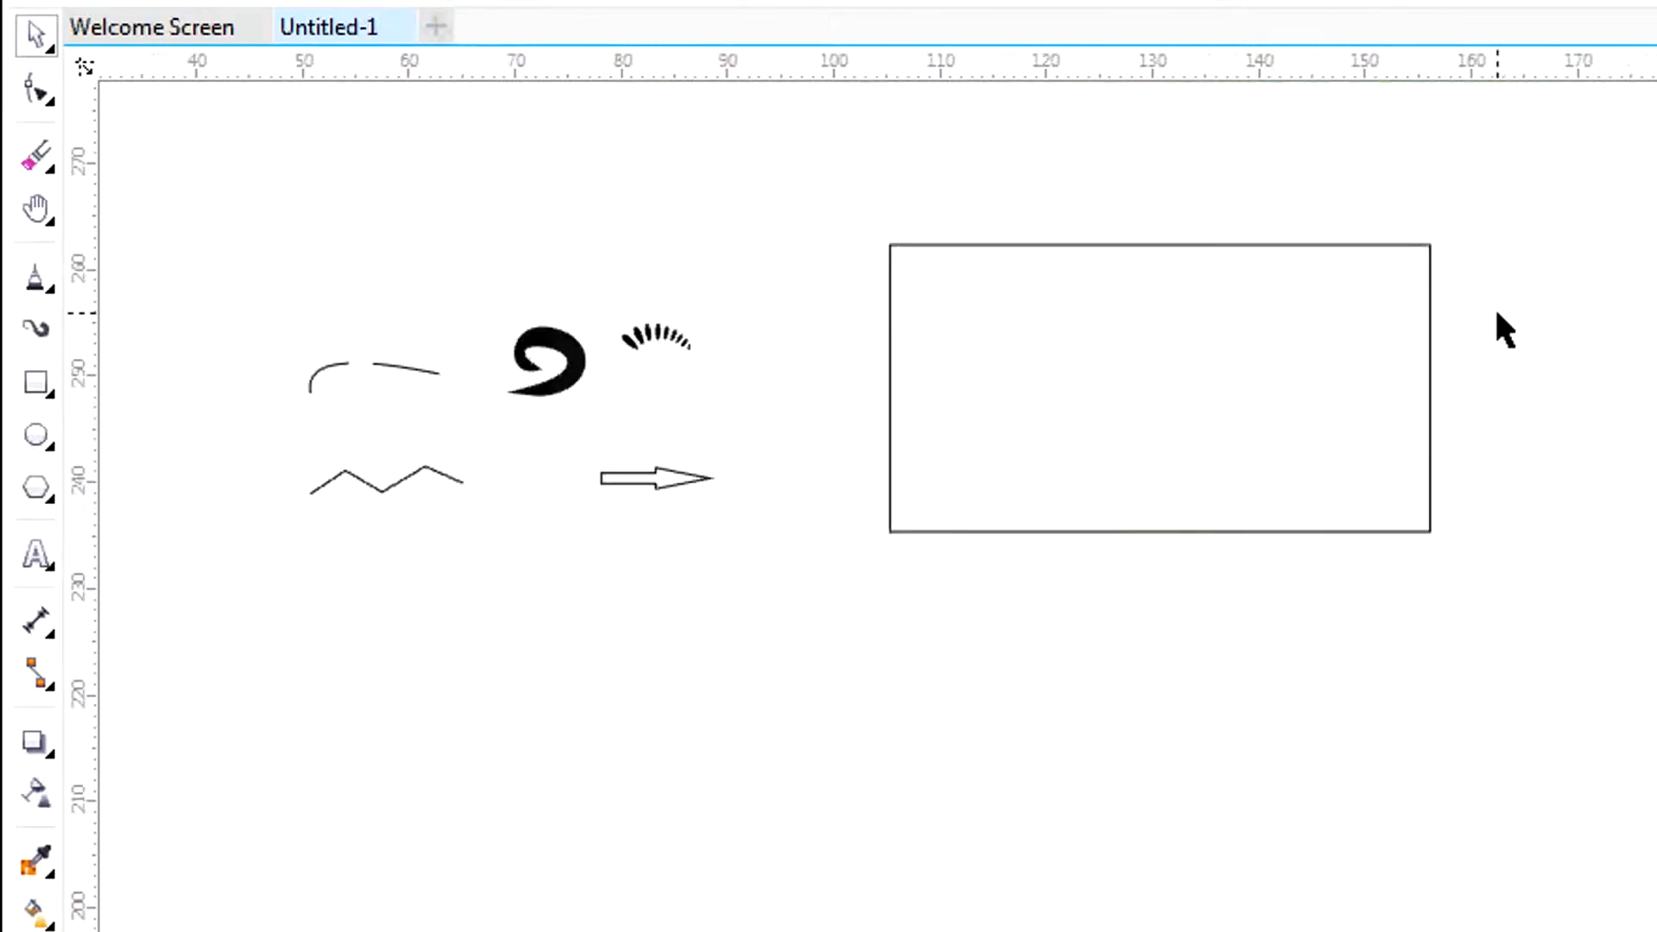
left_click(1378, 332)
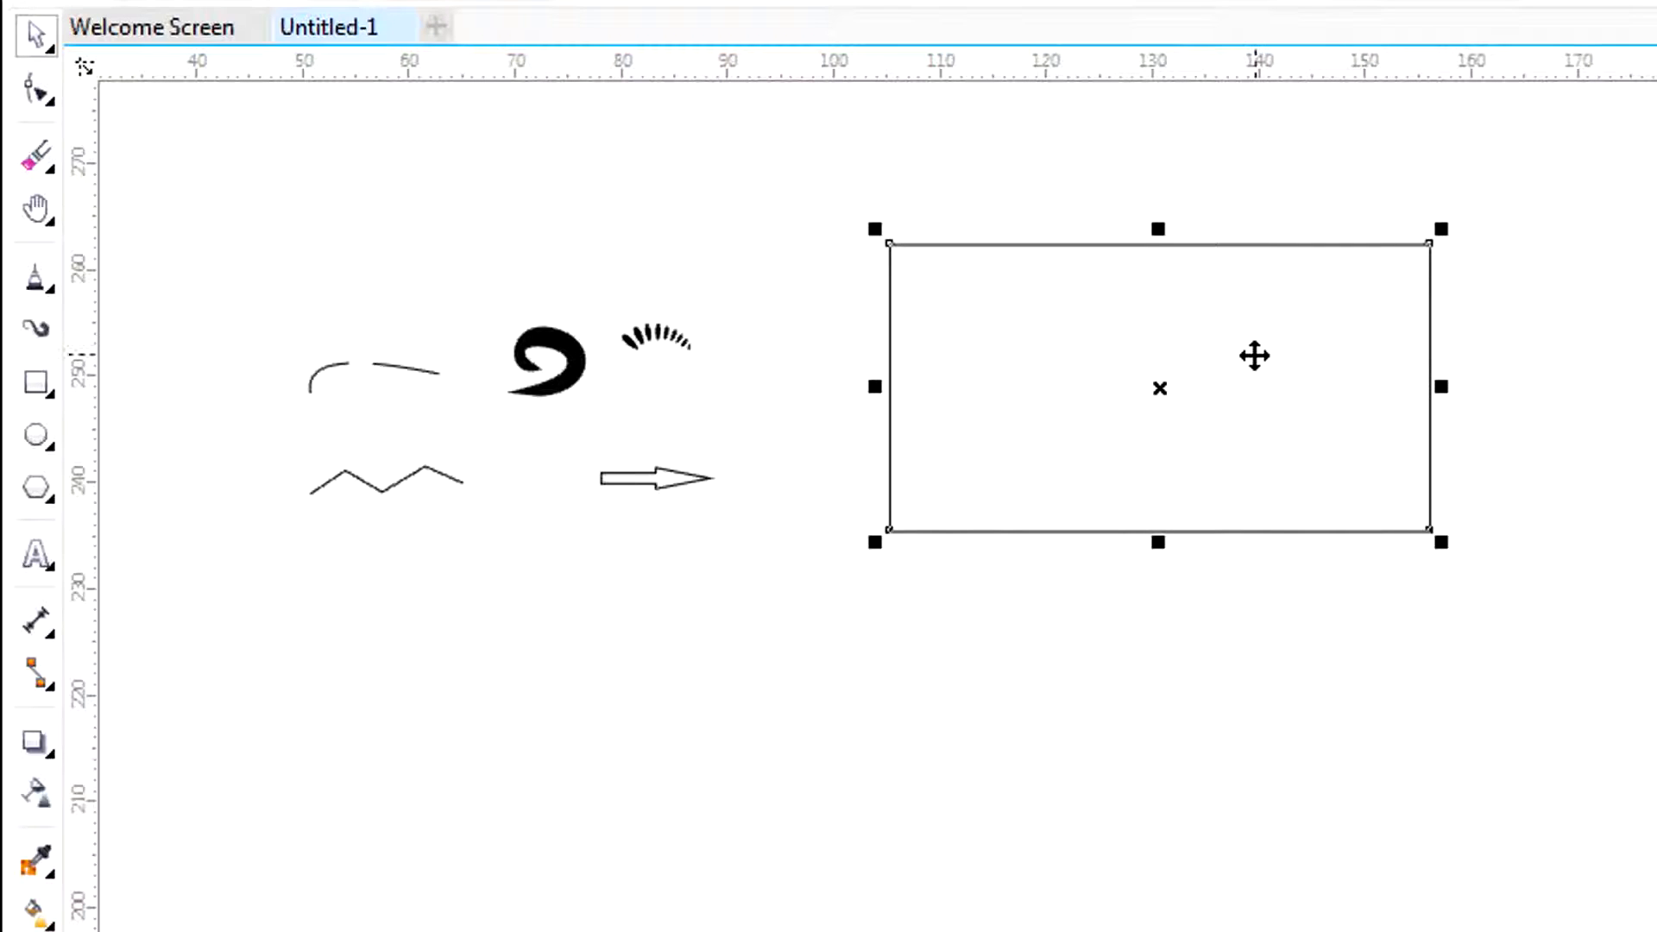
left_click_drag(1254, 356, 1250, 521)
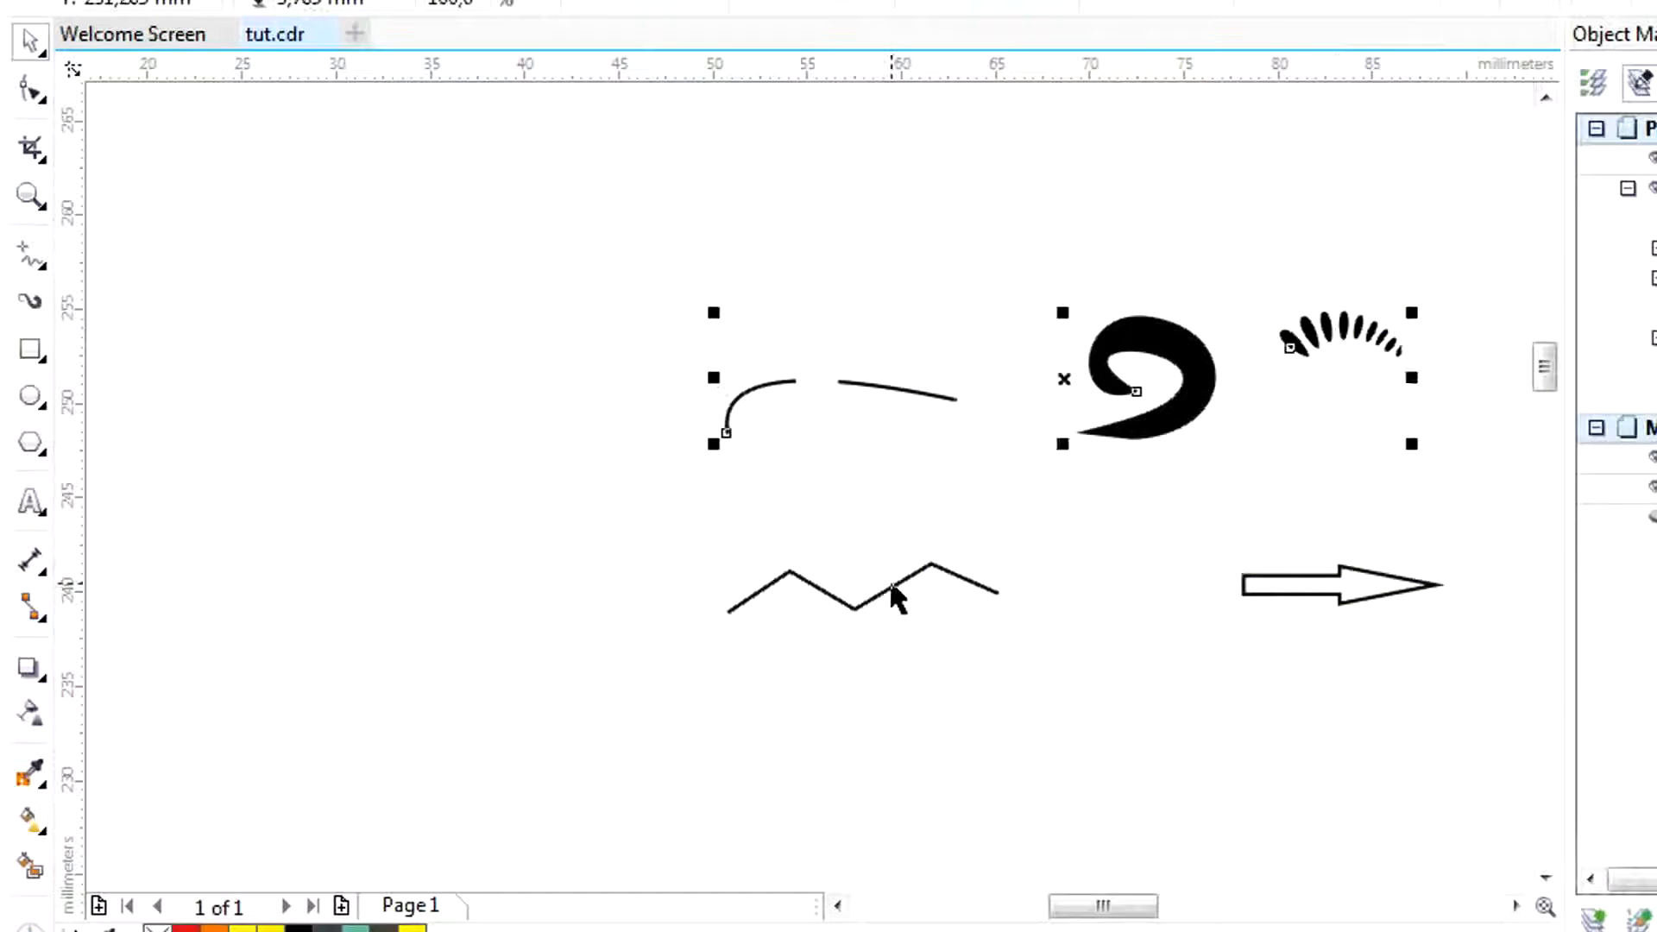
- Add the zigzag line and the outlined arrow to the current selection, and move all selected drawings together up and to the left
left_click(892, 596, "shift")
left_click(1334, 577, "shift")
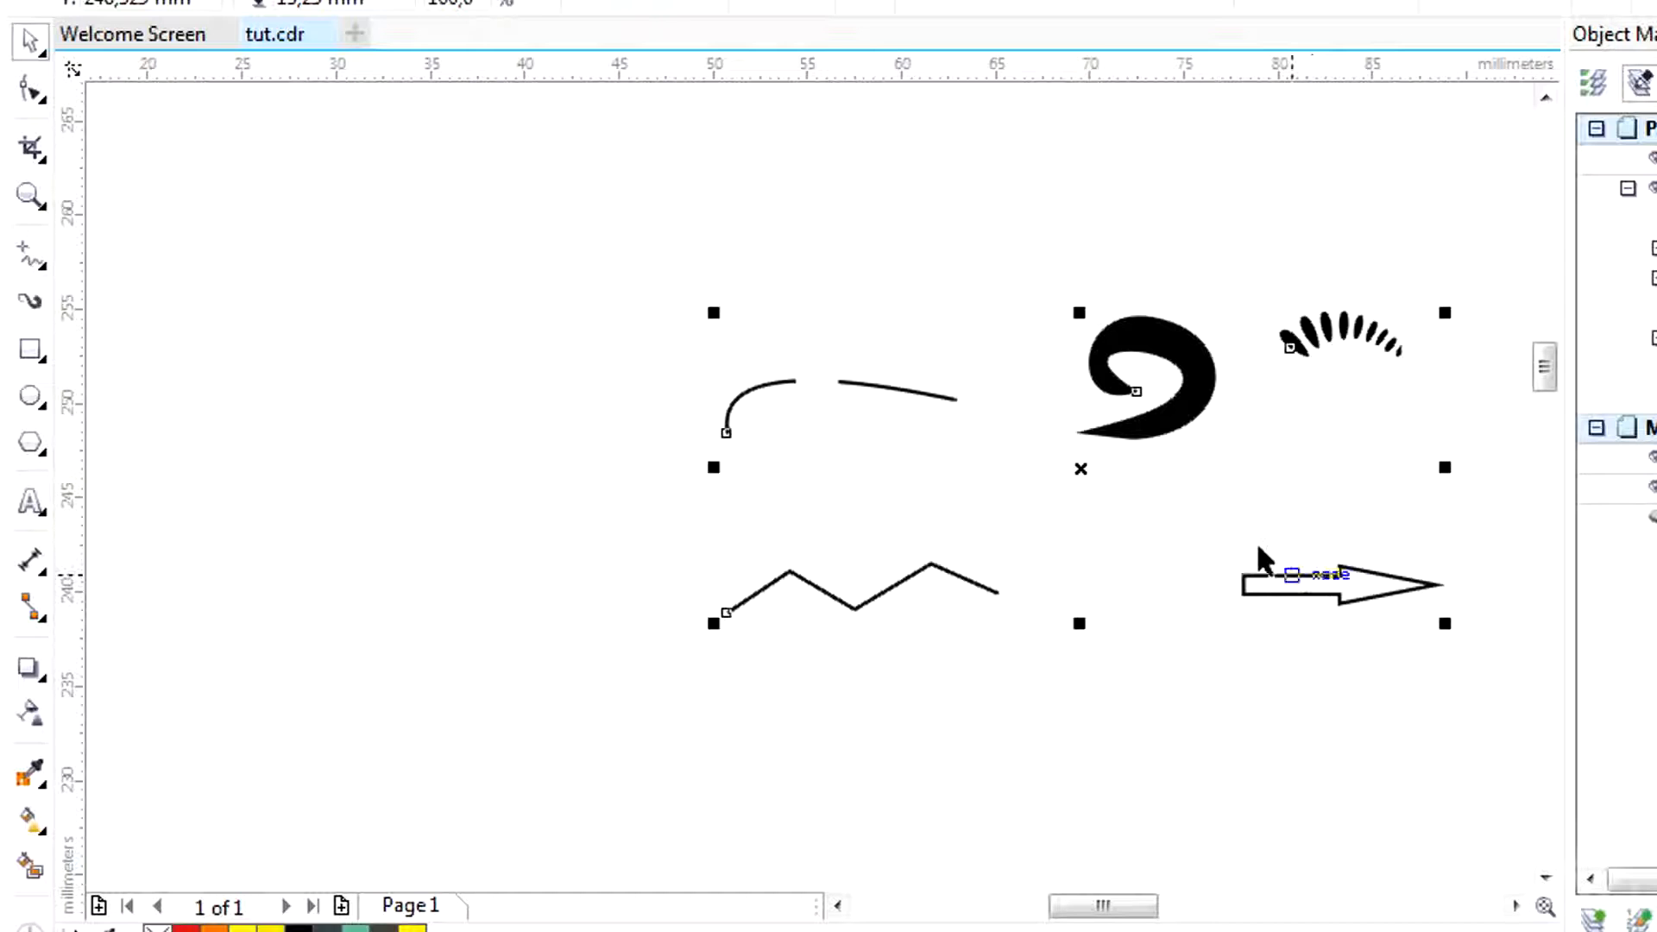
left_click_drag(1087, 472, 841, 341)
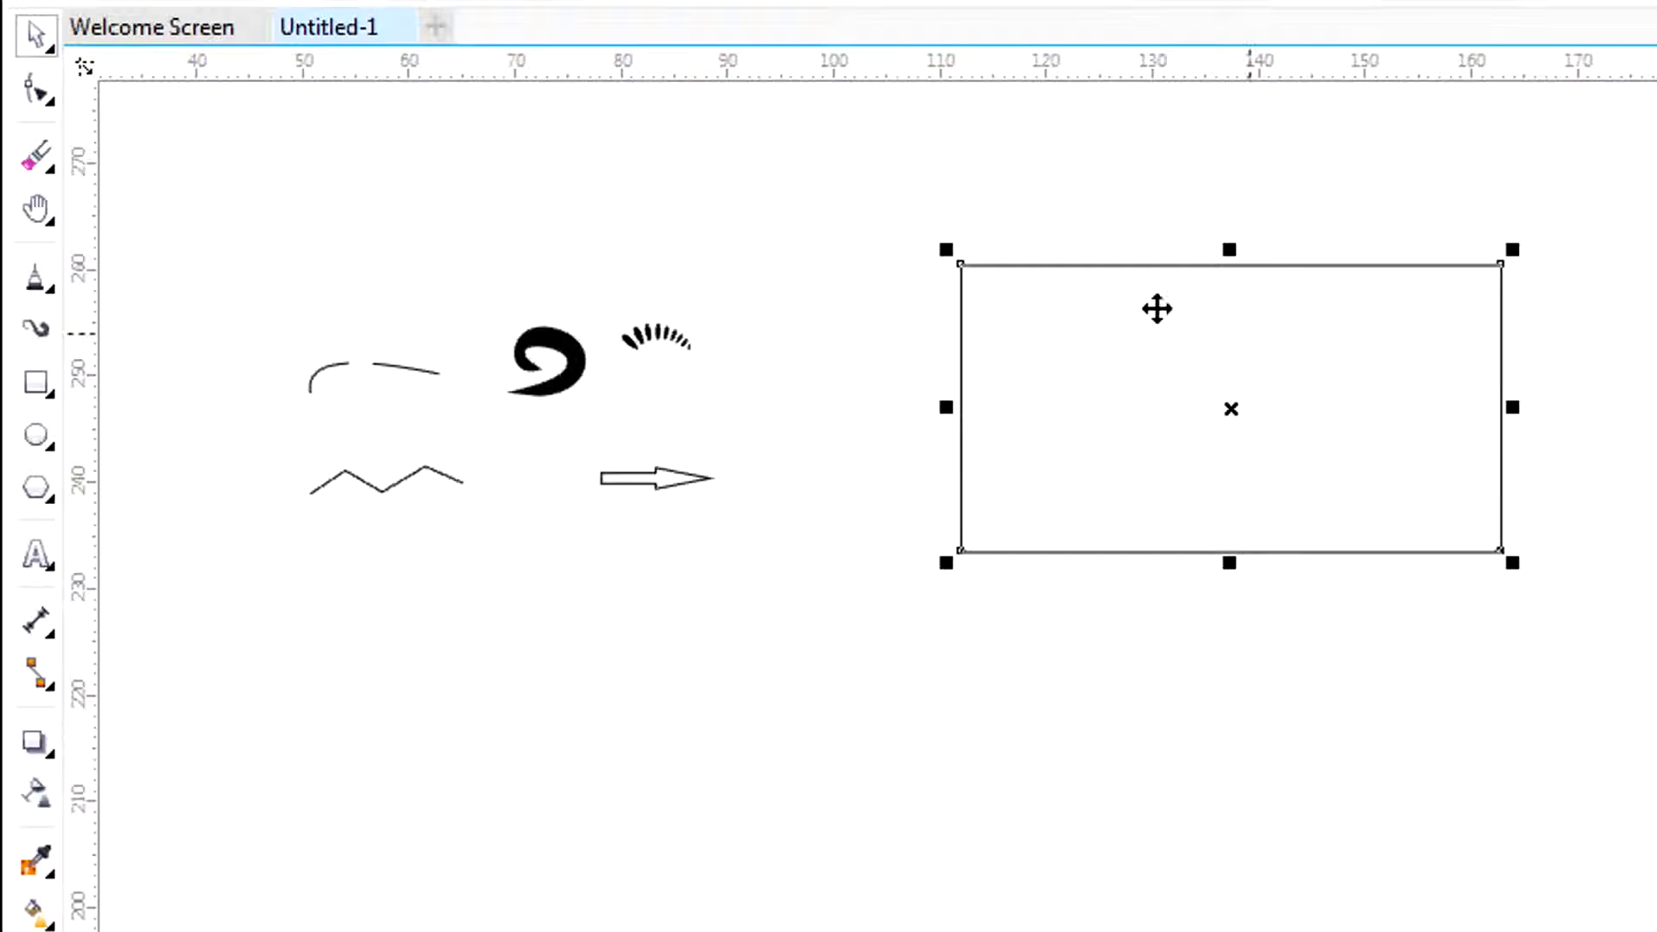
- Resize the large rectangle from its upper-left corner and top edge to about 57 mm wide and 32 mm high
left_click_drag(944, 248, 1086, 224)
left_click_drag(1069, 302, 898, 212)
left_click_drag(1196, 218, 1196, 271)
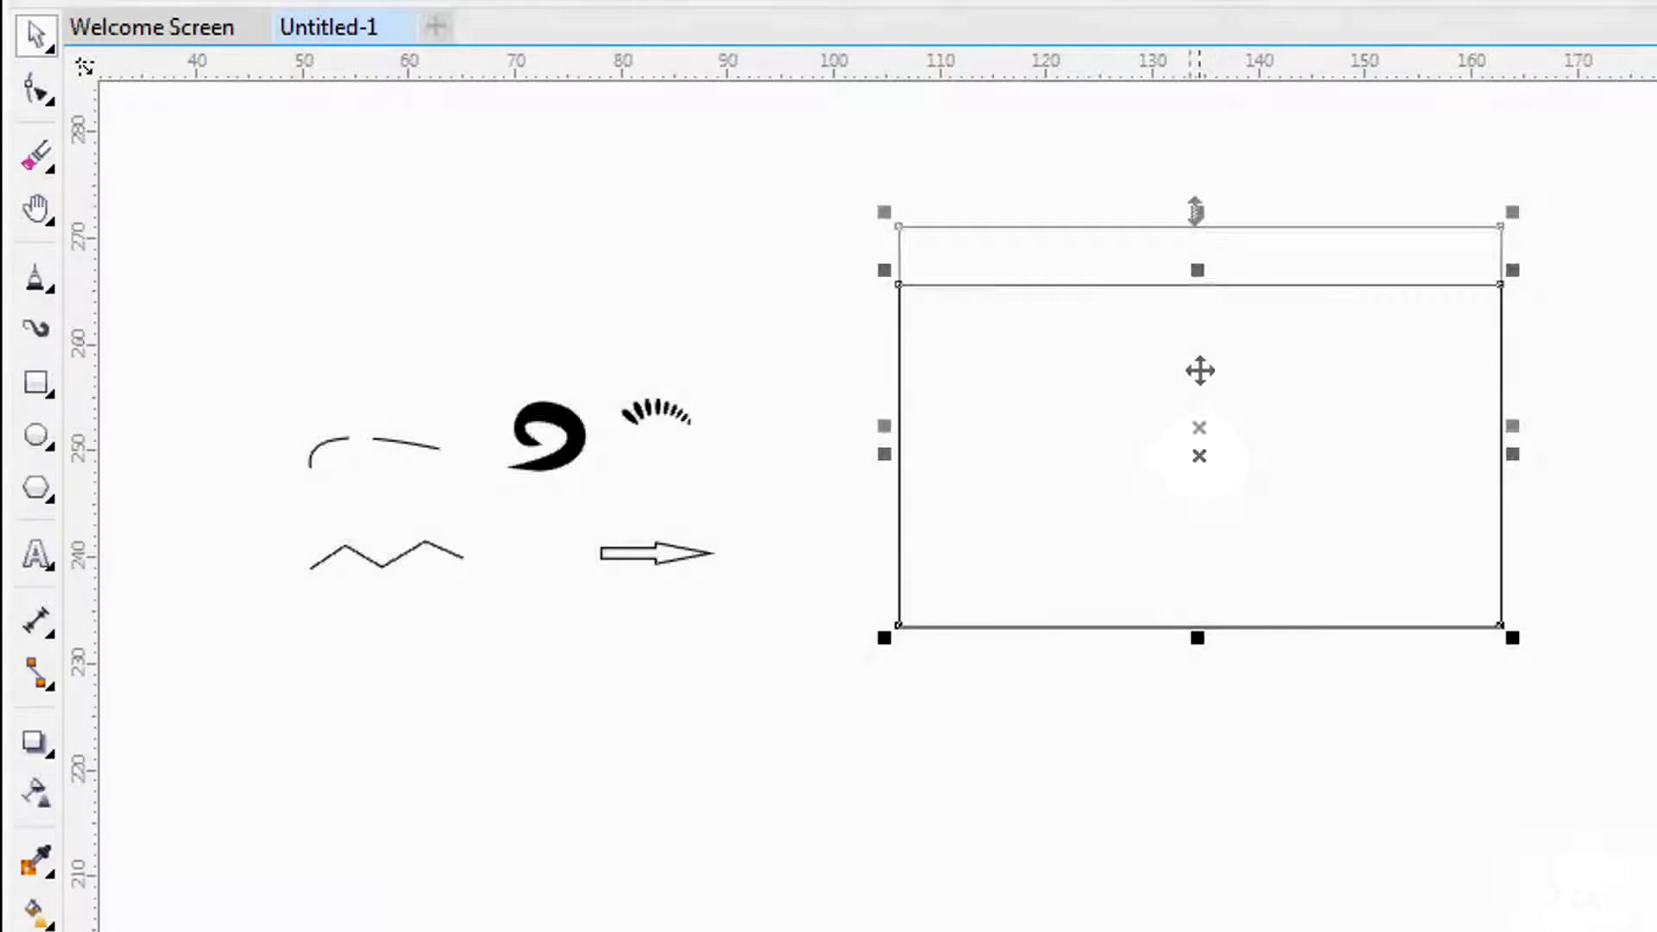
left_click_drag(1198, 213, 1198, 270)
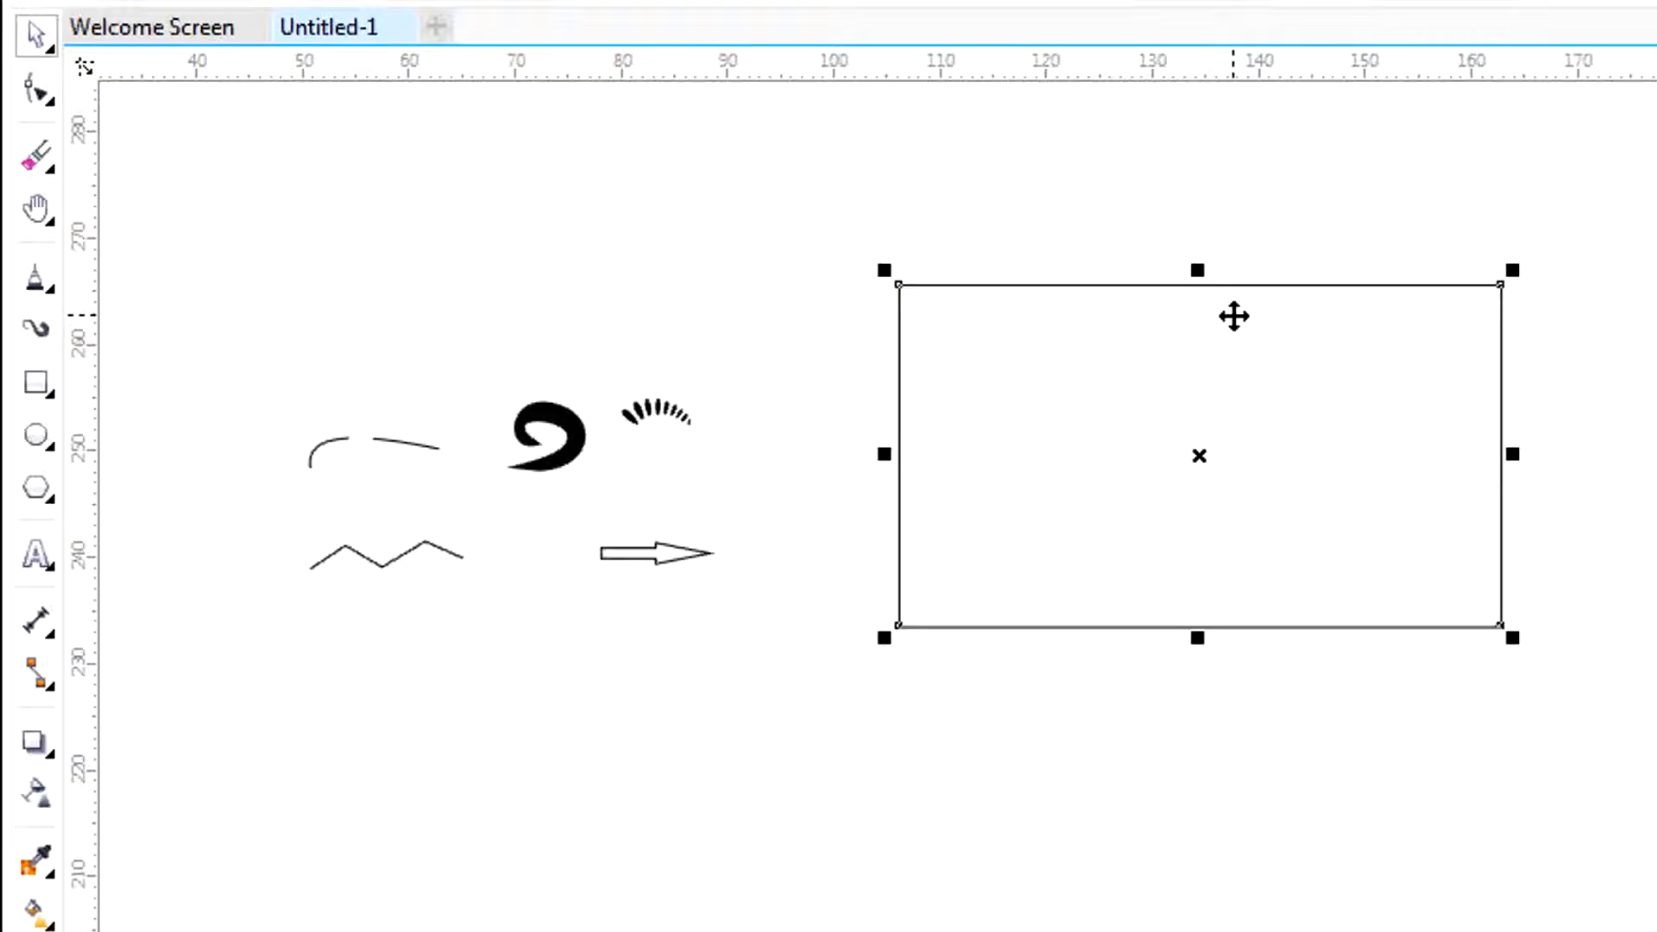
- Rotate the large rectangle counterclockwise and back to nearly level, and skew its right side up and finally down
left_click(1200, 371)
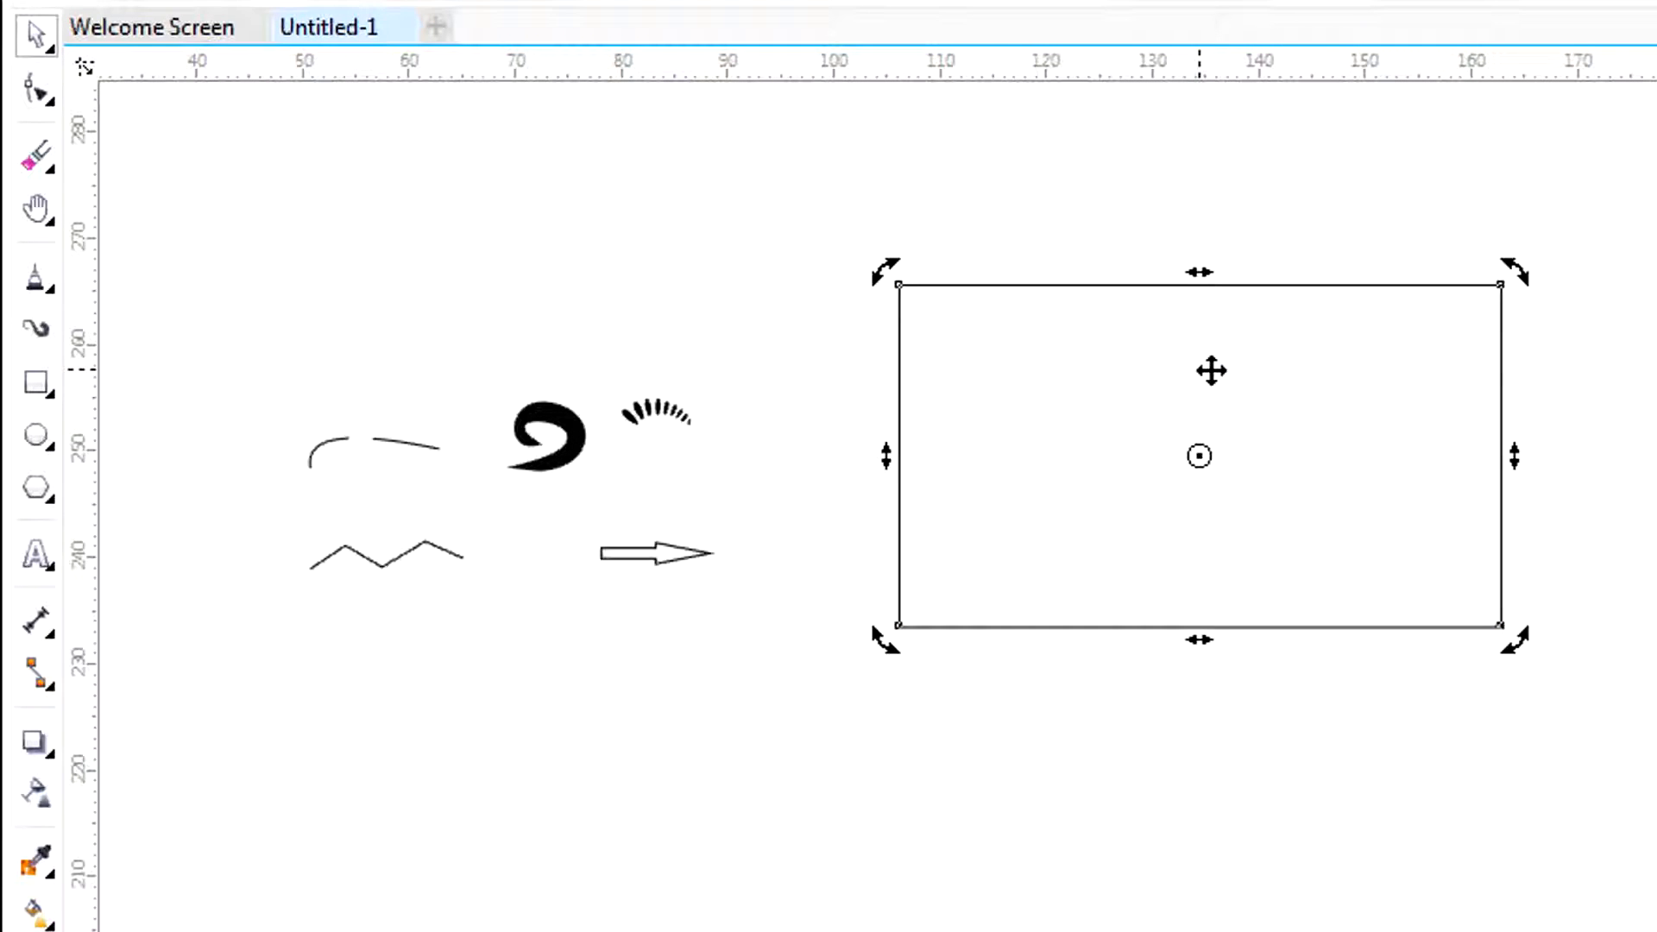
left_click_drag(1519, 273, 1306, 134)
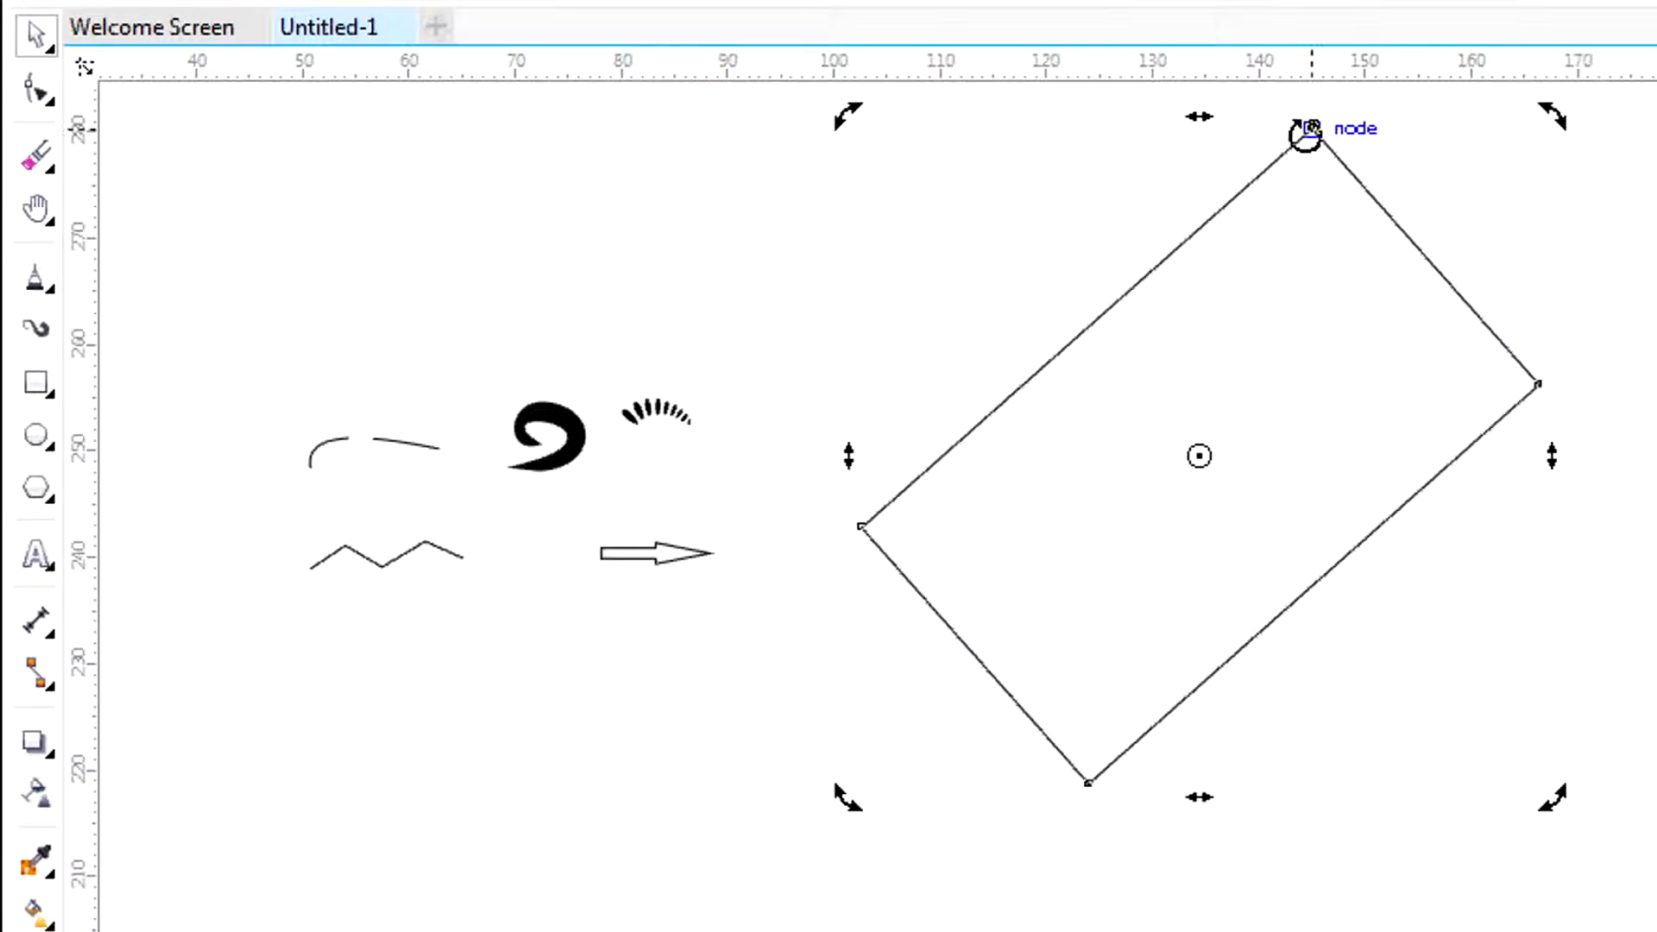
left_click_drag(1552, 118, 1653, 423)
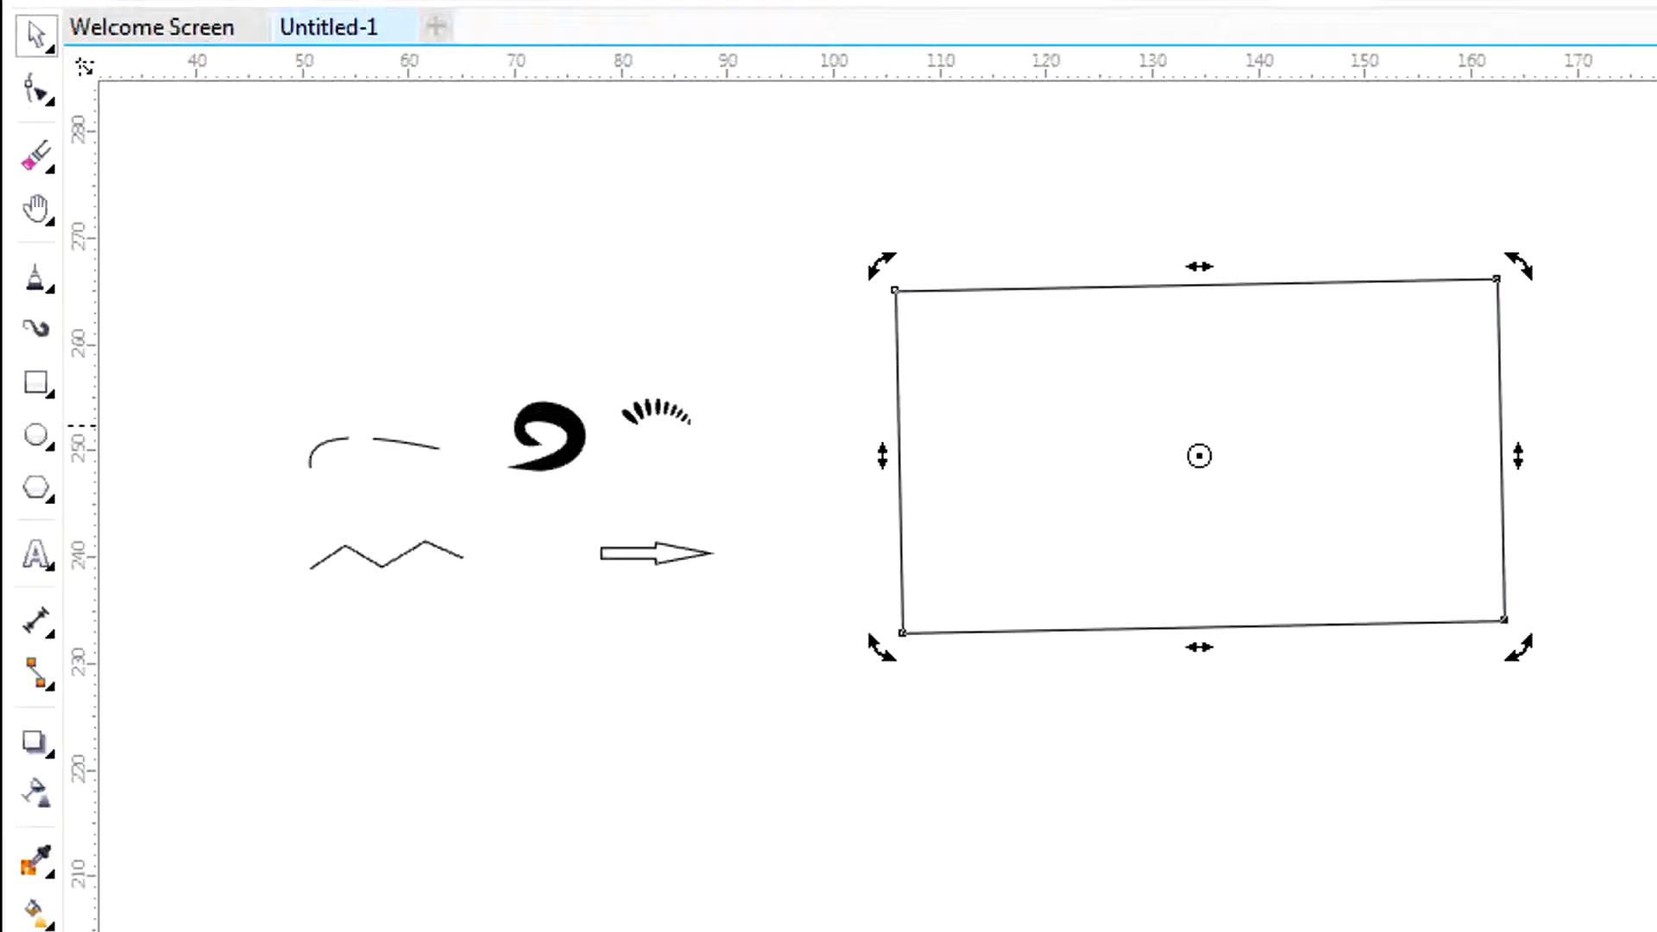
left_click_drag(1510, 451, 1505, 259)
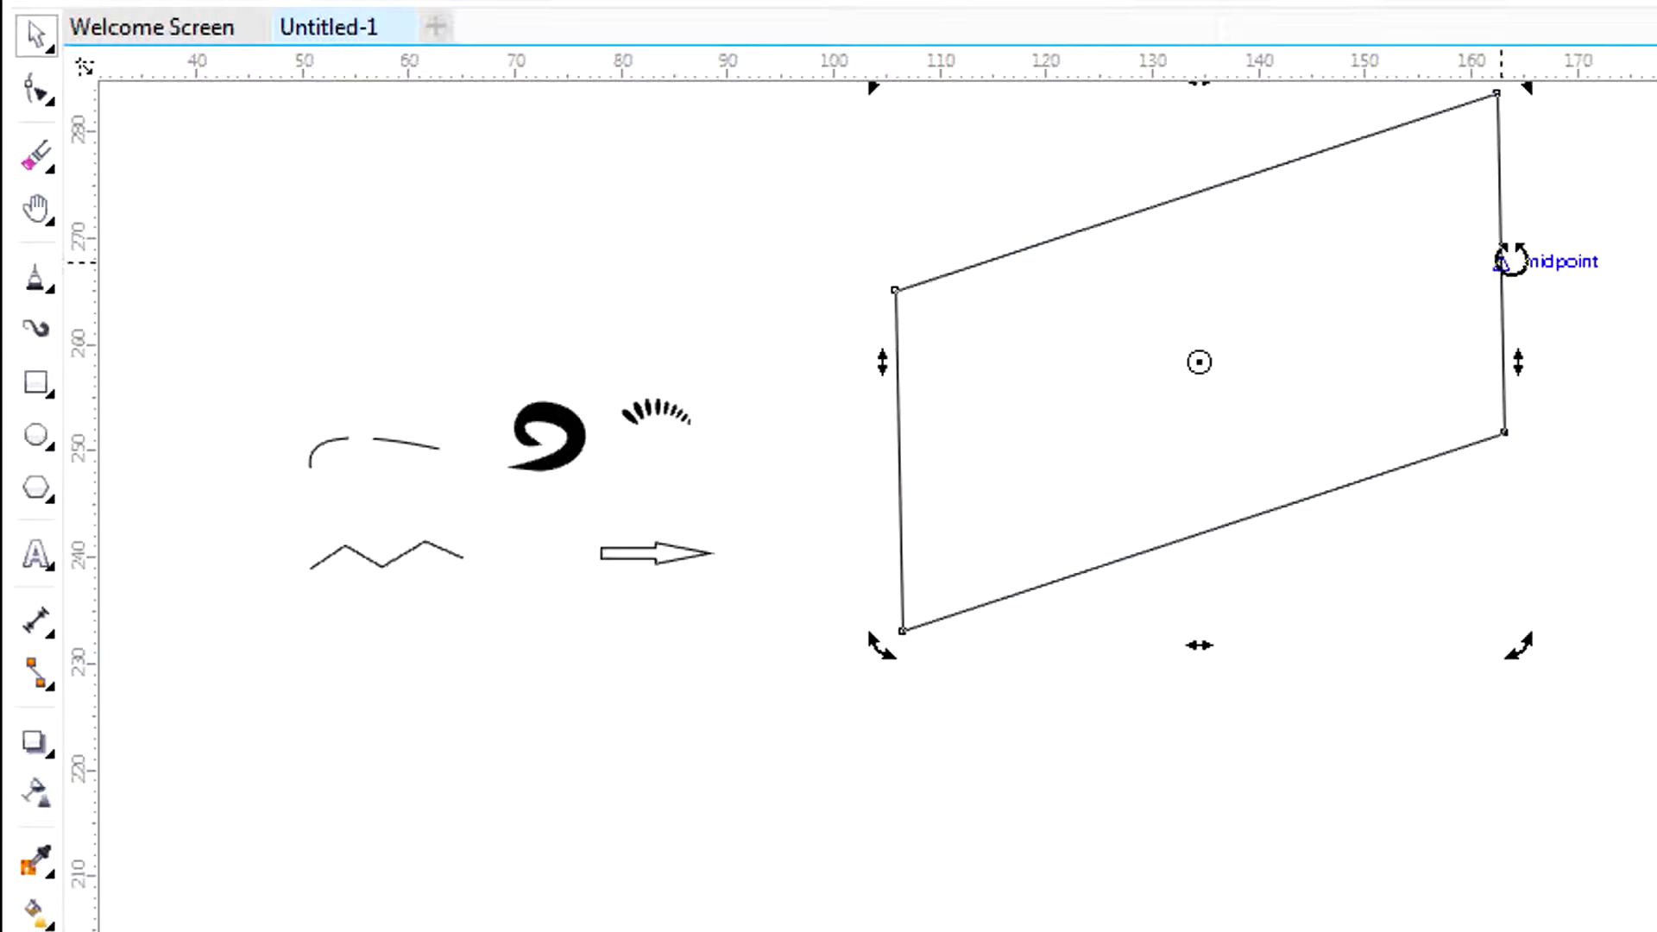
left_click_drag(1528, 358, 1554, 566)
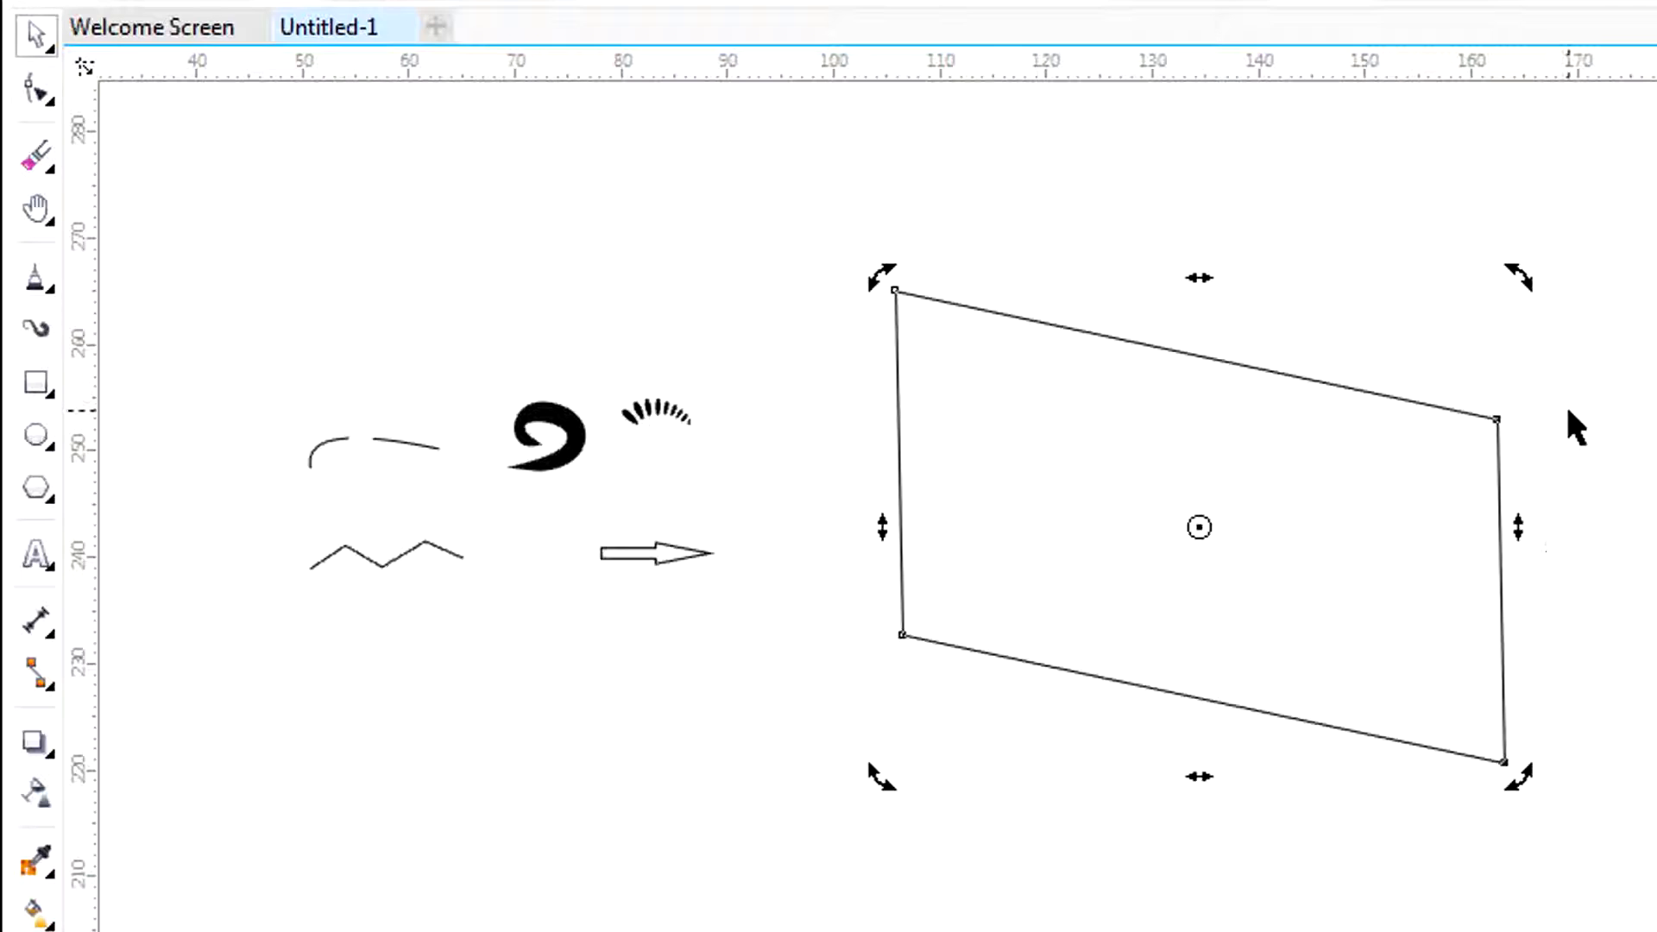
- Draw a rectangle about 10 mm by 7 mm below the arrow, and move the large skewed rectangle down-left and back up-right
key("F6")
left_click_drag(551, 707, 656, 781)
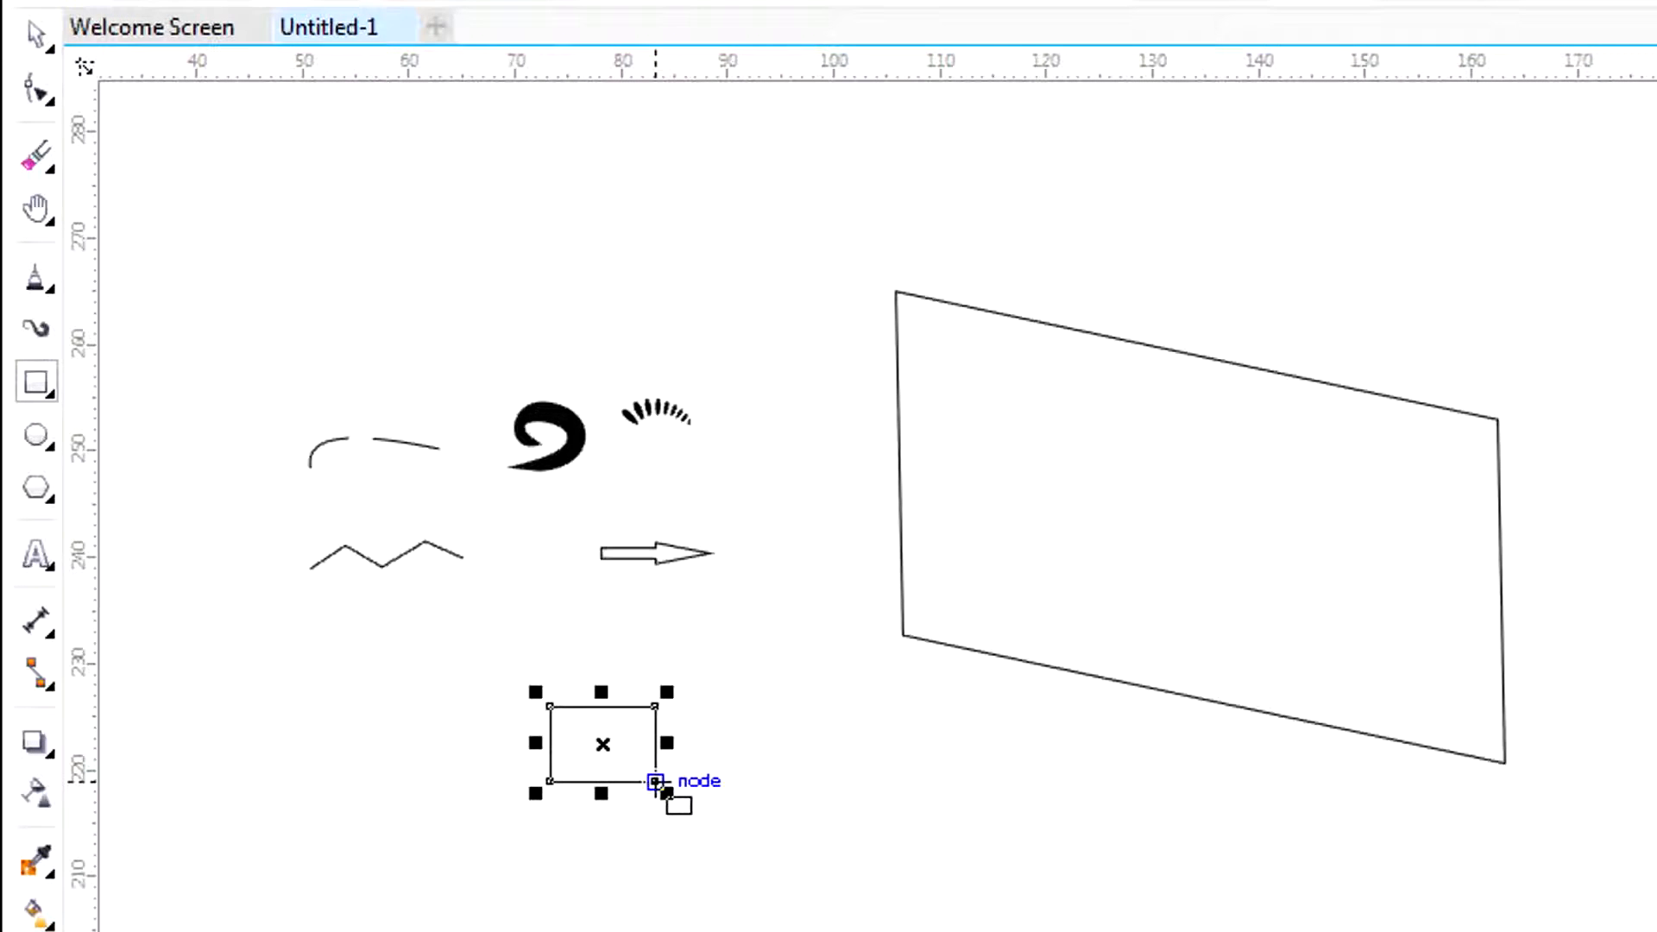
left_click(1167, 488)
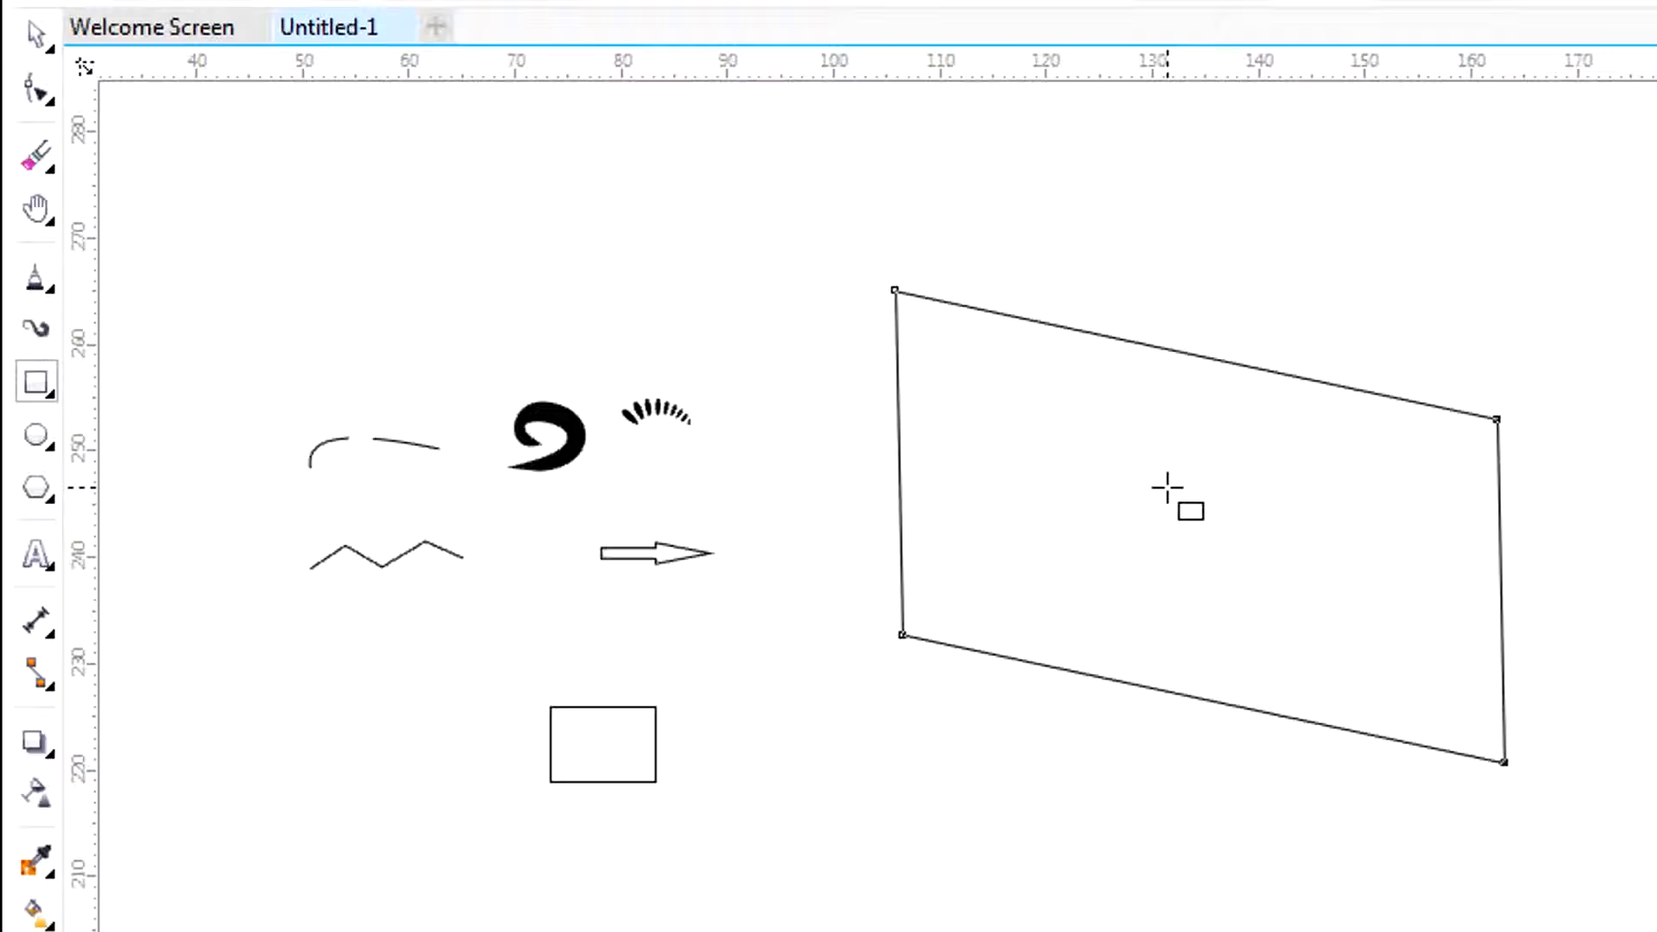
left_click_drag(1167, 487, 1067, 630)
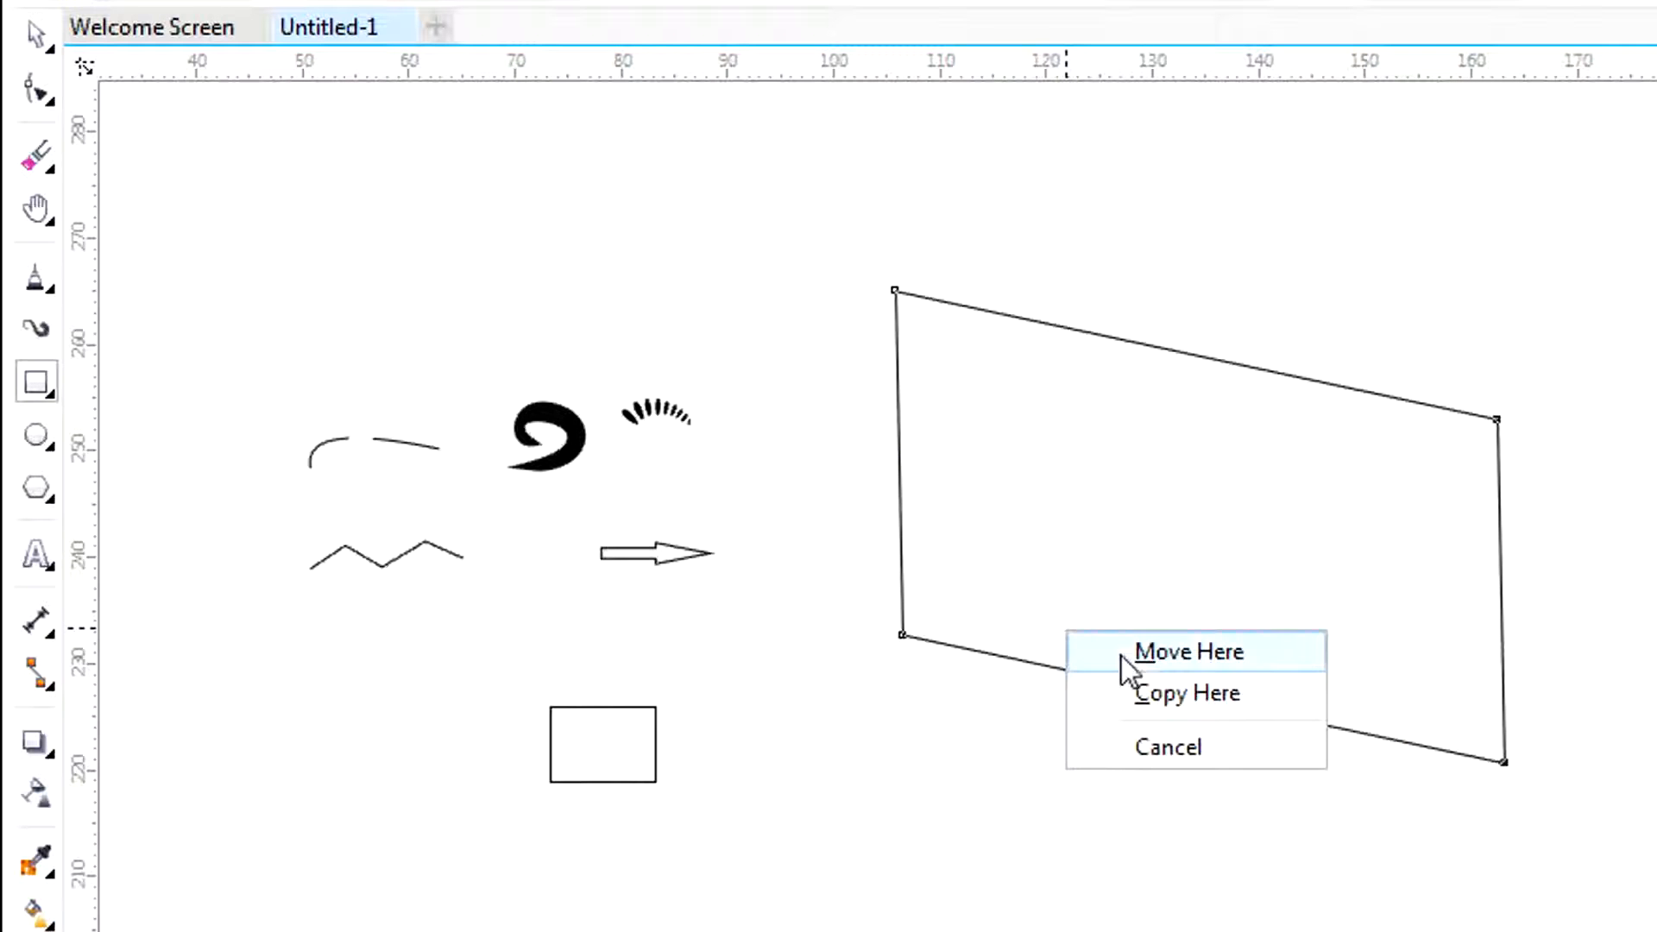
left_click(1147, 653)
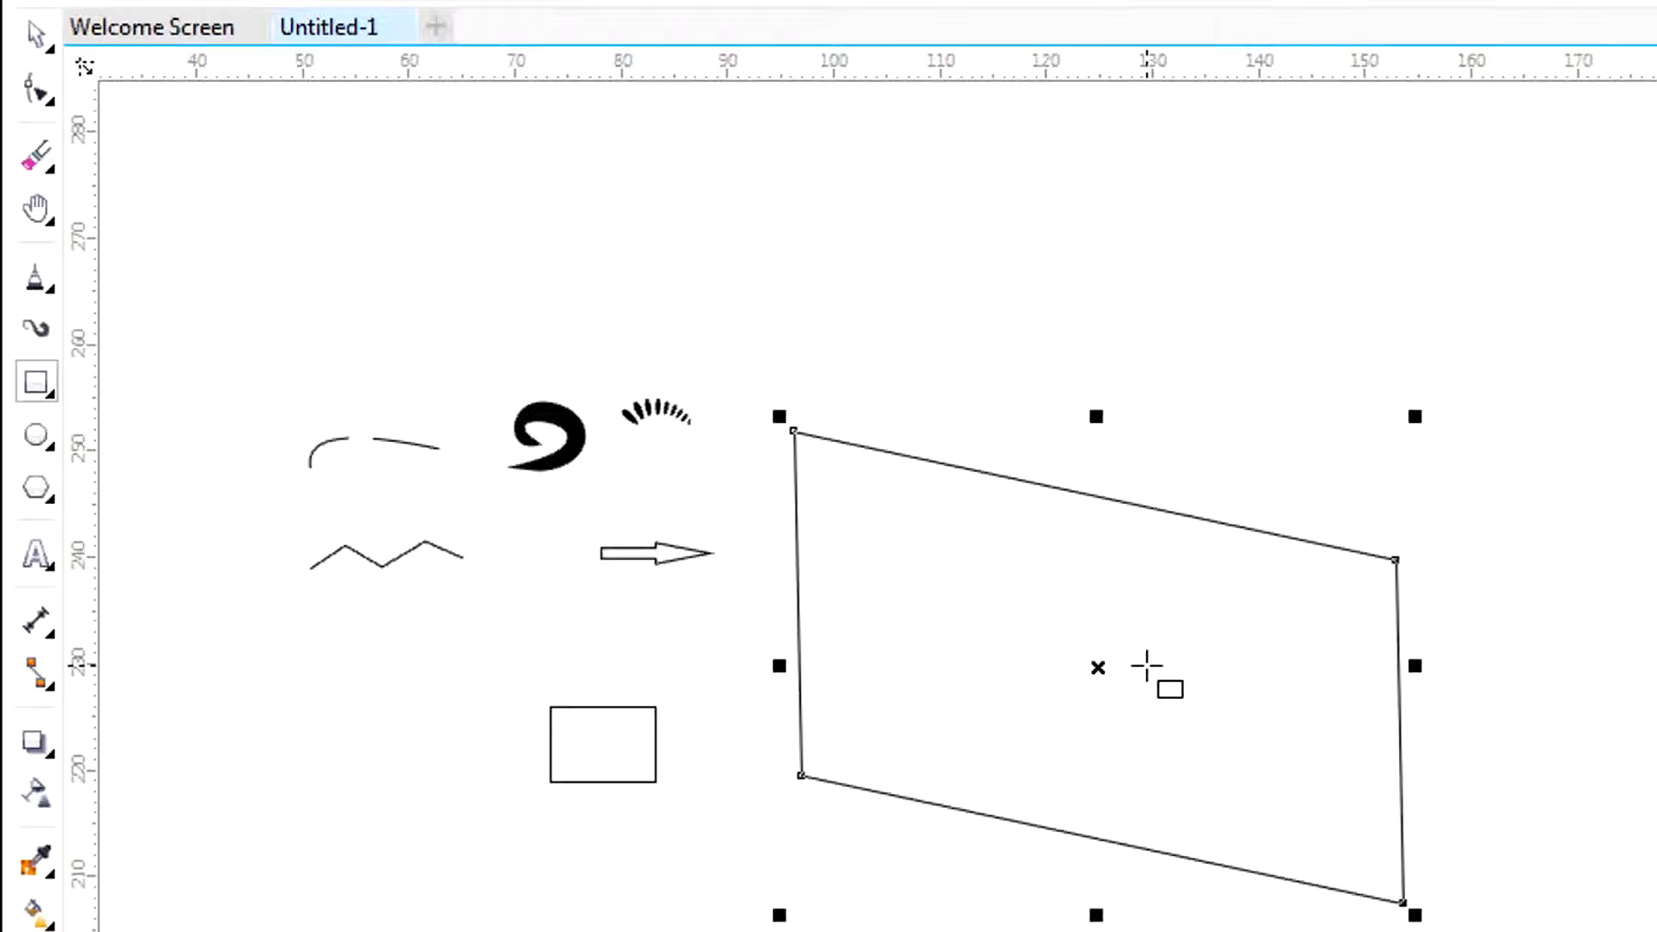
left_click_drag(1019, 654, 1103, 465)
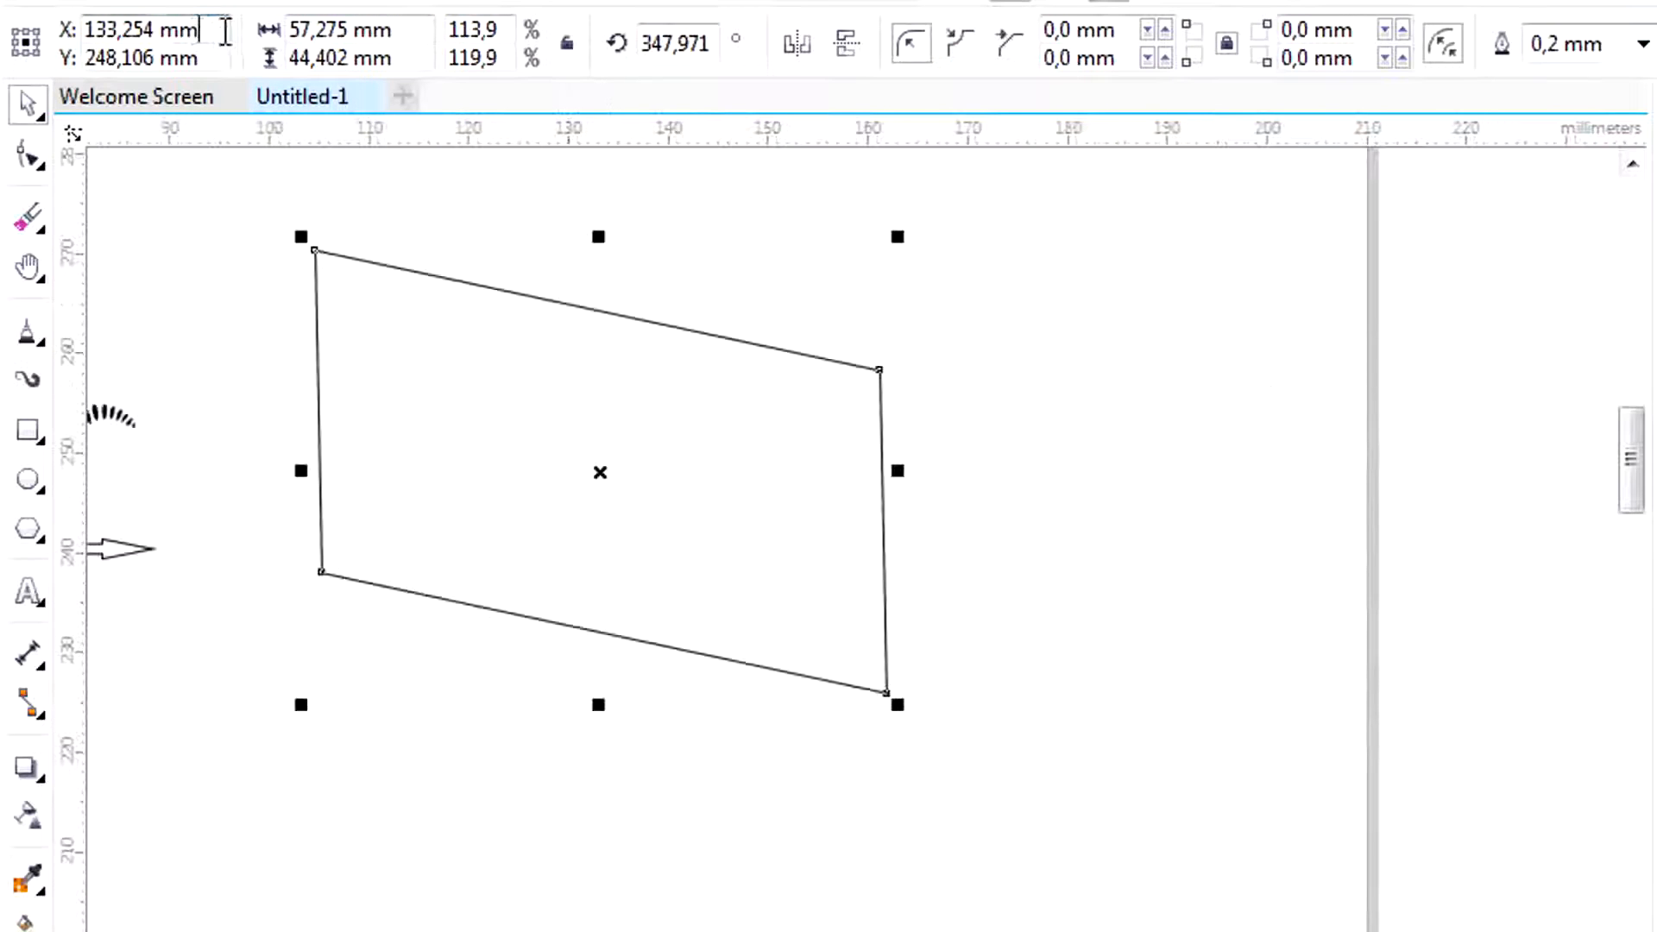
- Set the skewed rectangle's X position to 134,454 mm and its horizontal scale to 148,9 %
left_click_drag(227, 30, 7, 38)
scroll(5, 25, "up", 3)
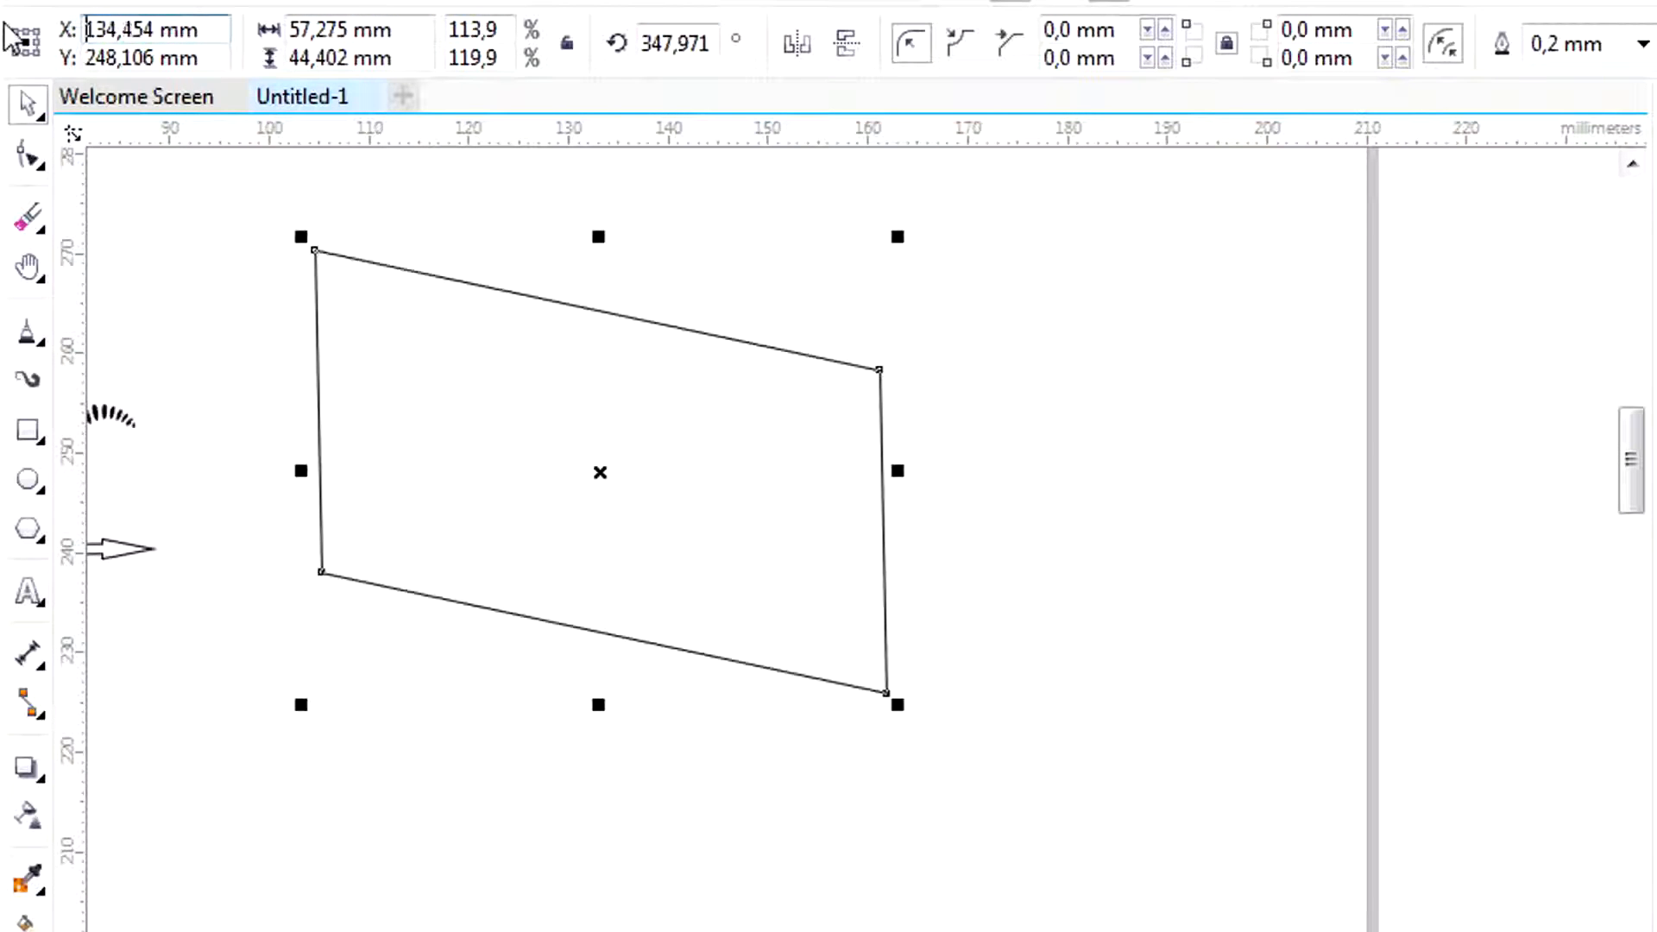
key("Return")
left_click_drag(500, 30, 419, 33)
scroll(419, 33, "up", 3)
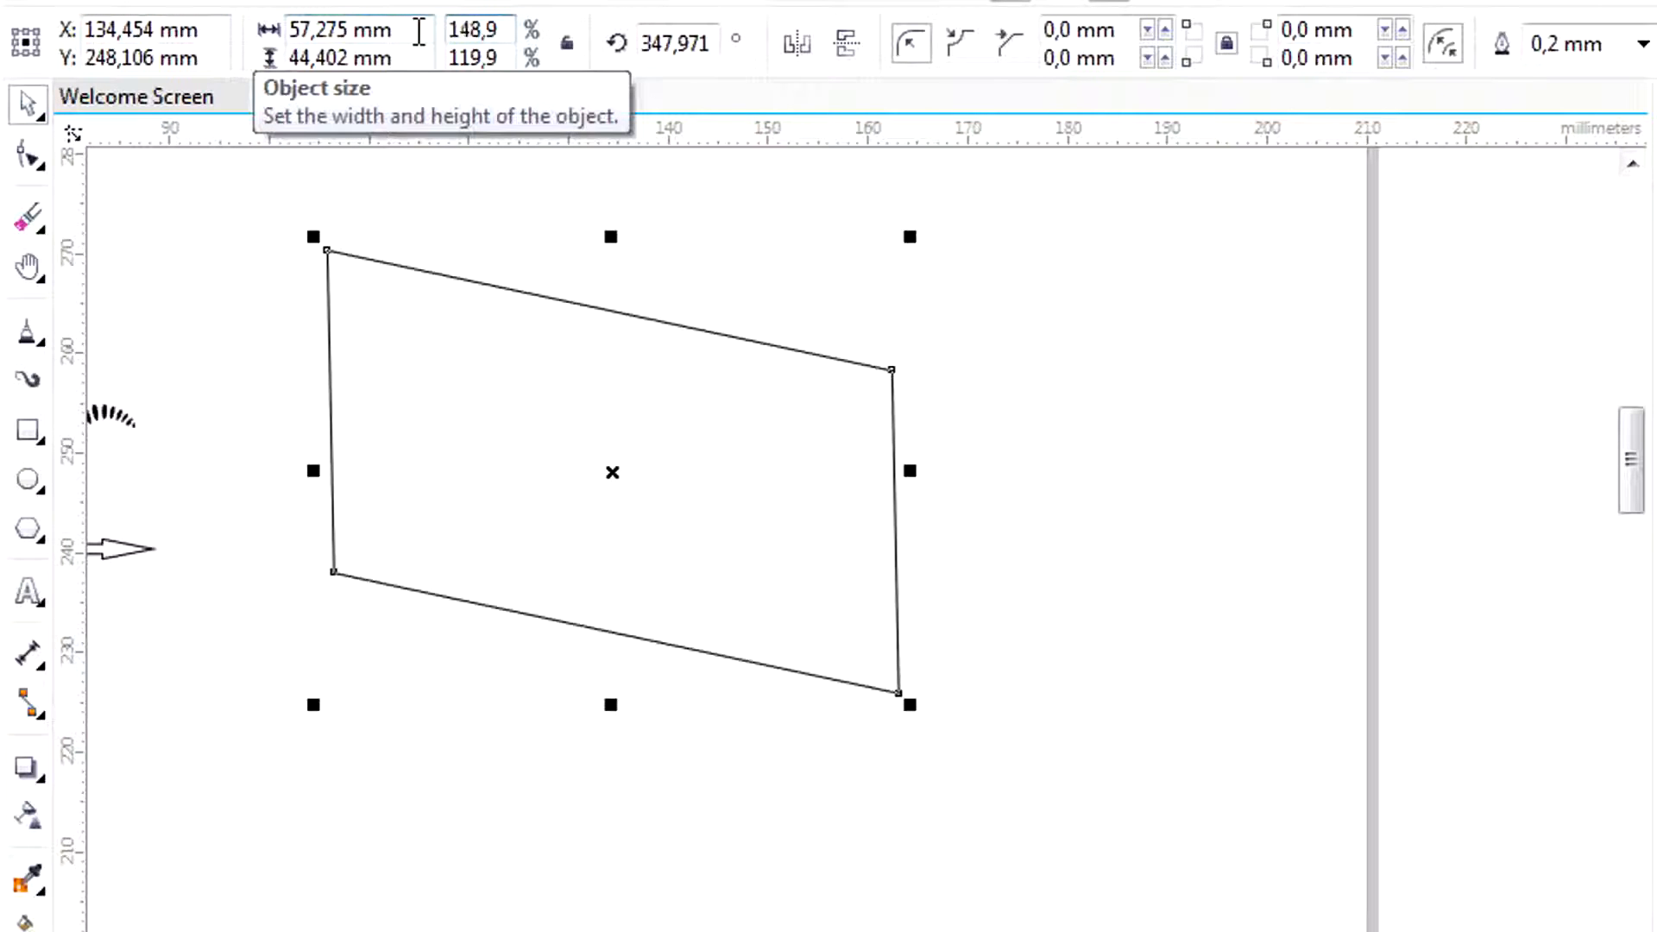
scroll(419, 33, "up", 3)
- Set the skewed rectangle's rotation angle to 360°
left_click(718, 44)
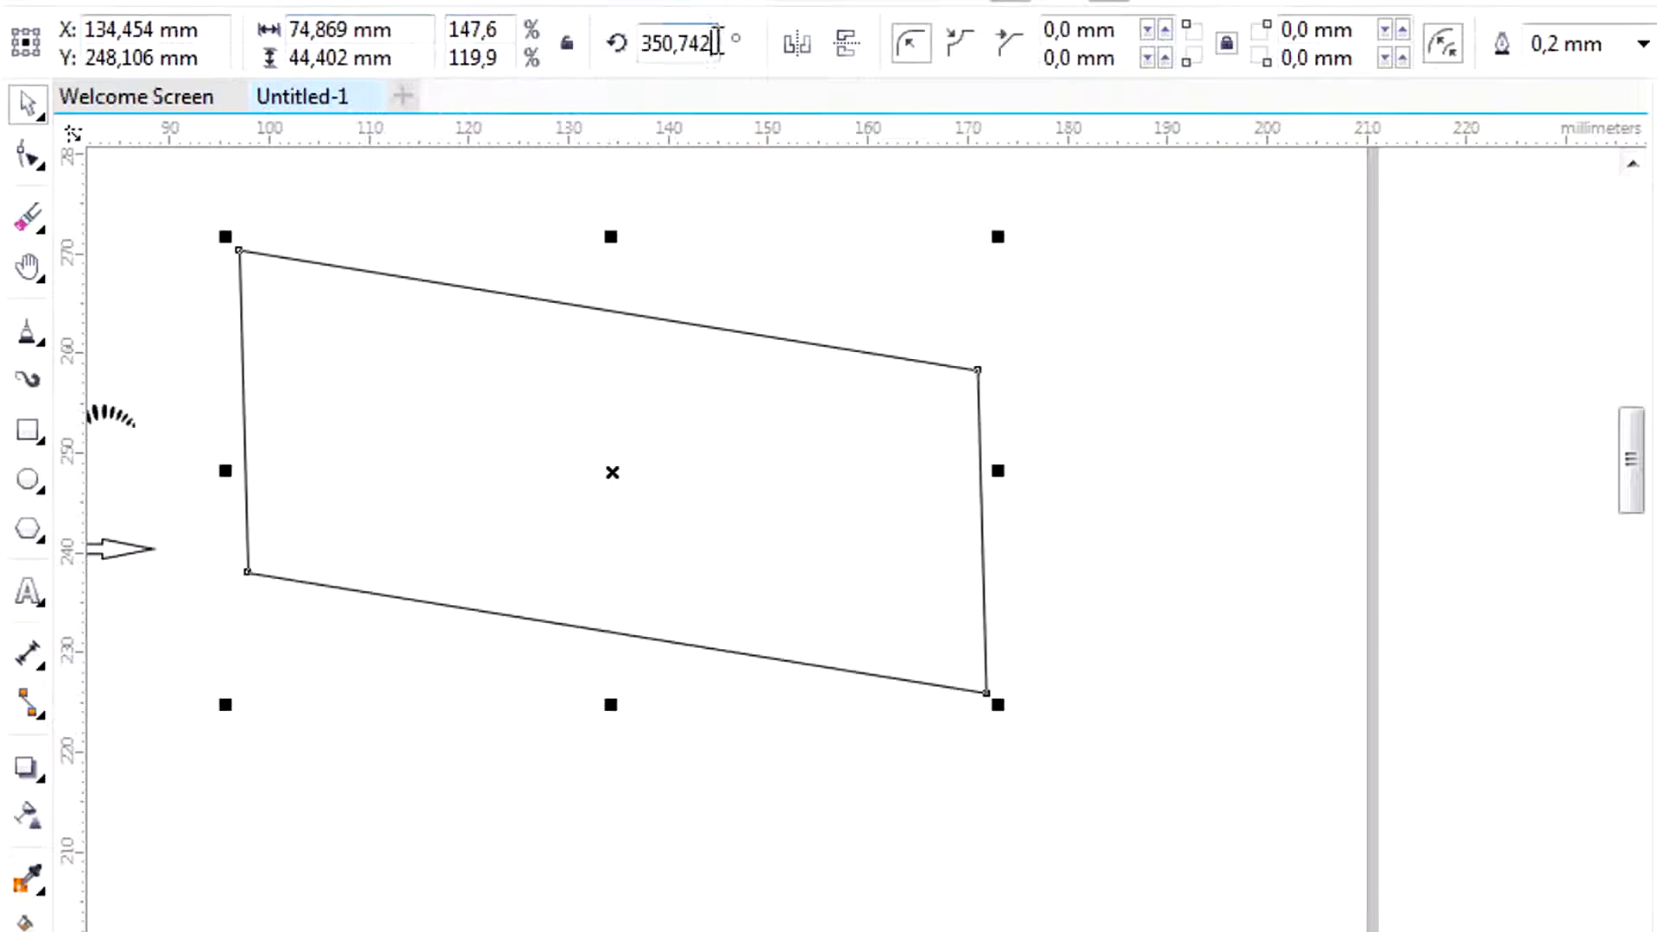
scroll(597, 40, "up", 2)
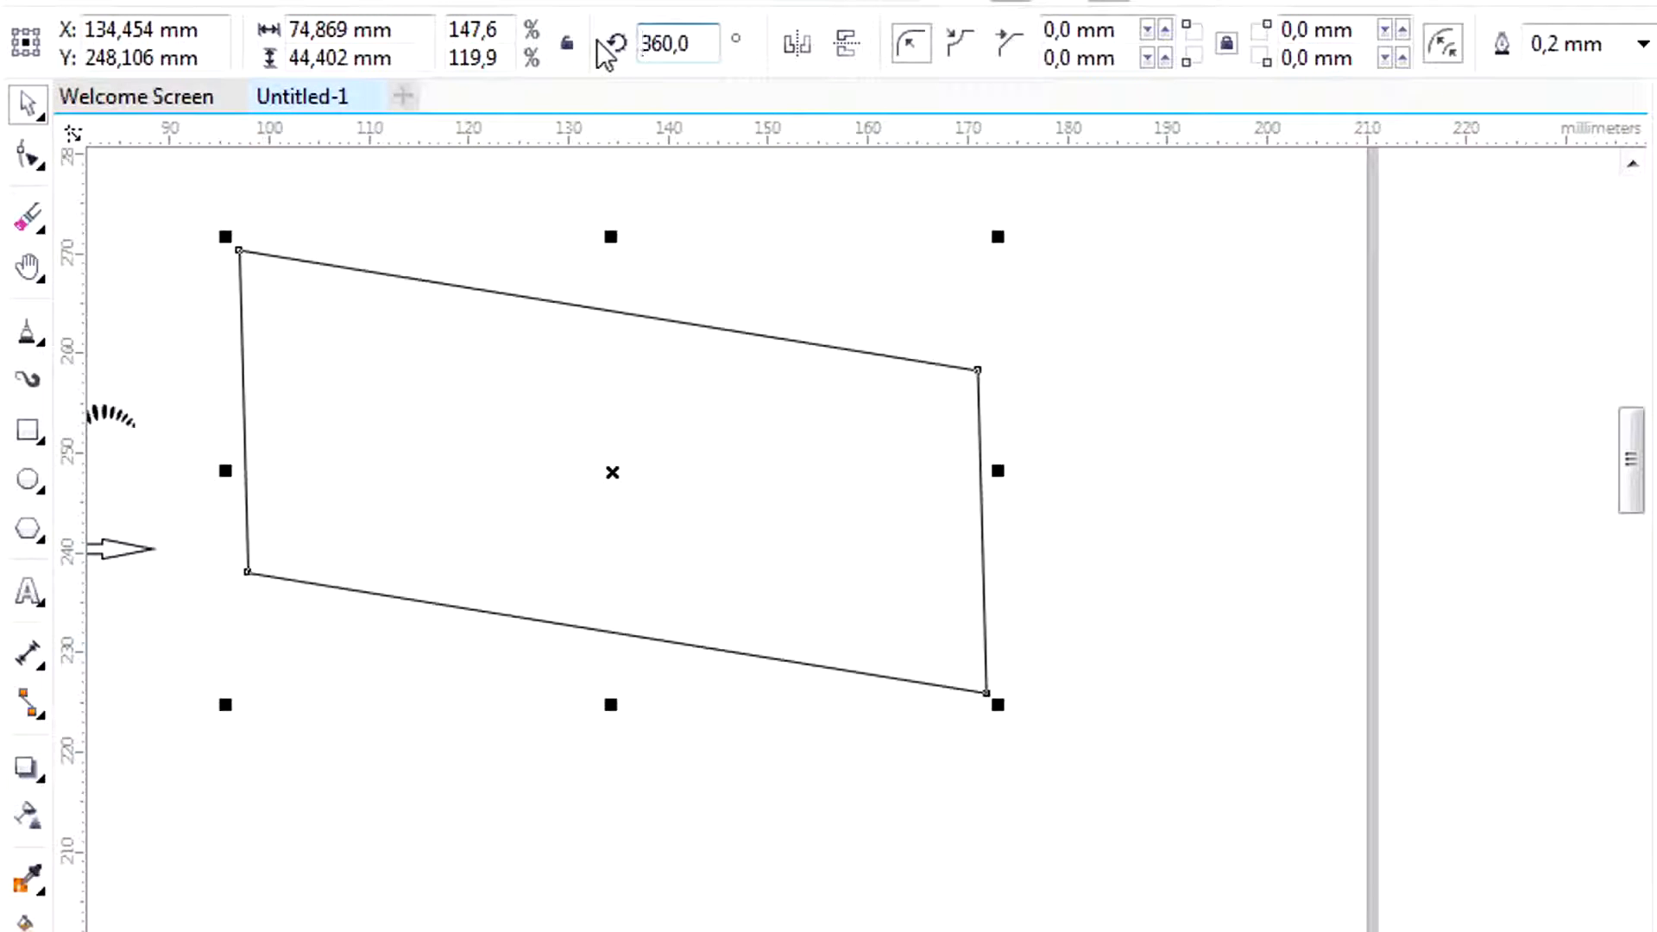
key("Return")
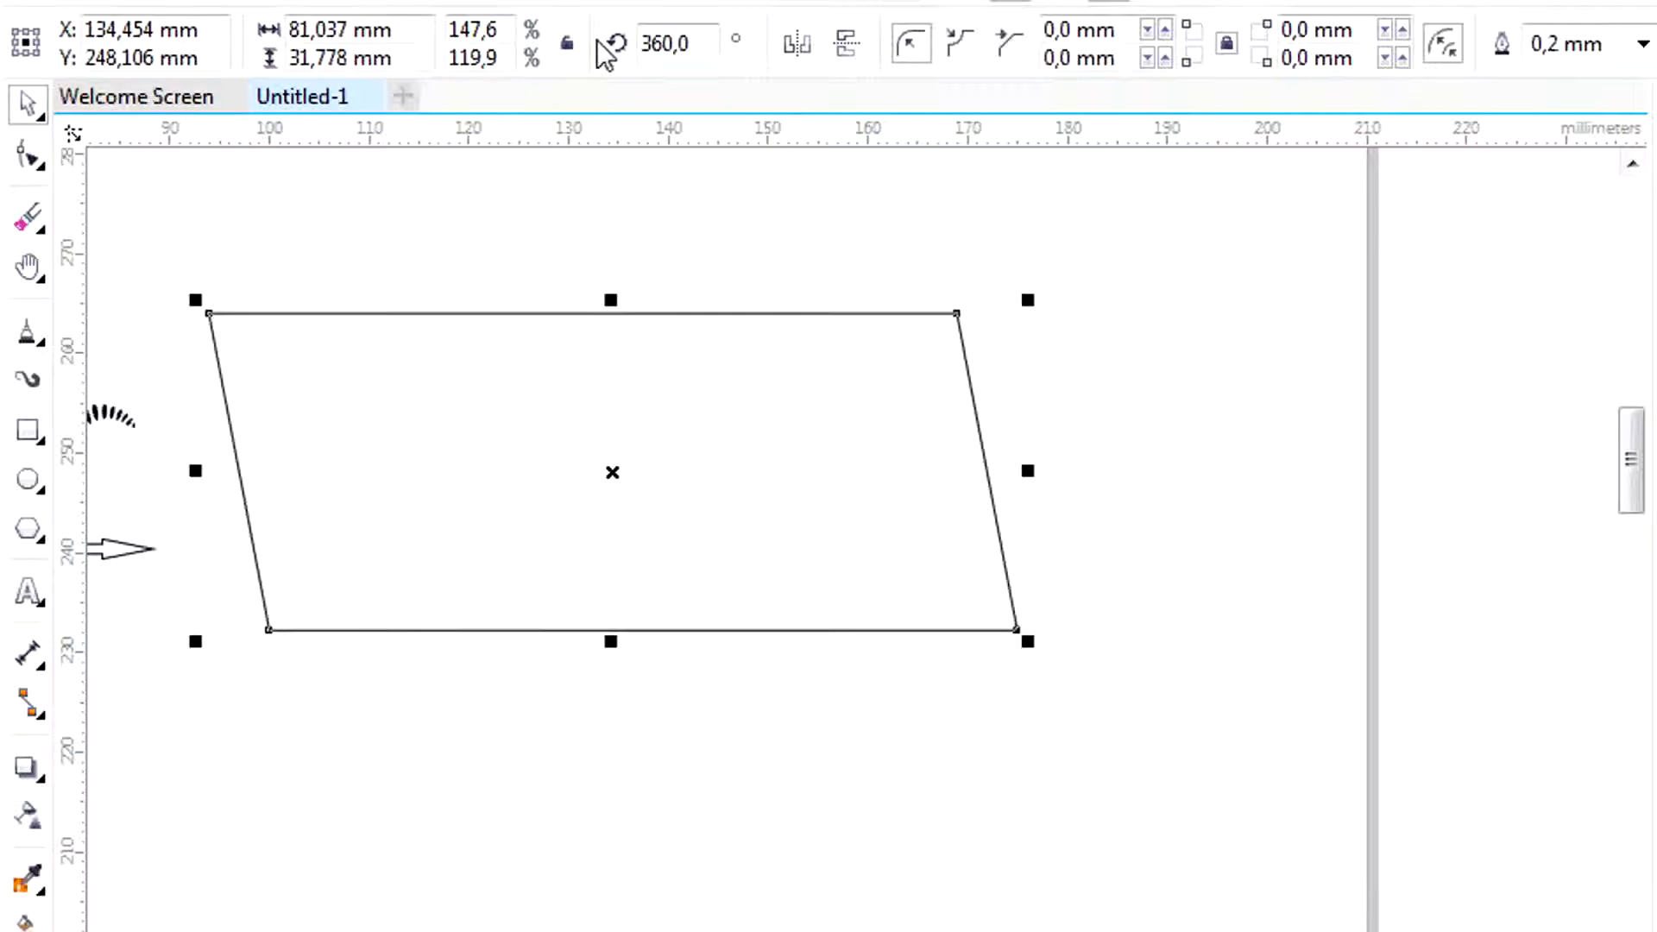
- Mirror the skewed rectangle horizontally once and vertically twice
left_click(807, 58)
left_click(847, 53)
left_click(847, 53)
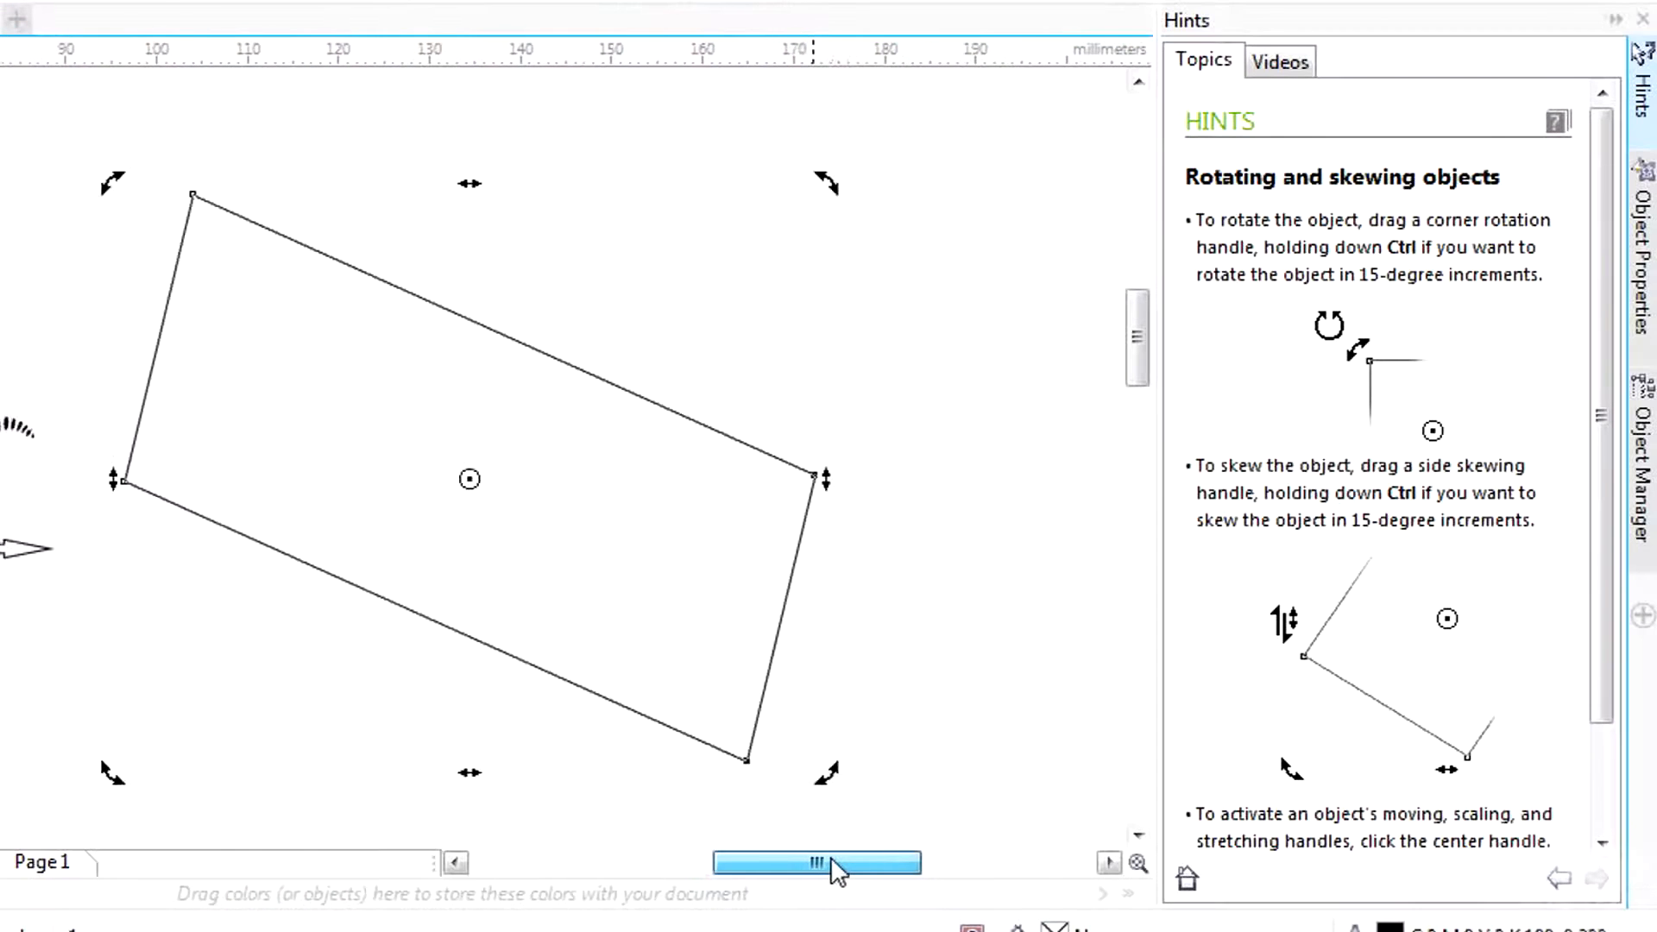
- In the object properties, give the skewed rectangle a red outline with a width of 0,5 mm
left_click_drag(831, 855, 894, 808)
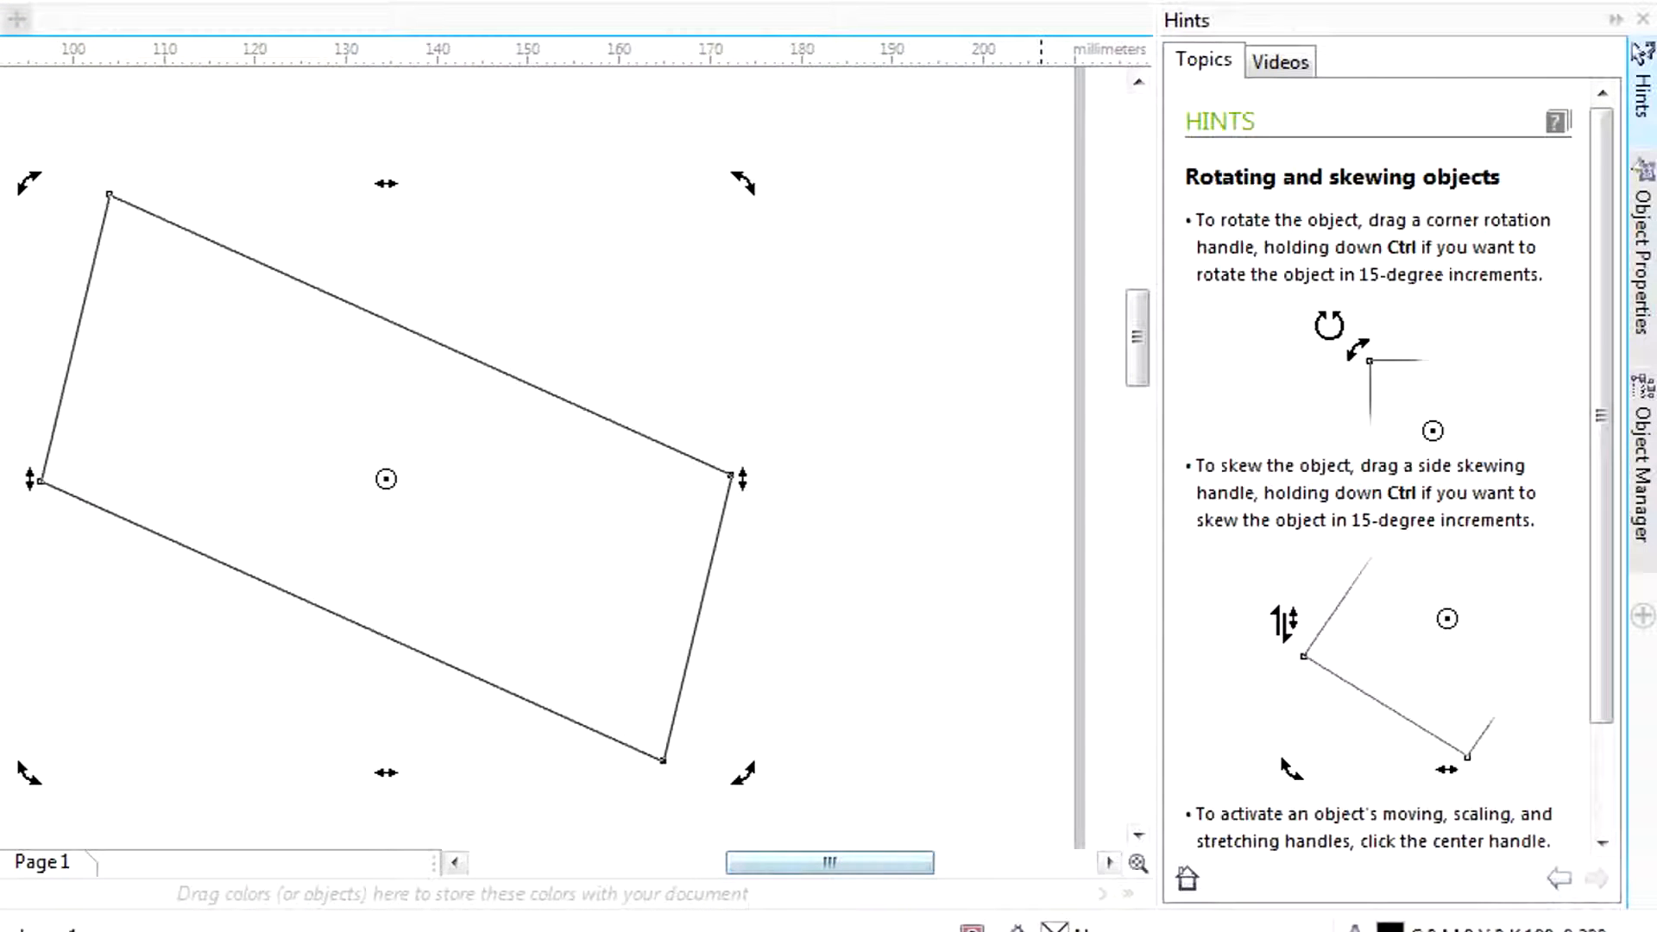
left_click(1642, 276)
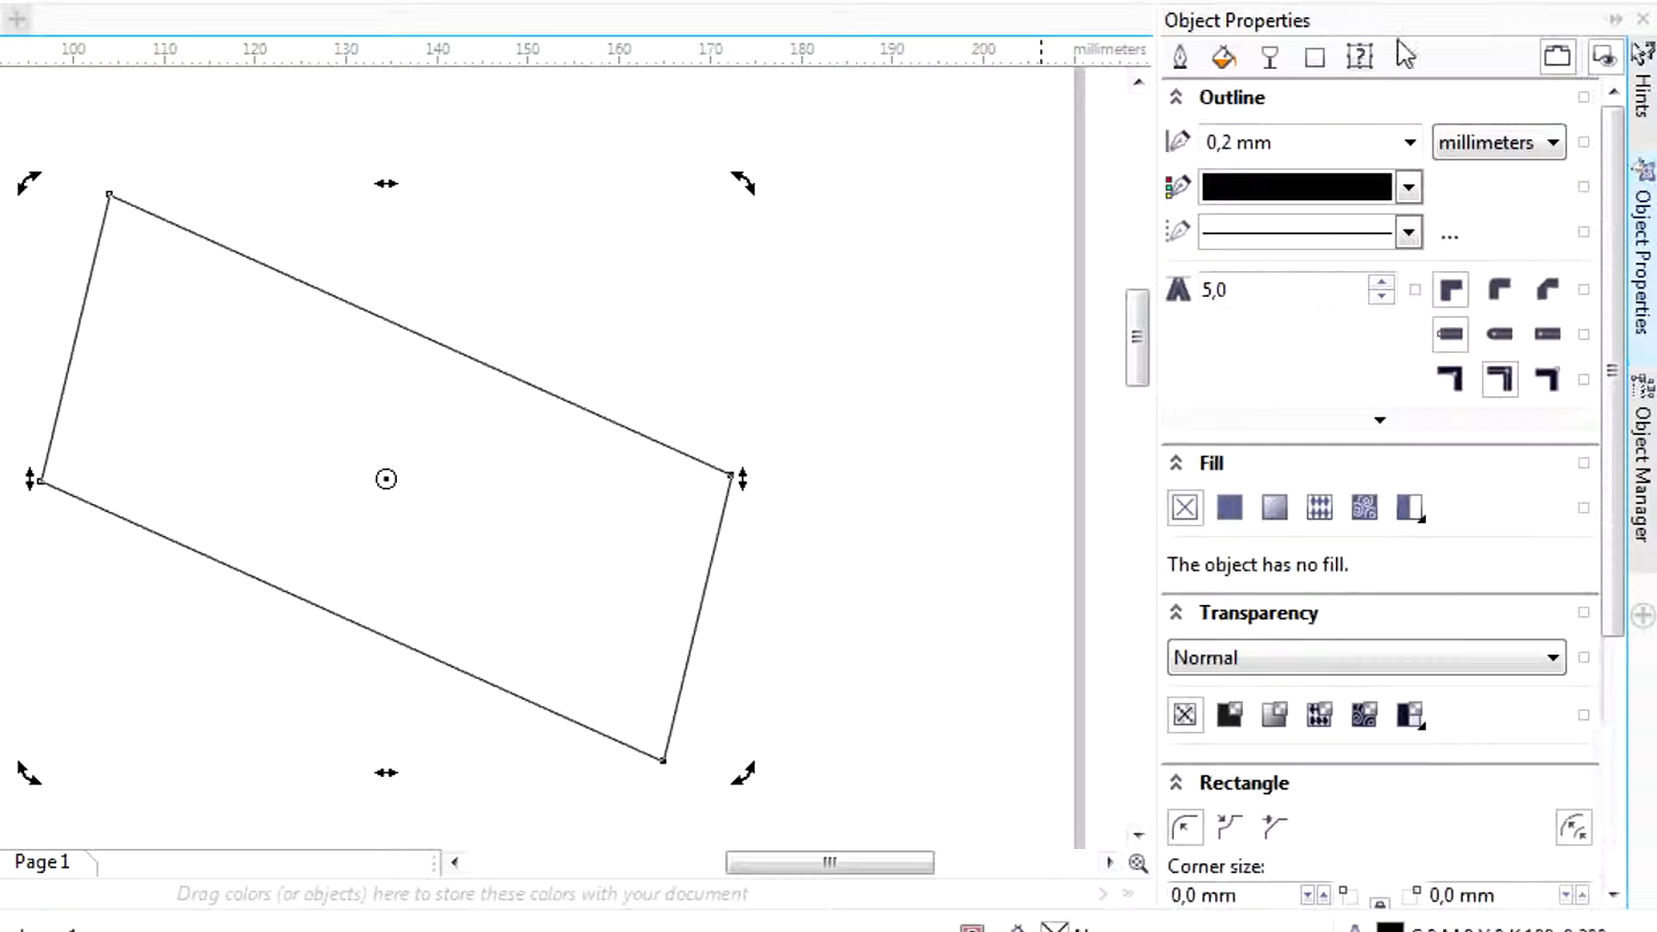
left_click(1181, 60)
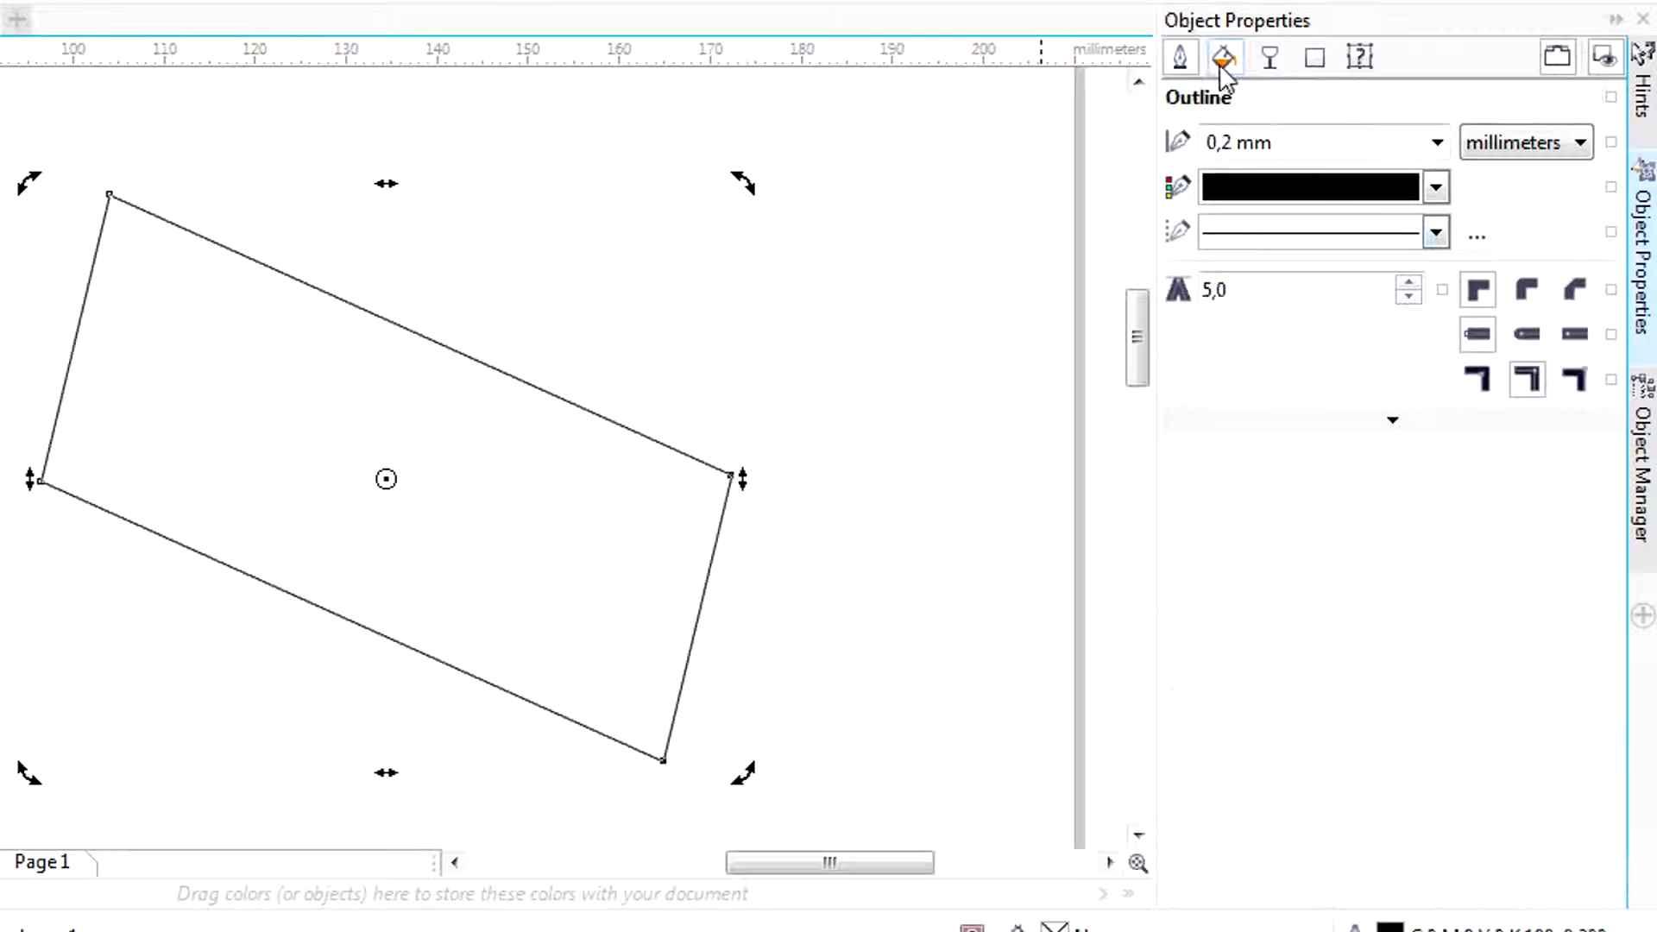
left_click(1435, 187)
left_click(1317, 270)
left_click(1438, 142)
left_click(1278, 464)
left_click(1437, 143)
left_click(1268, 294)
- Give the skewed rectangle a uniform yellow fill of C 7, M 1, Y 95, K 4
left_click(1224, 57)
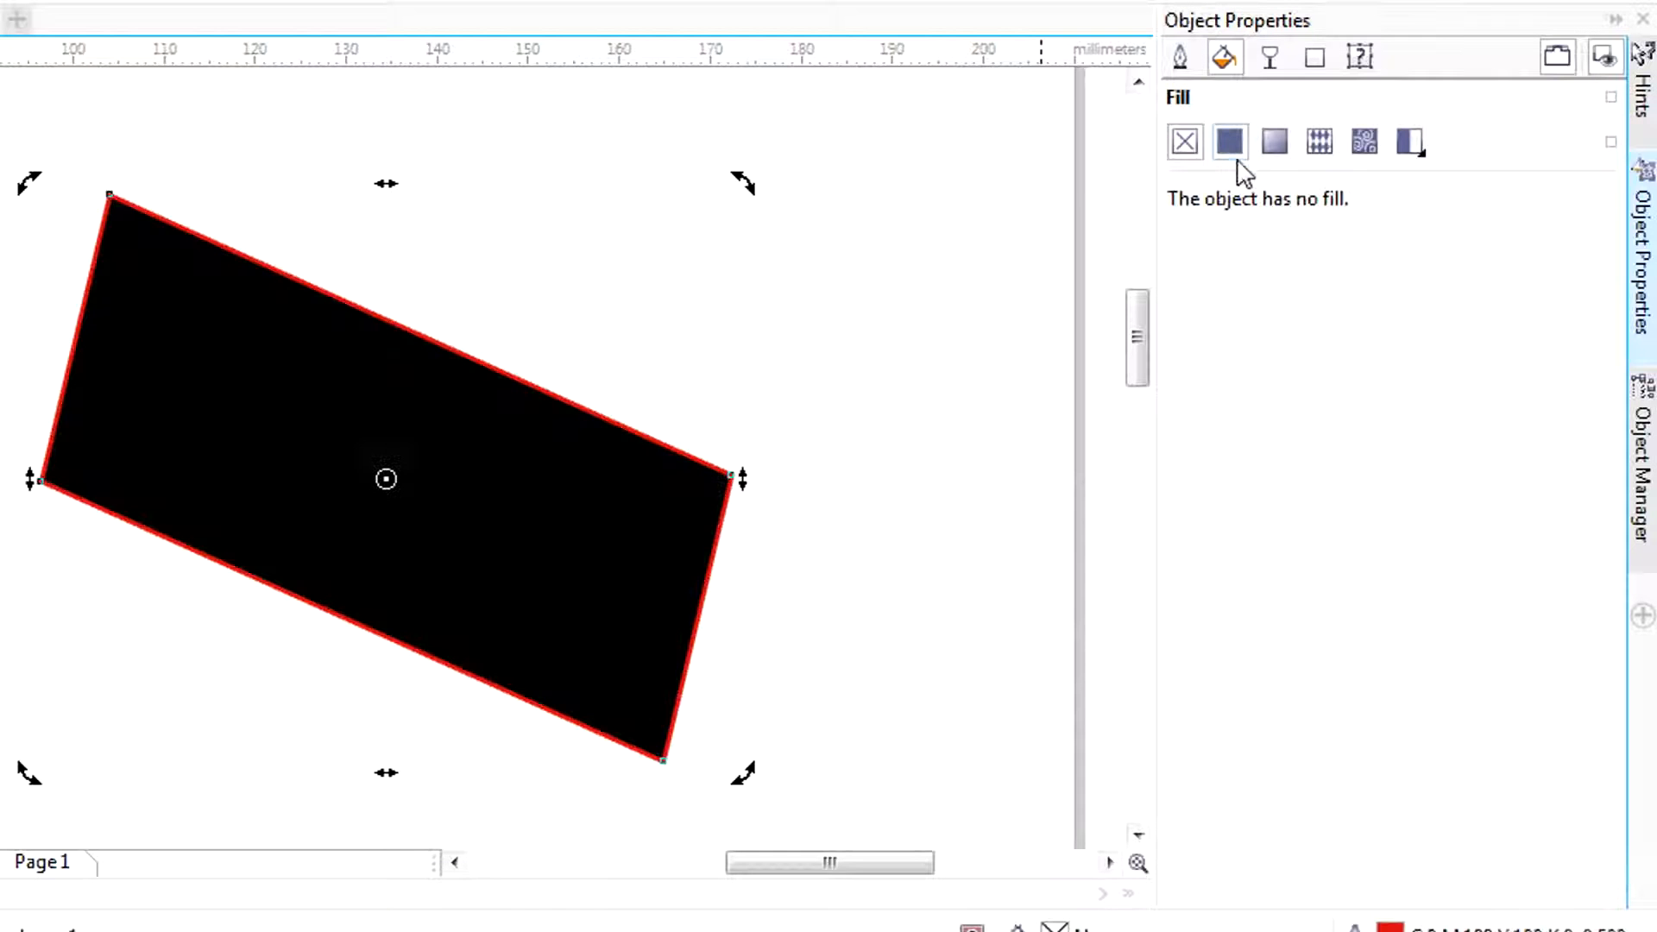
left_click(1230, 141)
left_click(1430, 305)
left_click(1461, 515)
left_click_drag(1430, 331, 1430, 318)
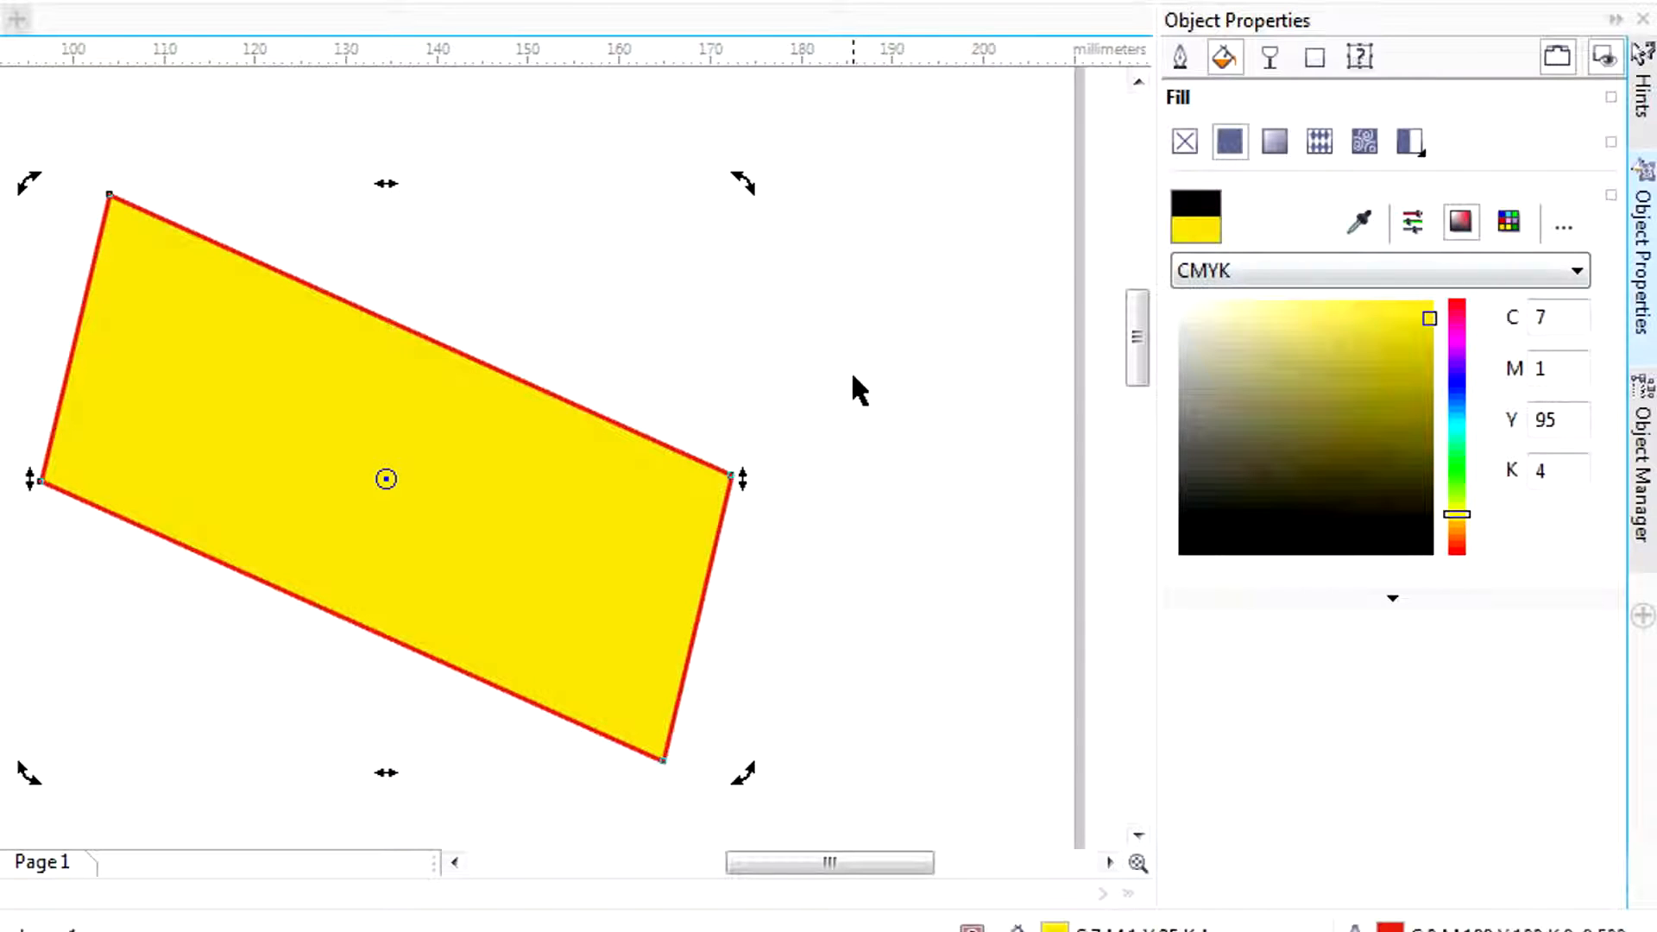
- Change the yellow fill to a yellow-to-white fountain fill, and apply a slight transparency to the shape
left_click(1286, 143)
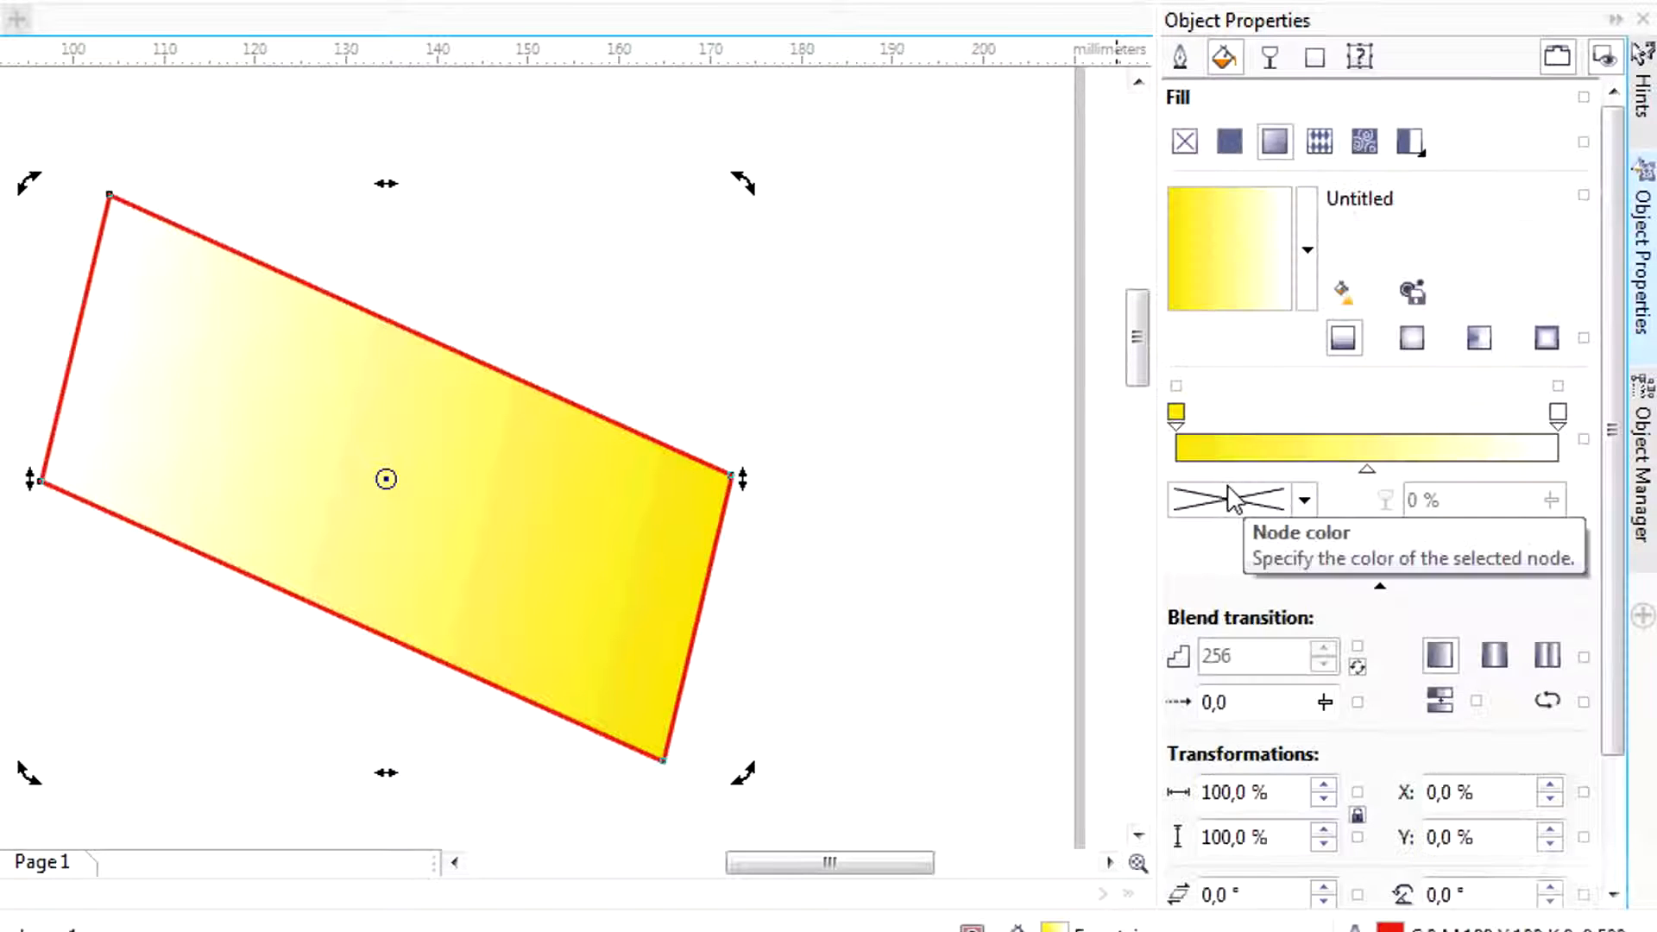
left_click(1273, 59)
left_click(1239, 204)
left_click_drag(1307, 409, 1207, 464)
- Remove both the outline colour and the fountain fill from the skewed rectangle
left_click(1180, 57)
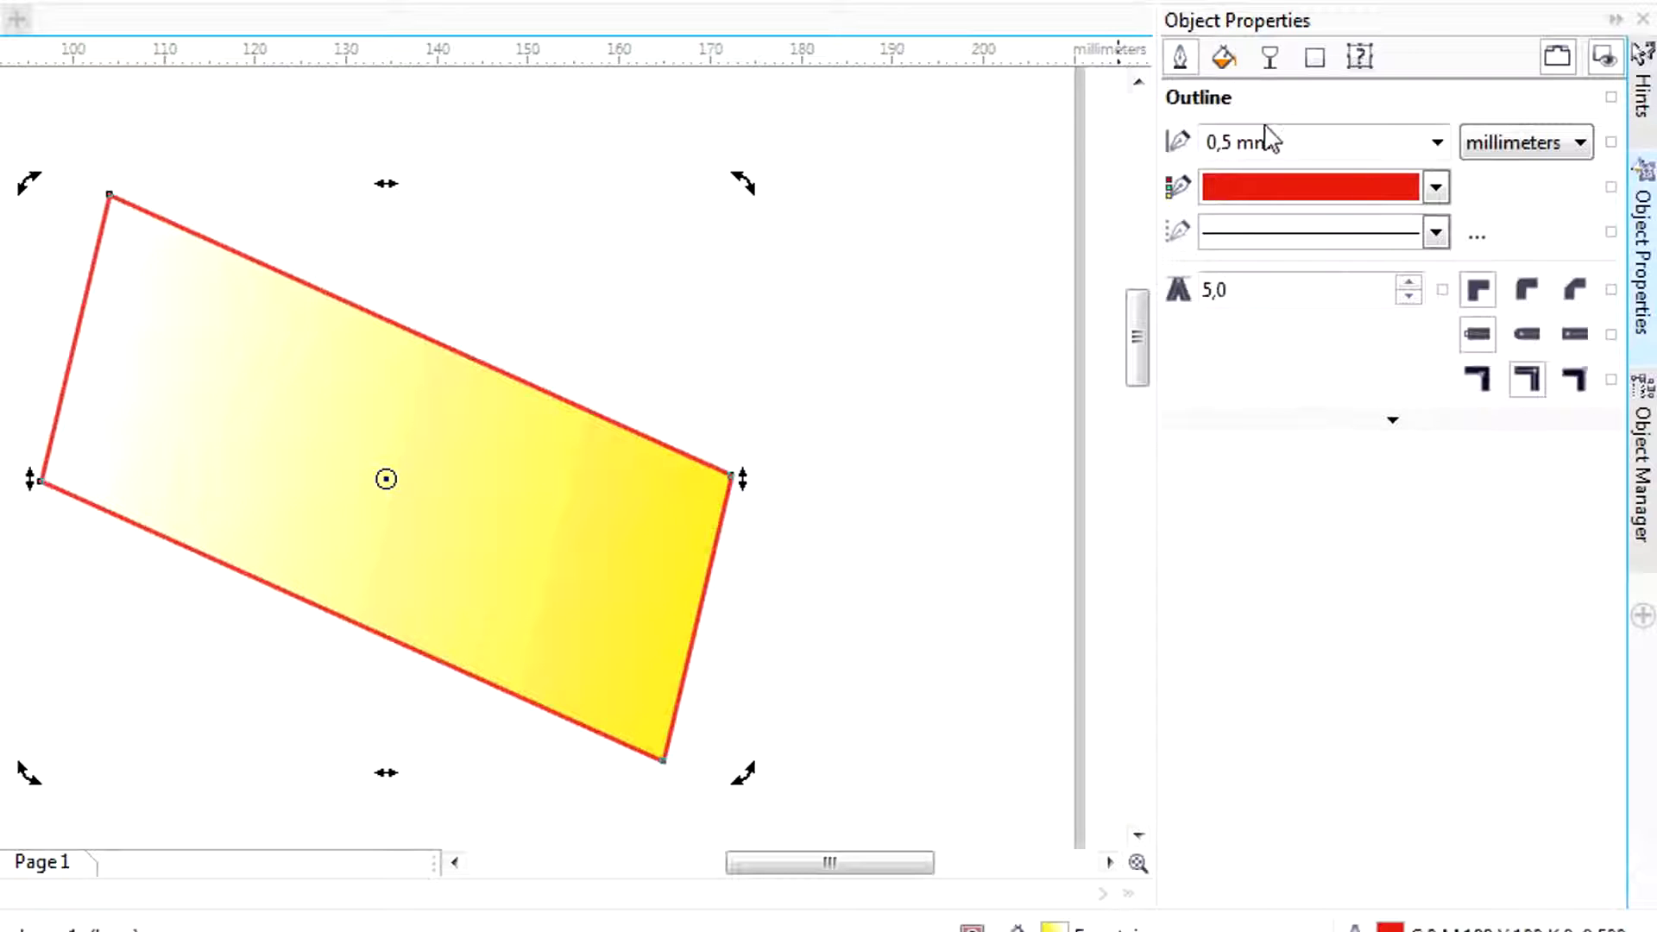
left_click(1436, 187)
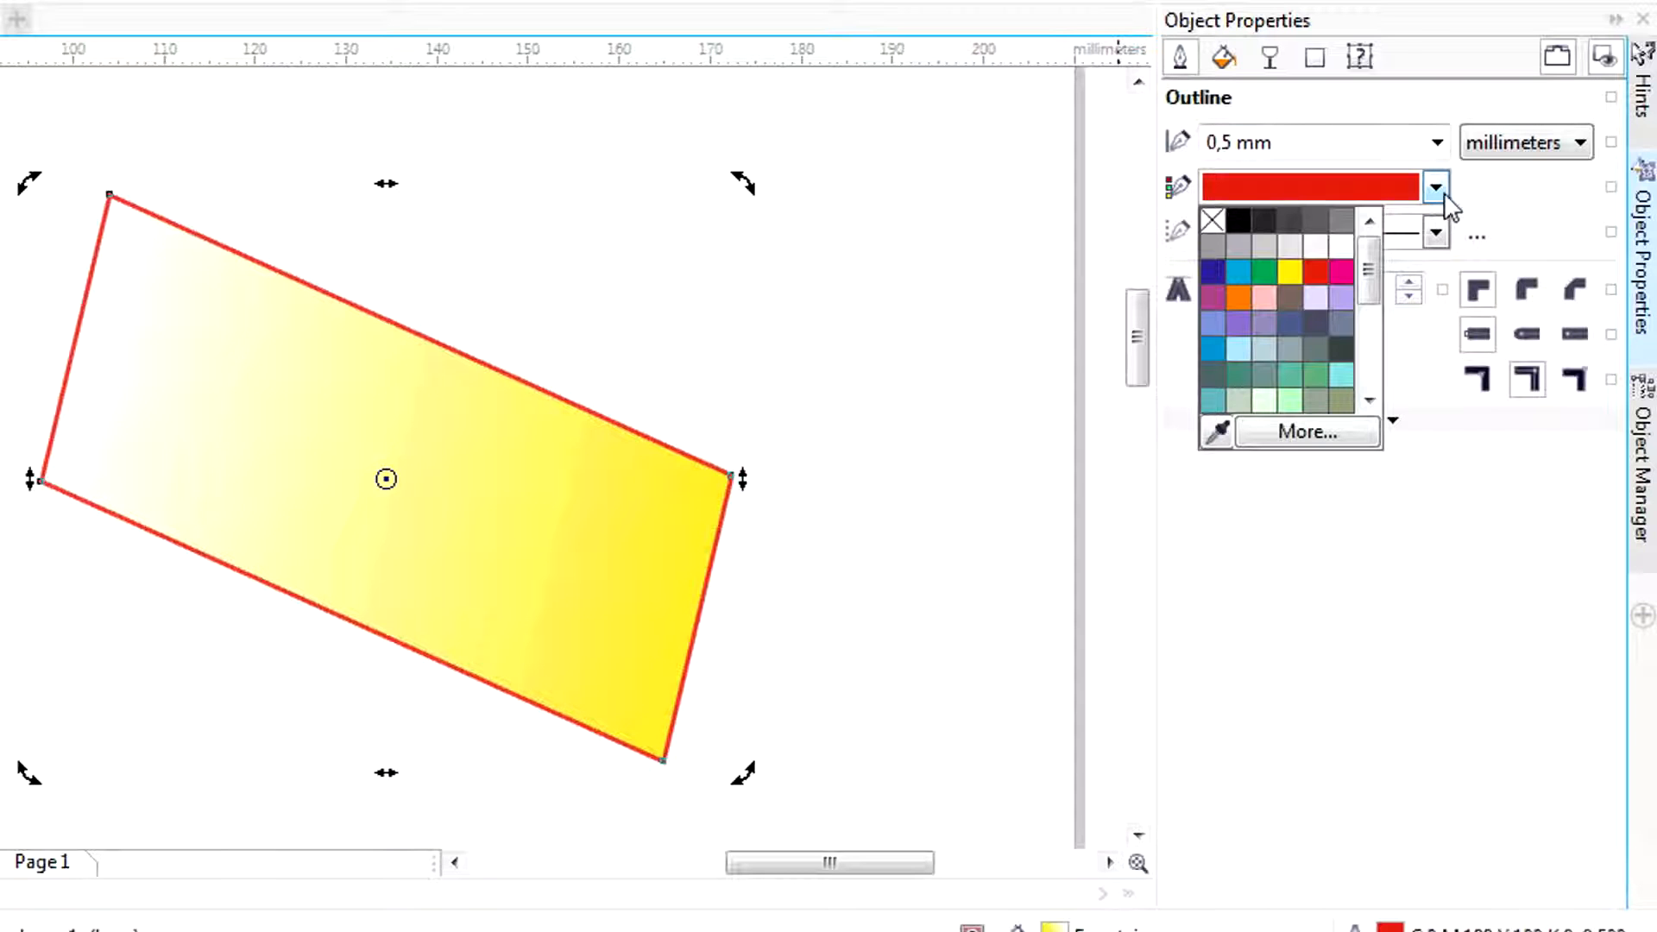
left_click(1214, 221)
left_click(1226, 61)
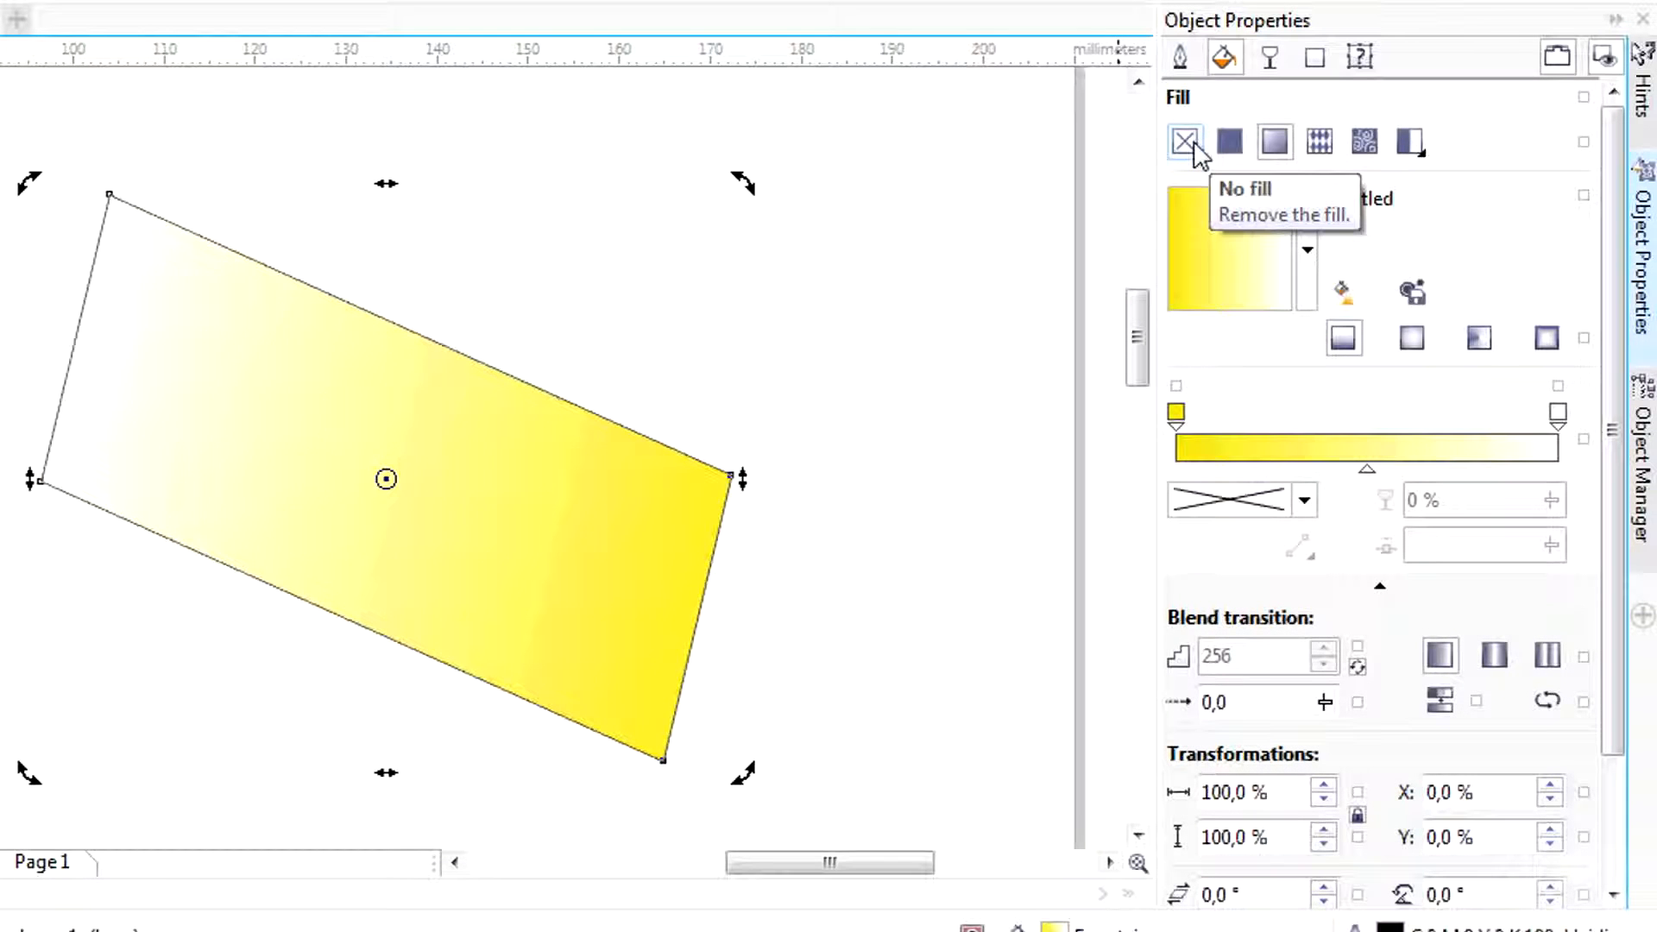
left_click(1195, 147)
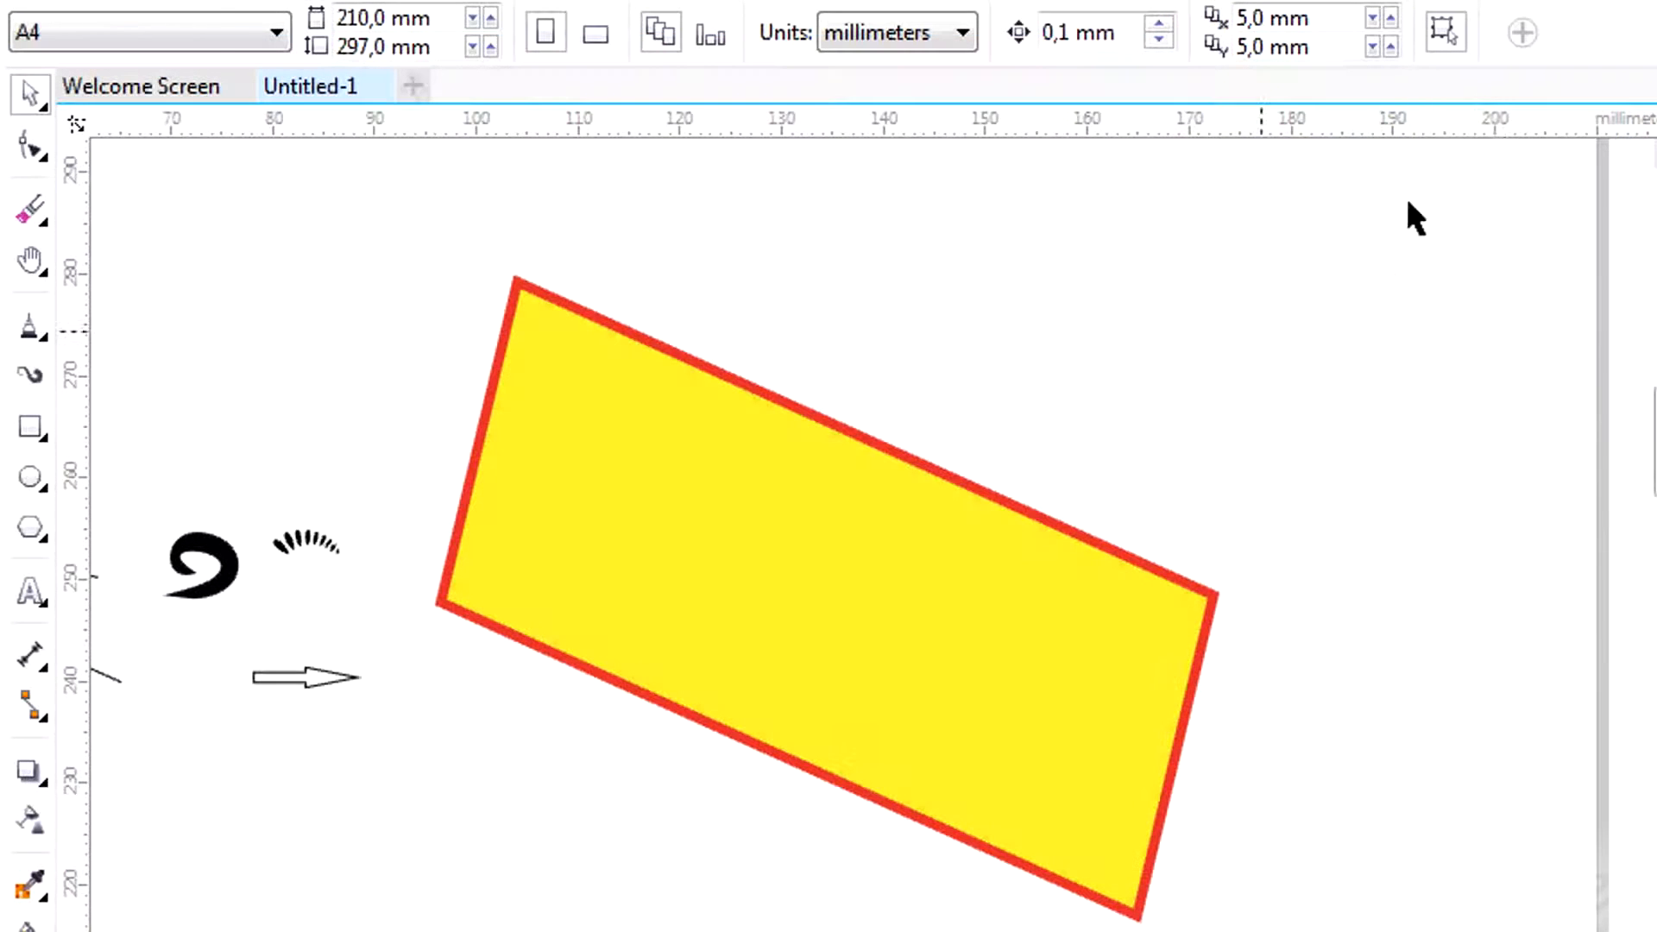
- Roughen the yellow shape's top, right and bottom edges with the 10 mm Roughen tool, and undo the roughening
left_click(19, 149)
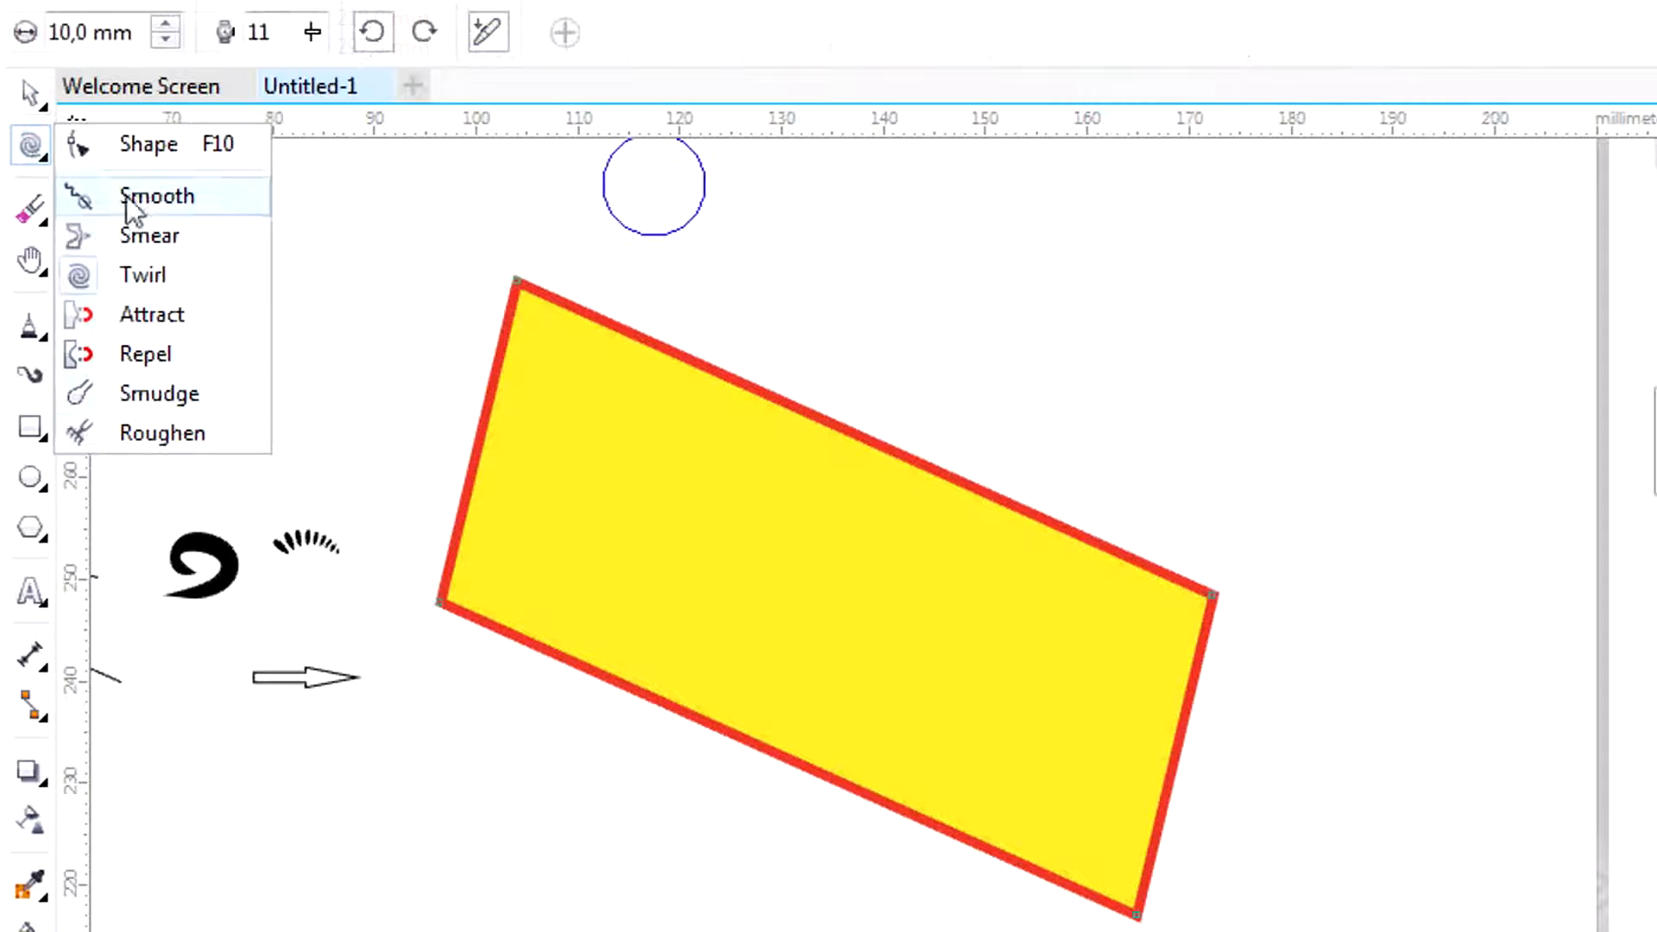
left_click(148, 434)
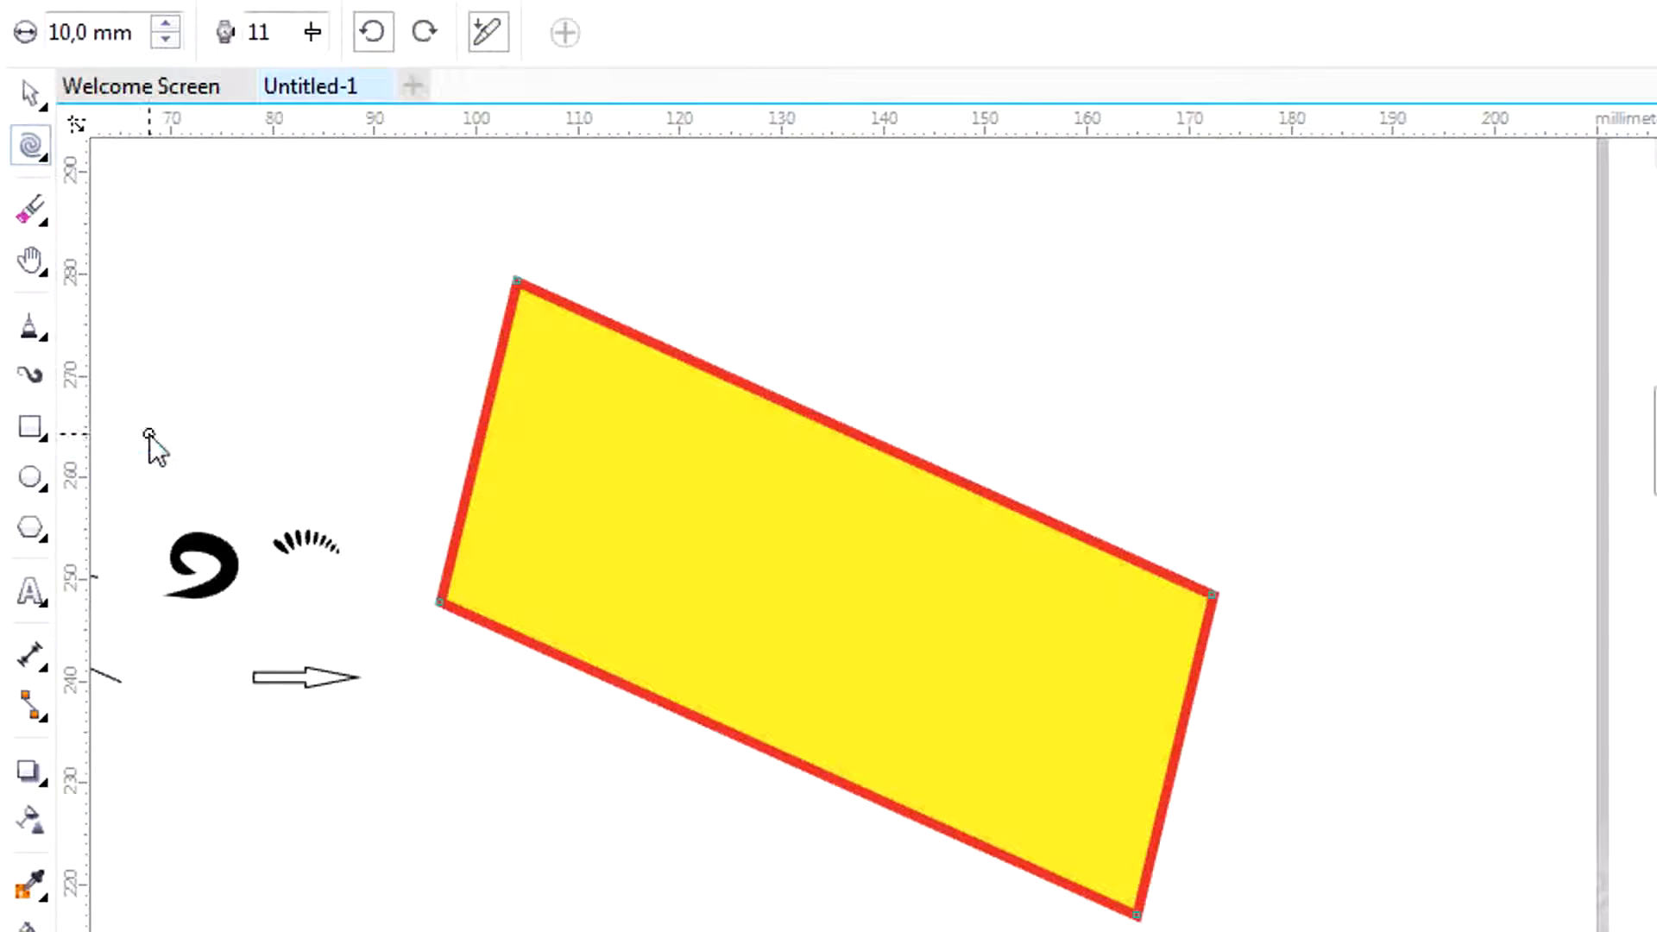
mouse_move(518, 290)
left_mouse_down()
mouse_move(565, 320)
mouse_move(583, 303)
mouse_move(647, 348)
mouse_move(825, 386)
mouse_move(940, 441)
mouse_move(733, 405)
mouse_move(1111, 523)
mouse_move(1210, 662)
mouse_move(1189, 816)
mouse_move(1138, 920)
mouse_move(728, 788)
mouse_move(436, 632)
mouse_move(505, 627)
mouse_move(718, 699)
mouse_move(1088, 863)
left_mouse_up()
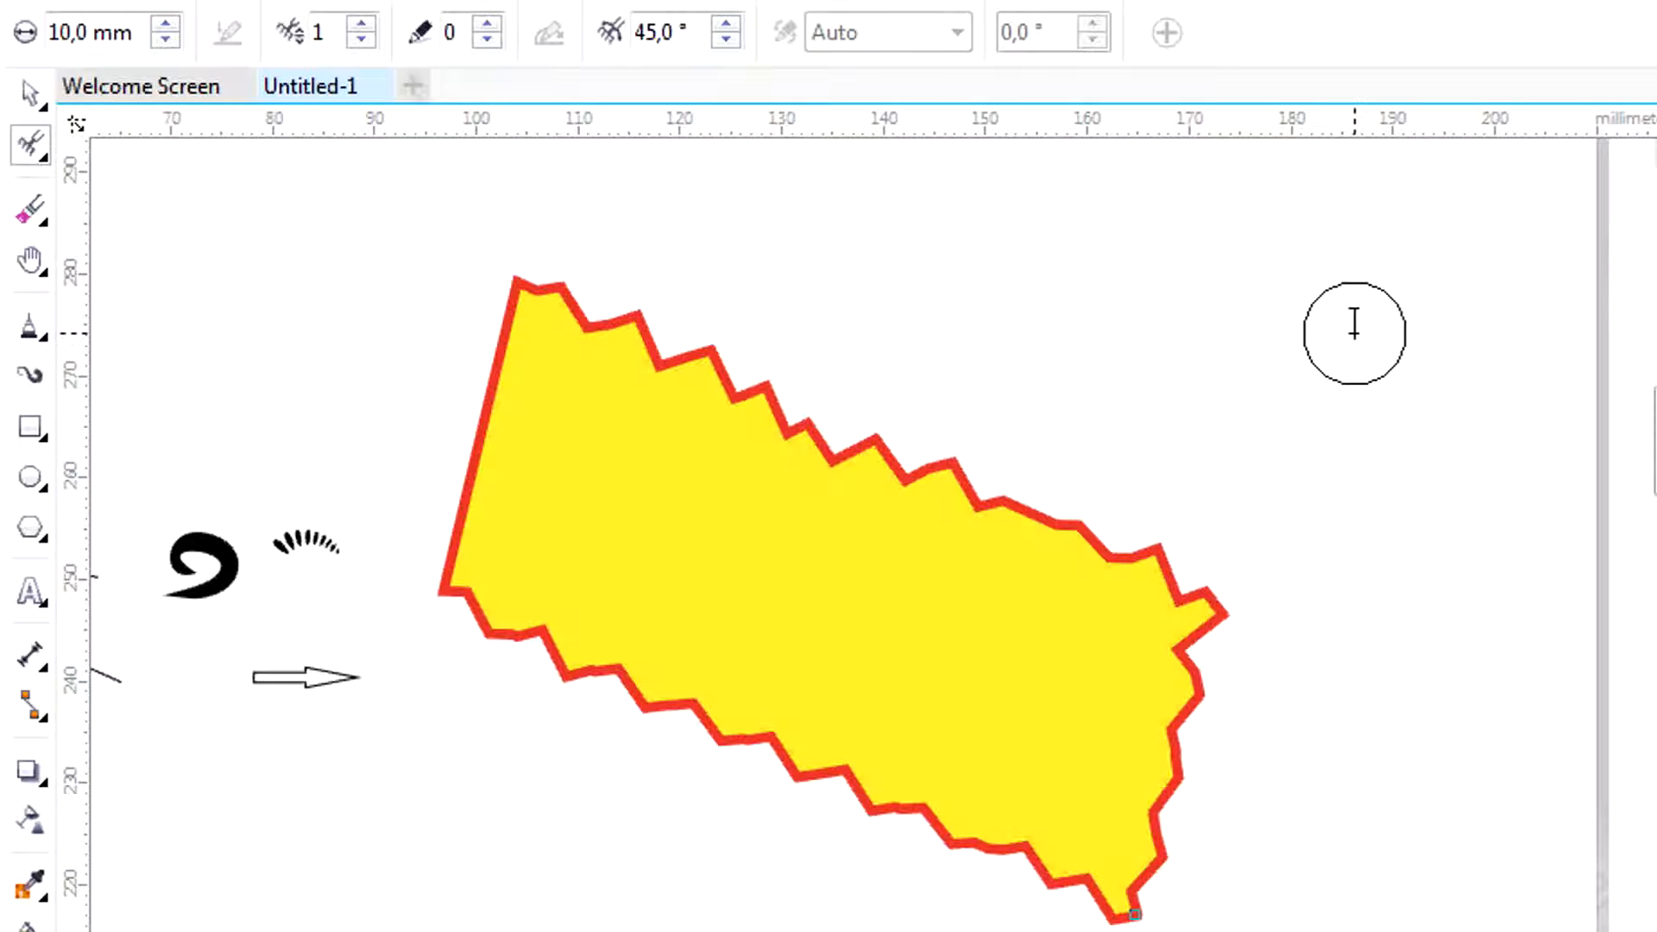
key("ctrl+z")
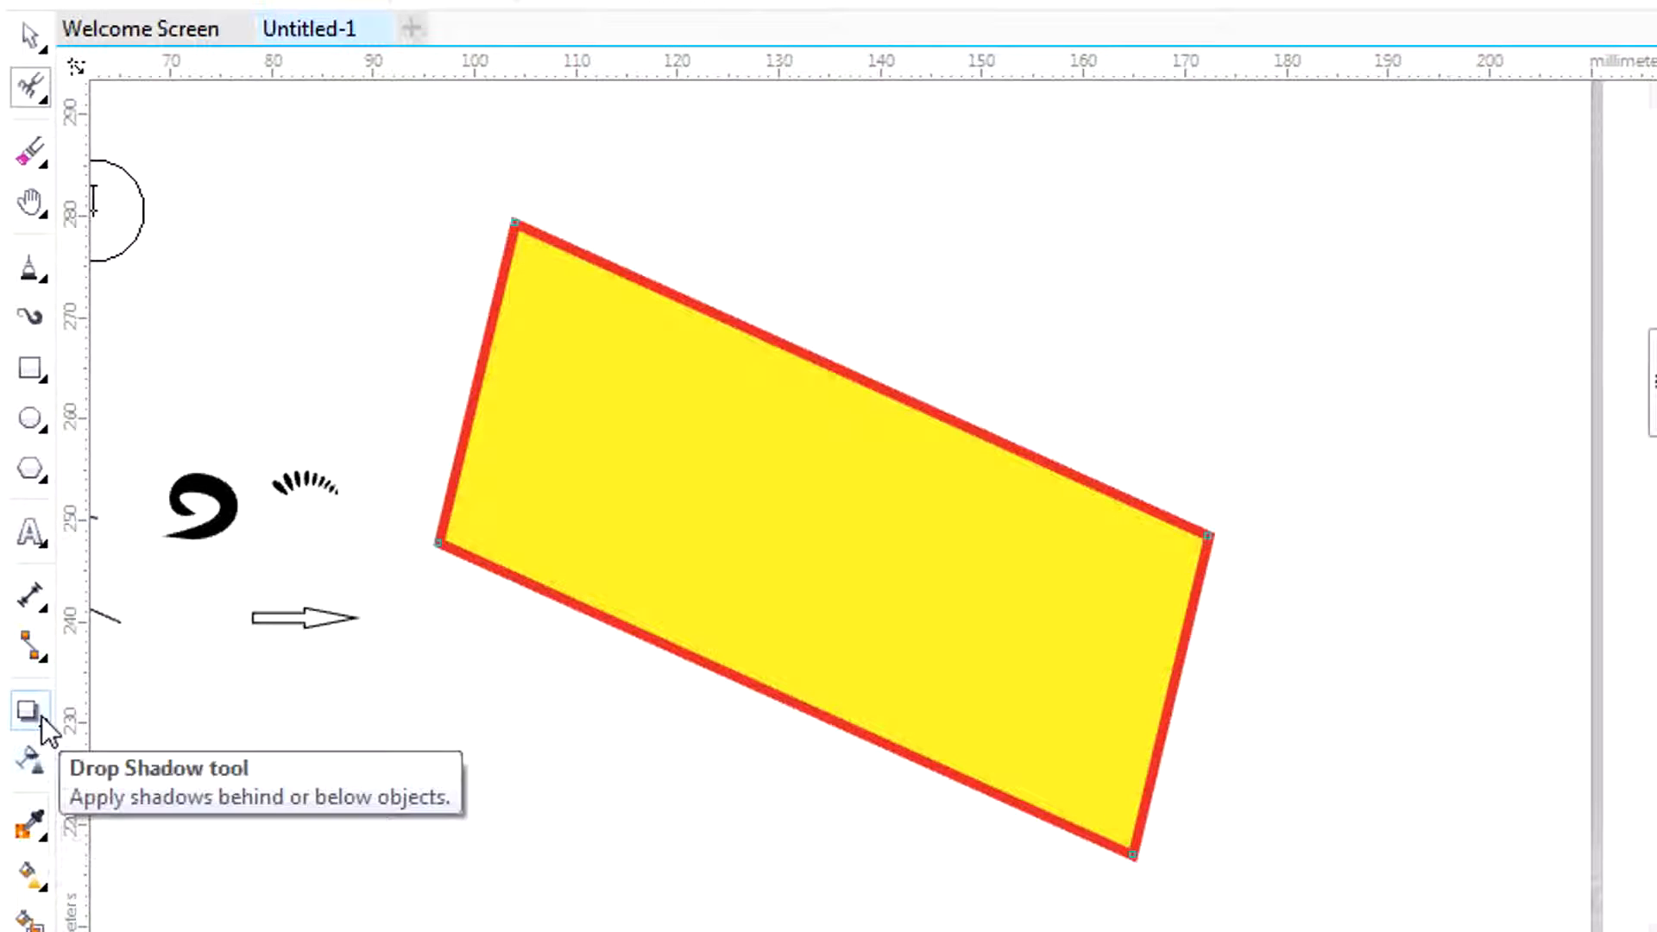
- Add a drop shadow to the yellow skewed rectangle, cast up and right, and redirect it about 31 mm right and 5 mm down
left_click(41, 717)
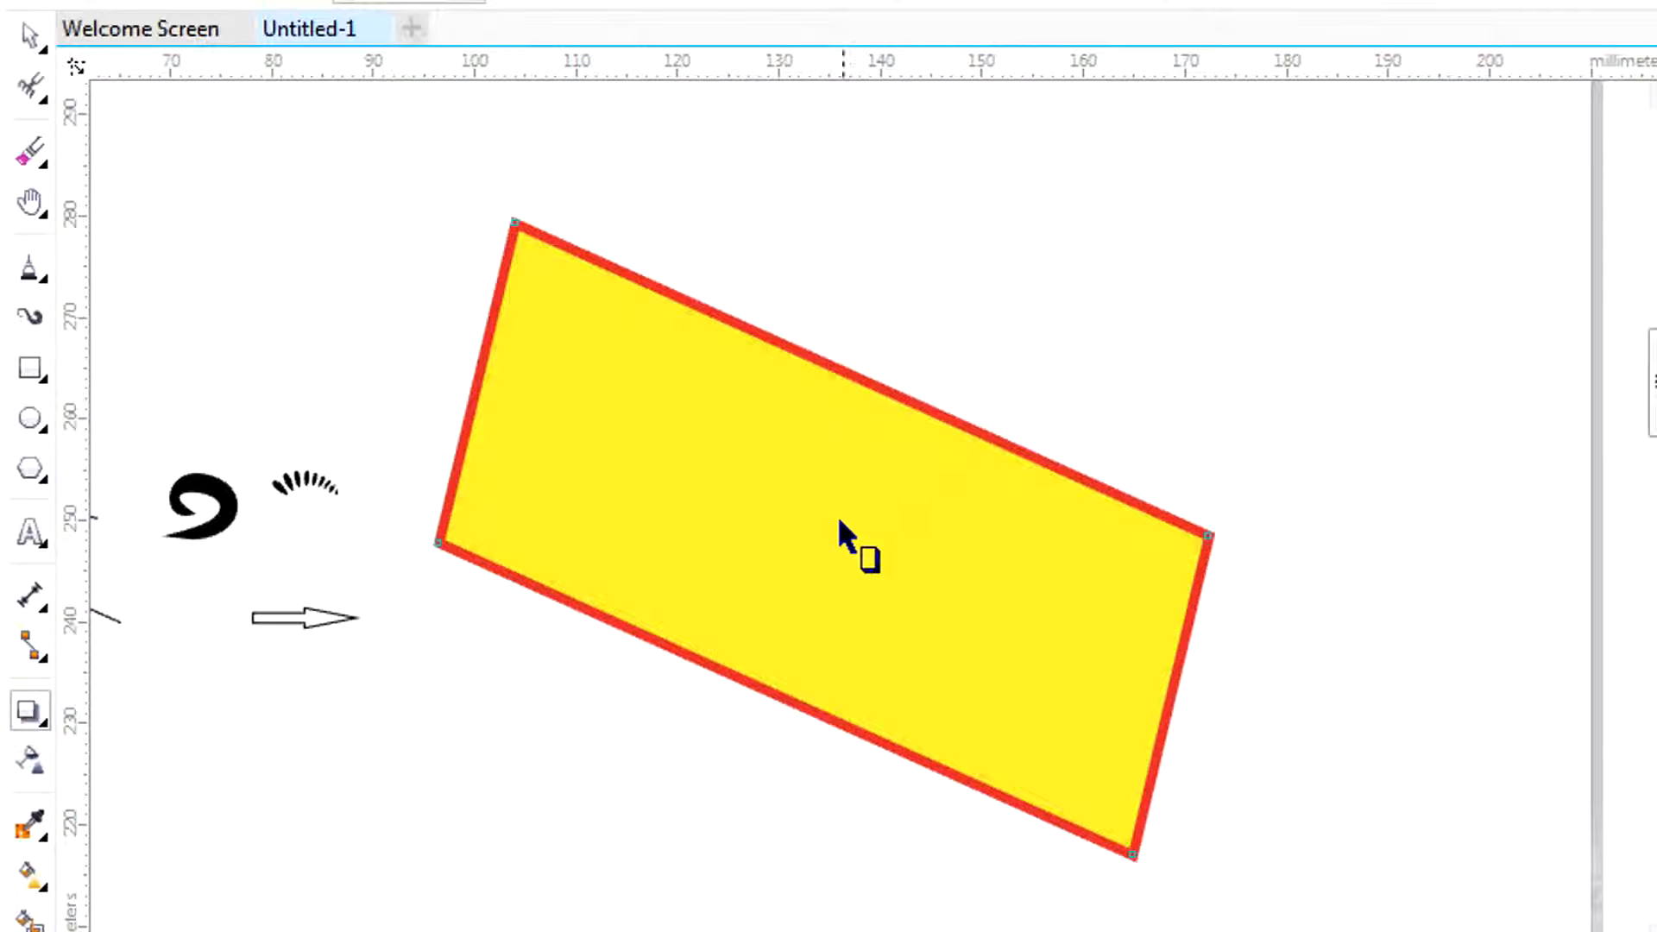
left_click_drag(820, 540, 1474, 221)
scroll(1473, 359, "down", 2)
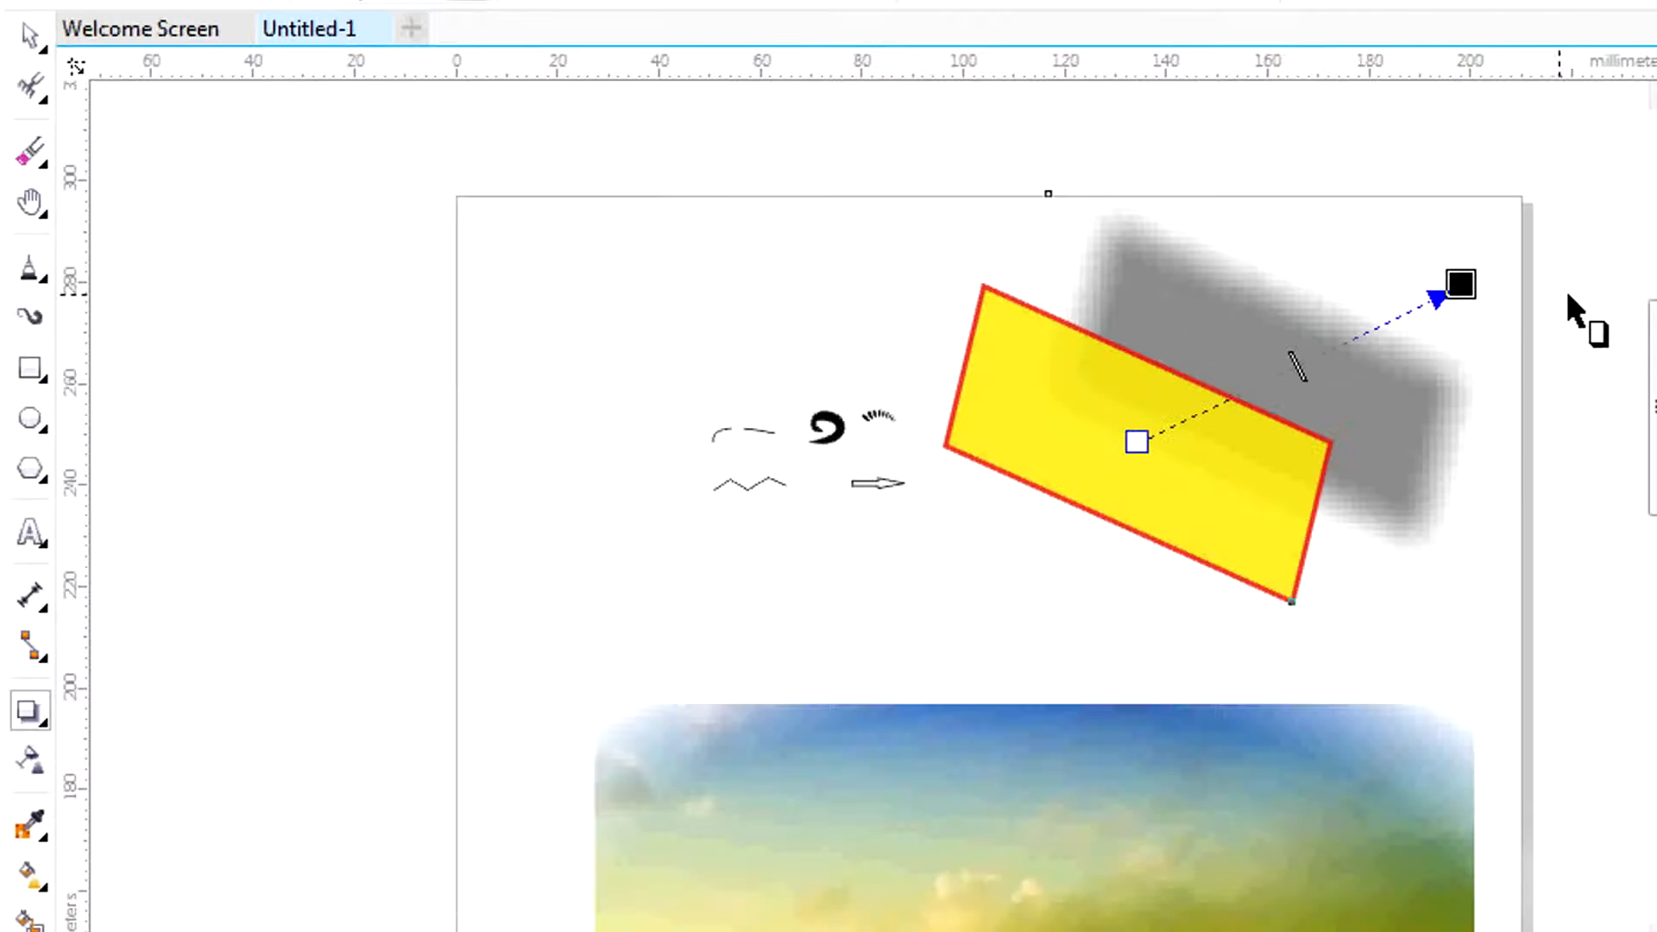
scroll(1568, 296, "up", 2)
left_click_drag(1364, 274, 1405, 618)
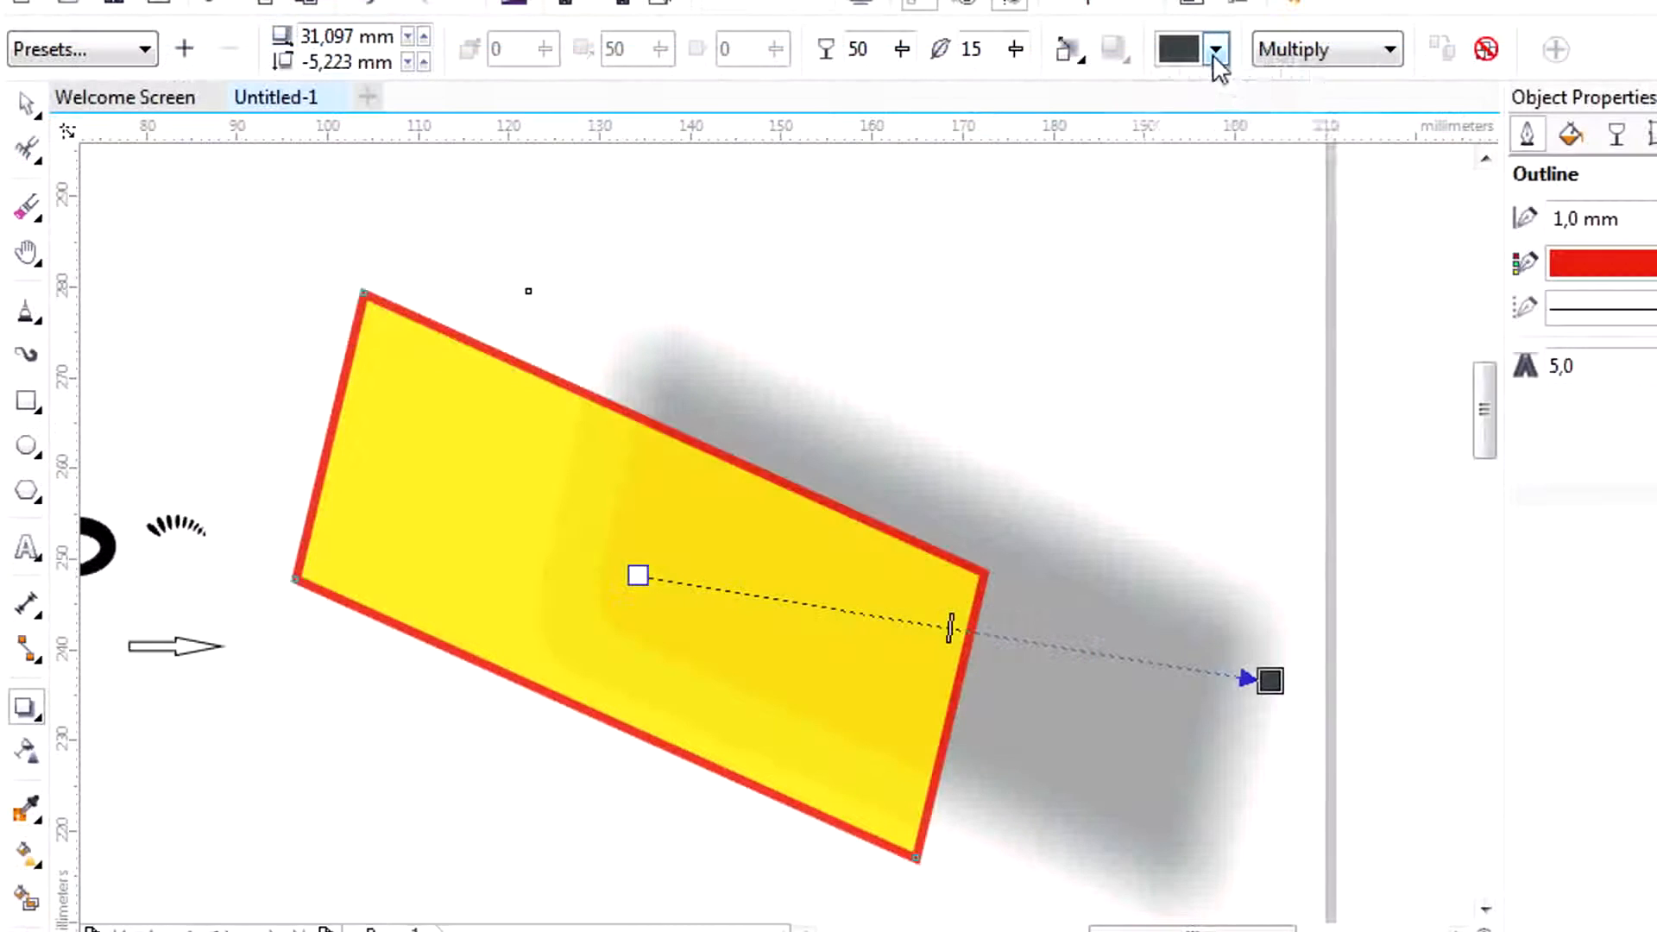
- Change the yellow shape's drop shadow colour to teal, and recolour it black
left_click(1216, 50)
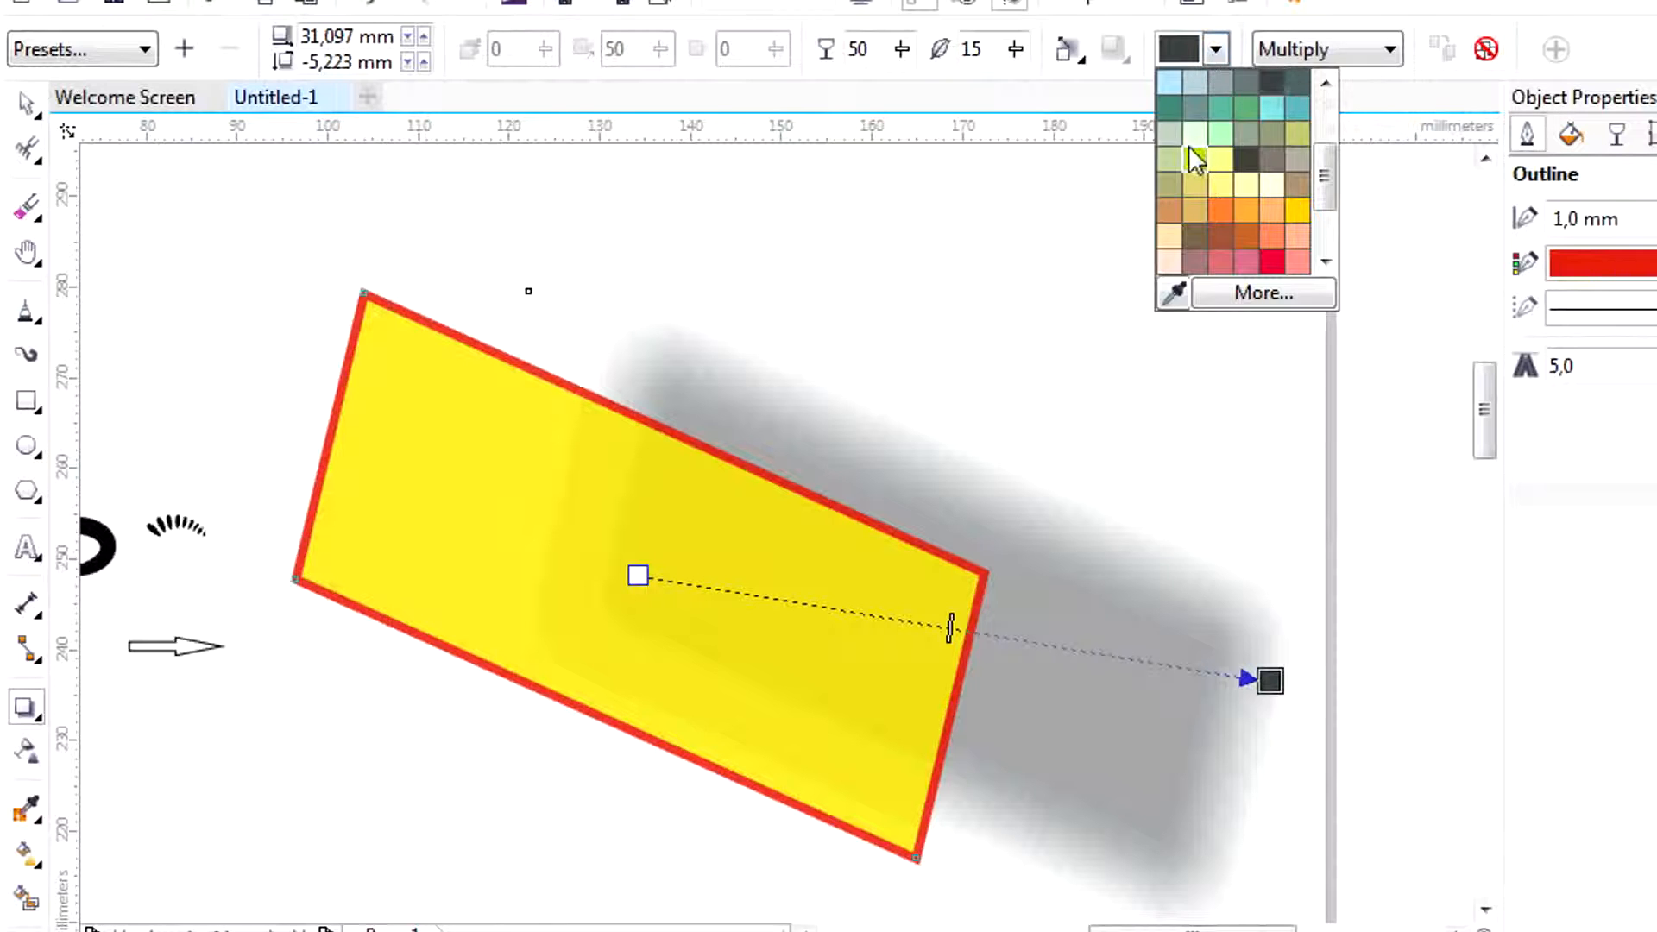
left_click(1220, 107)
left_click(1217, 50)
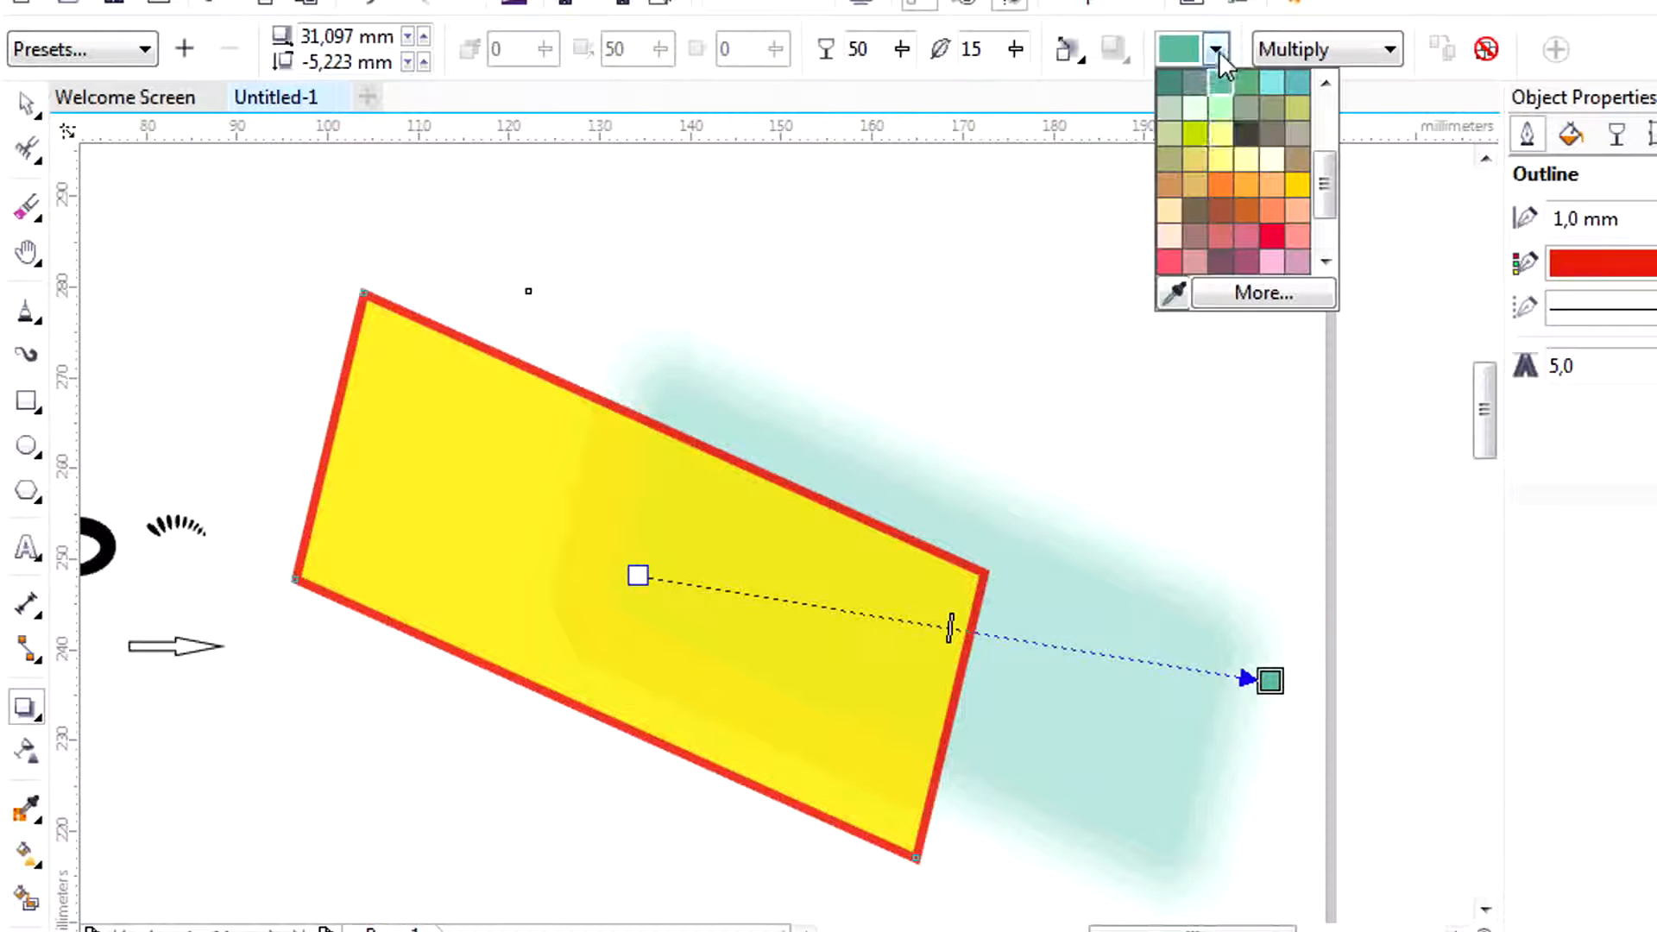
left_click(1247, 134)
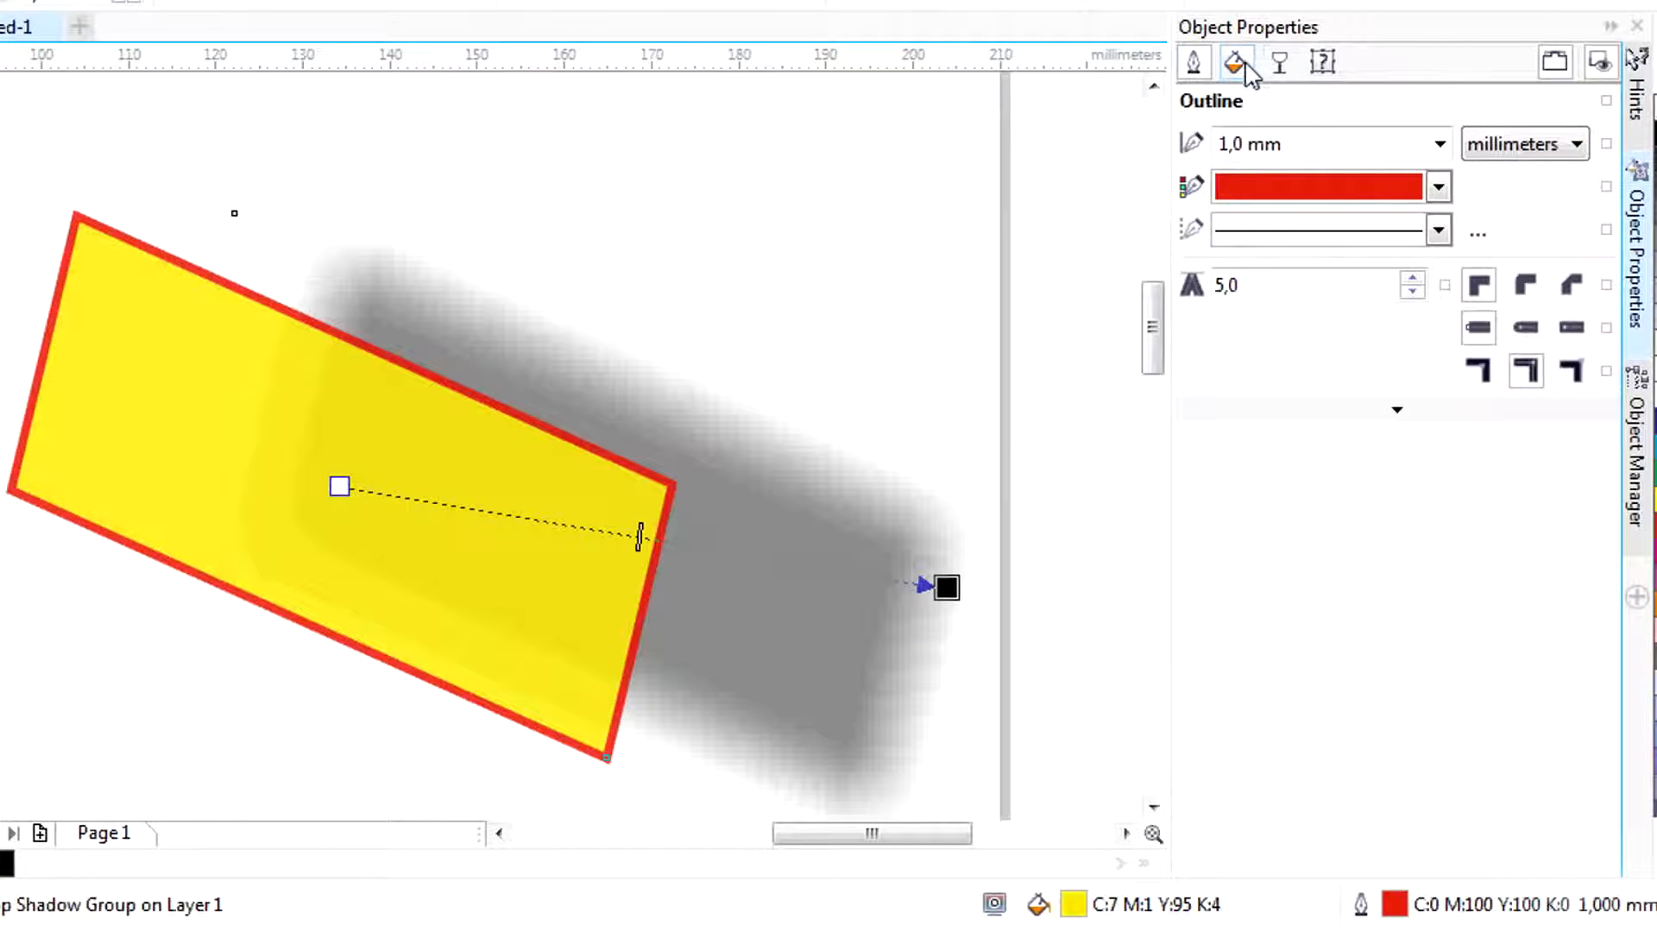
- Review the outline, fill, transparency and summary properties of the shadowed shape, and inspect the rectangle's own outline settings
left_click(1247, 68)
left_click(1280, 63)
left_click(1324, 64)
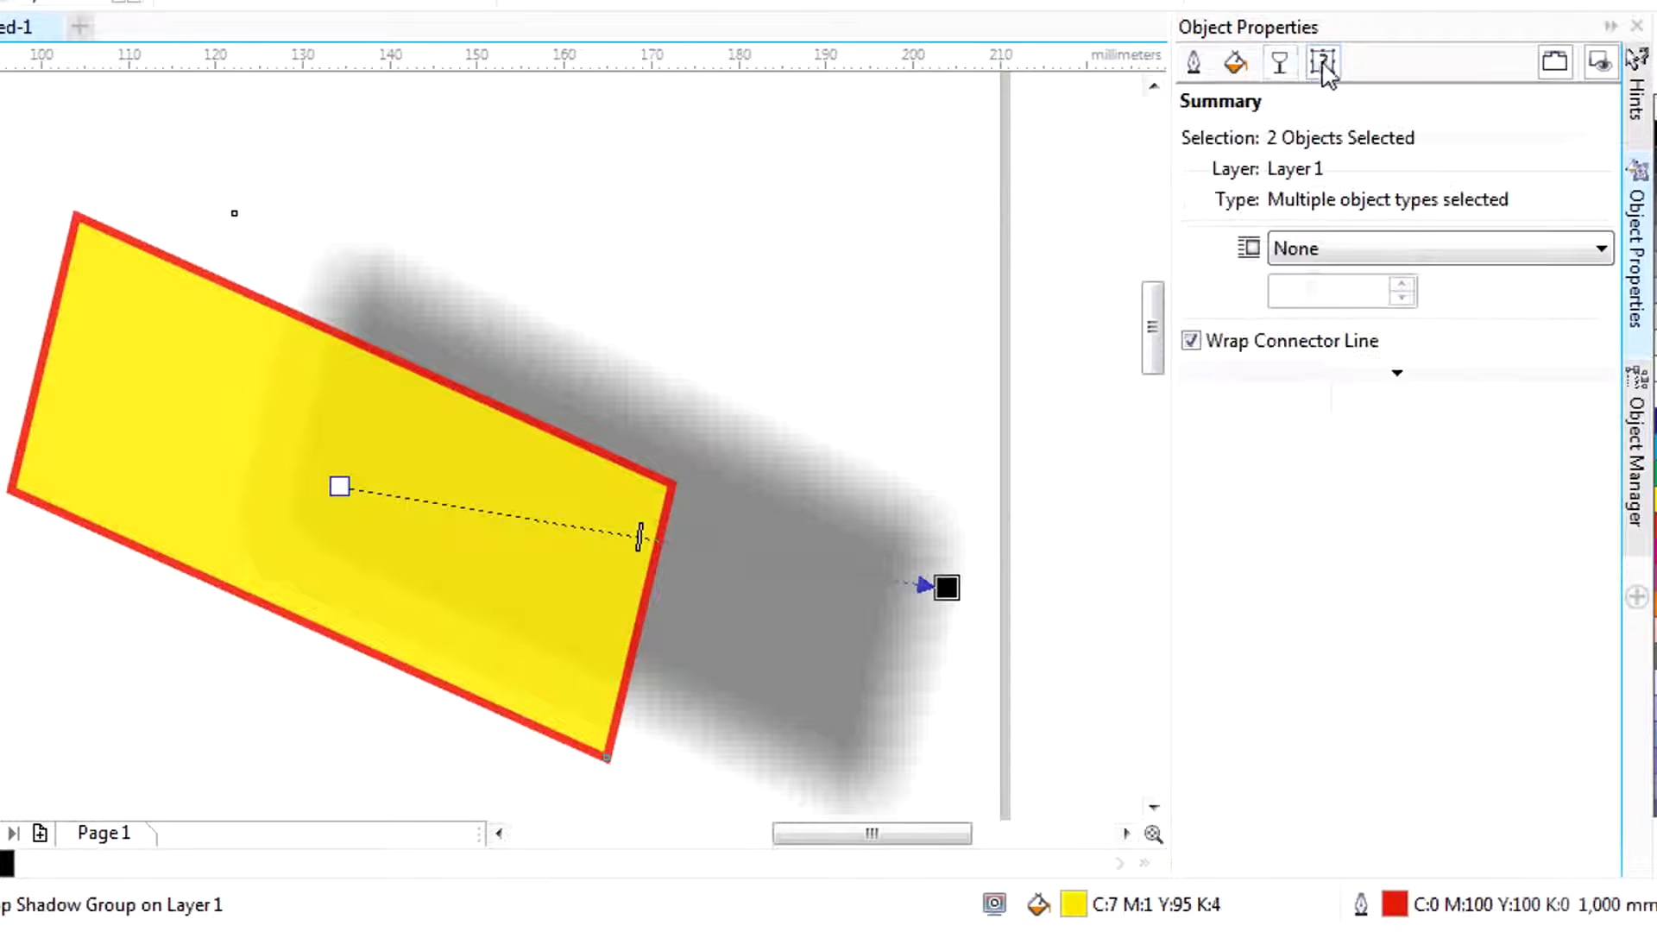
left_click(1247, 69)
left_click(1194, 63)
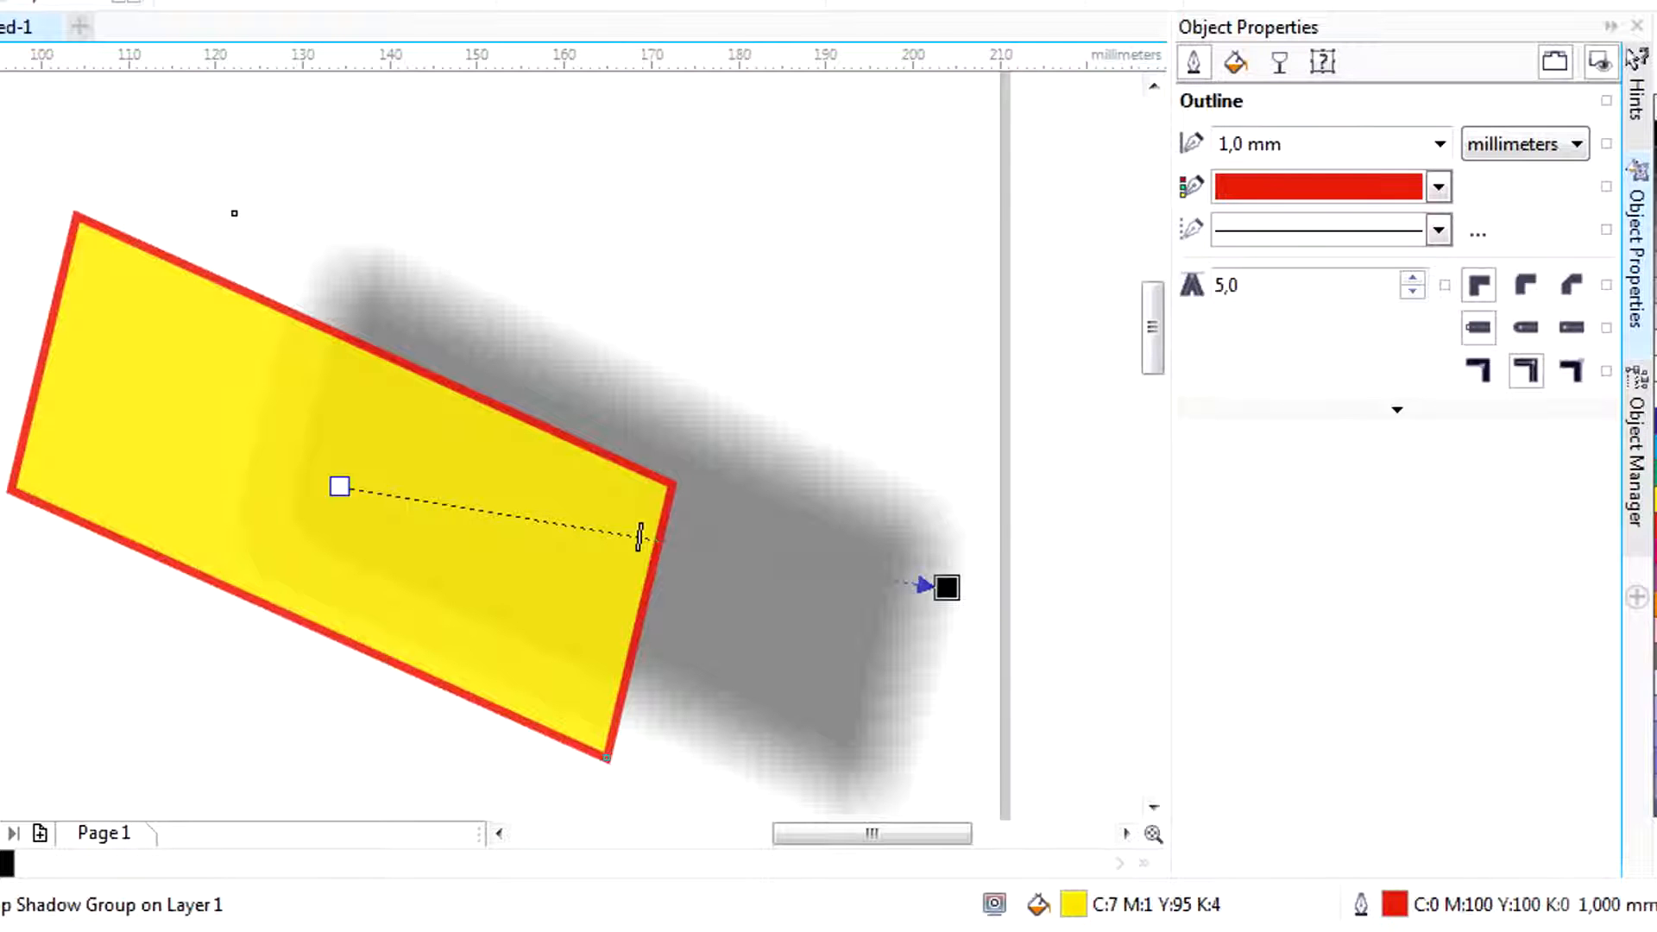
key("space")
left_click(894, 222)
left_click(809, 166)
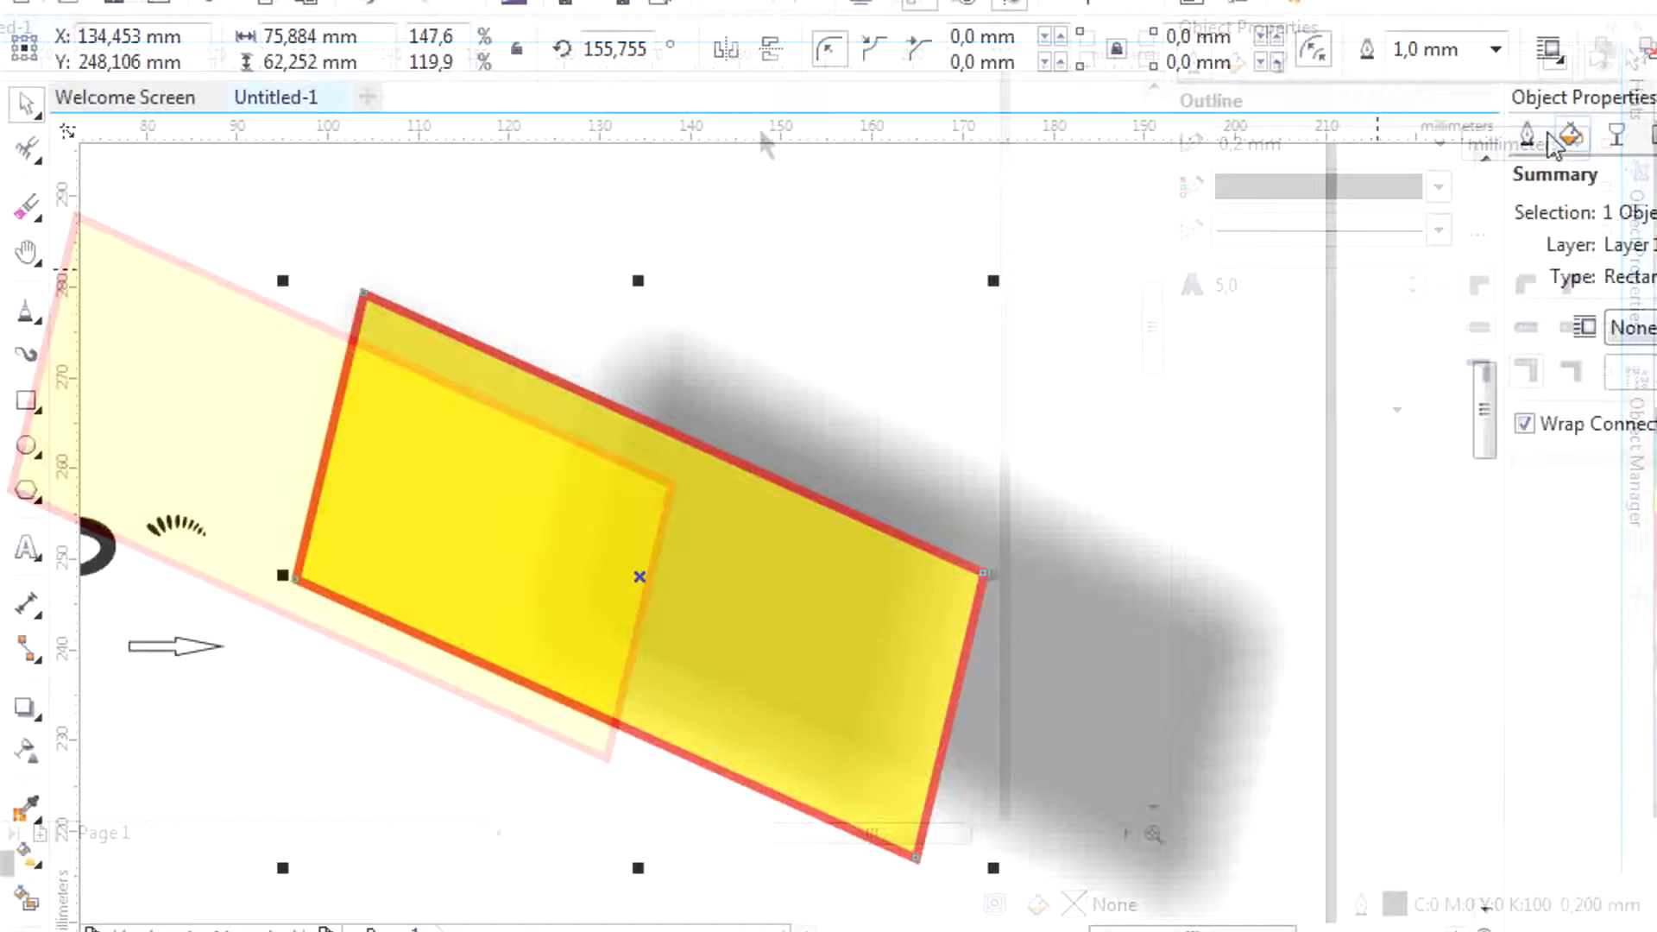
left_click(1192, 67)
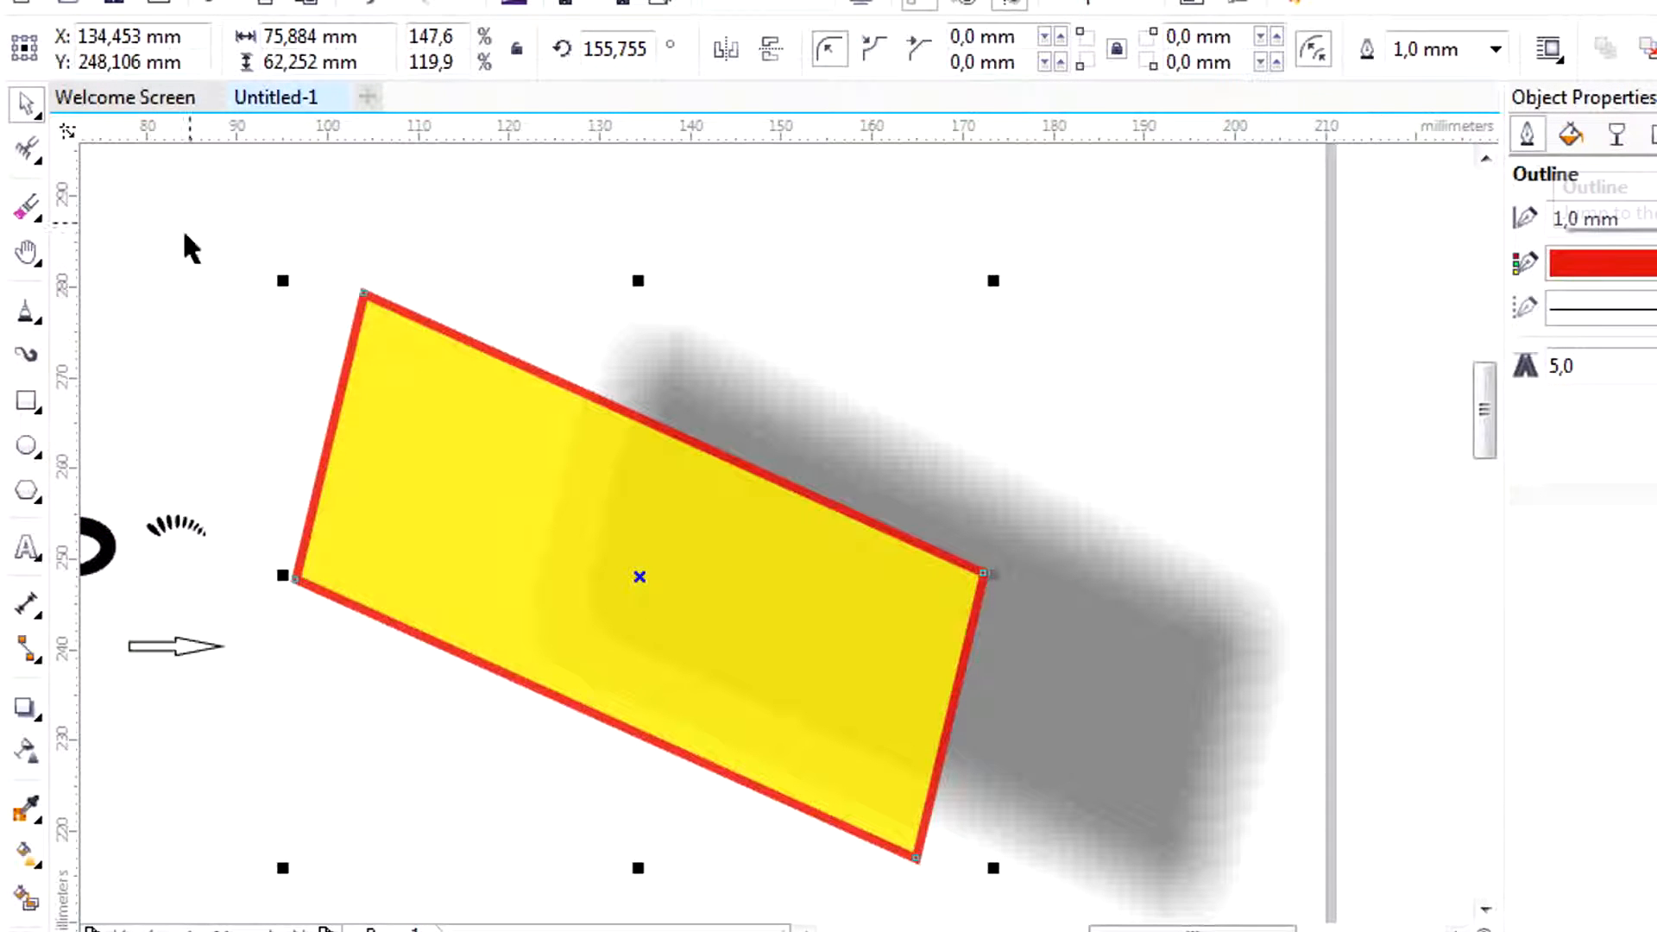
- Recolour the drop shadow of the yellow shape red
left_click(25, 710)
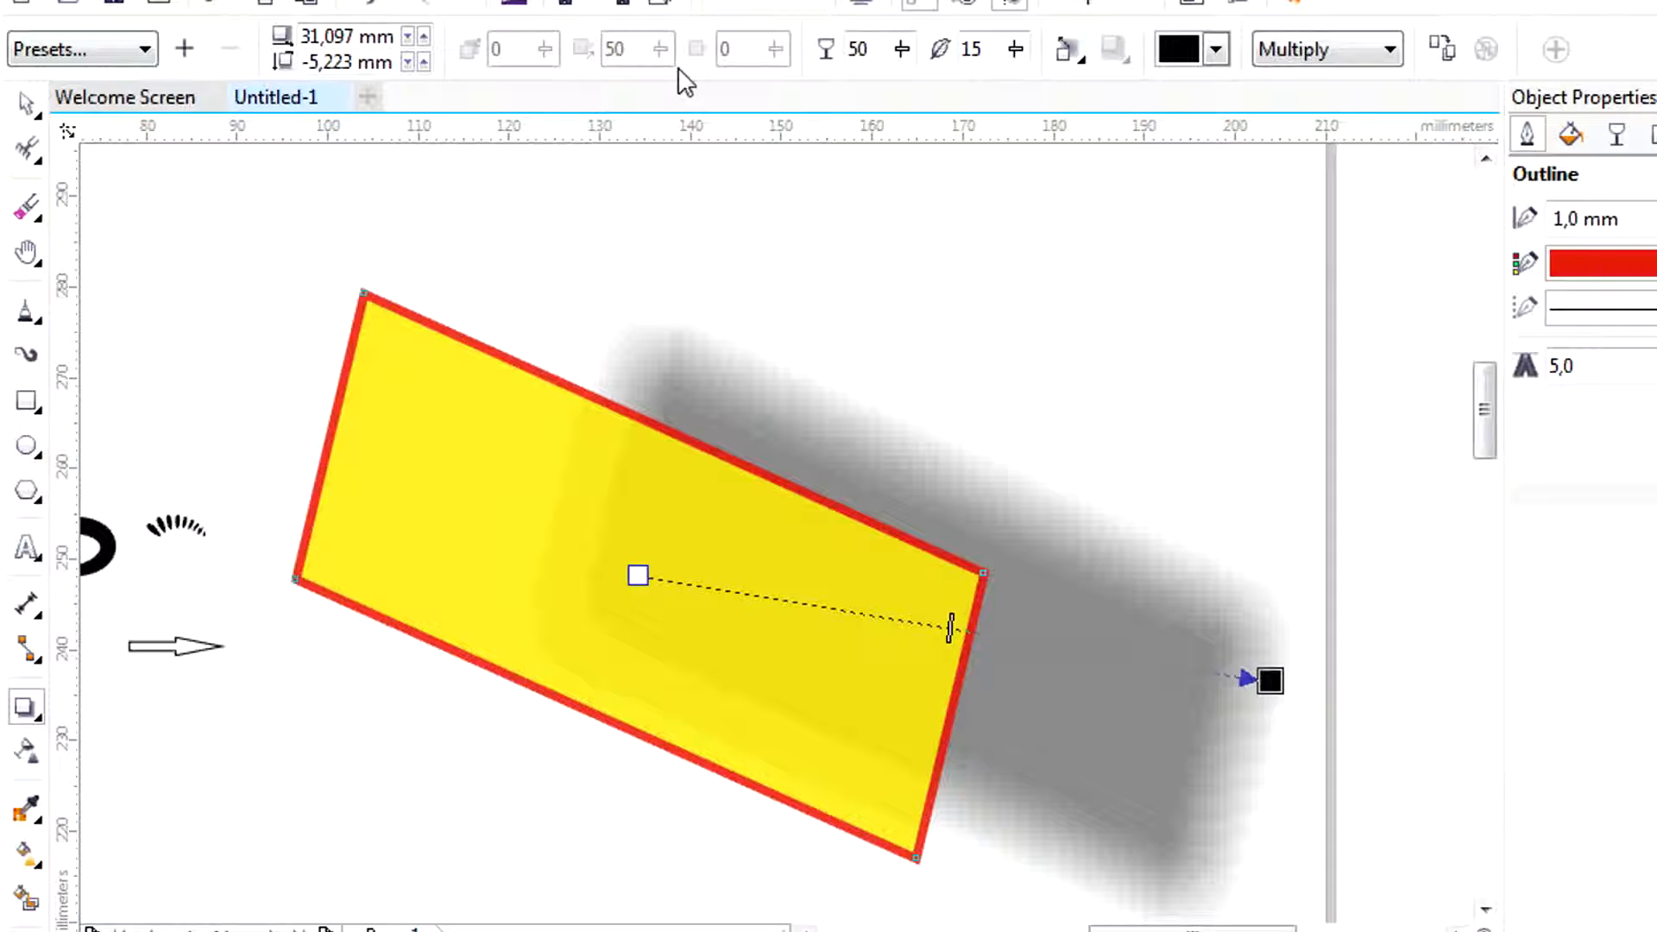
left_click(1214, 57)
left_click(1245, 143)
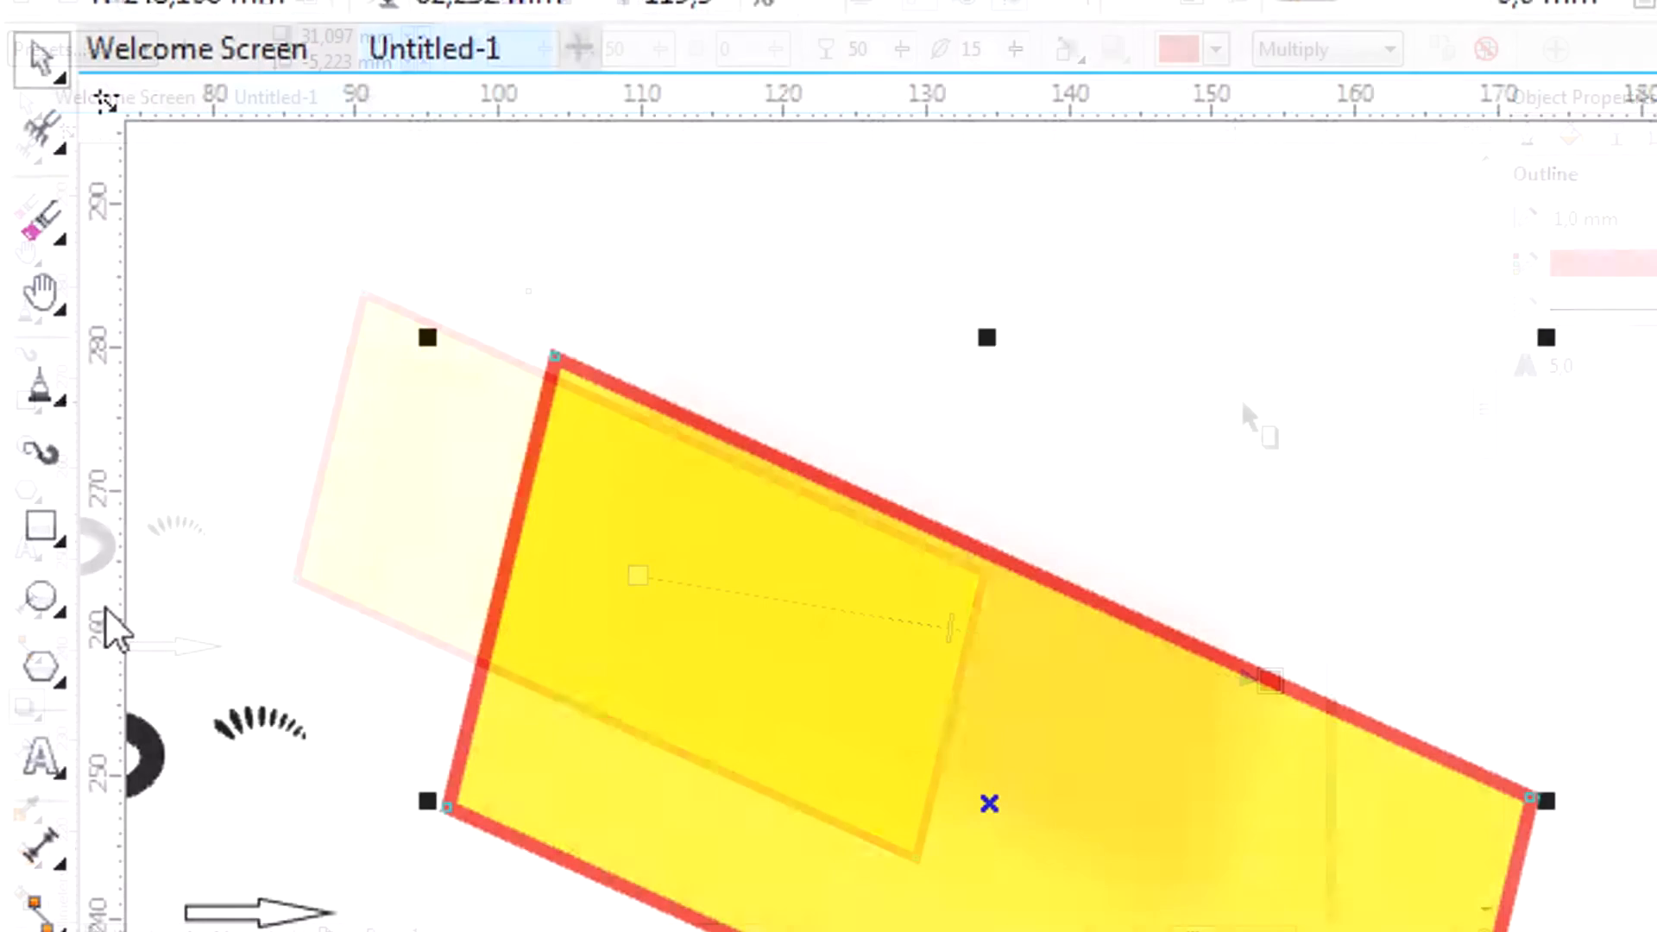
left_click(33, 321)
left_click(141, 381)
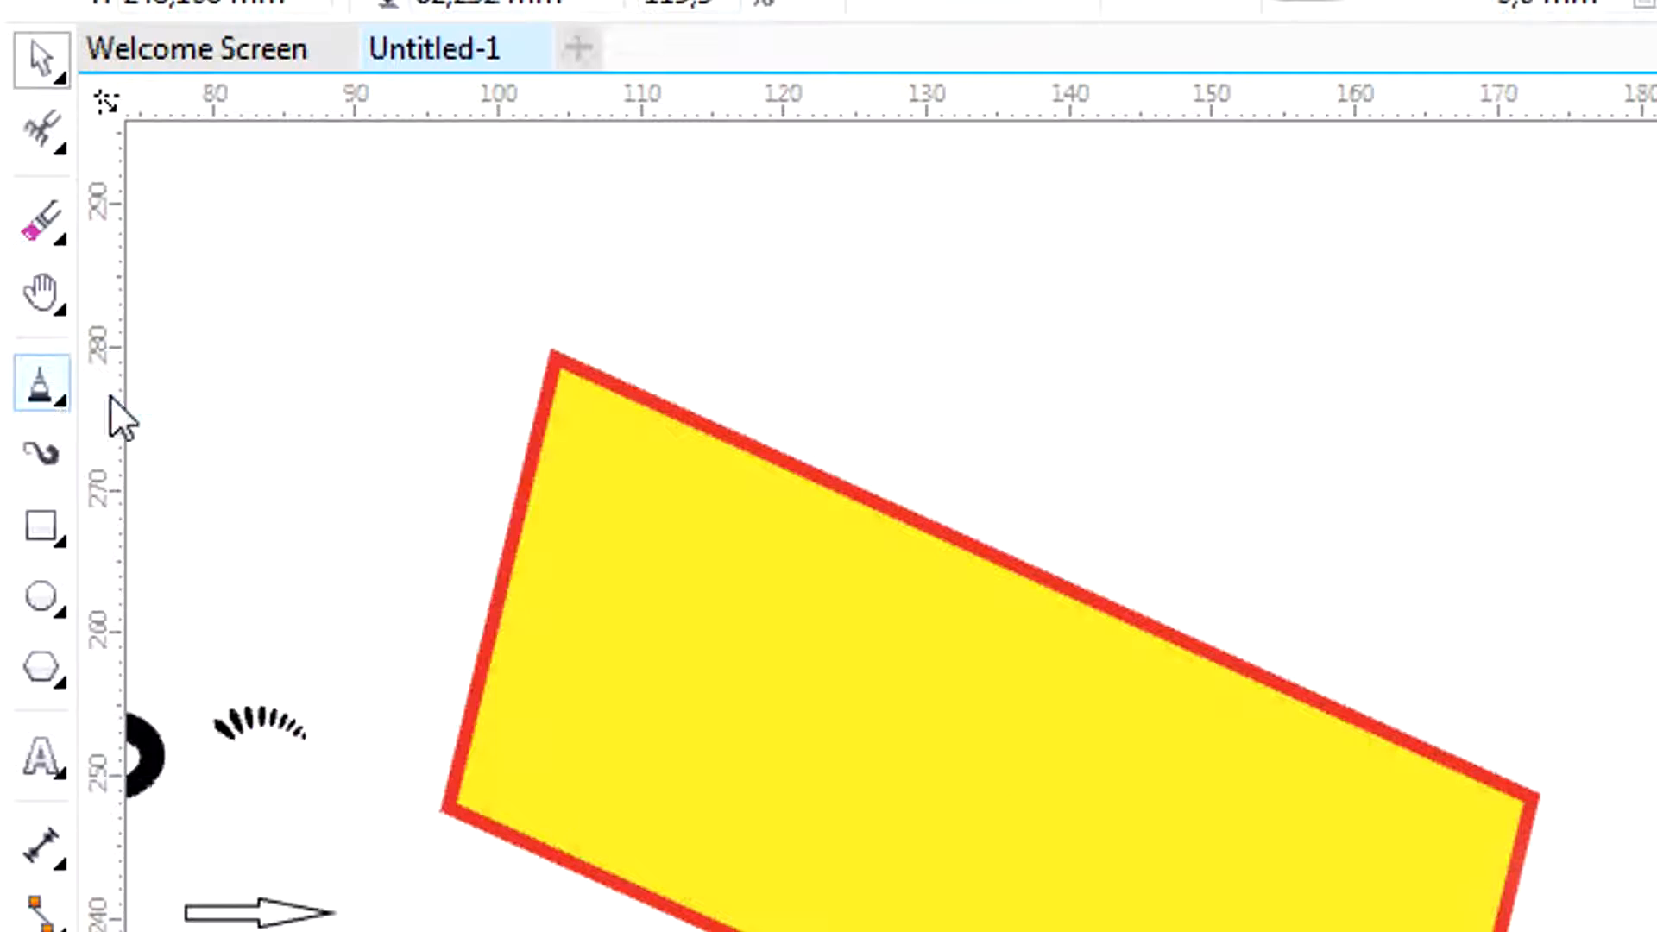
scroll(336, 423, "up", 2)
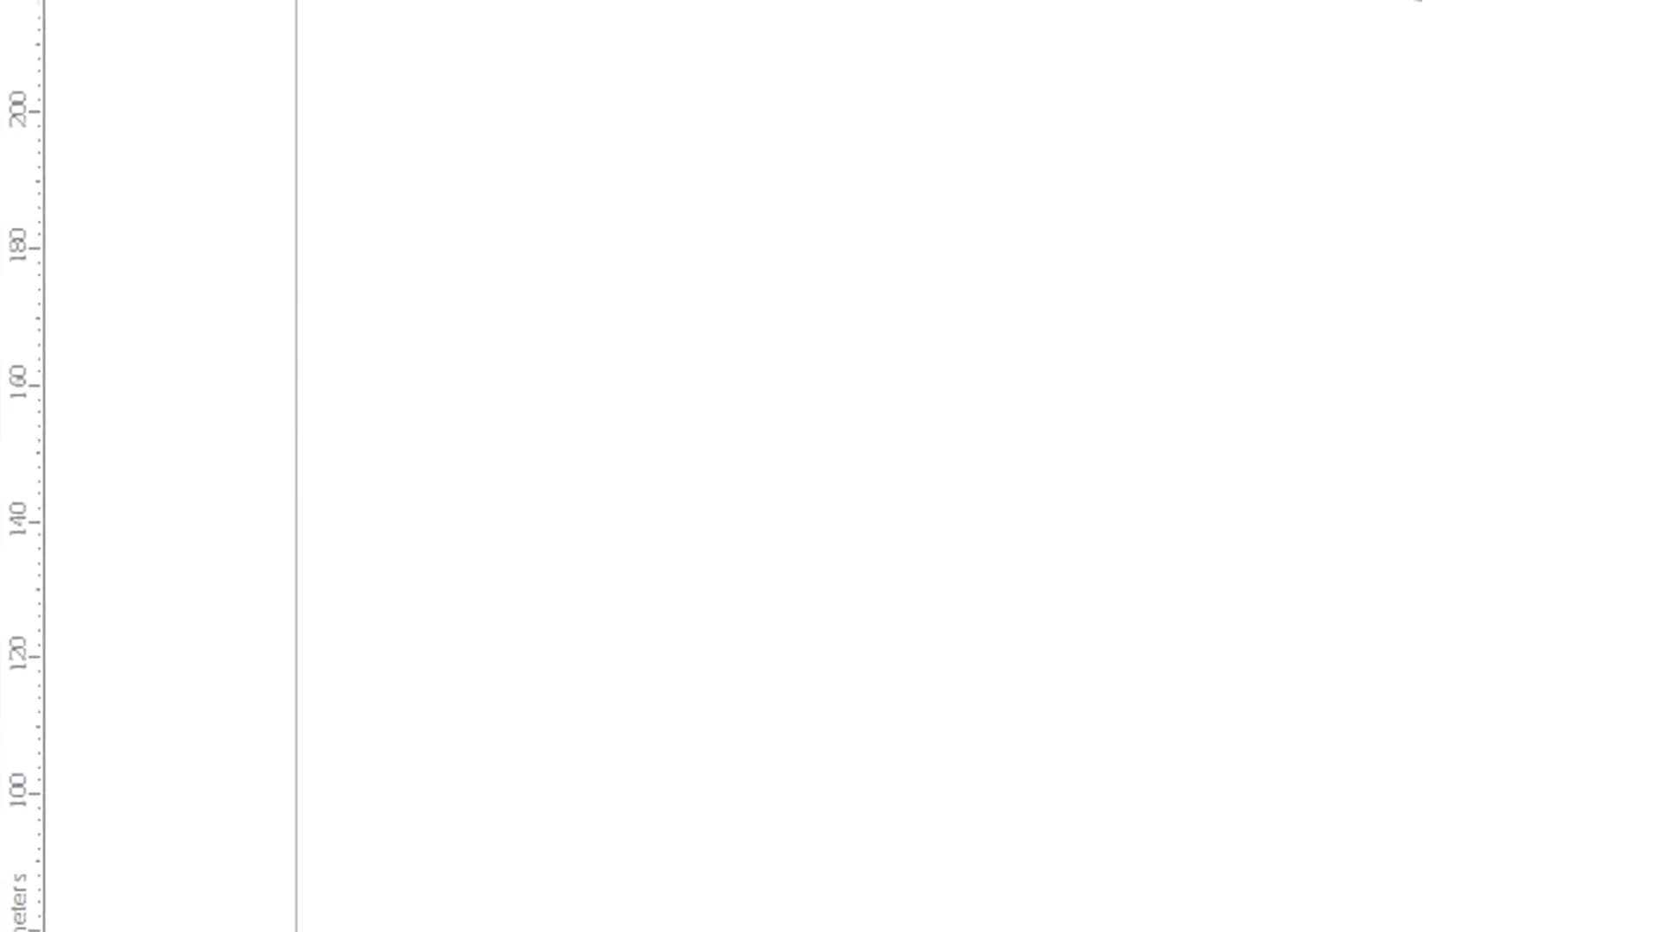
- Create a paragraph text frame about 76 mm tall in the empty area below the yellow shape and enter "Hello" in it
left_click(40, 392)
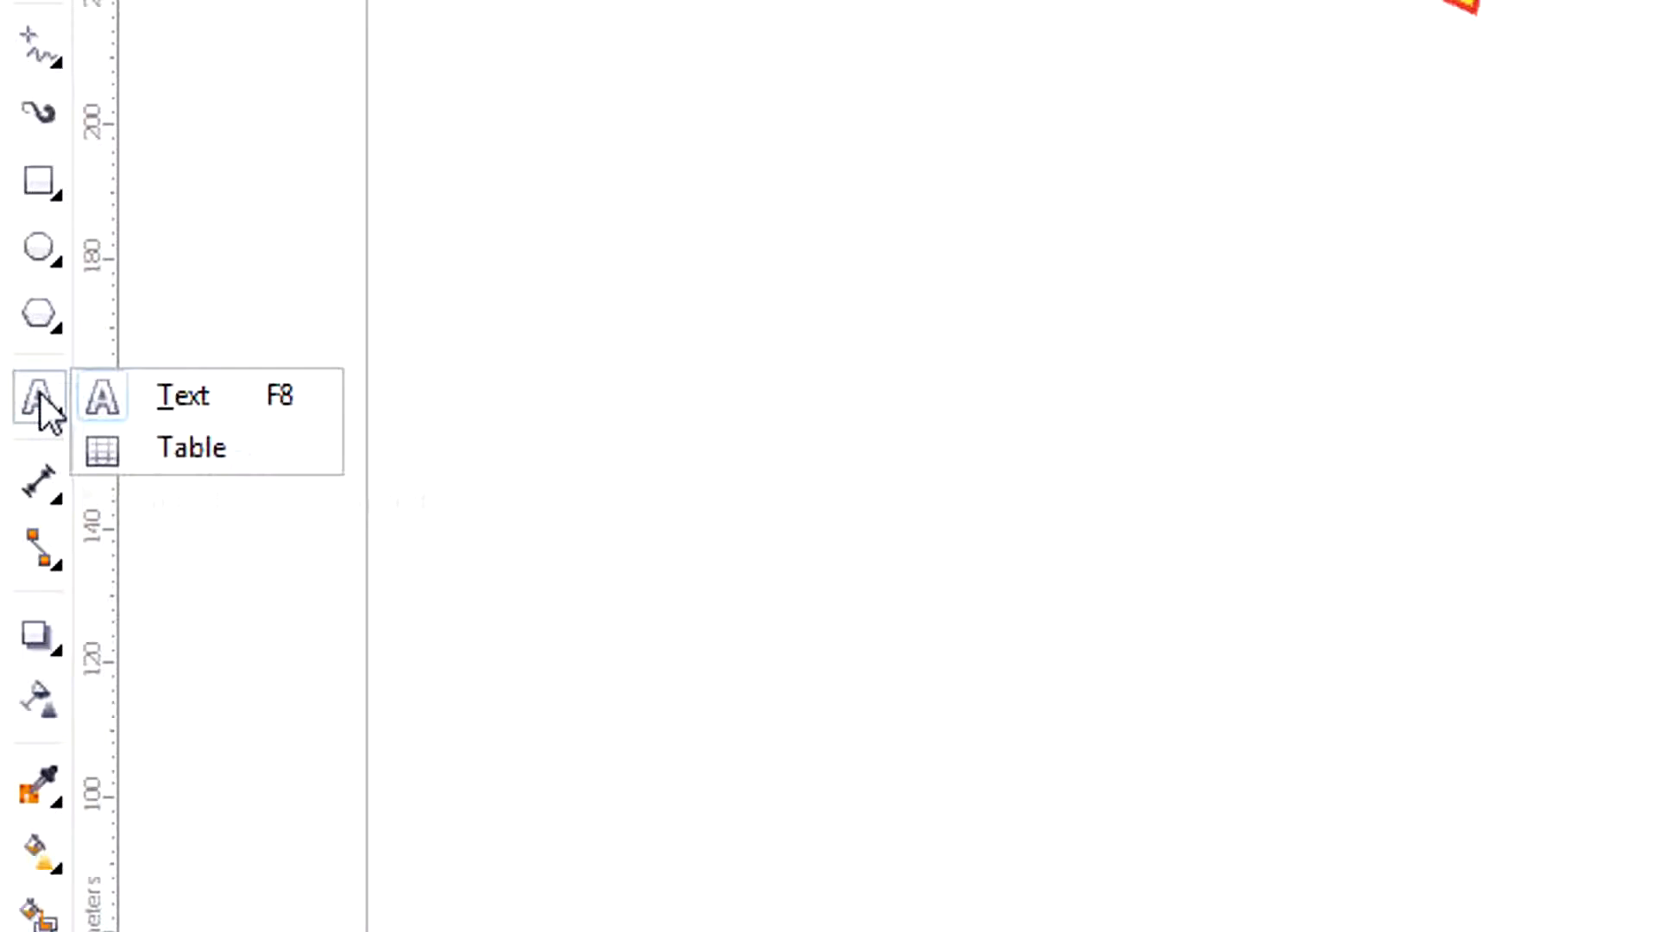
left_click(175, 390)
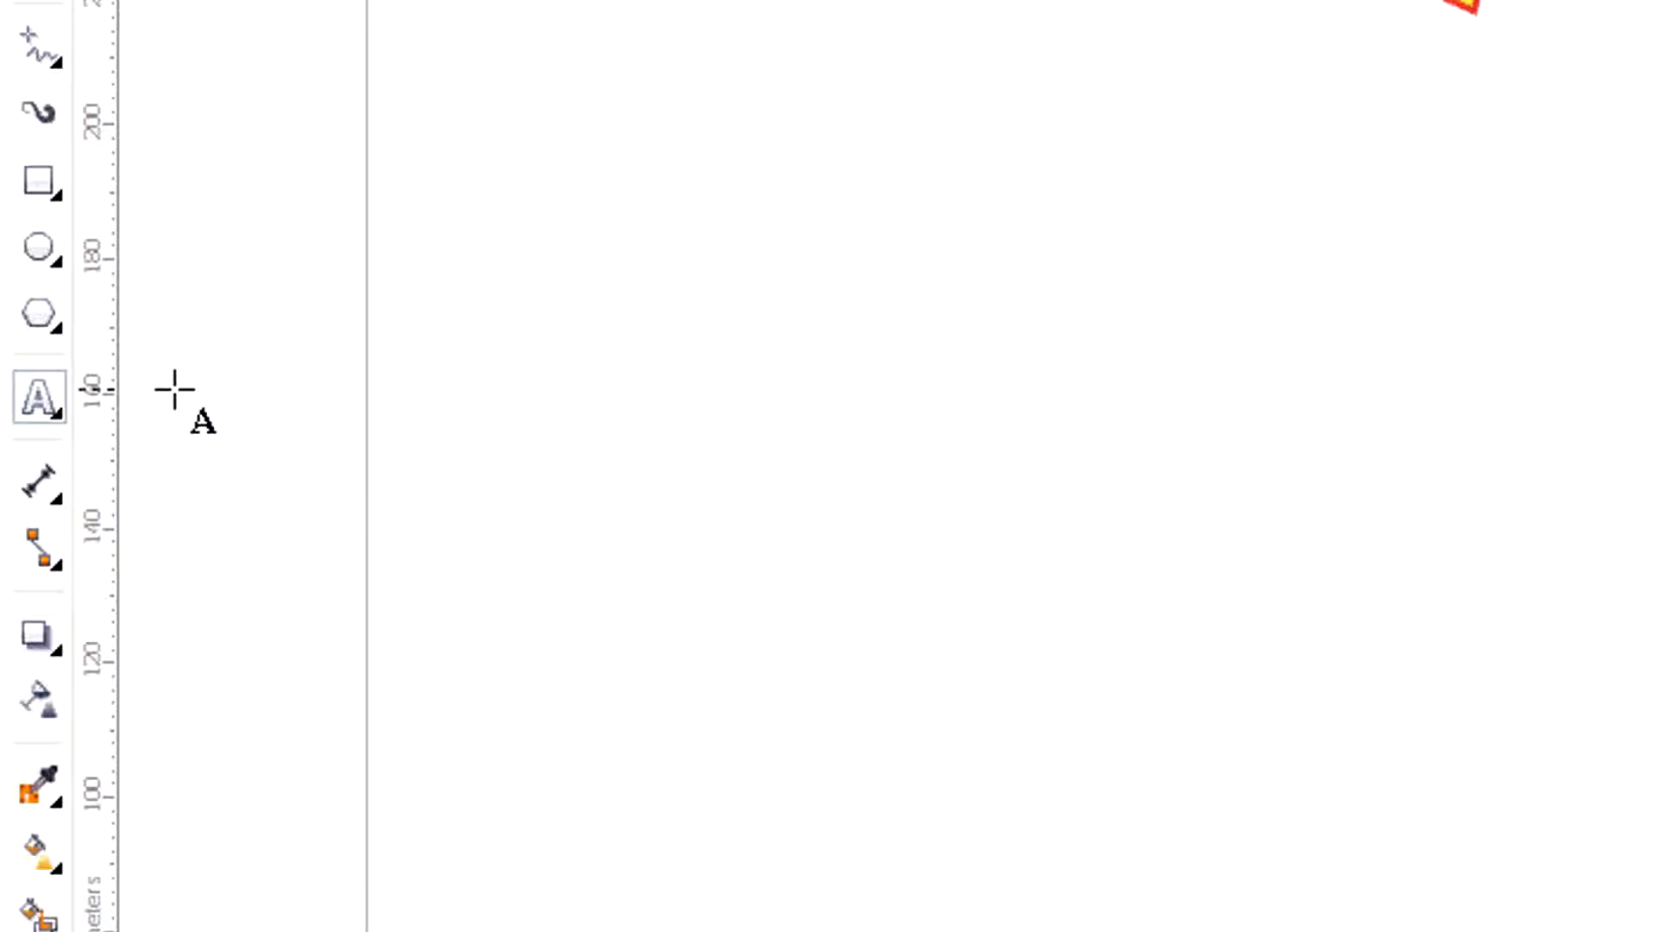
left_click_drag(462, 119, 1589, 635)
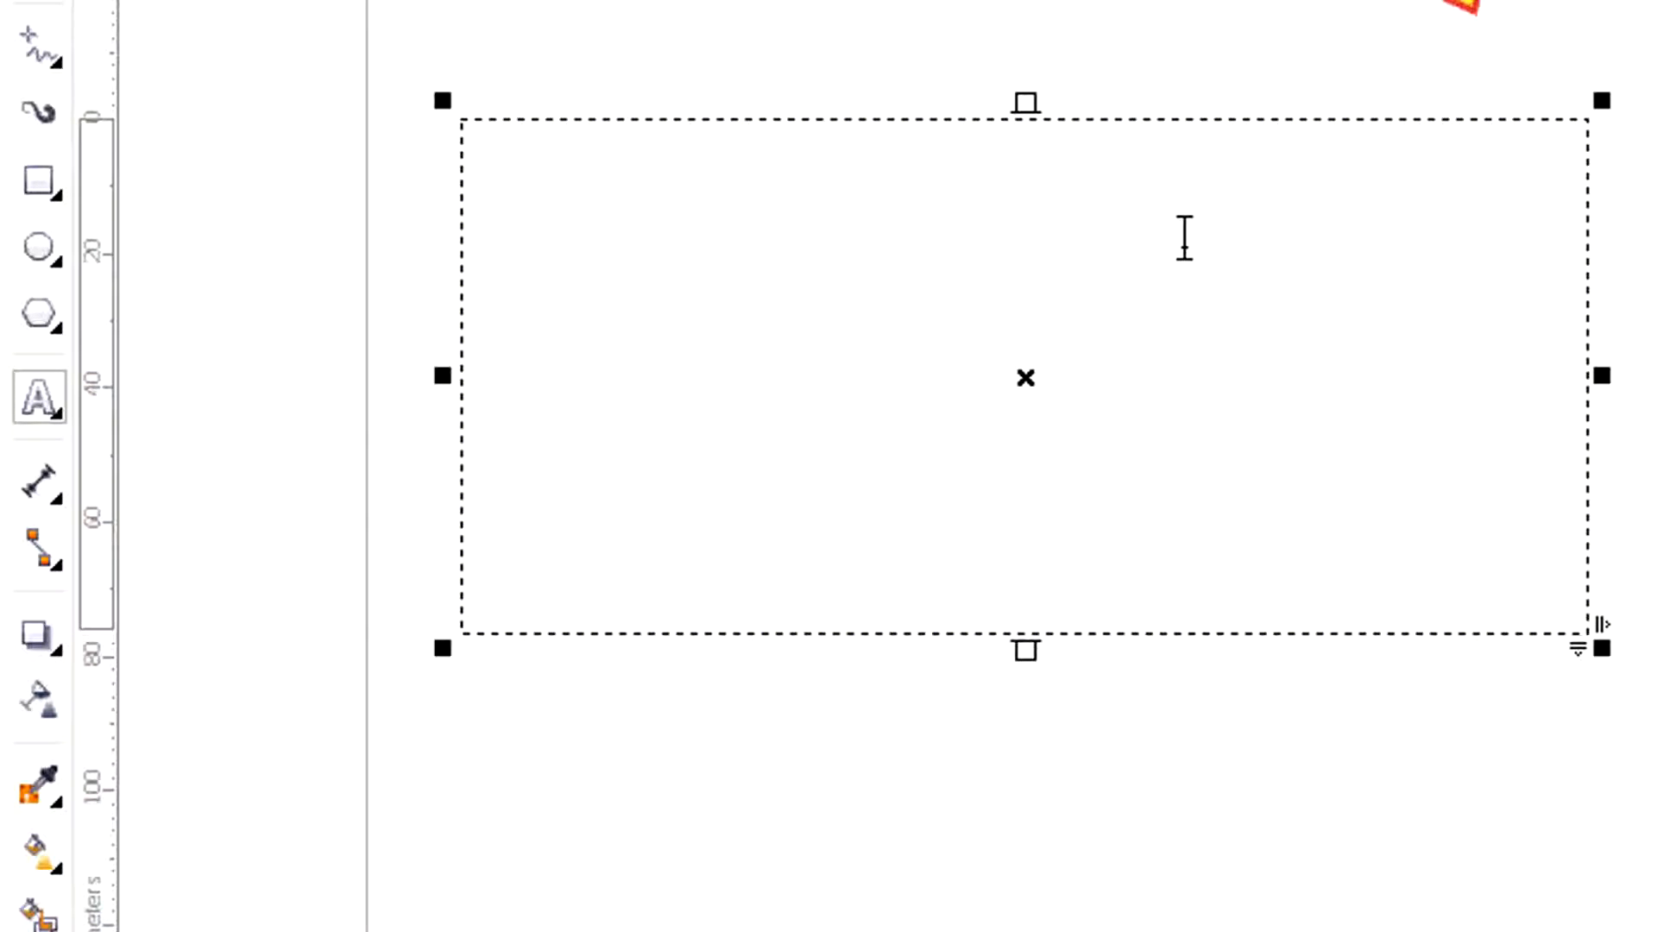
left_click(1023, 188)
type("Hello")
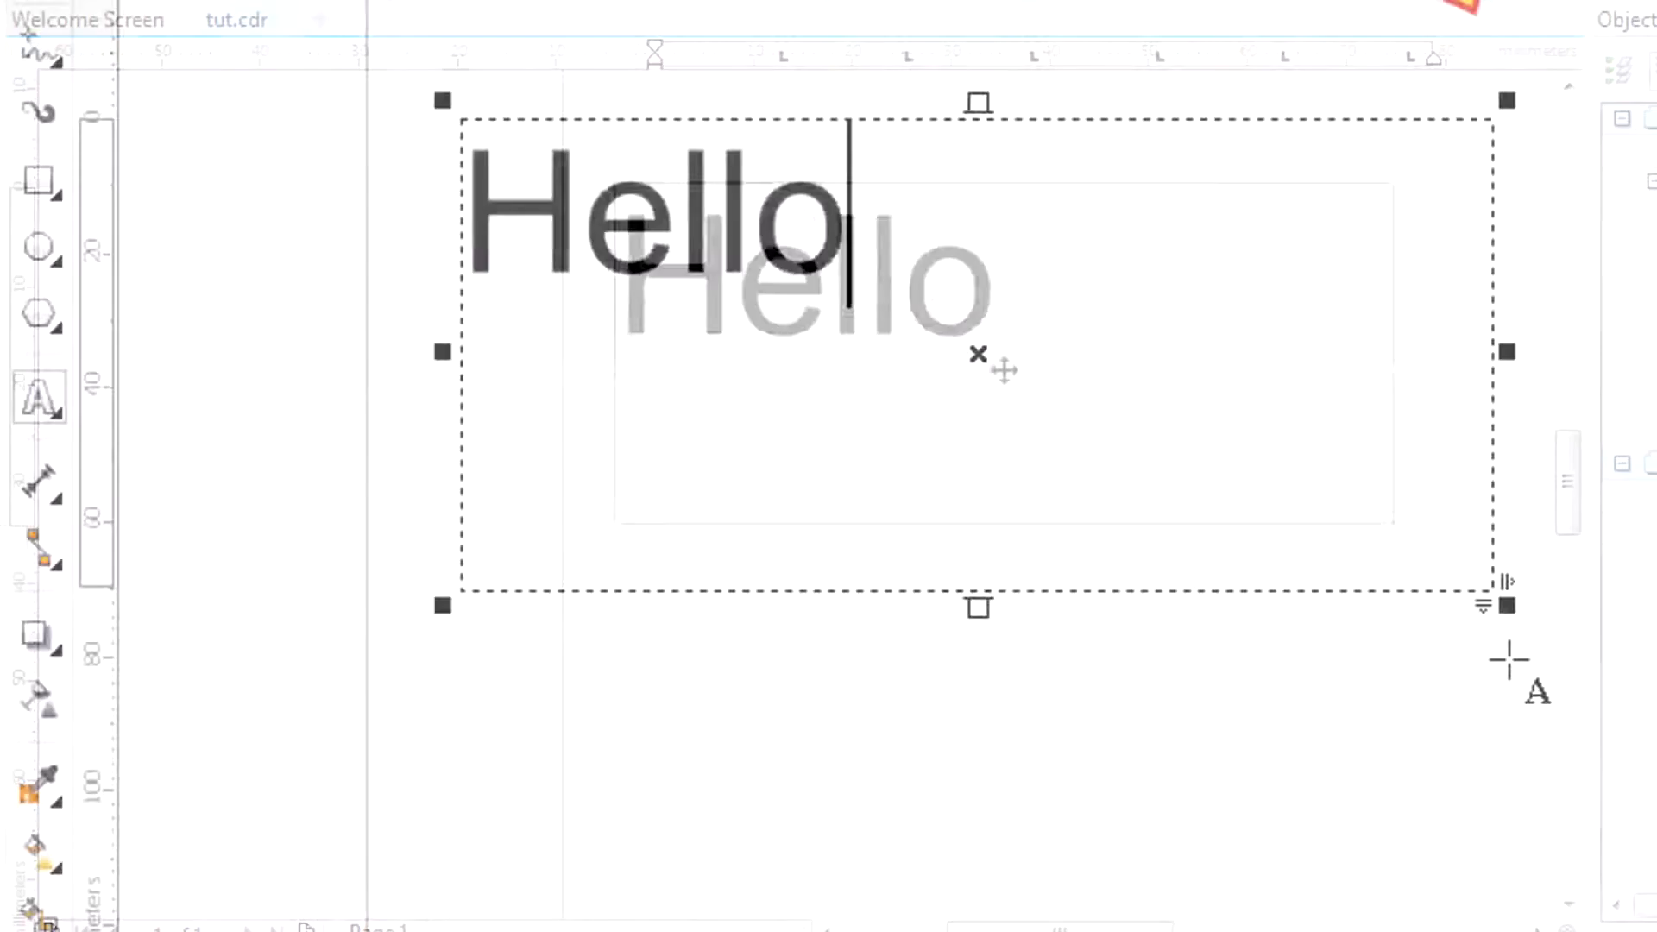
- Narrow the text frame, lower its upper edge, and shrink its width until it is narrower than the word Hello
left_click_drag(1511, 359, 1335, 351)
left_click_drag(891, 102, 892, 181)
left_click_drag(1322, 385, 658, 385)
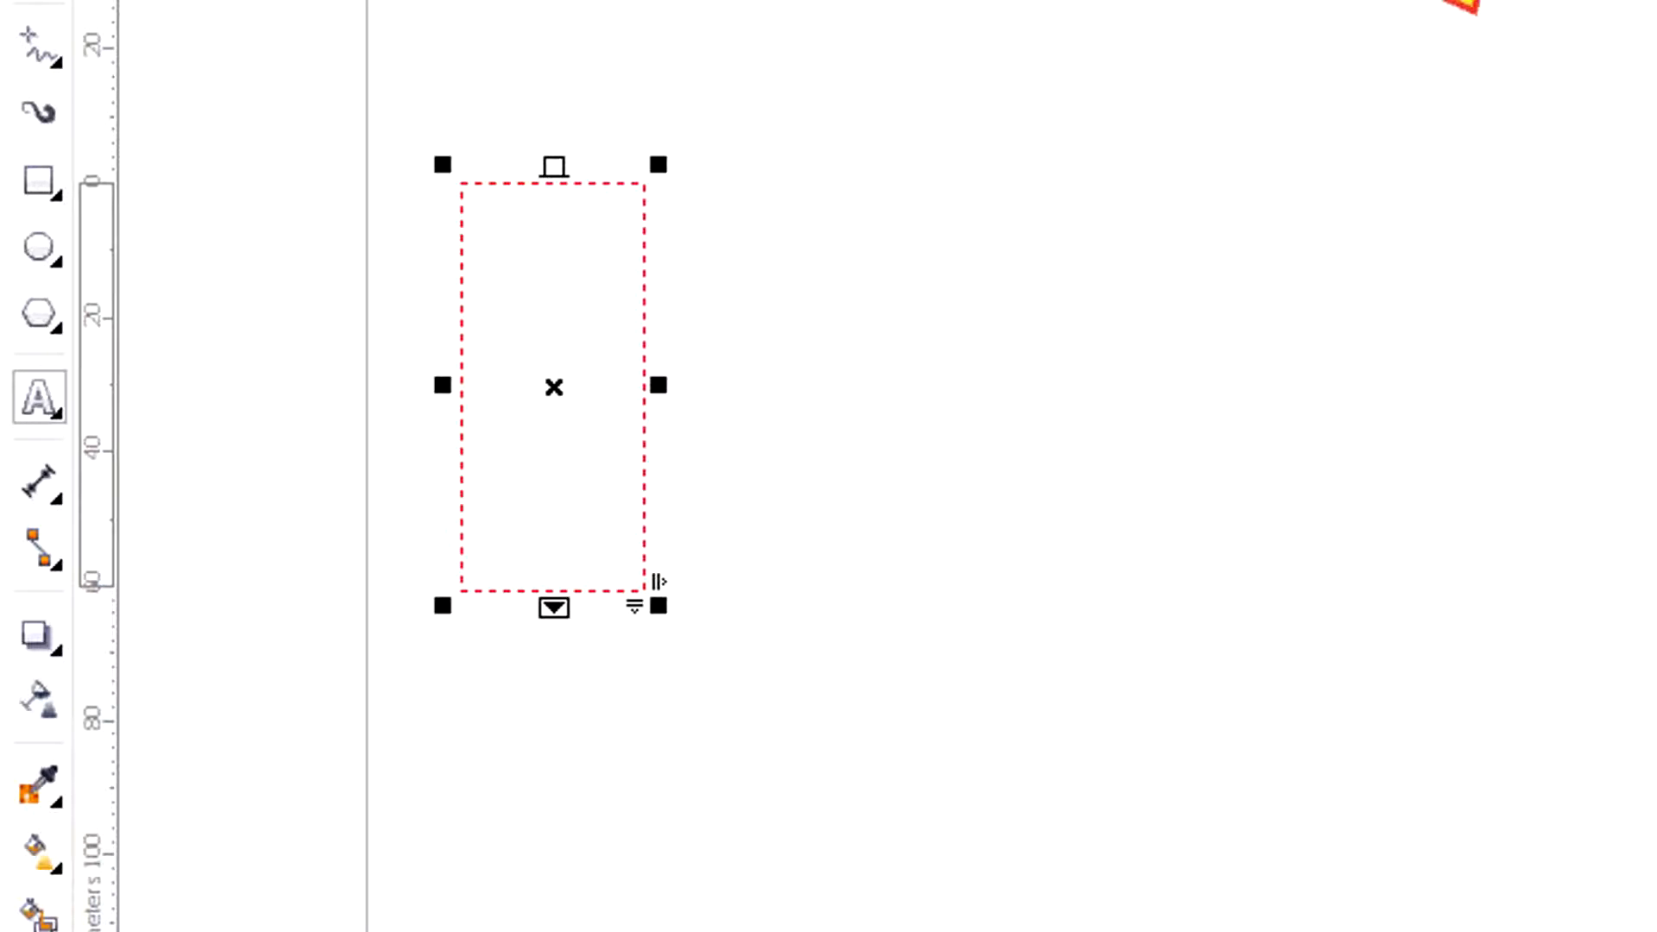
- Select the word Hello and set its font to Black Ops One
left_click_drag(729, 604, 359, 599)
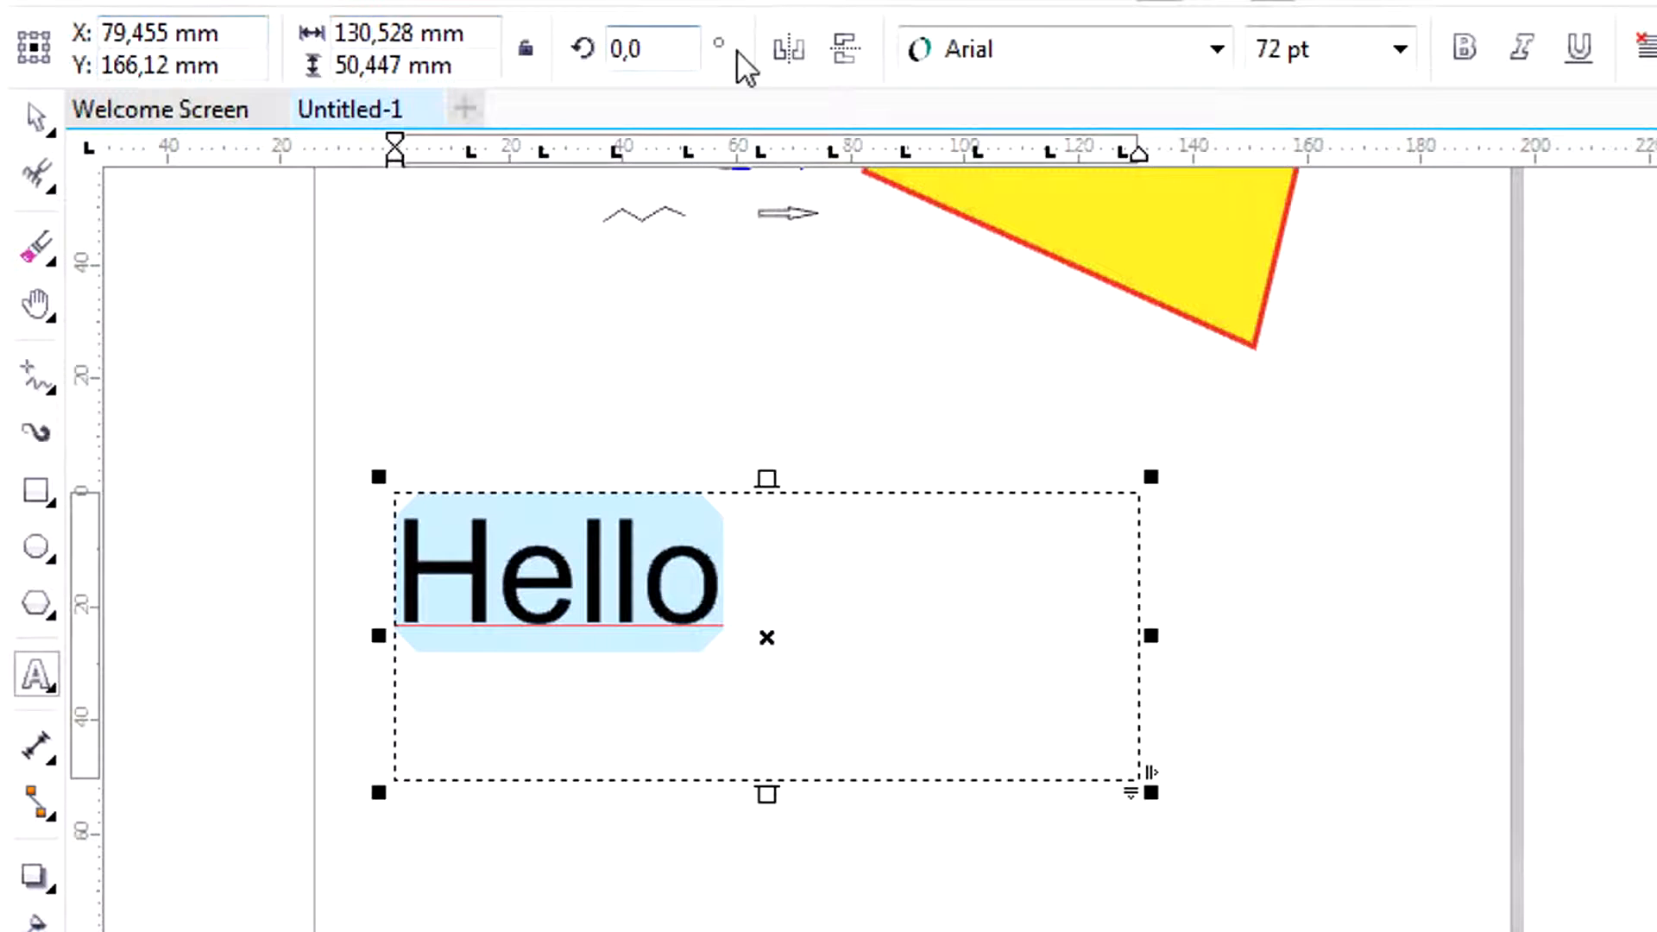
left_click(798, 55)
left_click(798, 56)
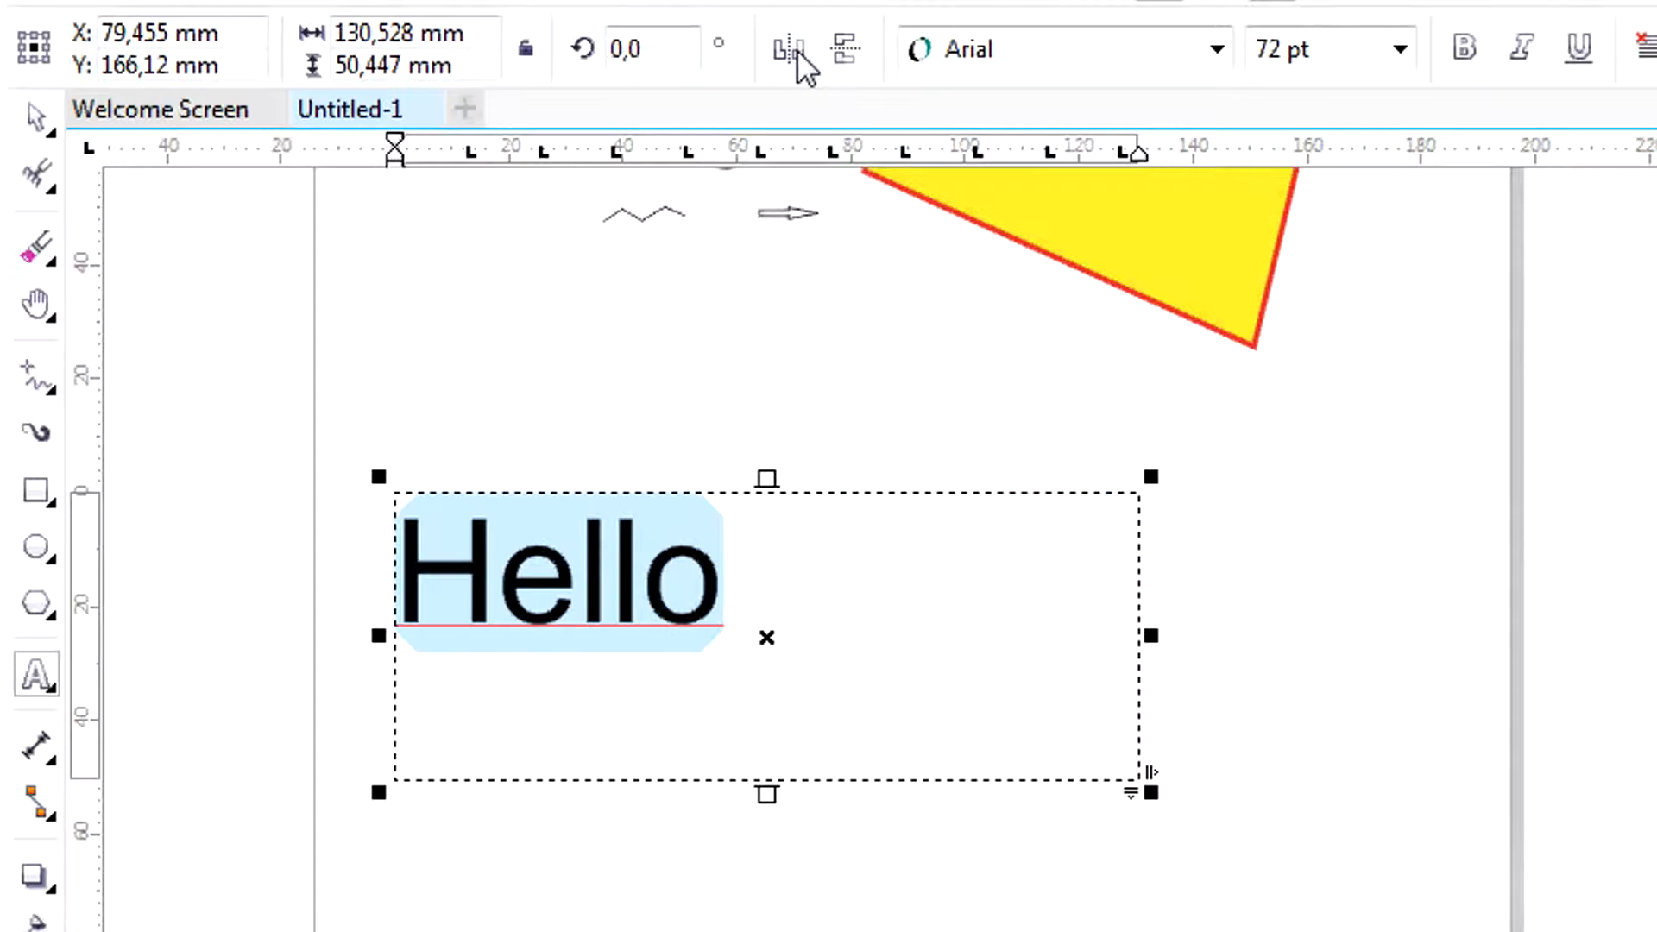
left_click(1217, 49)
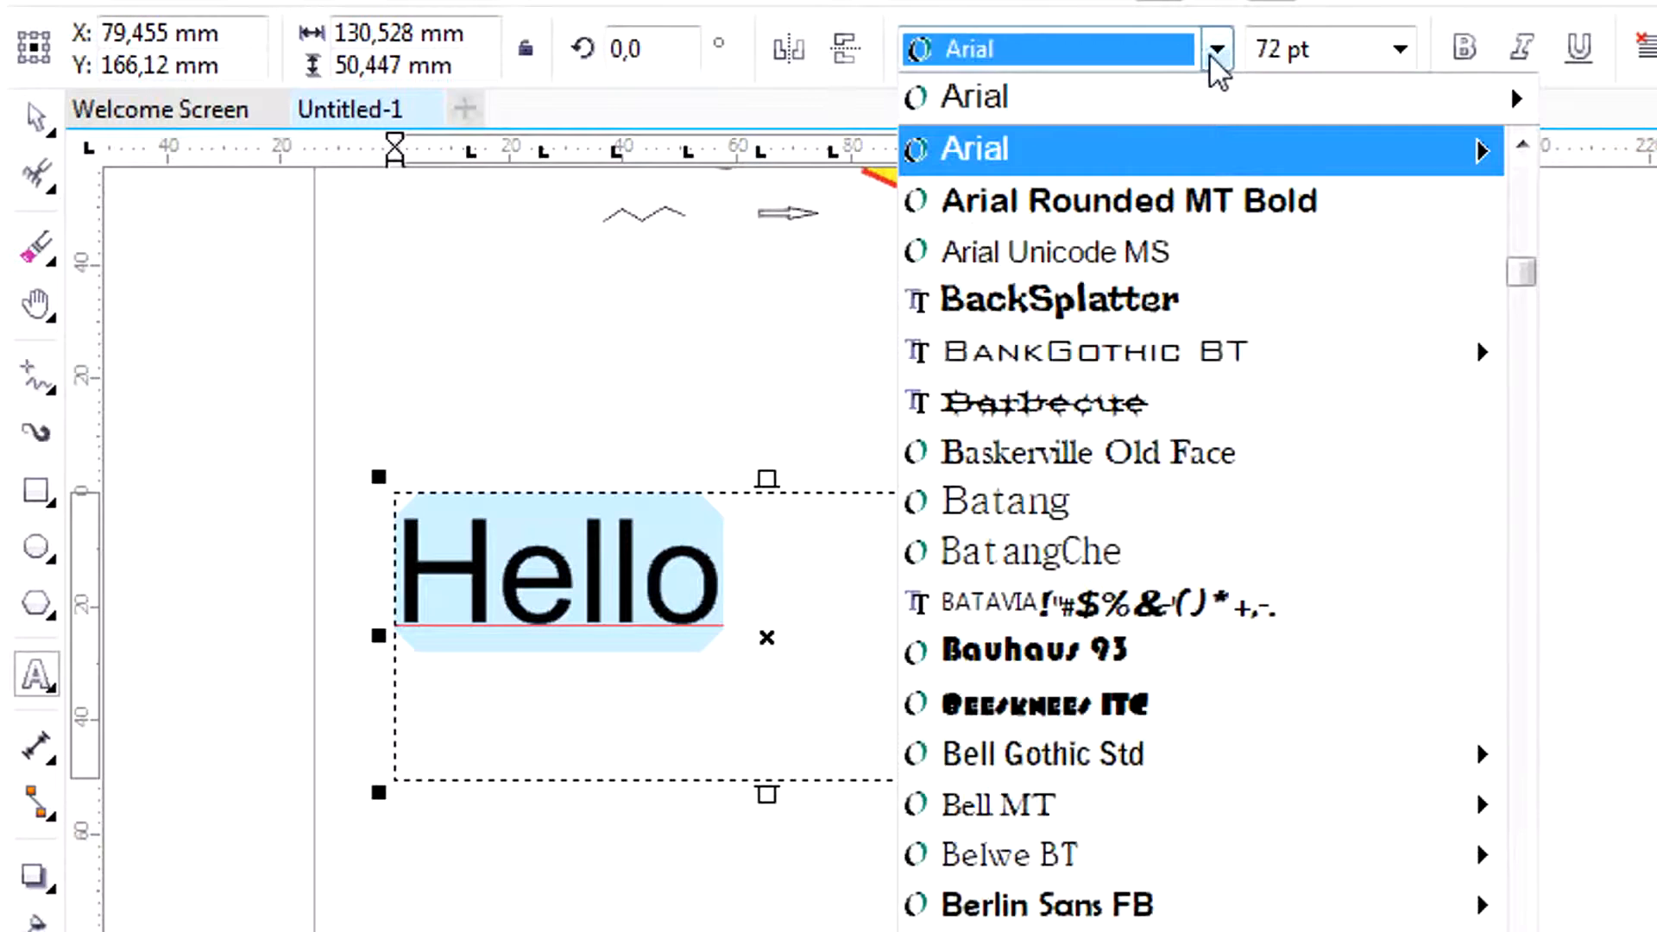
scroll(1157, 535, "down", 1)
scroll(1161, 550, "down", 3)
left_click(1167, 553)
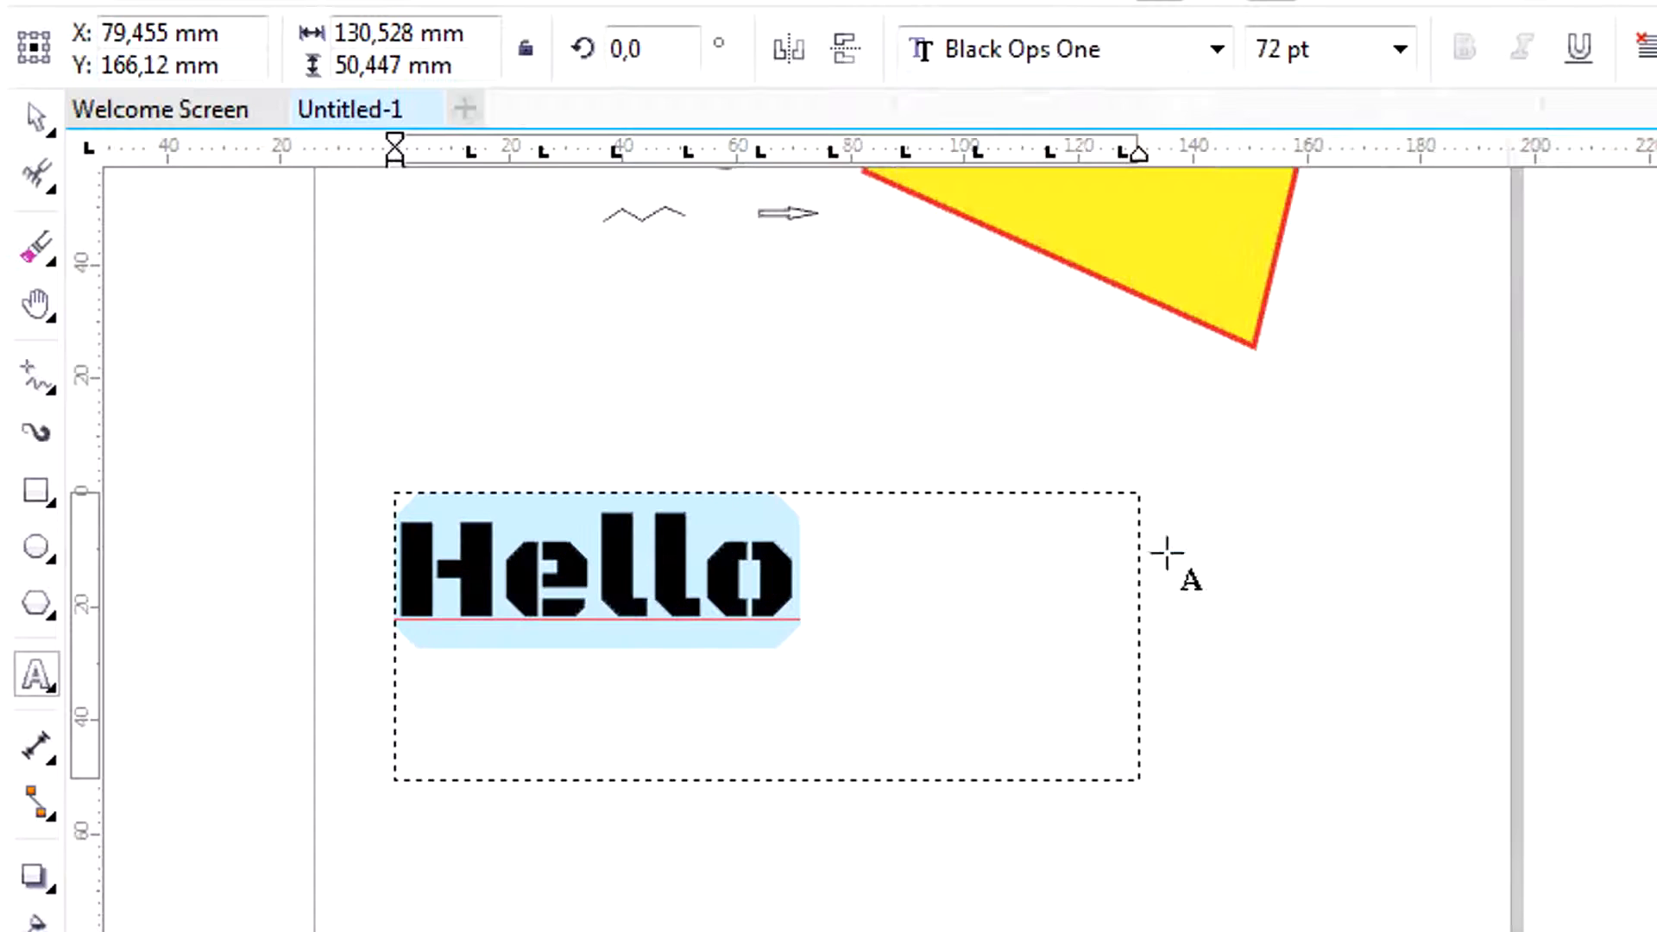
- Reduce the Hello text to 9 pt, and set its size back to 72 pt
left_click(1401, 49)
left_click(1307, 197)
left_click(1399, 49)
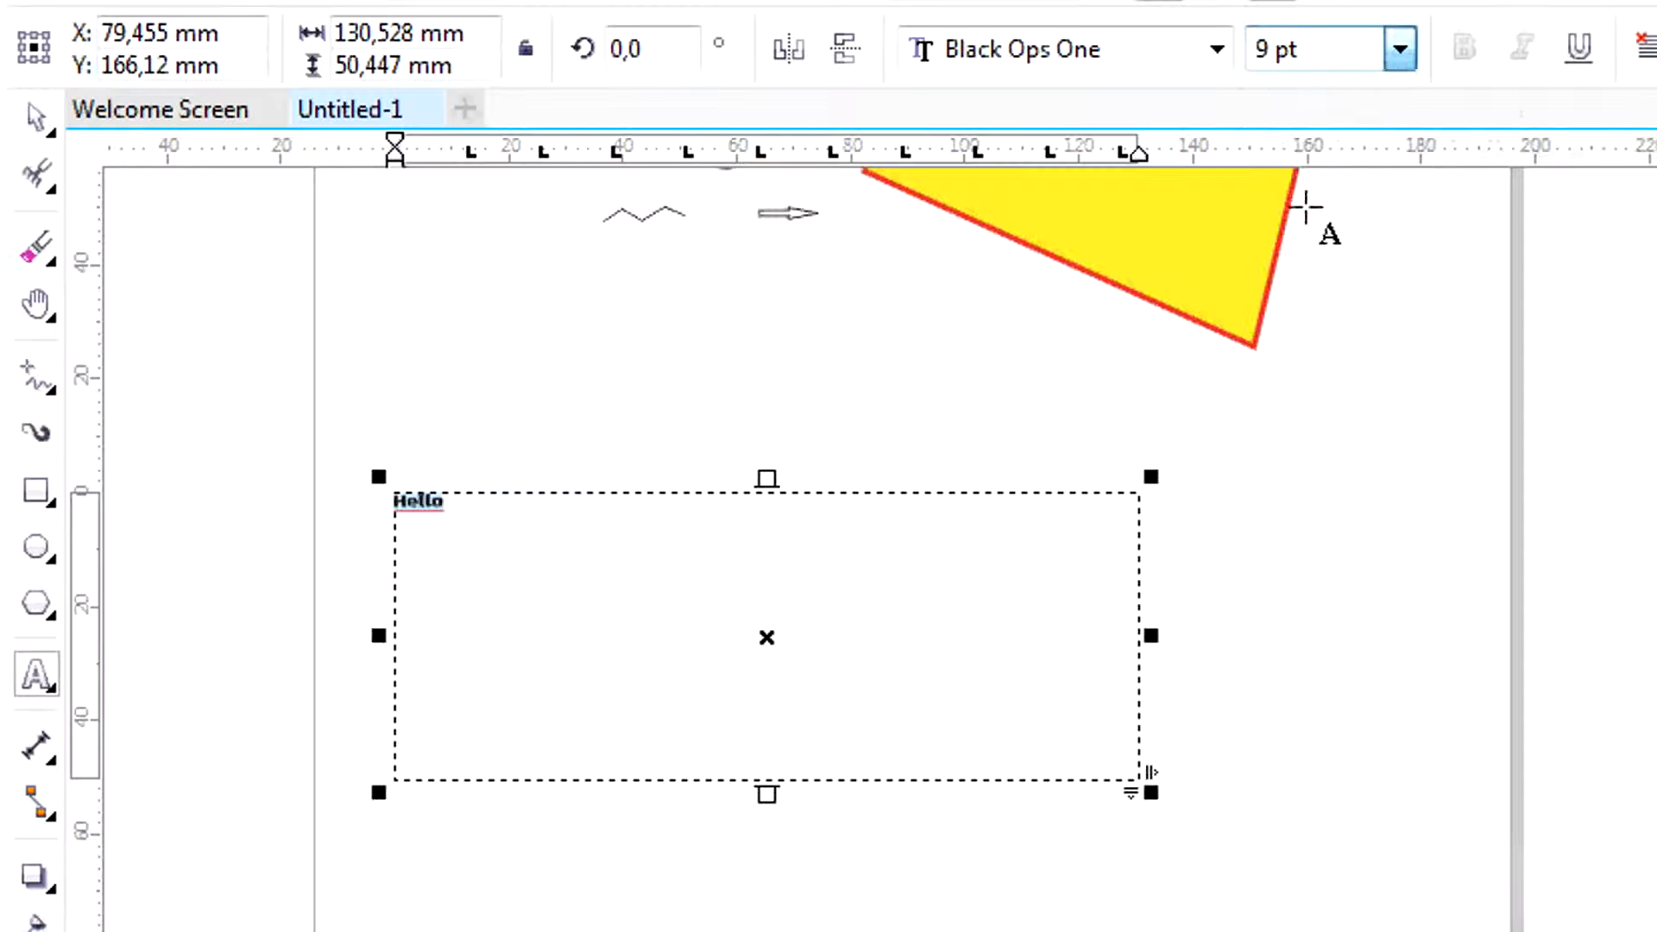
left_click(1327, 537)
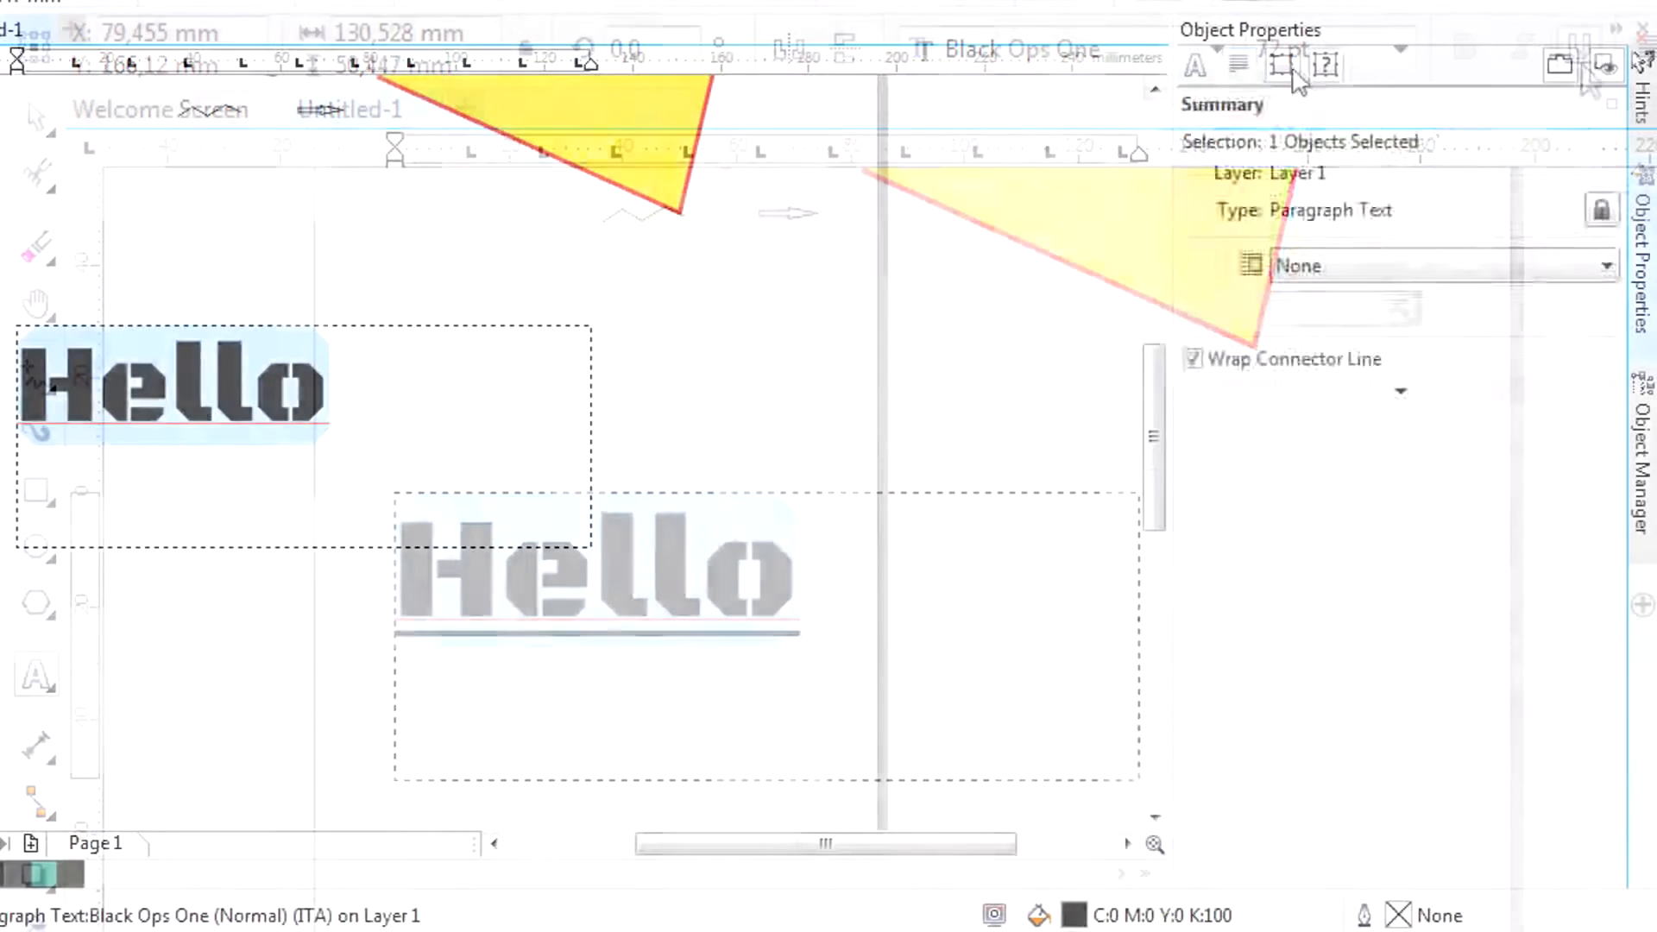
- Give the Hello characters a 2,0 mm yellow outline
left_click(1239, 65)
left_click(1195, 65)
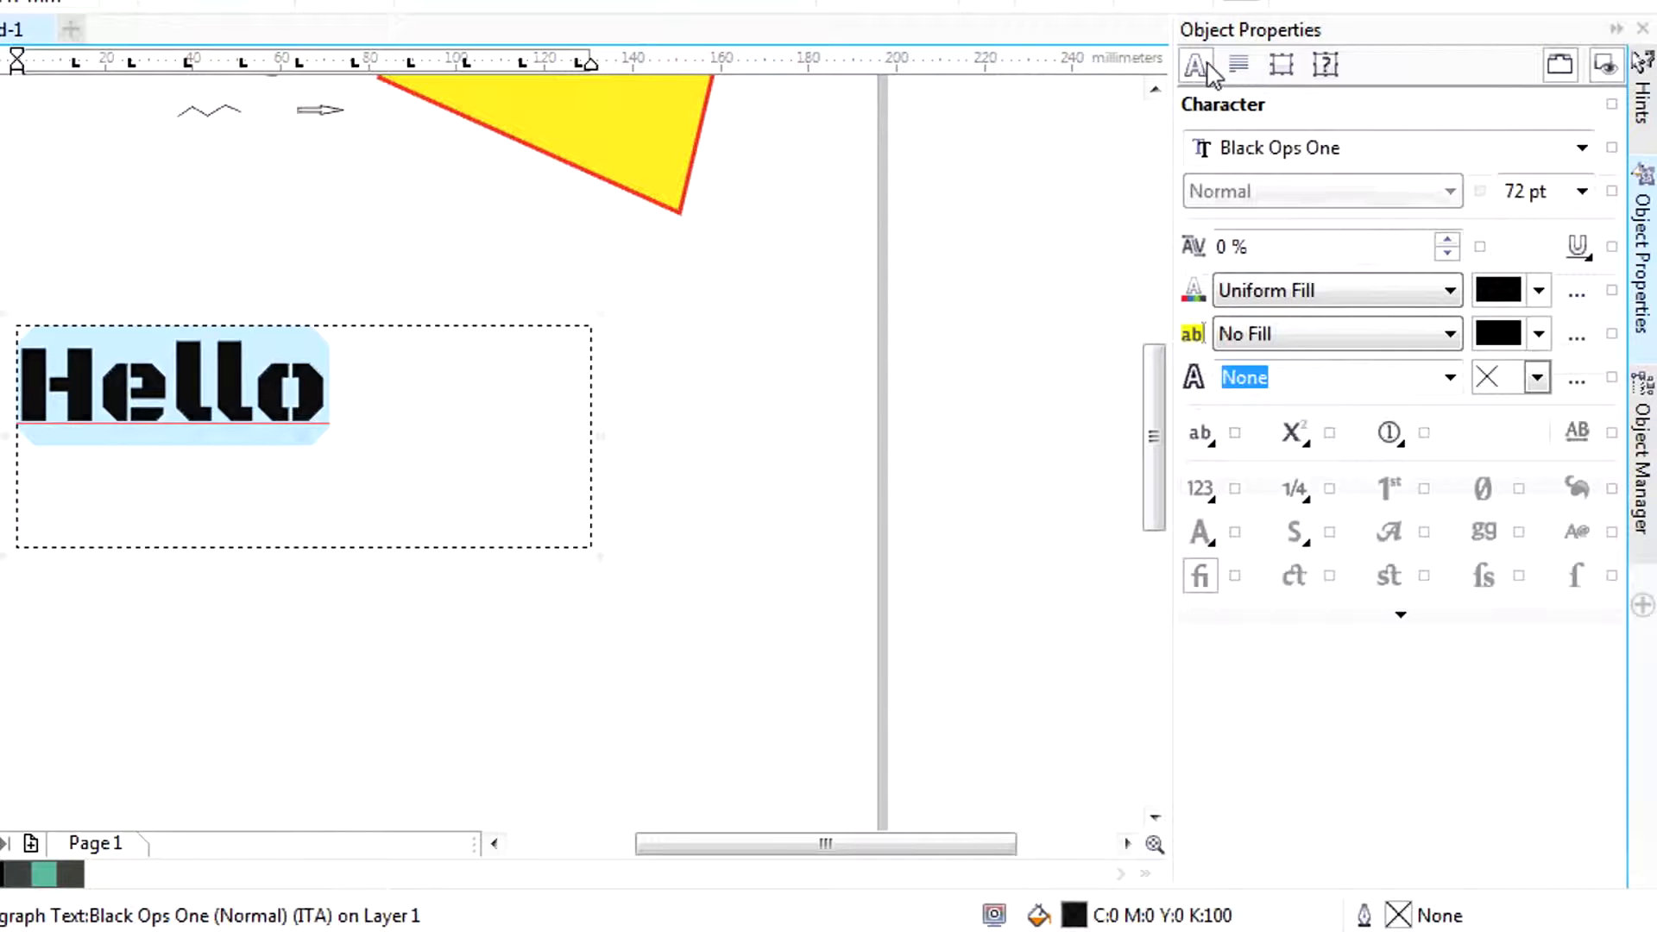
left_click(1450, 378)
left_click(1323, 618)
left_click(1537, 378)
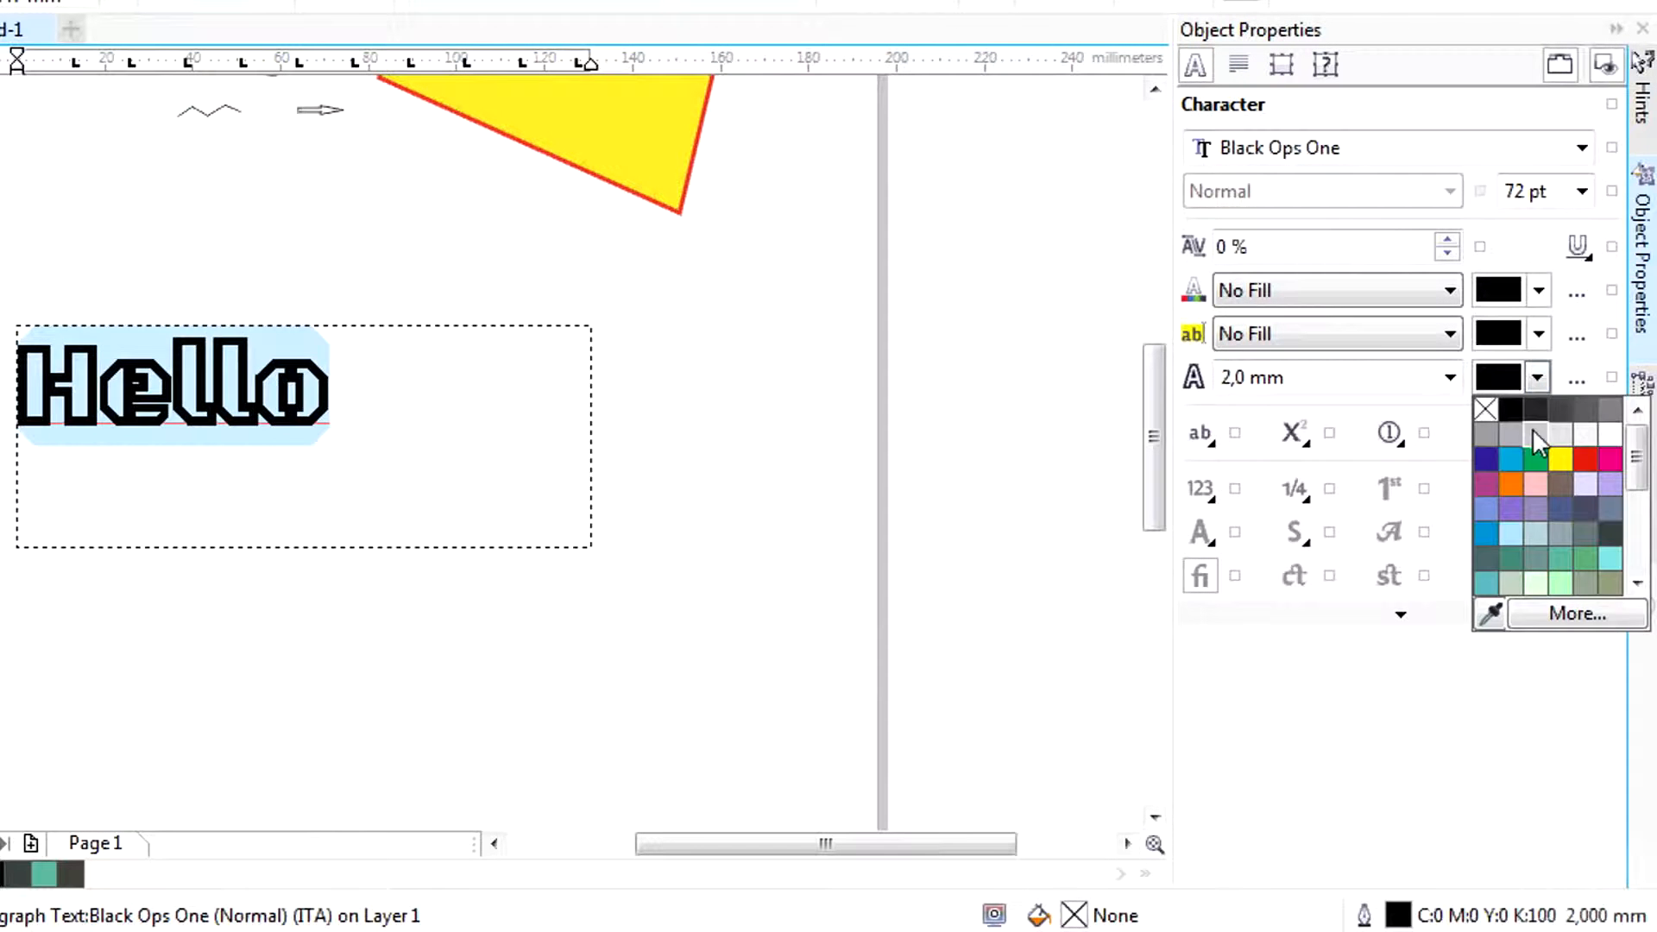
left_click(1564, 457)
- Select all of the Hello text and set its character fill to a black Uniform Fill
left_click(385, 392)
key("ctrl+a")
left_click(1450, 290)
left_click(1433, 318)
left_click(374, 429)
key("ctrl+a")
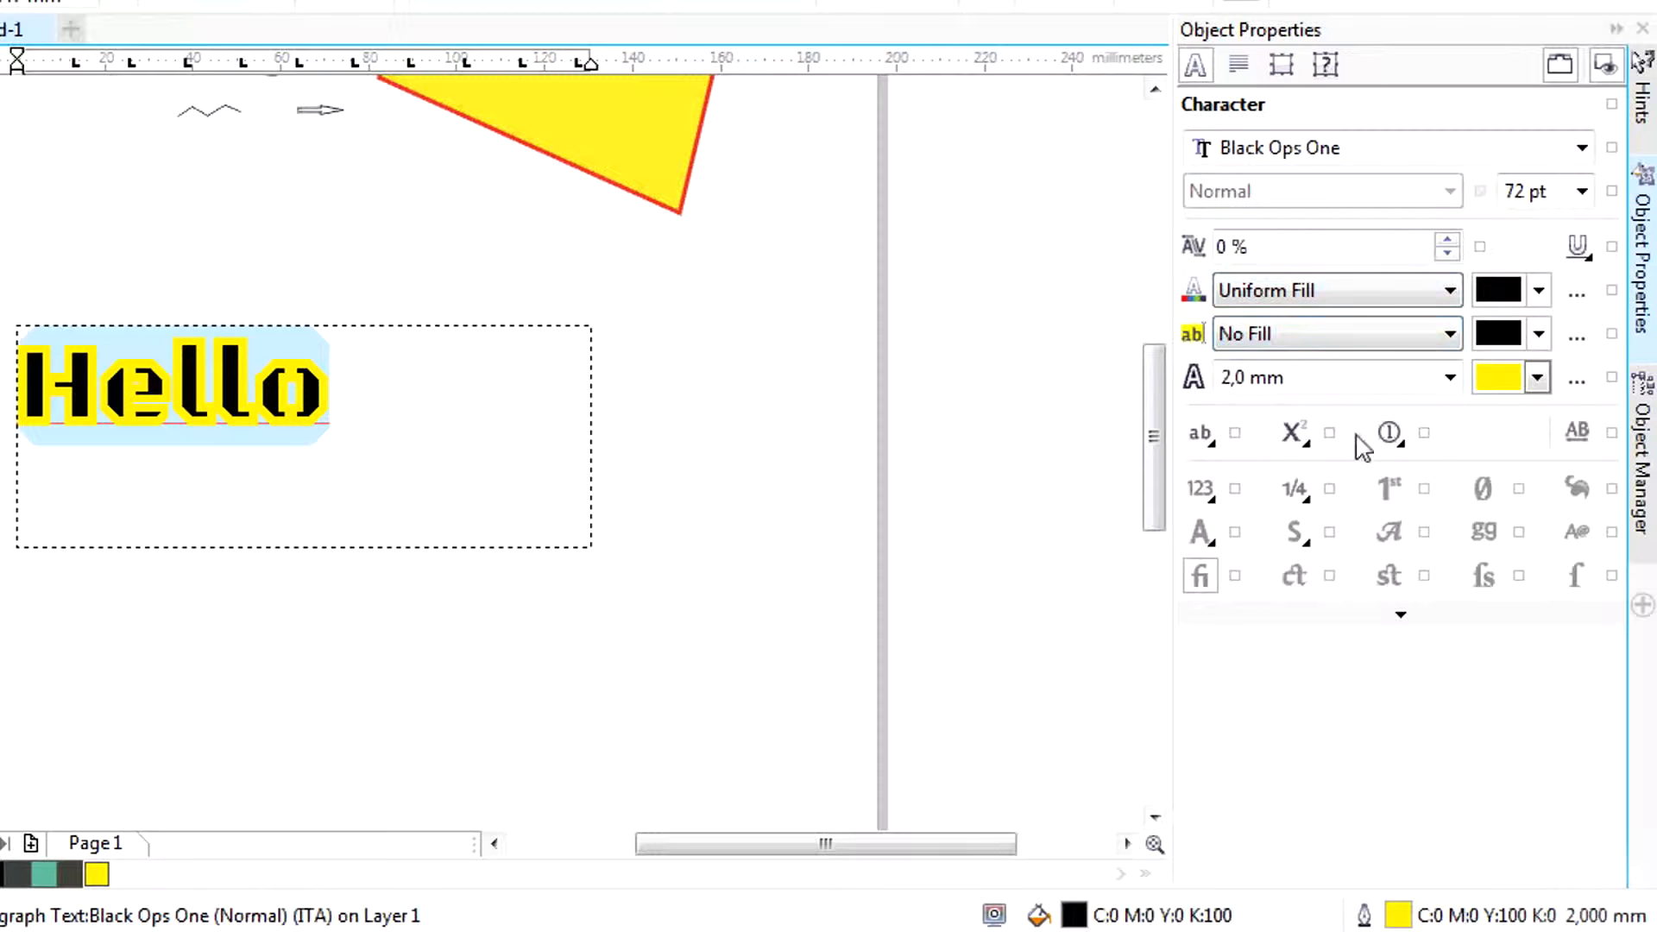
- Try centre and right alignment on the Hello paragraph, and finish with it centred
left_click(1237, 67)
left_click(1326, 148)
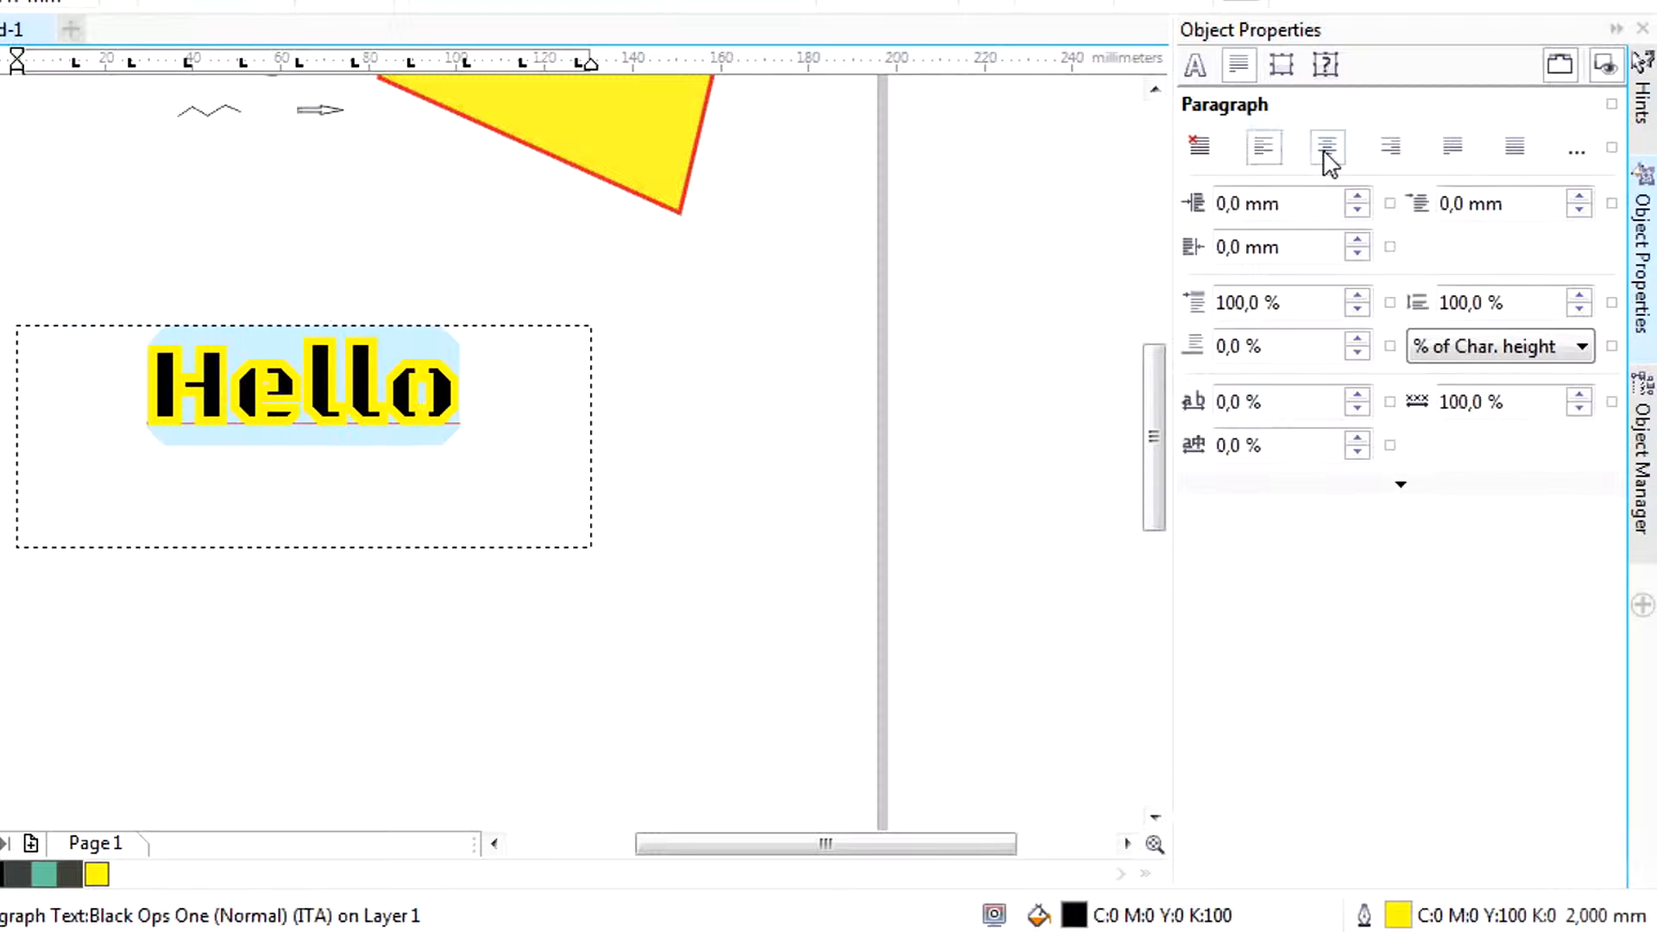
left_click(1391, 147)
left_click(1329, 151)
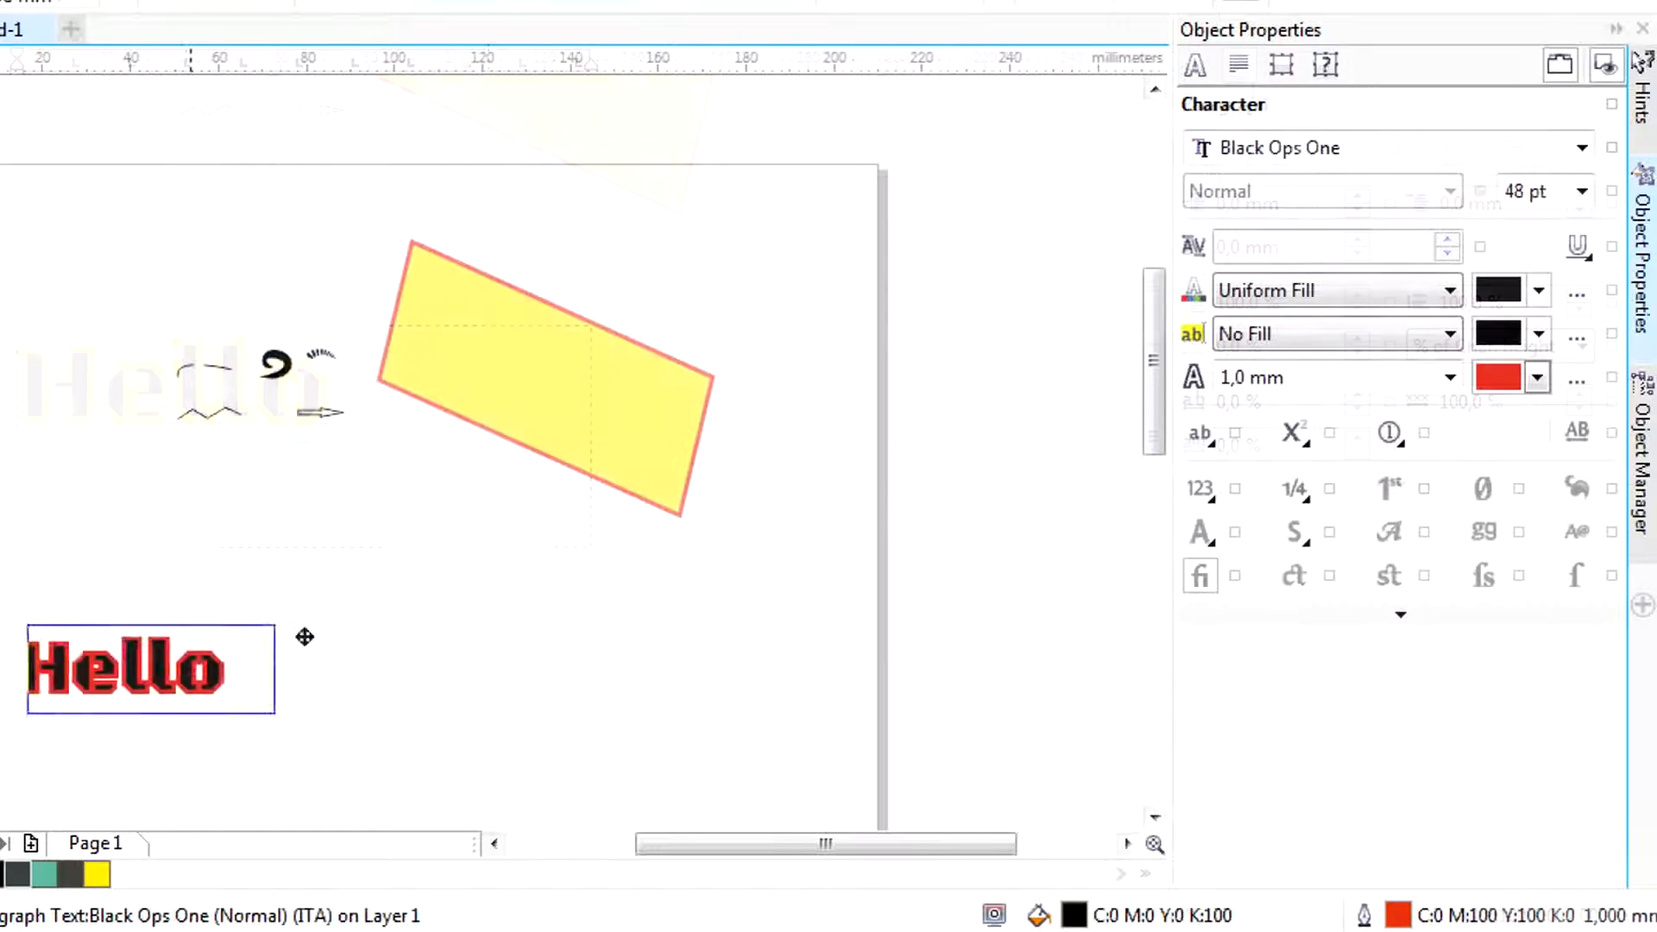
- Move the red-outlined Hello text onto the lower part of the yellow skewed rectangle
left_click_drag(198, 669, 576, 400)
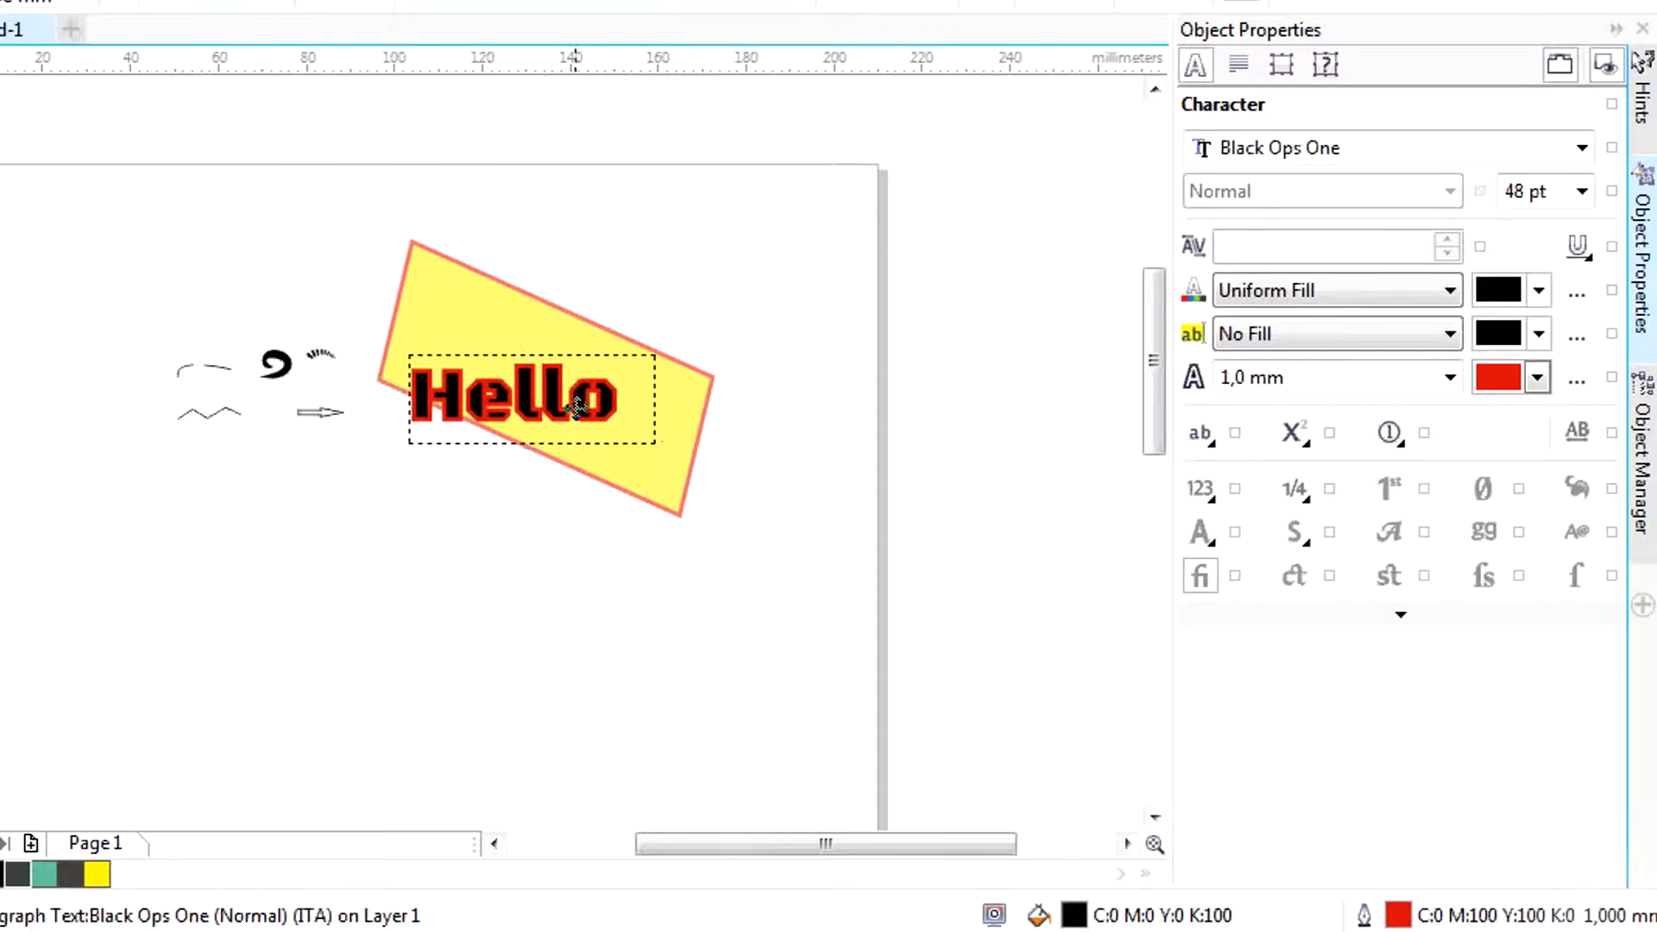
left_click_drag(575, 401, 570, 419)
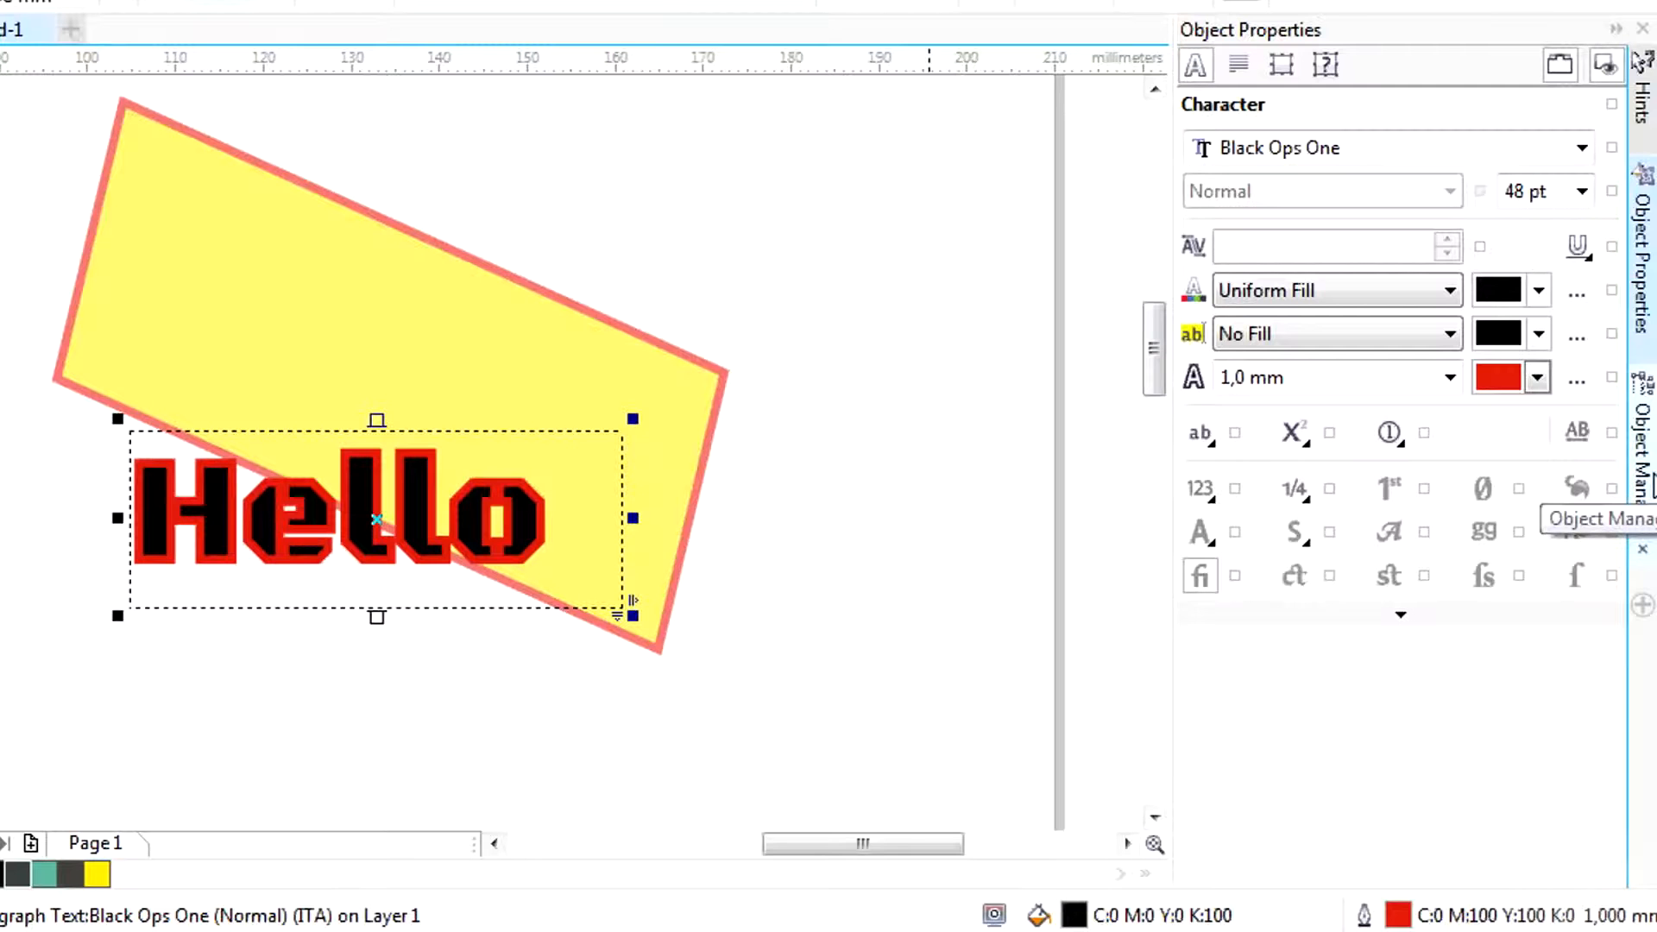
- Move the yellow rectangle above the Hello paragraph text in Layer 1's object order, and return it below the text
left_click(1644, 493)
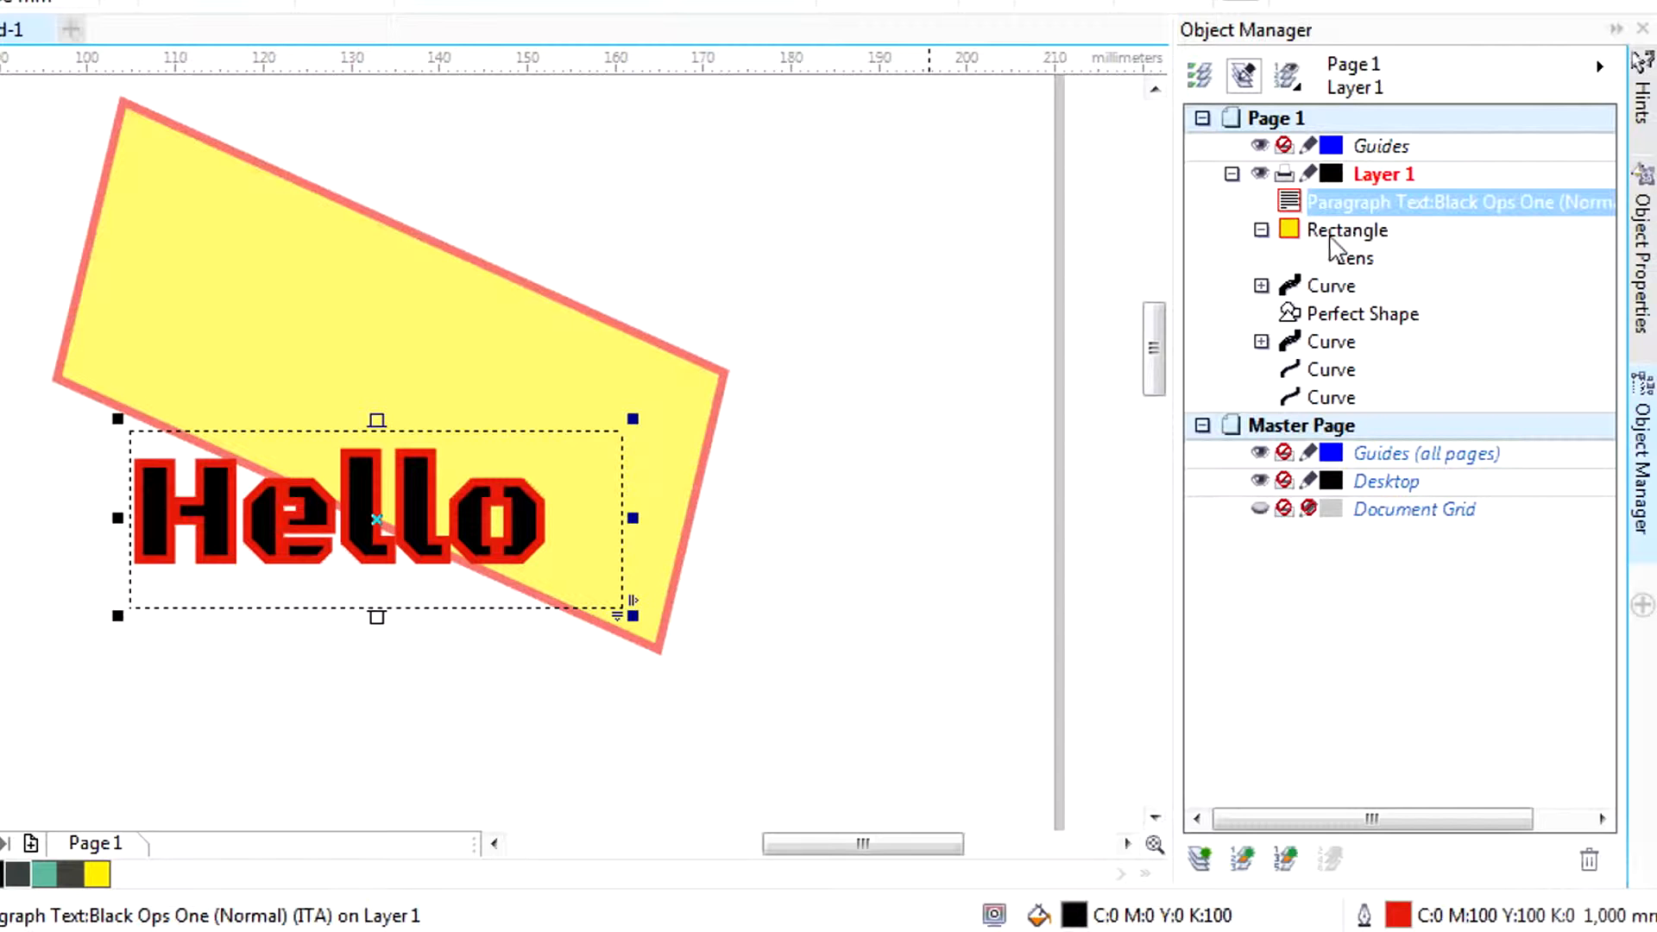
left_click(1261, 230)
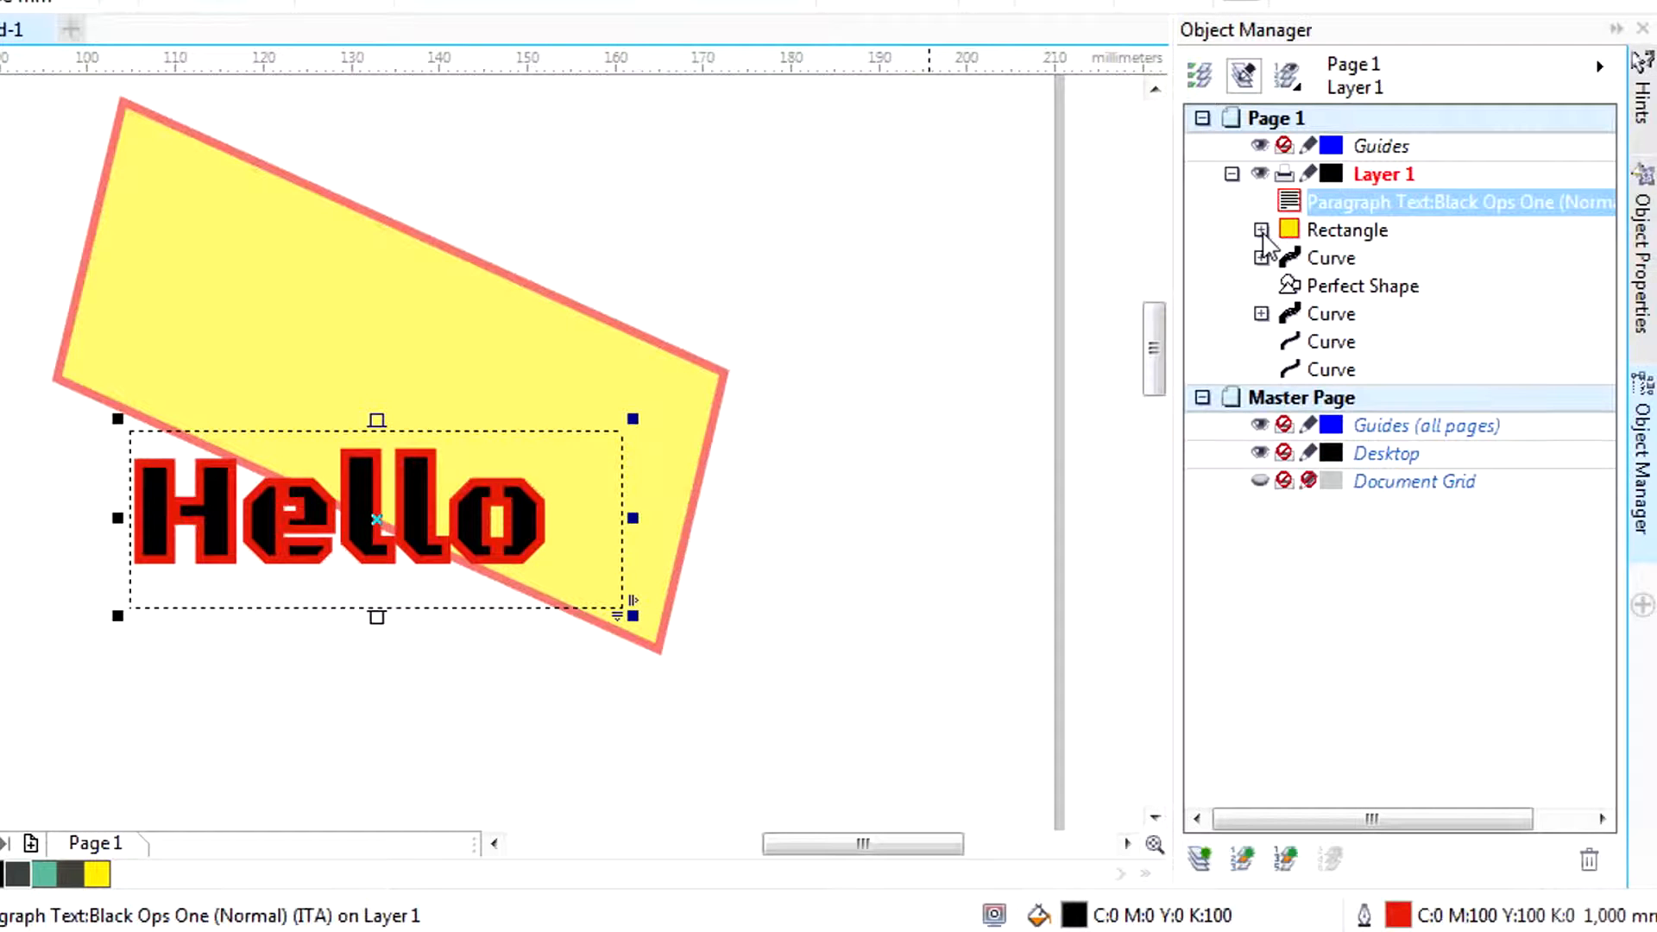
left_click(1348, 207)
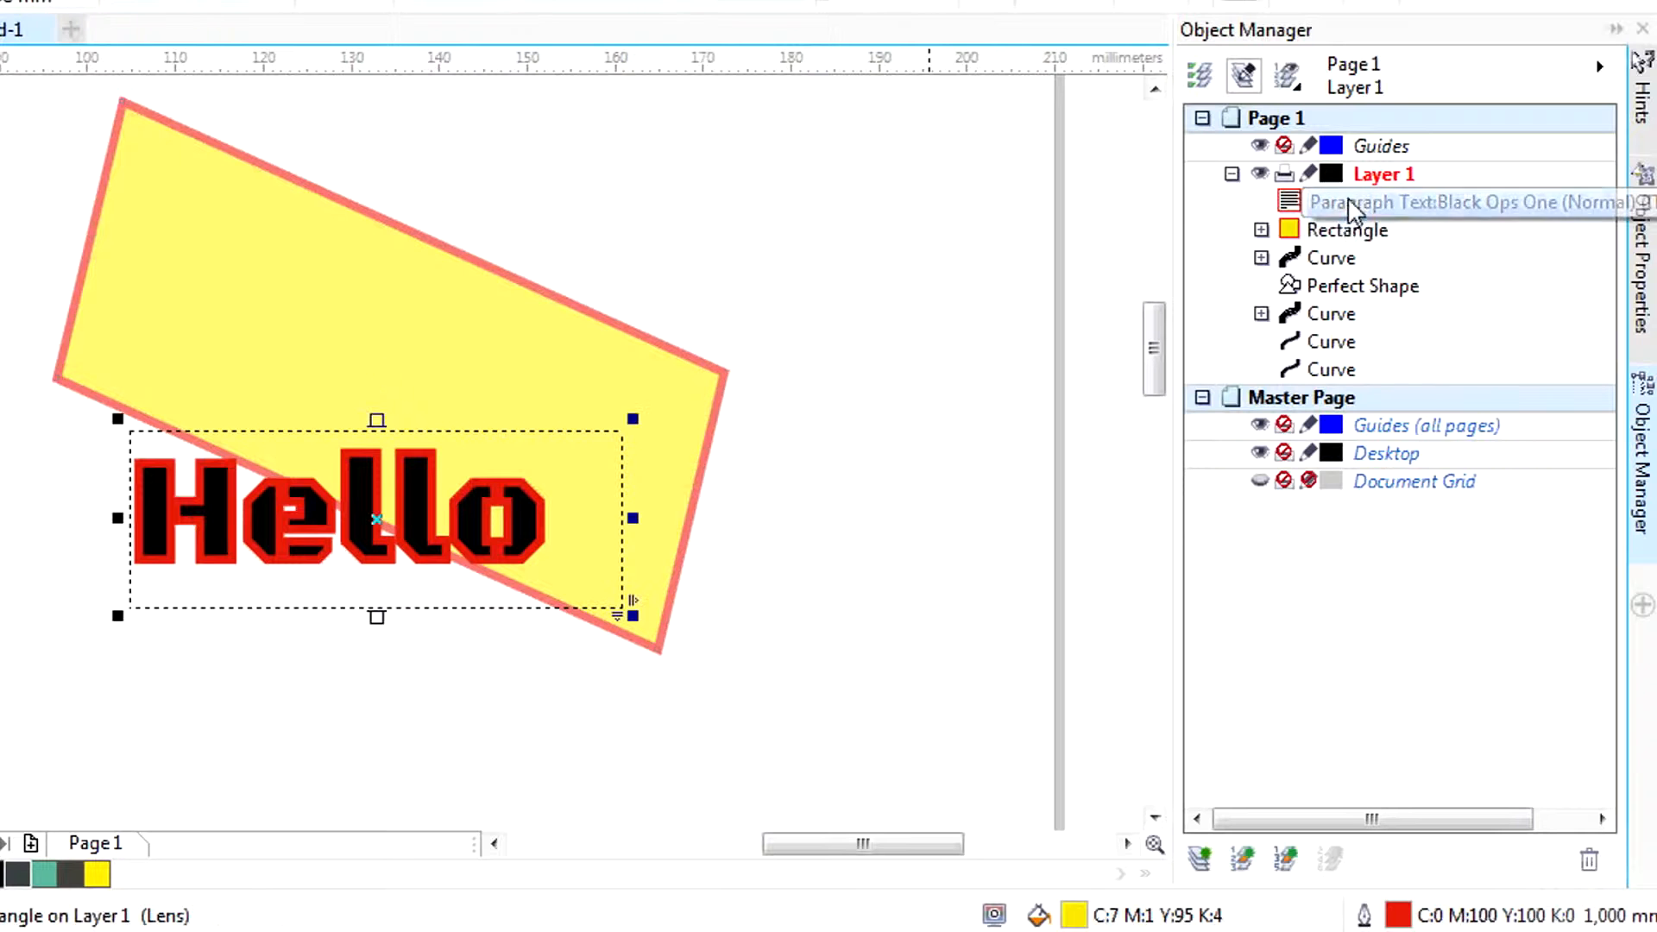
left_click(1338, 231)
left_click_drag(1341, 233, 1344, 202)
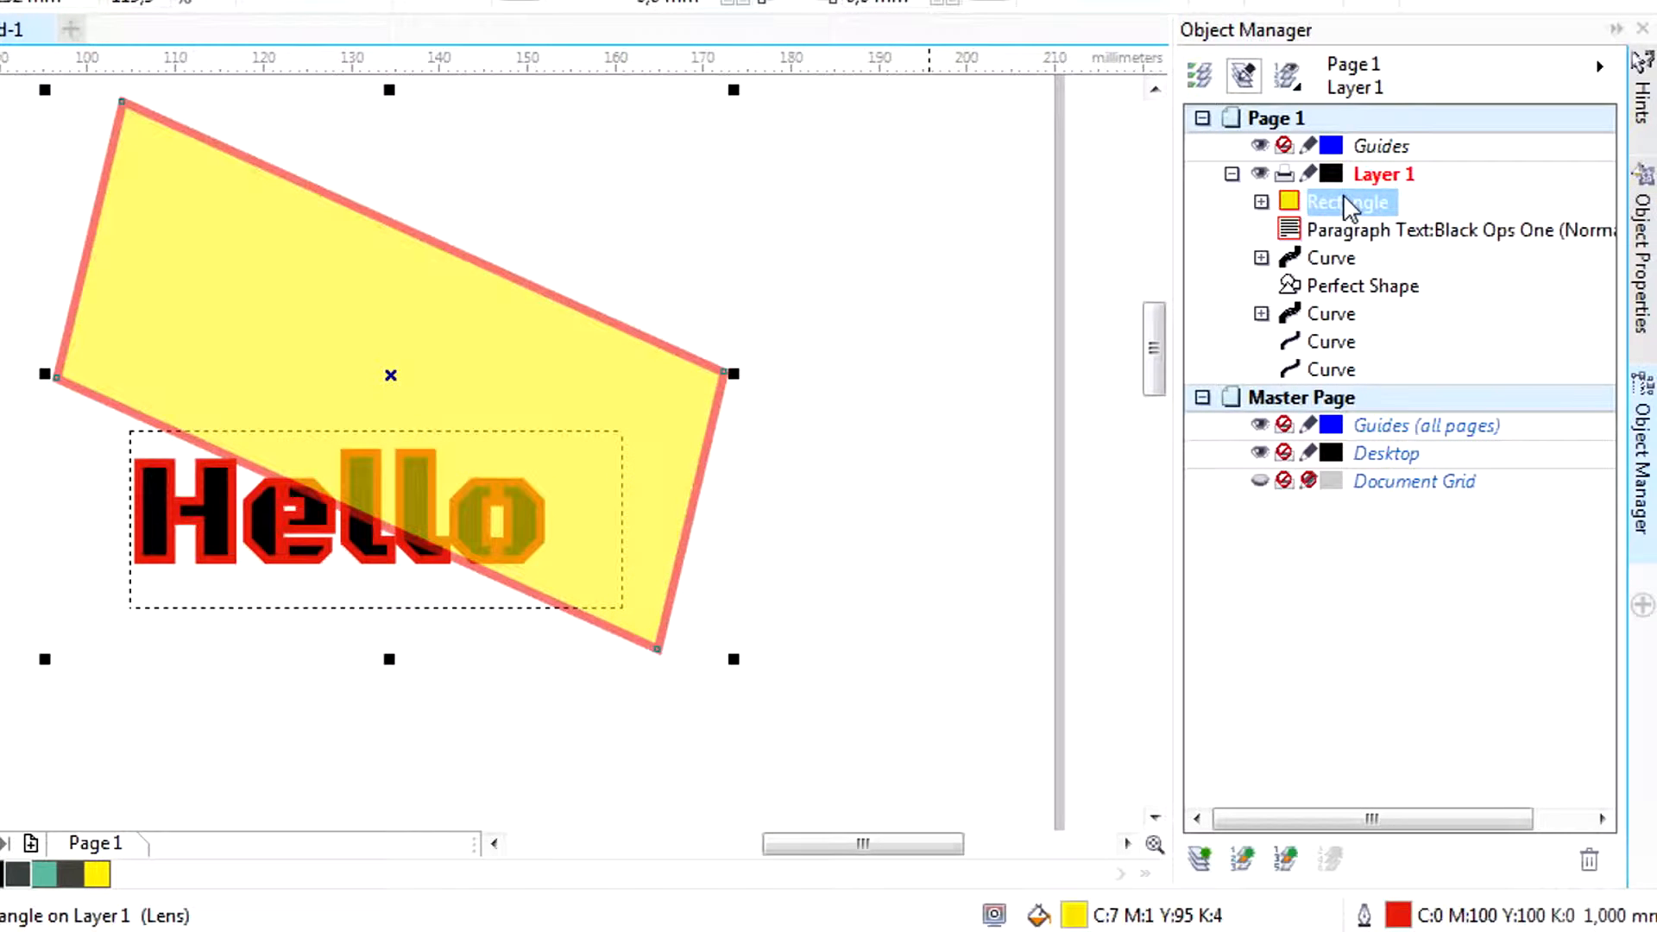
mouse_move(1348, 207)
left_mouse_down()
mouse_move(1345, 255)
mouse_move(1346, 203)
left_mouse_up()
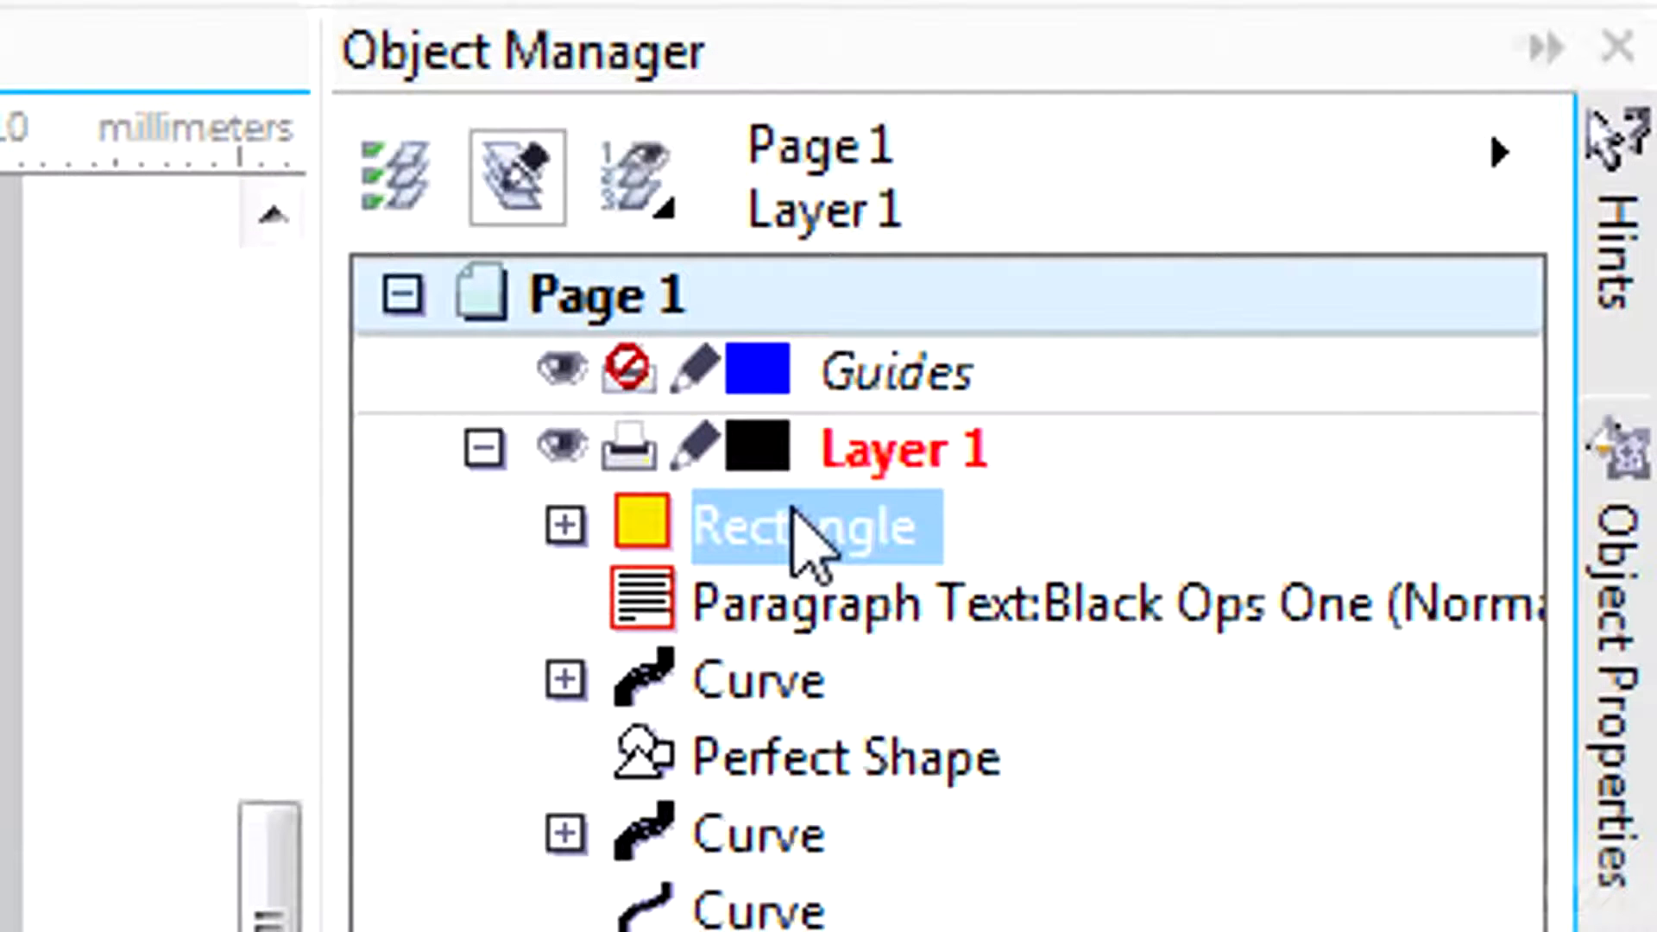
left_click_drag(807, 540, 789, 511)
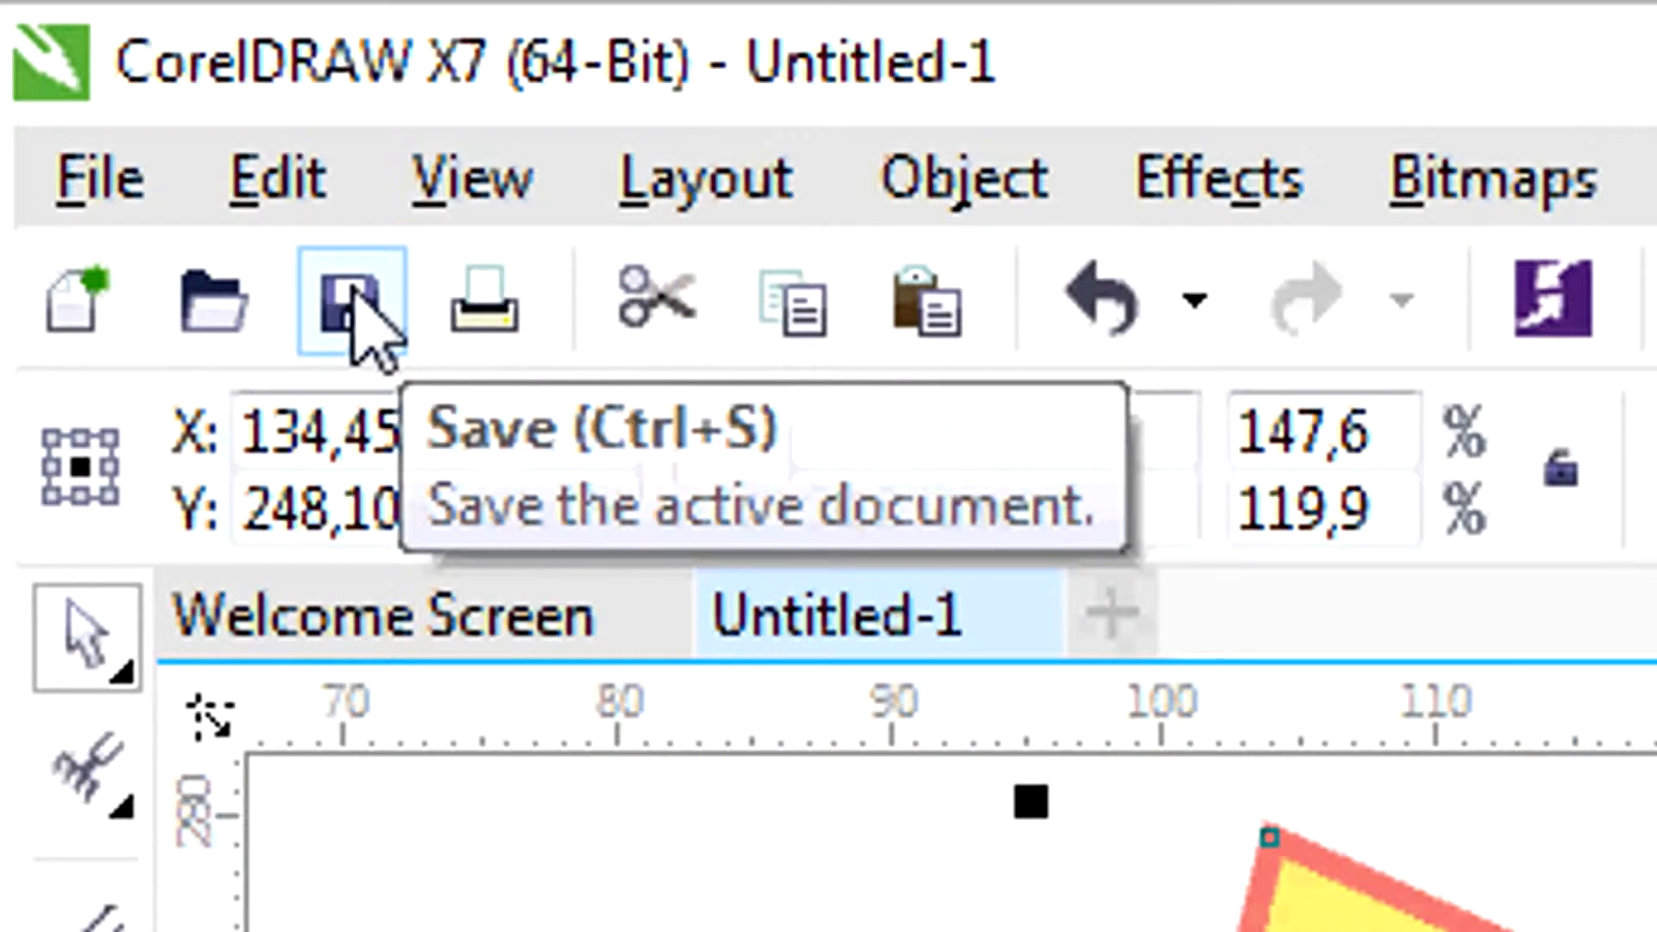
- Save the drawing to the Desktop as tut in CDR format, reviewing the other available file formats
left_click(361, 315)
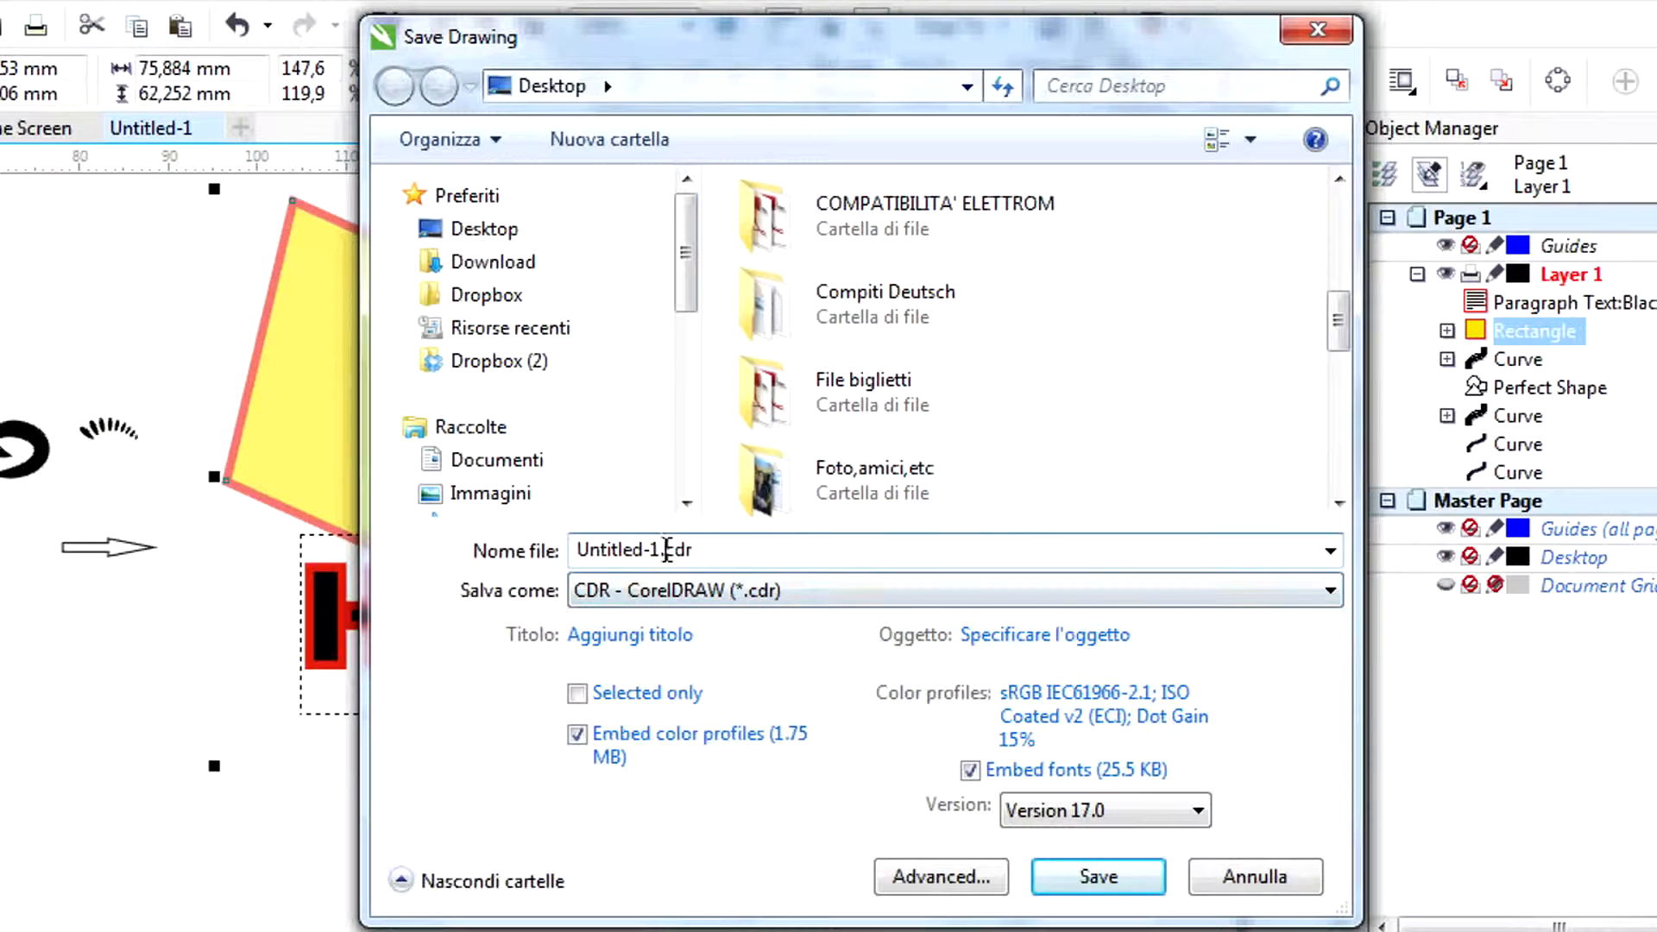
left_click_drag(667, 550, 476, 549)
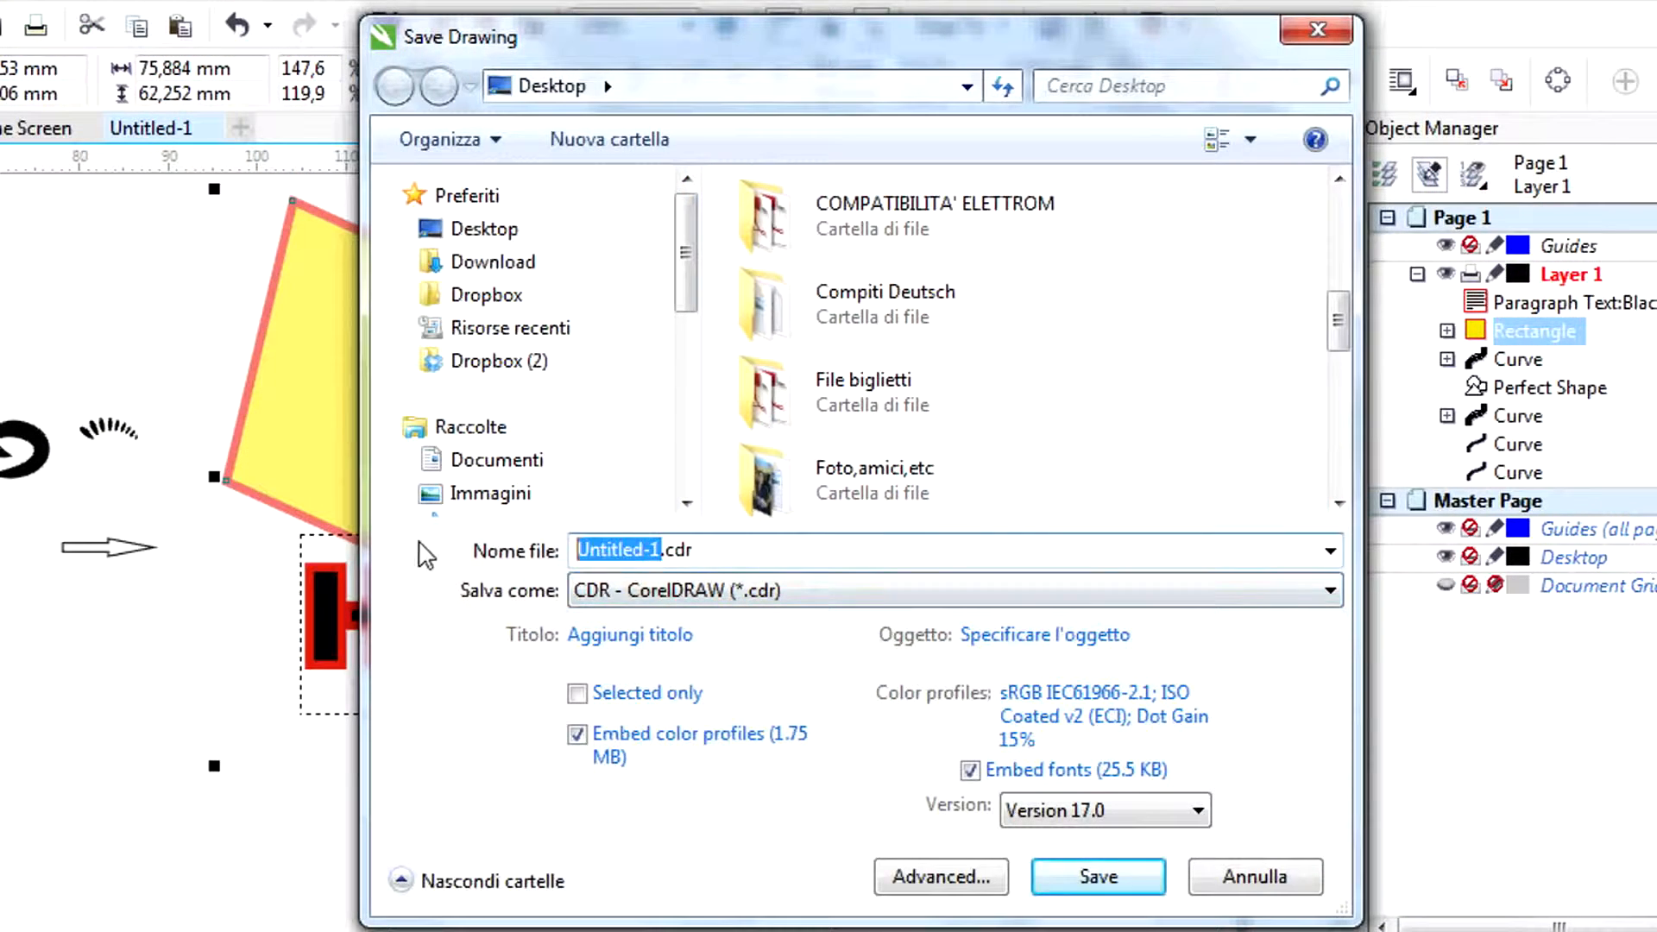
type("tut")
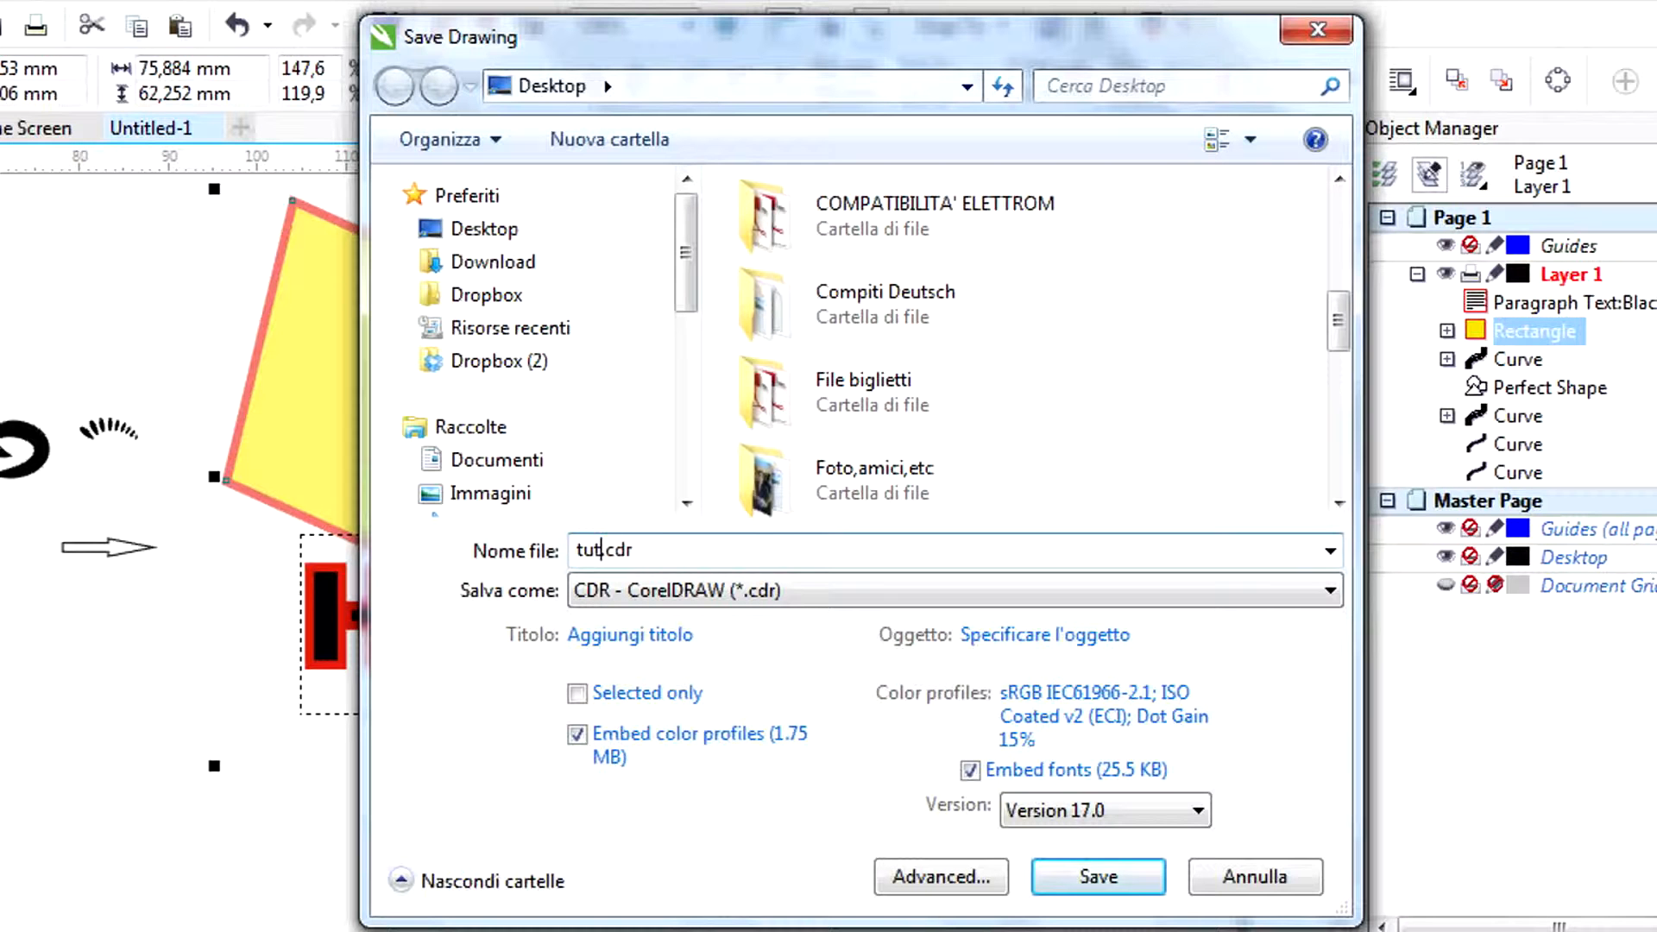
left_click(806, 589)
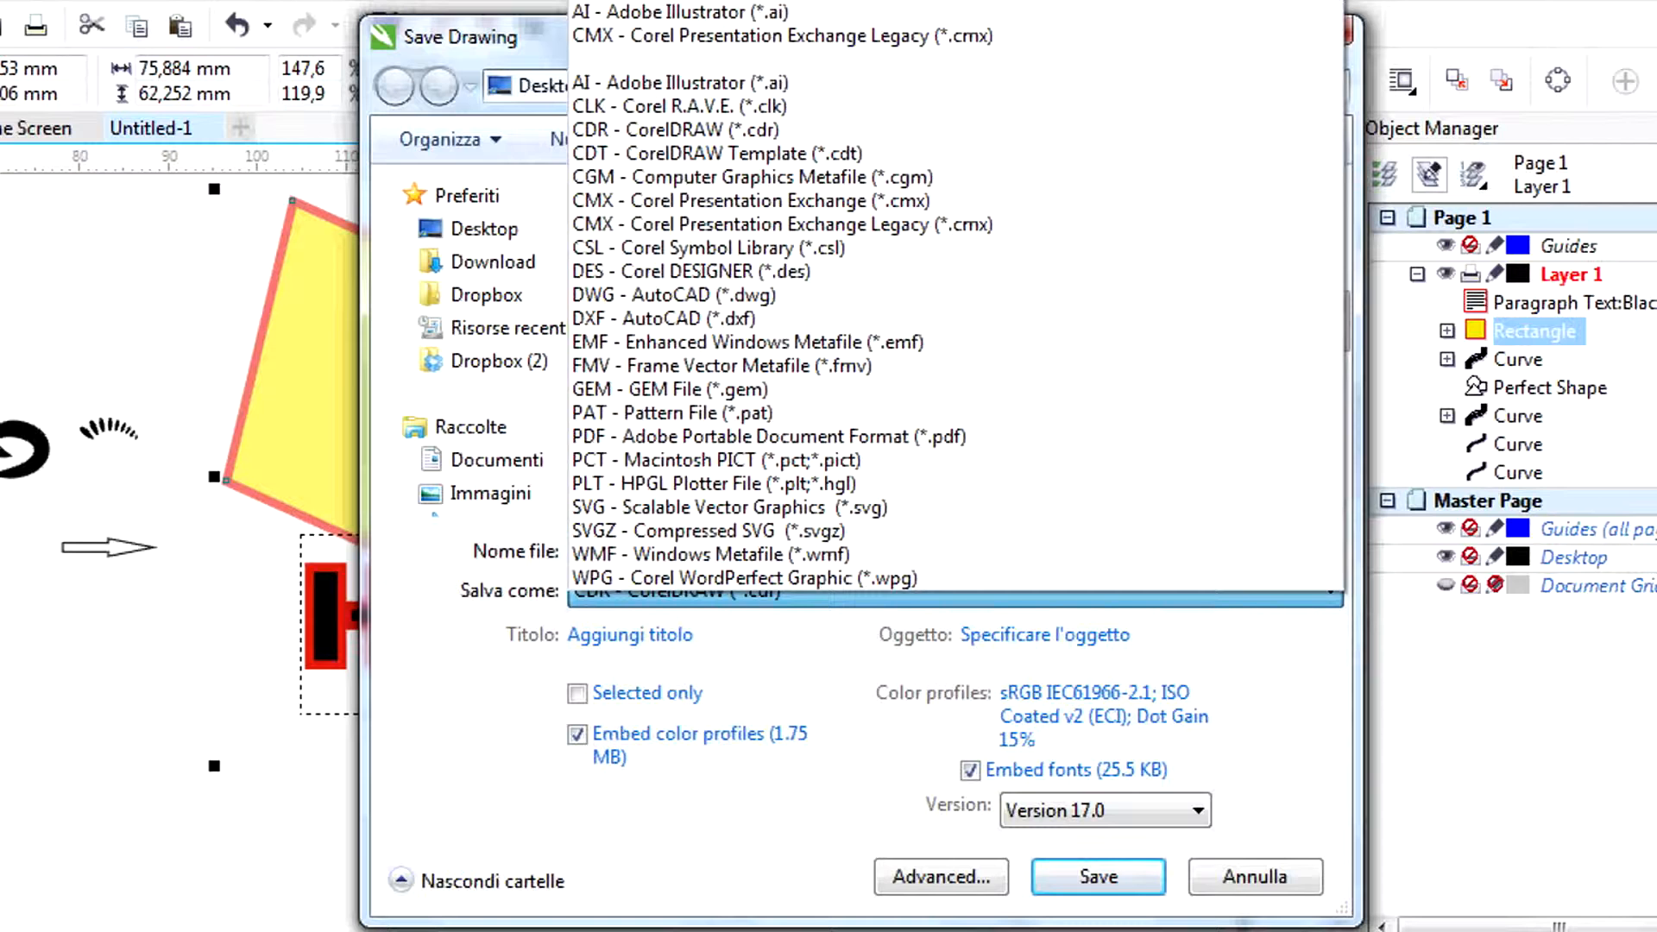
key("Escape")
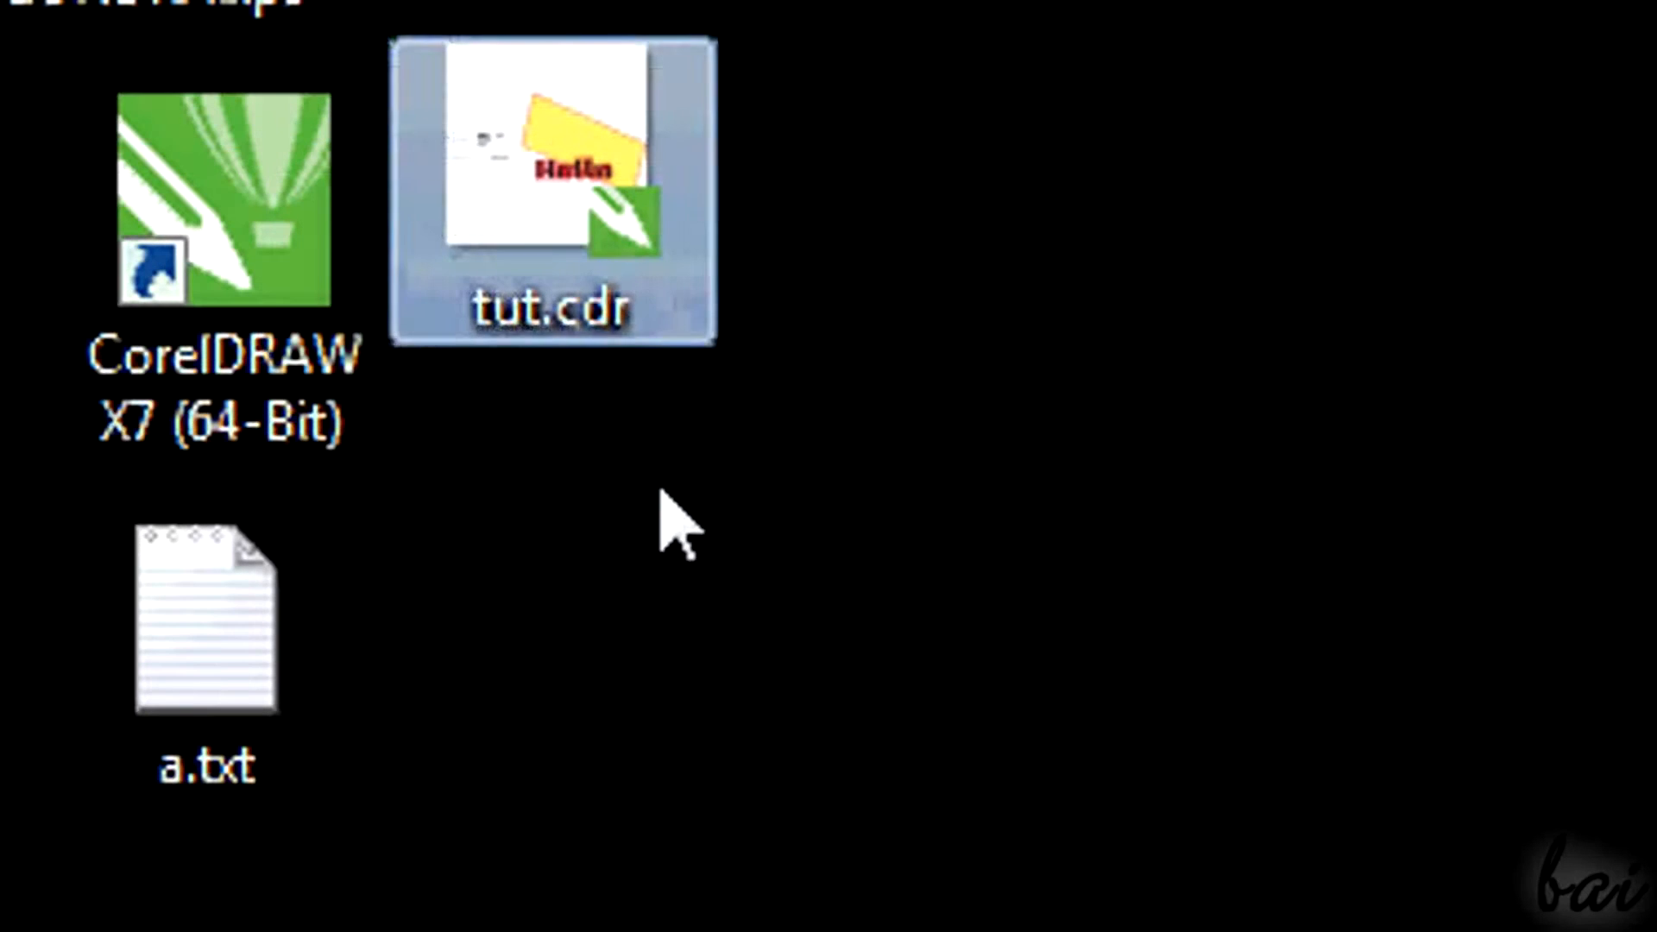
- Open the saved drawing tut.cdr from the Desktop
left_click(656, 510)
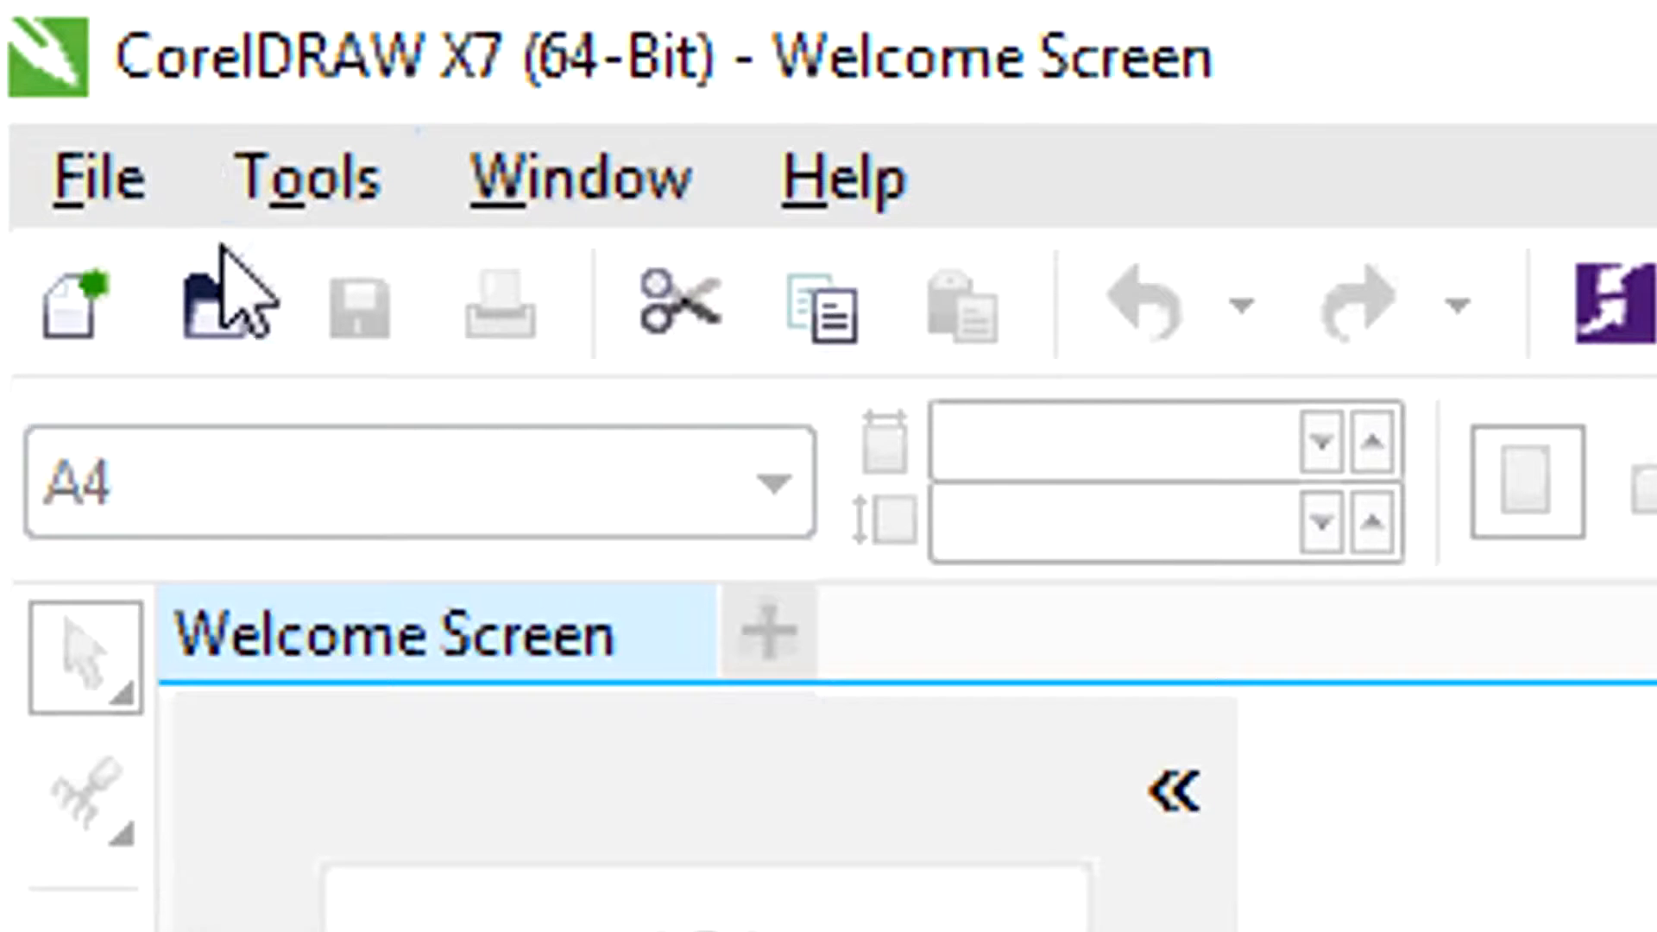
left_click(223, 321)
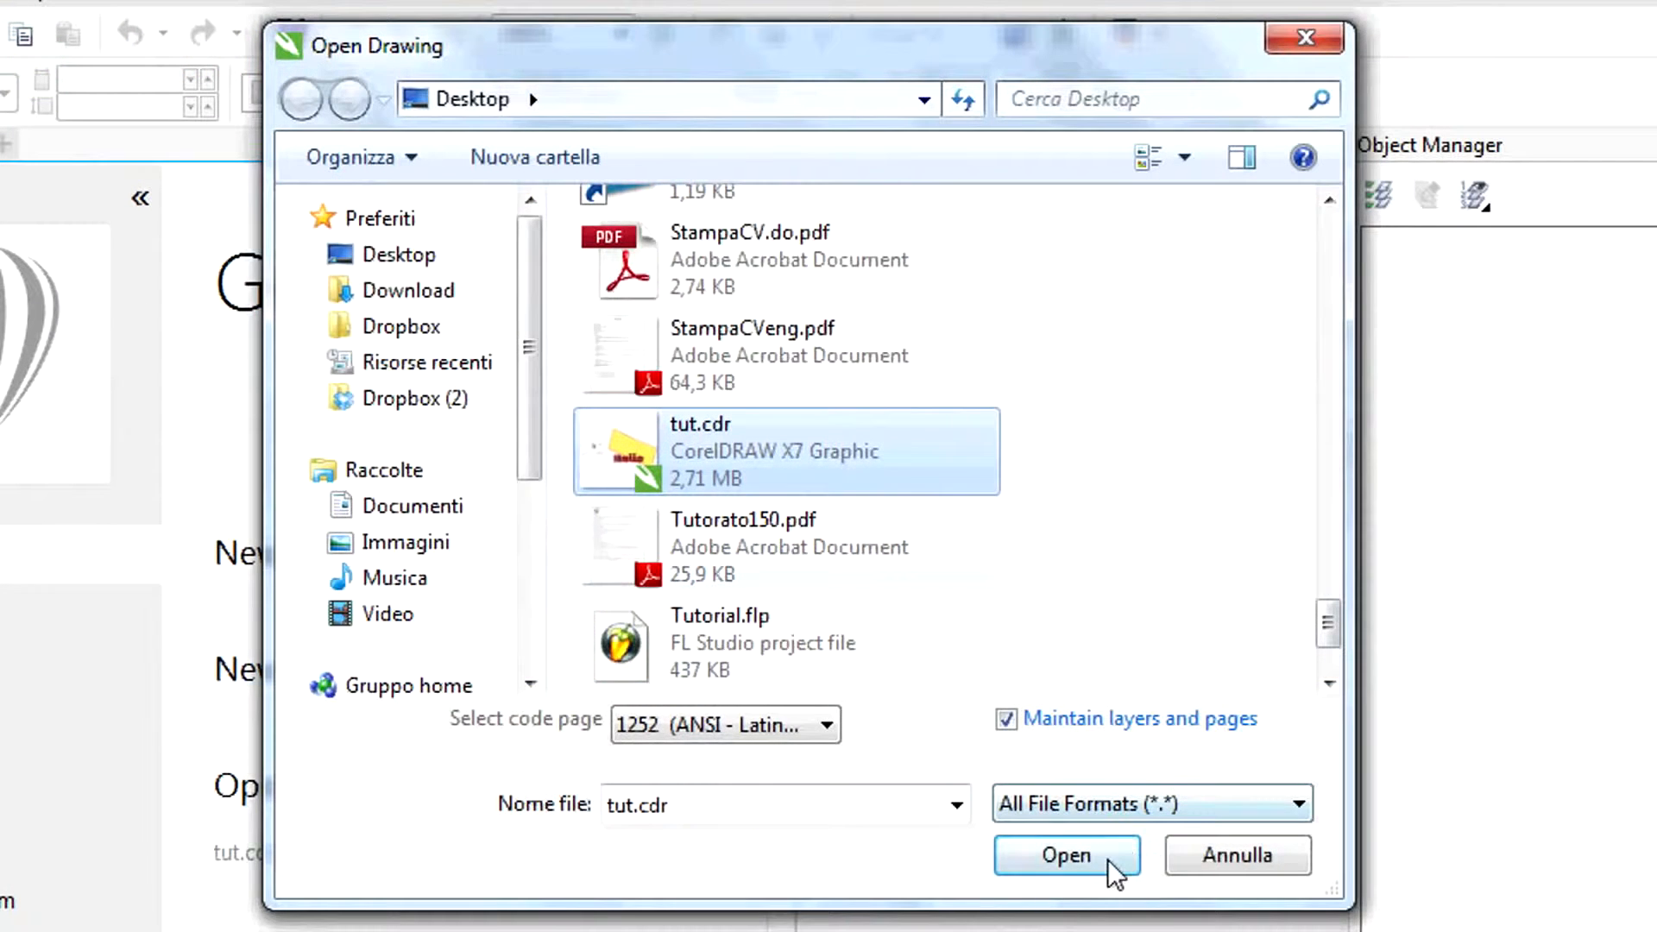
left_click(1108, 858)
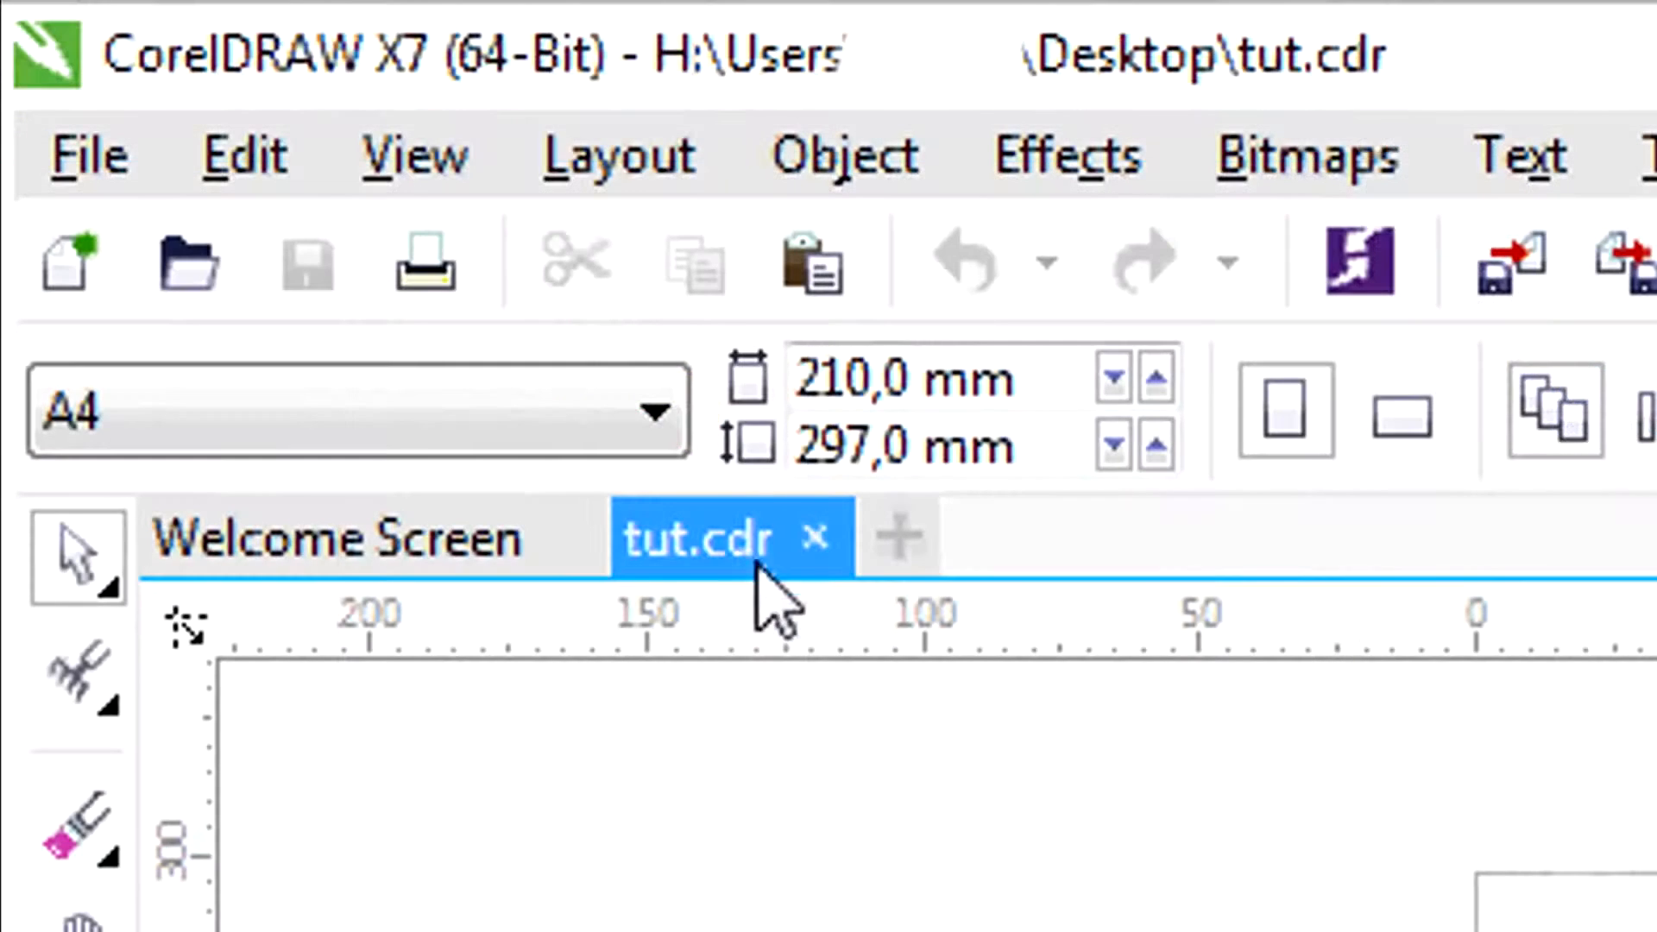